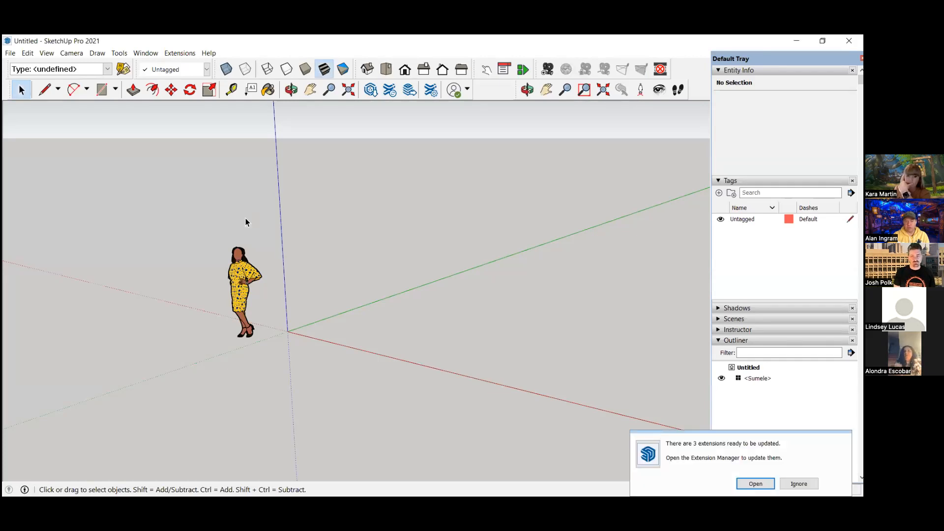
# - Delete the default scale figure standing near the origin
pyautogui.moveTo(212, 204); pyautogui.dragTo(330, 380)
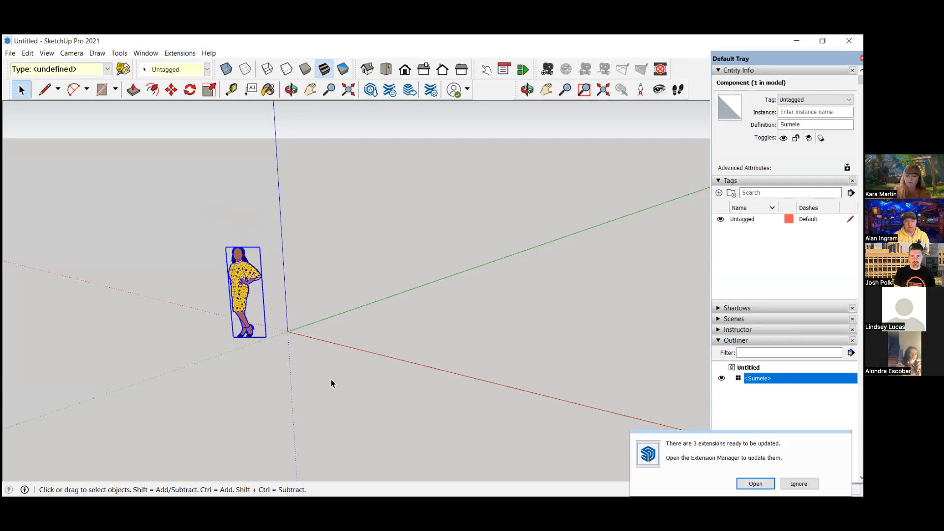
pyautogui.press('Delete')
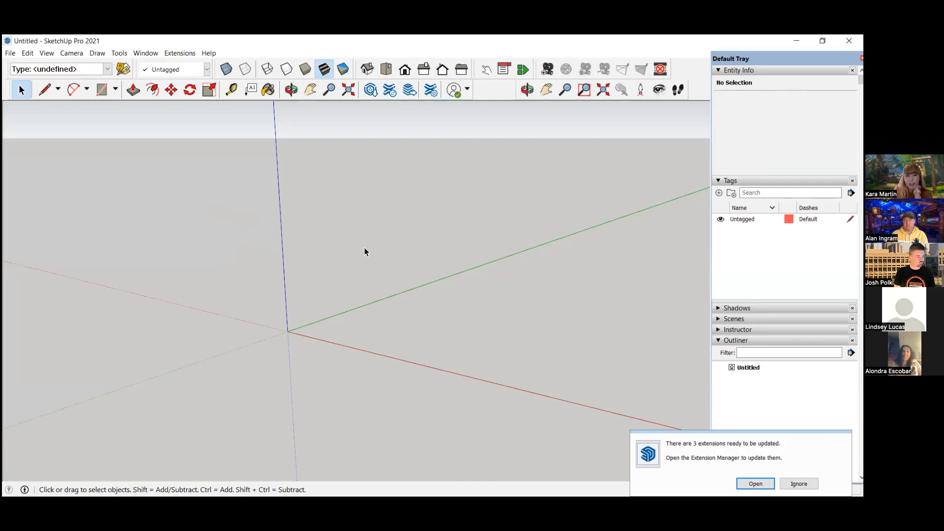
pyautogui.scroll(1, 367, 251)
pyautogui.scroll(-3, 367, 252)
pyautogui.scroll(1, 305, 288)
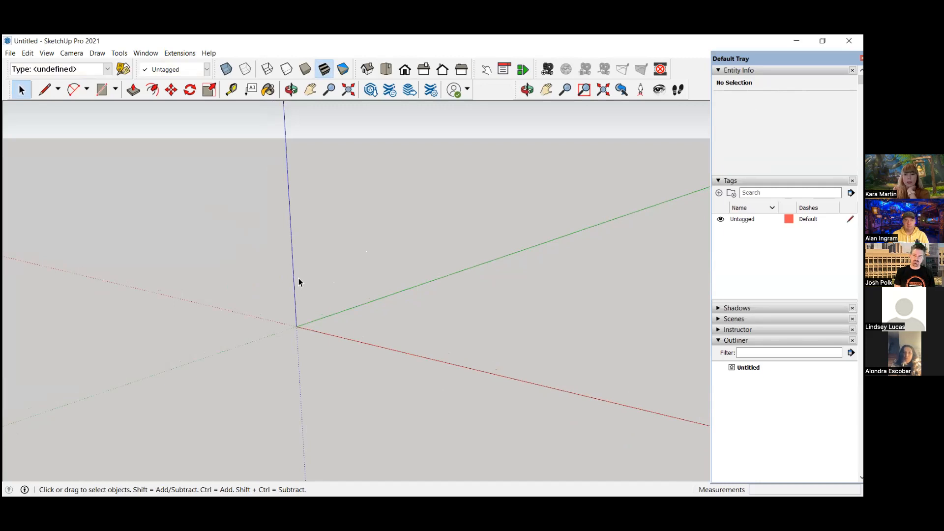
pyautogui.scroll(2, 290, 236)
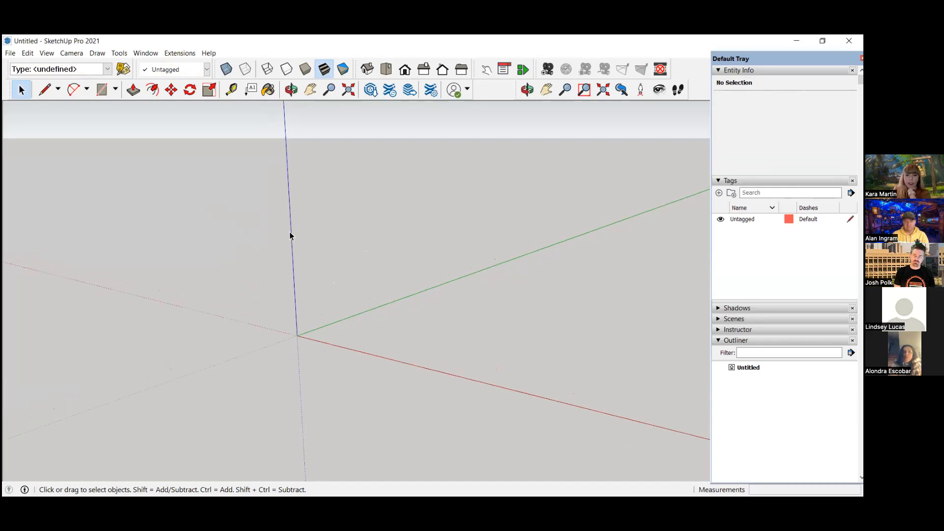
pyautogui.moveTo(350, 296); pyautogui.dragTo(359, 315, button='middle')
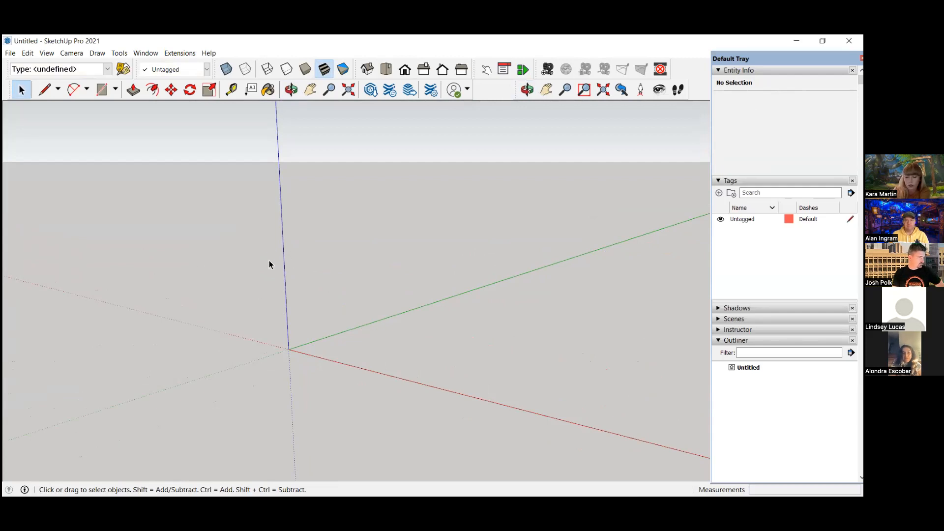
pyautogui.scroll(3, 285, 273)
pyautogui.scroll(2, 307, 422)
pyautogui.scroll(-3, 307, 424)
pyautogui.scroll(3, 306, 426)
pyautogui.moveTo(320, 352); pyautogui.dragTo(340, 351, button='middle')
pyautogui.scroll(-2, 340, 350)
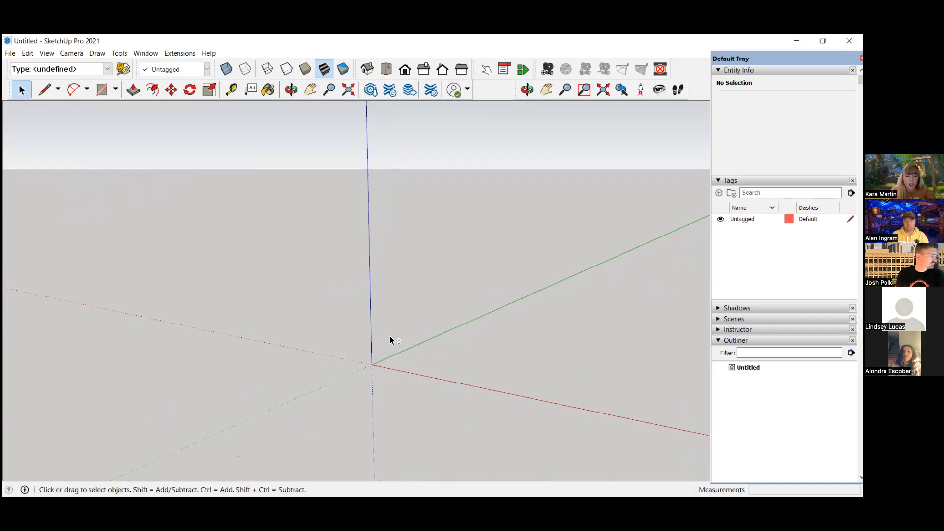
pyautogui.keyDown('shift'); pyautogui.moveTo(426, 309); pyautogui.dragTo(525, 276, button='middle'); pyautogui.keyUp('shift')
pyautogui.scroll(-6, 450, 286)
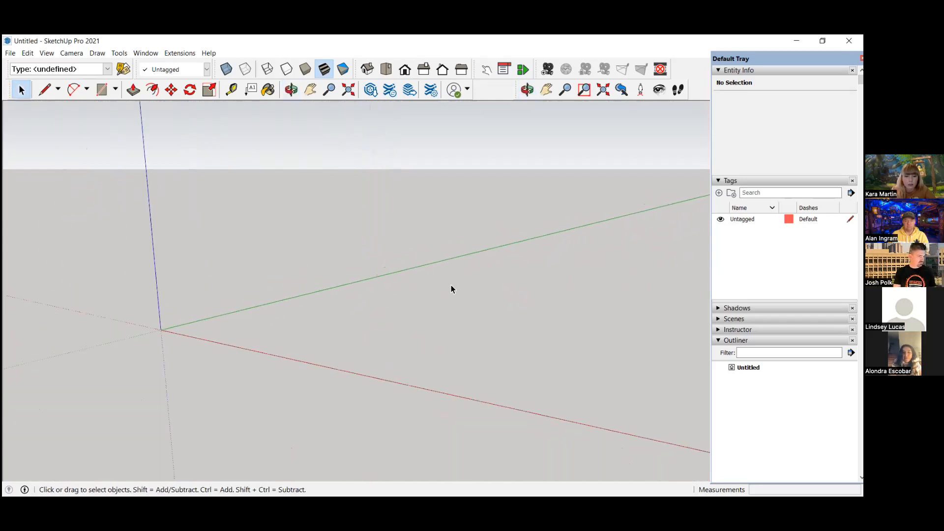
pyautogui.scroll(2, 9, 290)
pyautogui.scroll(2, 113, 294)
pyautogui.scroll(1, 417, 279)
pyautogui.scroll(2, 540, 295)
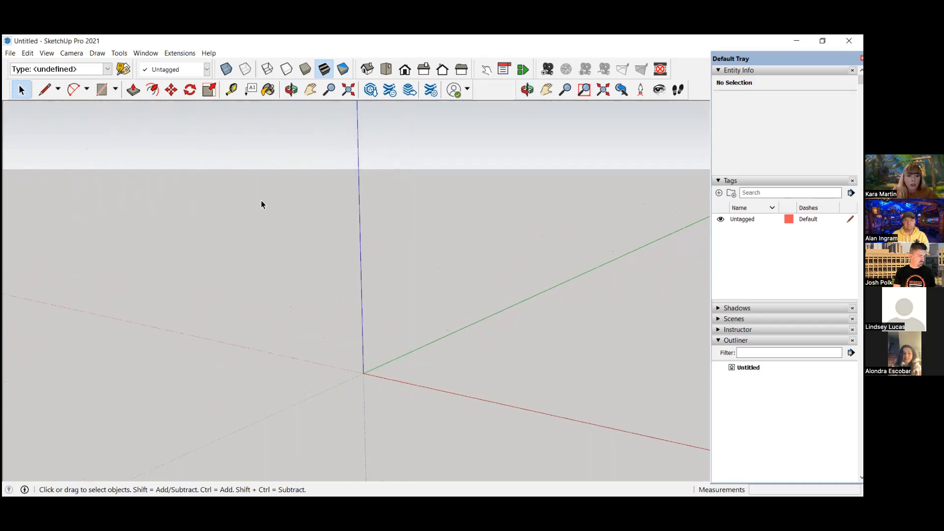
# - Draw a circle on the ground plane centred on the origin with a radius of 5'
pyautogui.click(115, 90)
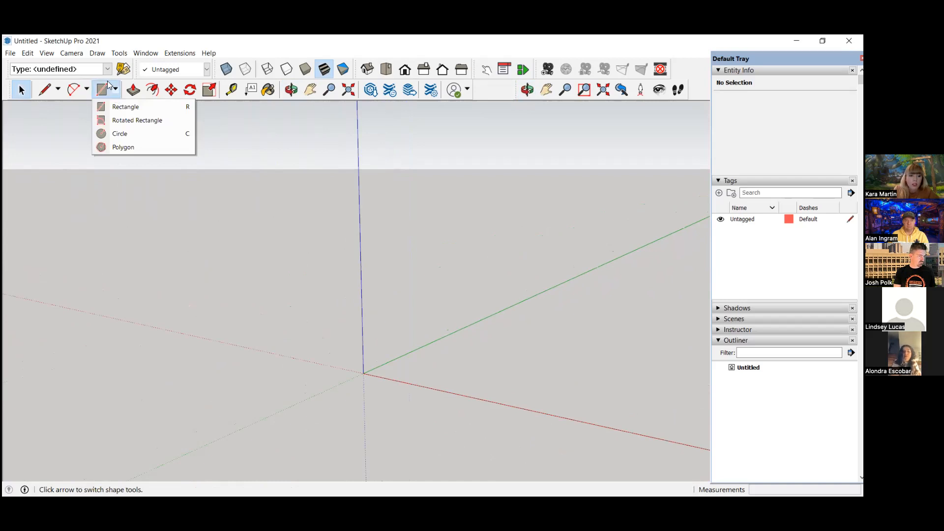
pyautogui.click(126, 133)
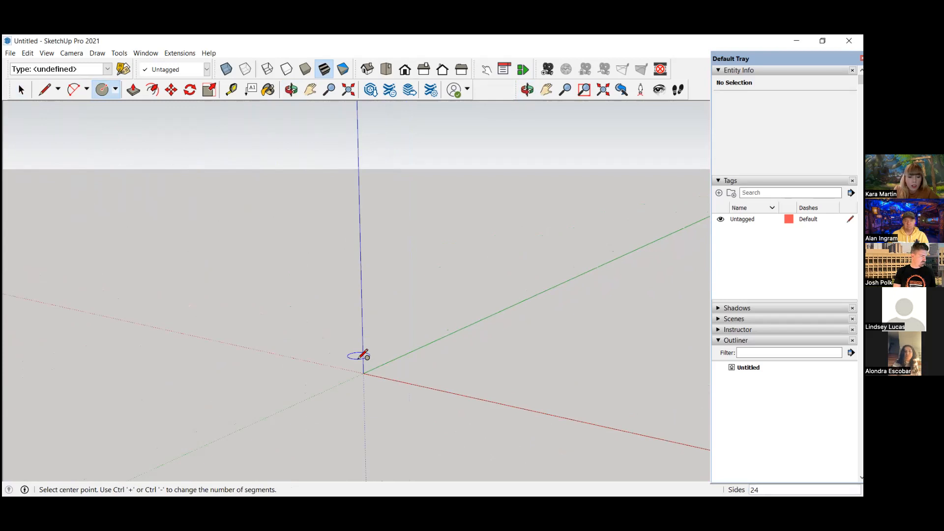
pyautogui.scroll(2, 375, 387)
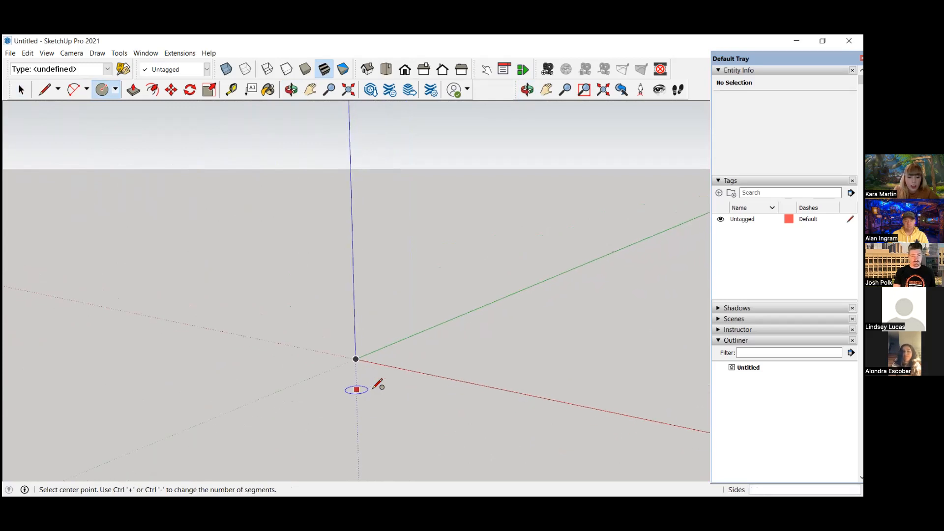
pyautogui.click(356, 359)
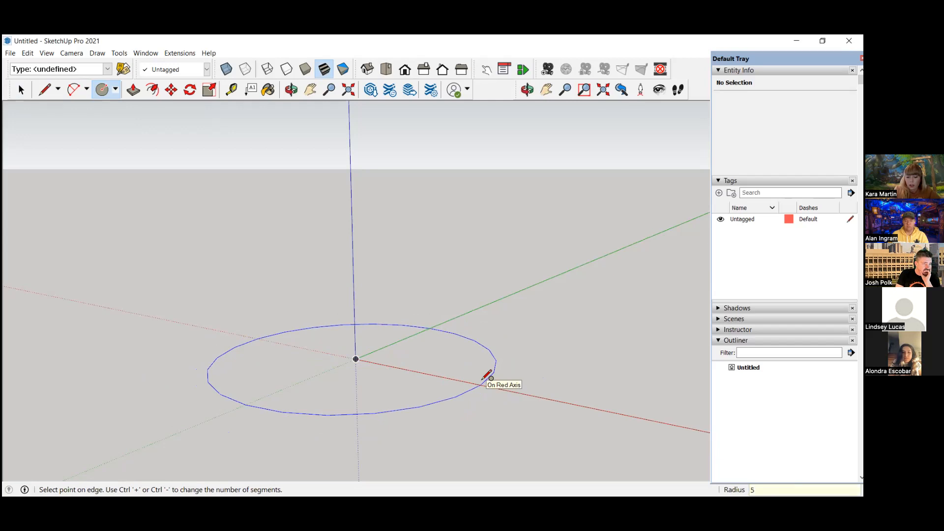
pyautogui.press('Return')
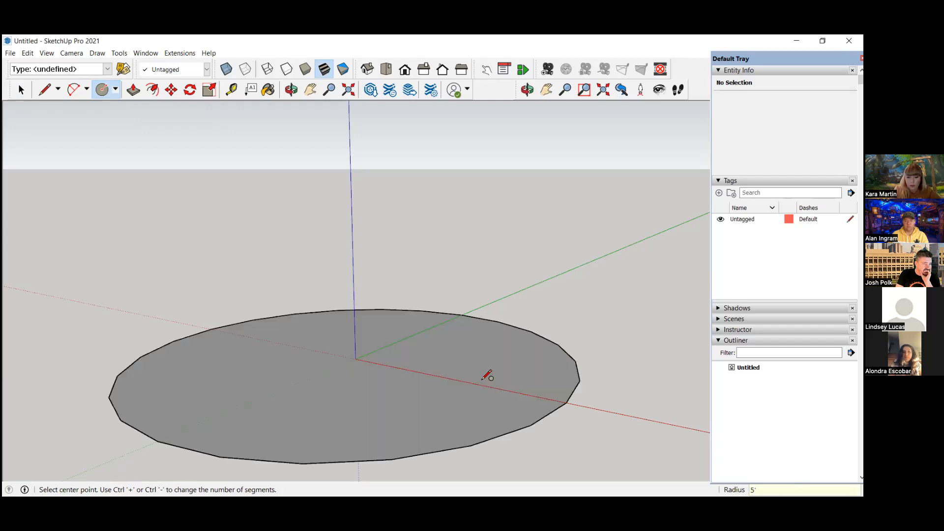
# - Draw a line along the red axis across the circle from edge to edge, splitting it in half
pyautogui.scroll(-5, 480, 315)
pyautogui.moveTo(472, 310); pyautogui.dragTo(314, 422, button='middle')
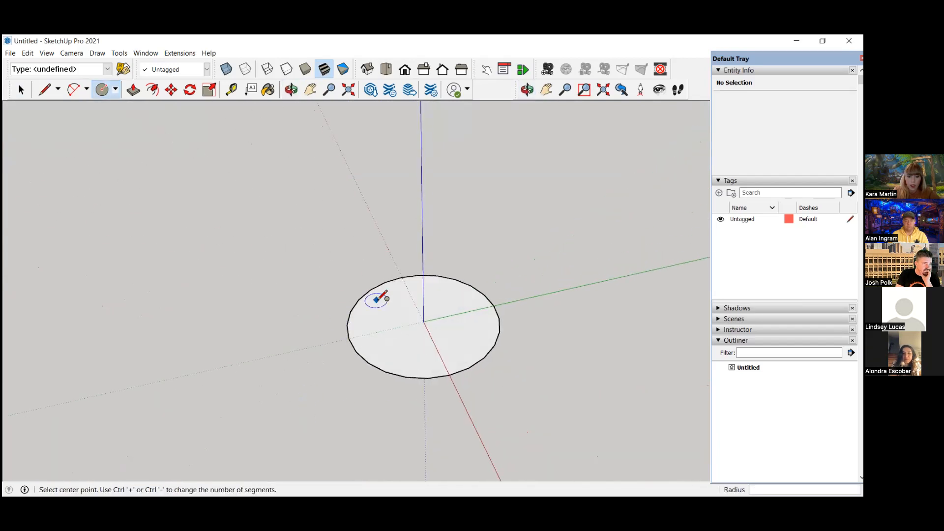
pyautogui.scroll(3, 379, 296)
pyautogui.click(45, 89)
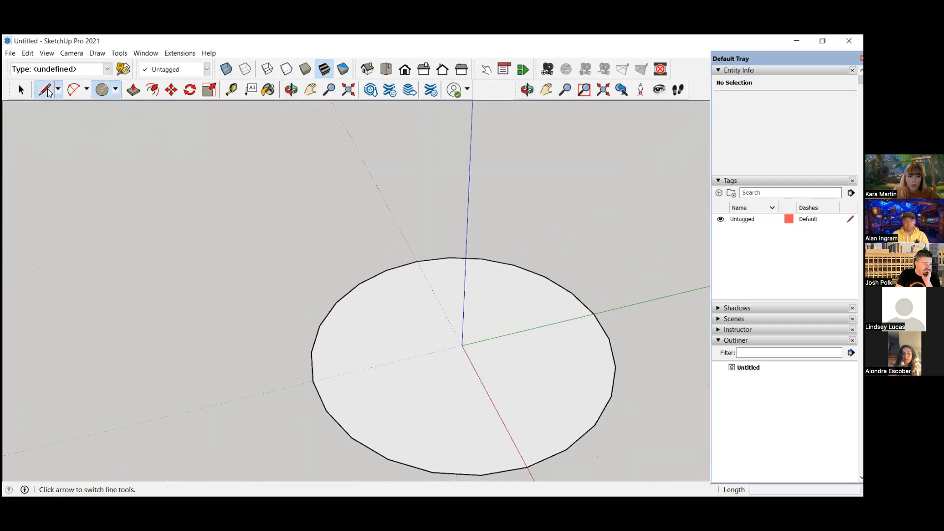
pyautogui.scroll(-2, 96, 177)
pyautogui.scroll(2, 363, 249)
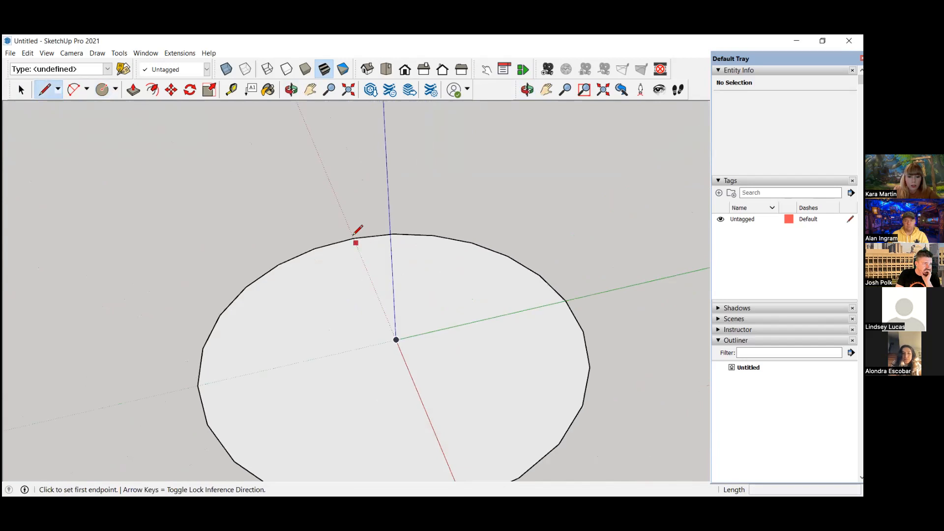
pyautogui.click(354, 239)
pyautogui.scroll(-2, 354, 238)
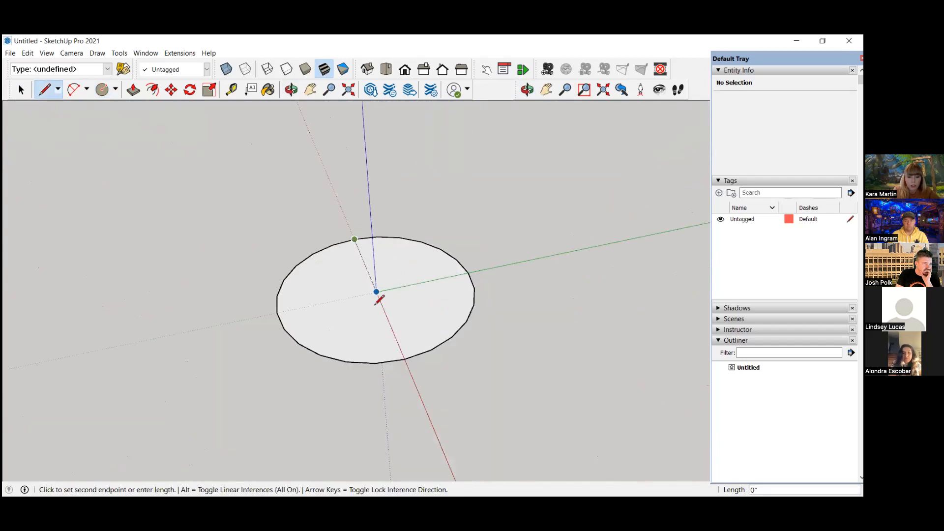
pyautogui.scroll(2, 378, 300)
pyautogui.click(405, 329)
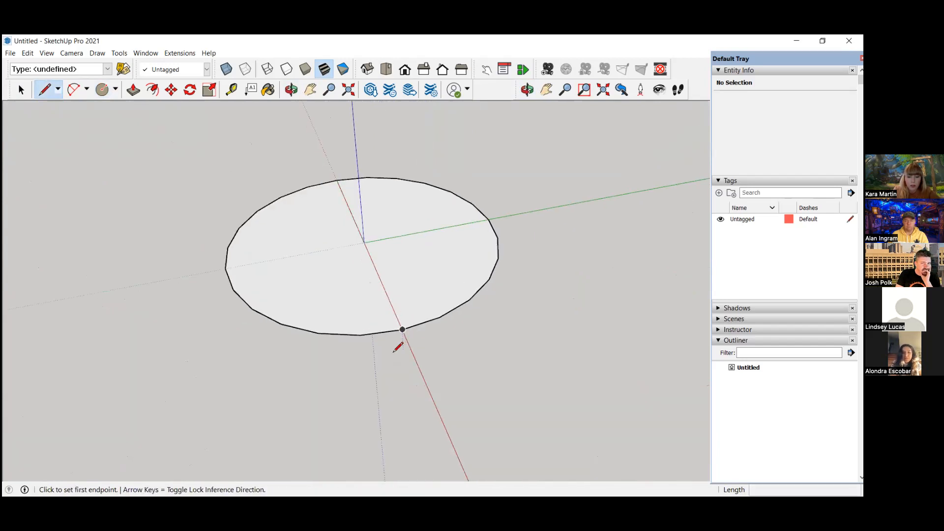
pyautogui.scroll(2, 396, 344)
pyautogui.press('space')
pyautogui.scroll(-3, 212, 290)
pyautogui.moveTo(192, 280)
pyautogui.mouseDown(button='middle')
pyautogui.moveTo(219, 259)
pyautogui.moveTo(219, 206)
pyautogui.moveTo(194, 348)
pyautogui.moveTo(190, 287)
pyautogui.mouseUp(button='middle')
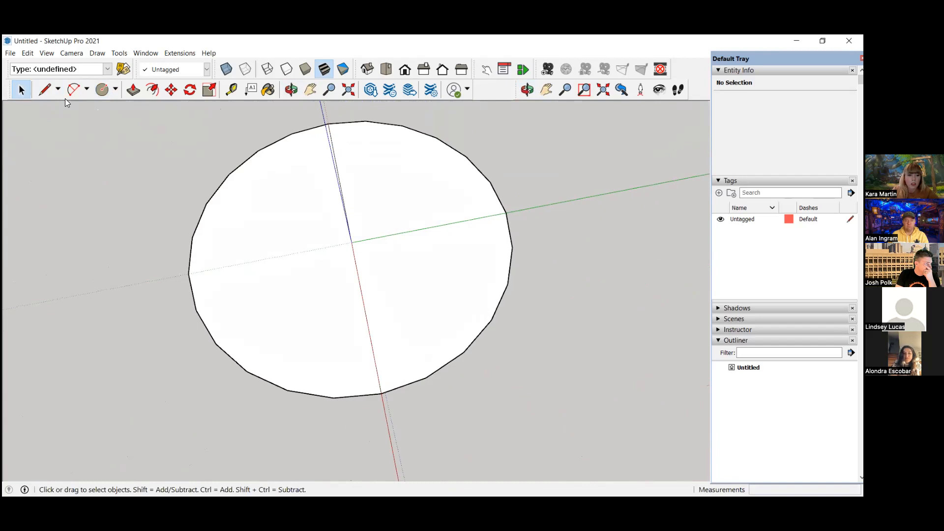
pyautogui.click(45, 90)
pyautogui.moveTo(109, 144); pyautogui.dragTo(236, 169, button='middle')
pyautogui.scroll(3, 218, 192)
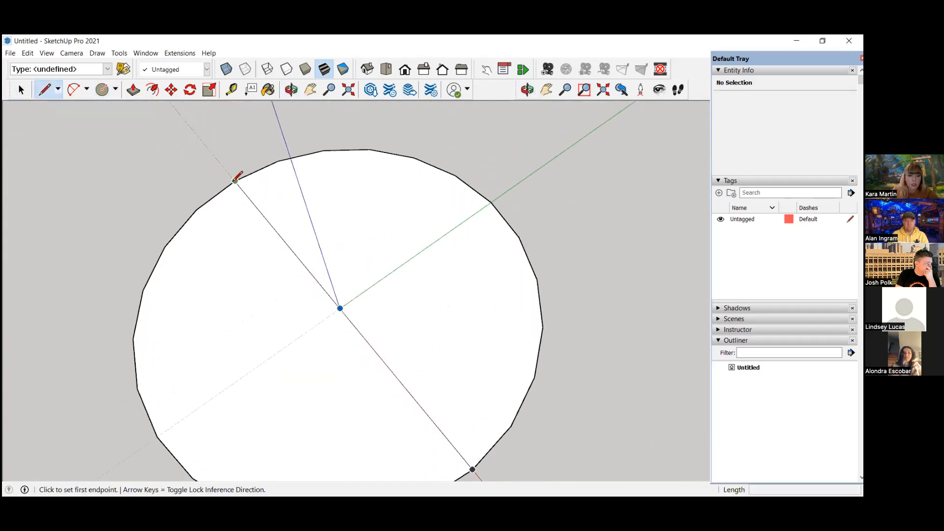
pyautogui.scroll(-1, 235, 180)
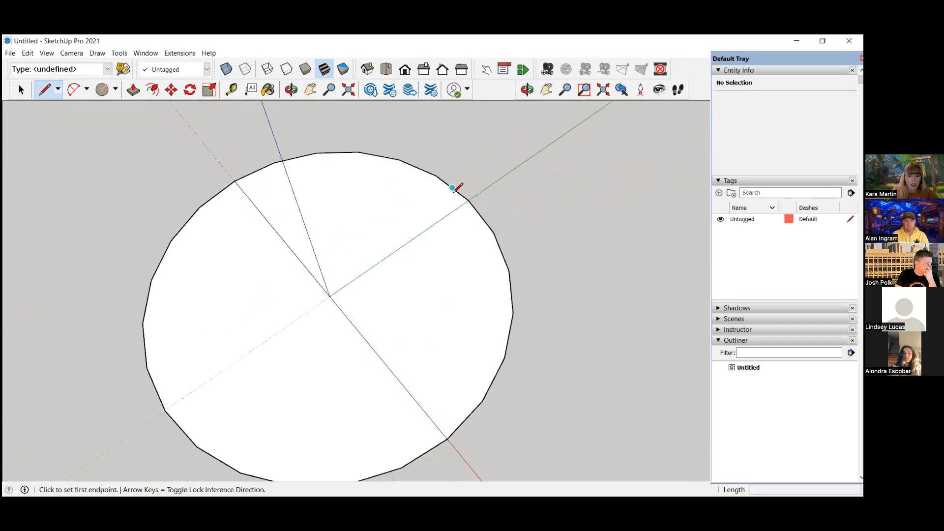
pyautogui.click(468, 200)
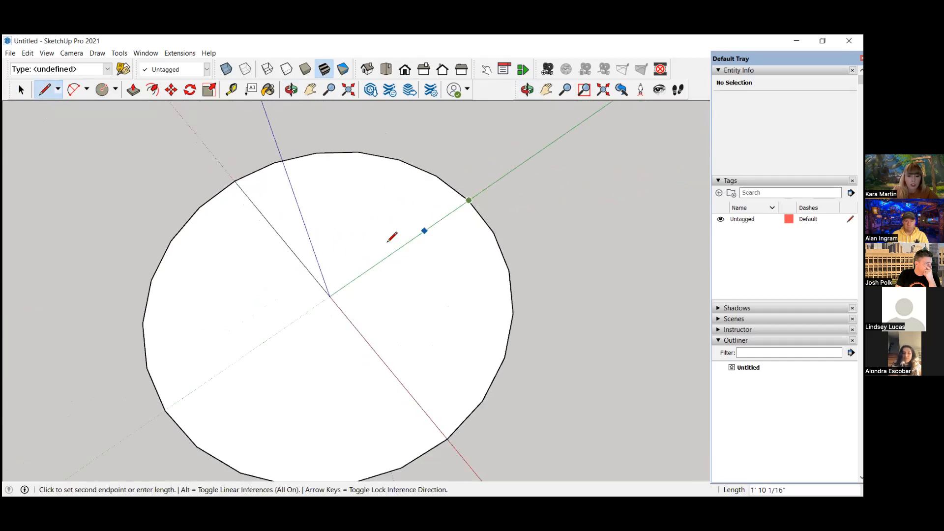
pyautogui.scroll(-4, 338, 309)
pyautogui.scroll(3, 253, 349)
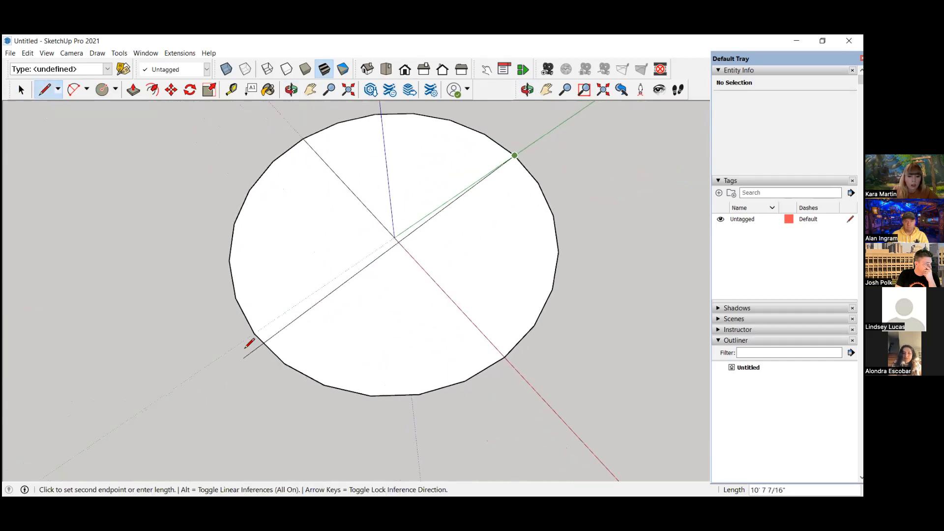
pyautogui.scroll(2, 252, 324)
pyautogui.scroll(-3, 265, 322)
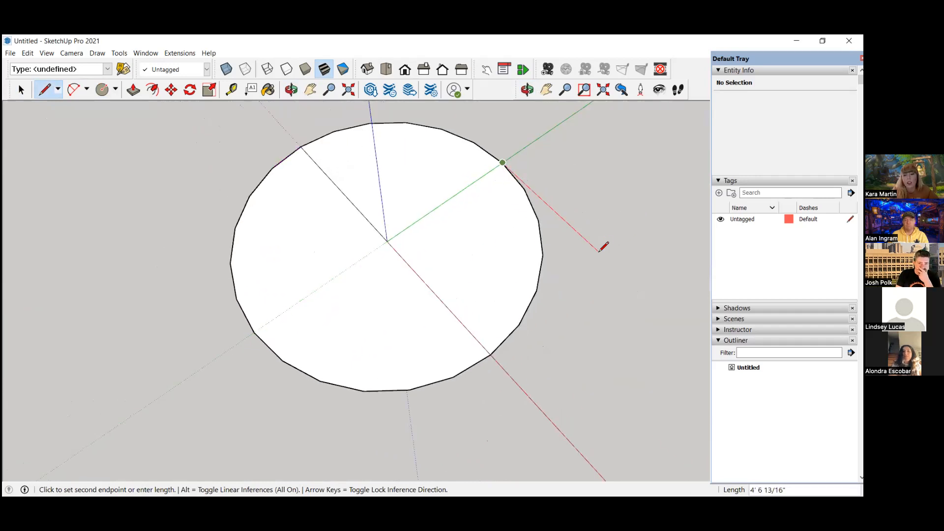
pyautogui.scroll(2, 600, 250)
pyautogui.scroll(1, 599, 250)
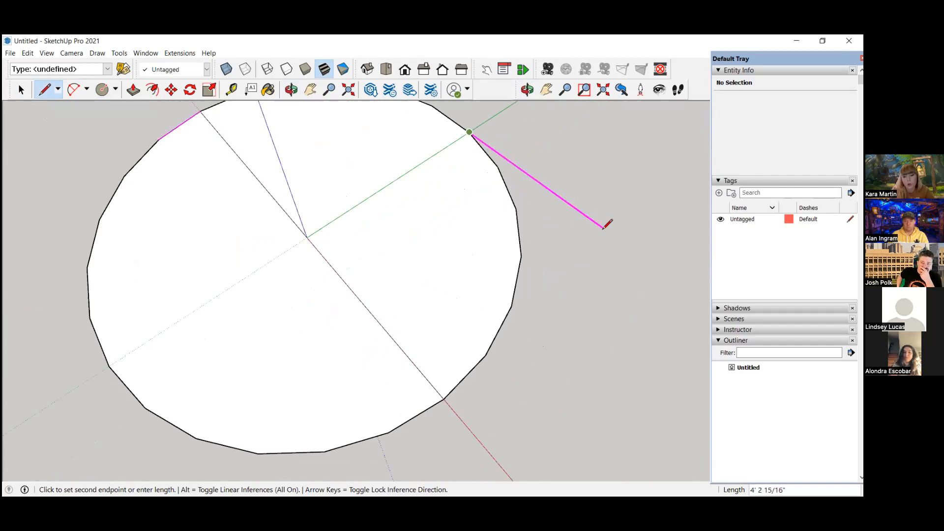
pyautogui.press('Right')
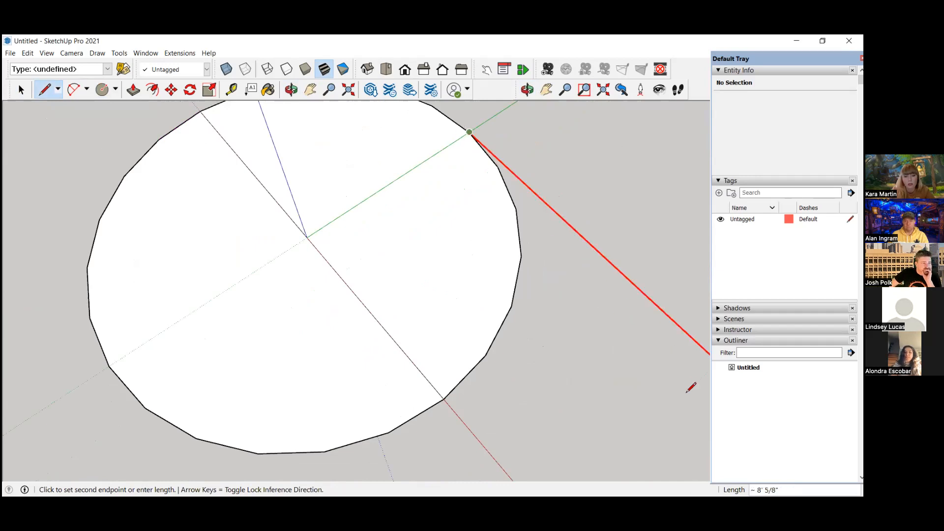
pyautogui.press('Escape')
# - Erase the arc on the negative green-axis side of the dividing line, leaving a half circle
pyautogui.scroll(-4, 639, 356)
pyautogui.moveTo(556, 351); pyautogui.dragTo(394, 303, button='middle')
pyautogui.scroll(3, 403, 298)
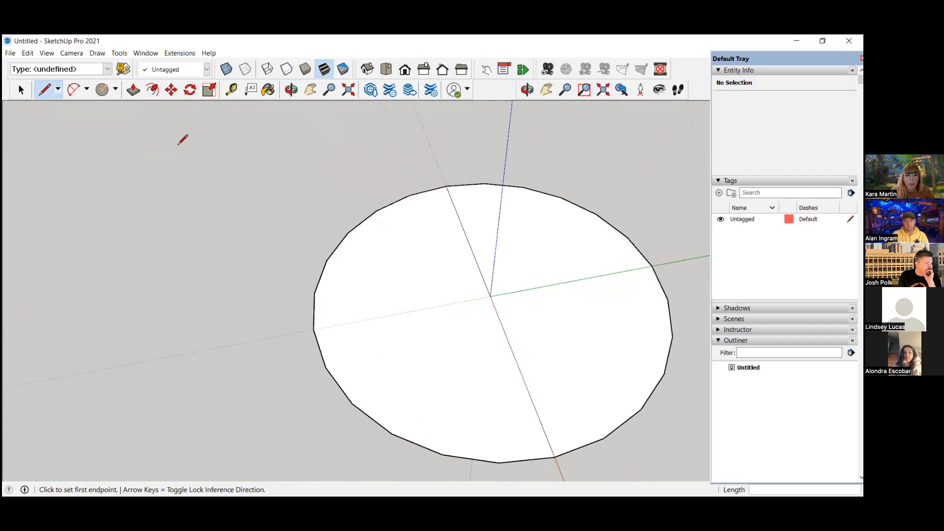
pyautogui.click(118, 53)
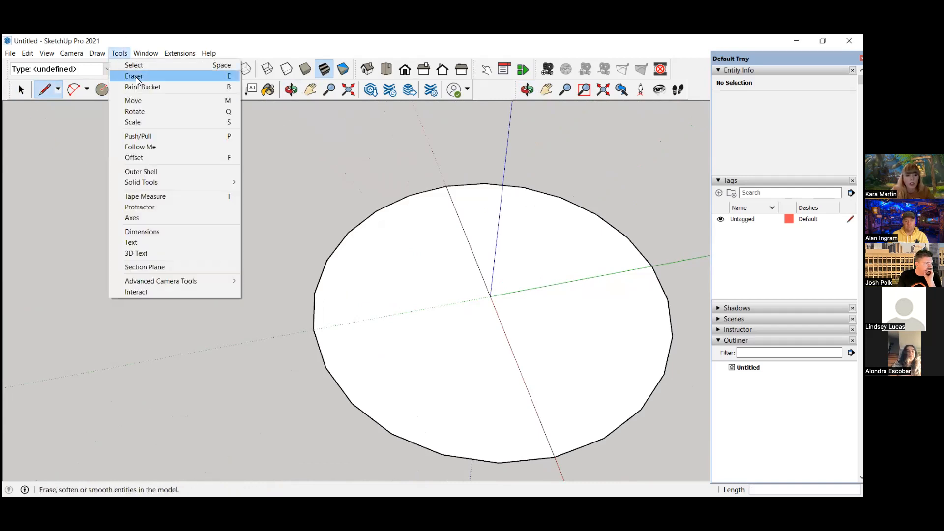
pyautogui.click(130, 74)
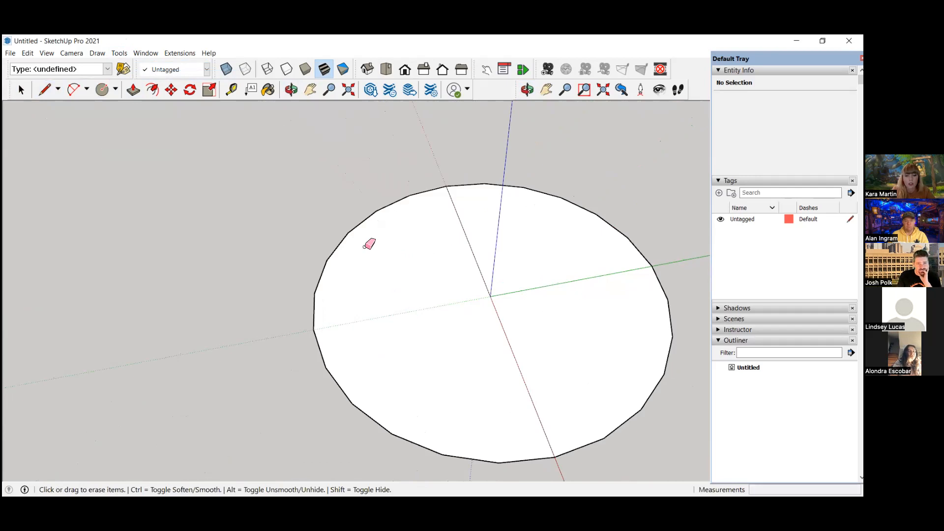
pyautogui.scroll(-3, 376, 295)
pyautogui.moveTo(382, 311); pyautogui.dragTo(355, 307, button='middle')
pyautogui.scroll(2, 354, 308)
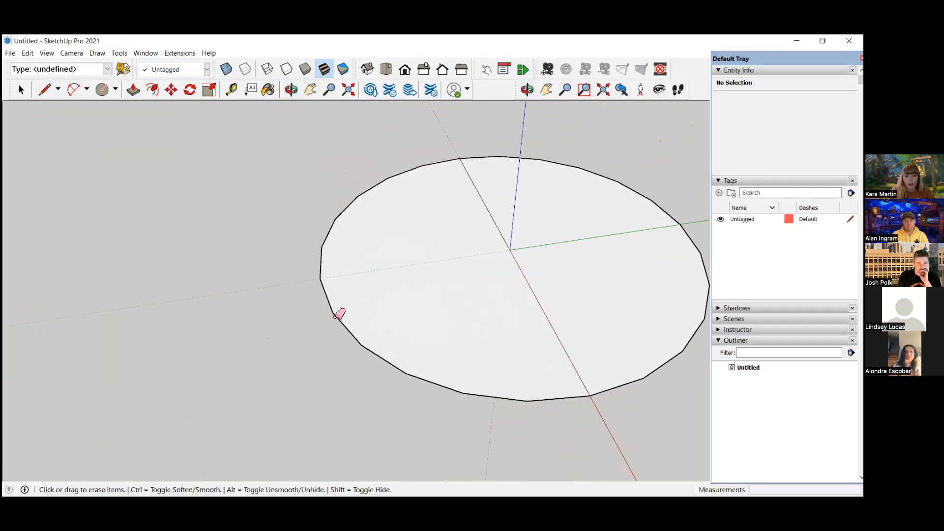
pyautogui.click(337, 314)
pyautogui.scroll(-2, 339, 312)
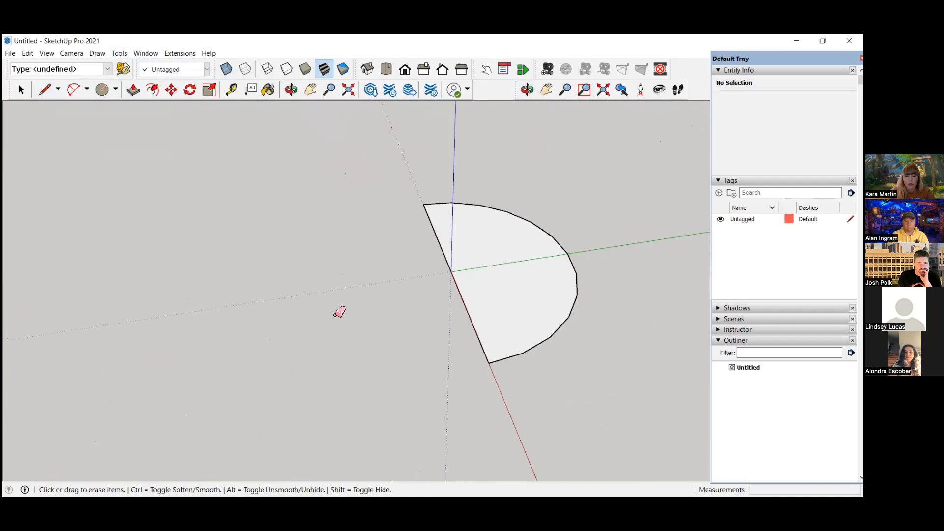
# - Place a guide 18" inward along the green axis from the outermost point of the half circle's arc
pyautogui.moveTo(573, 216)
pyautogui.mouseDown(button='middle')
pyautogui.moveTo(550, 249)
pyautogui.moveTo(573, 250)
pyautogui.moveTo(539, 281)
pyautogui.mouseUp(button='middle')
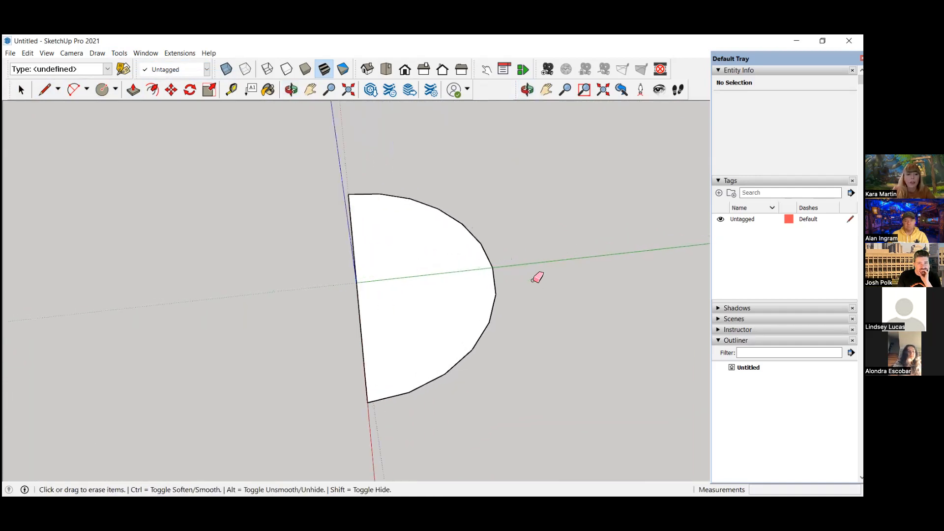
pyautogui.click(231, 90)
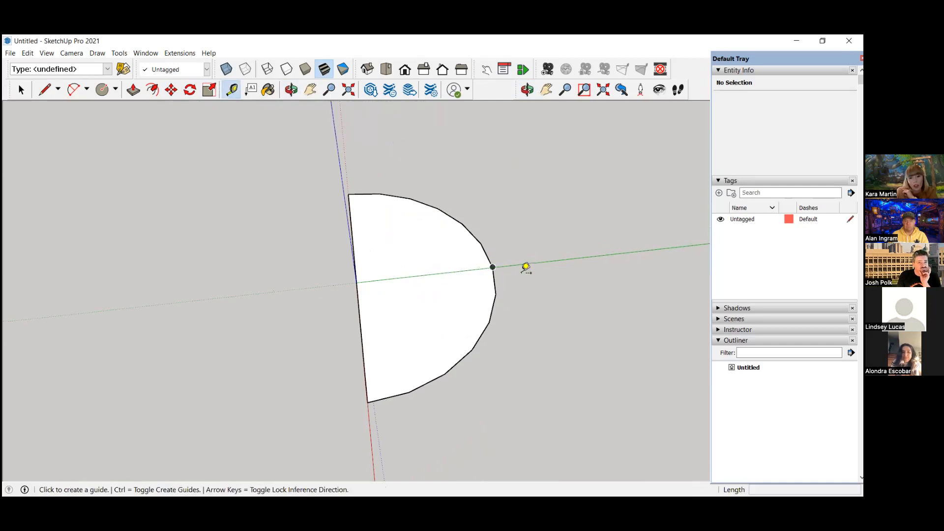
pyautogui.scroll(5, 526, 268)
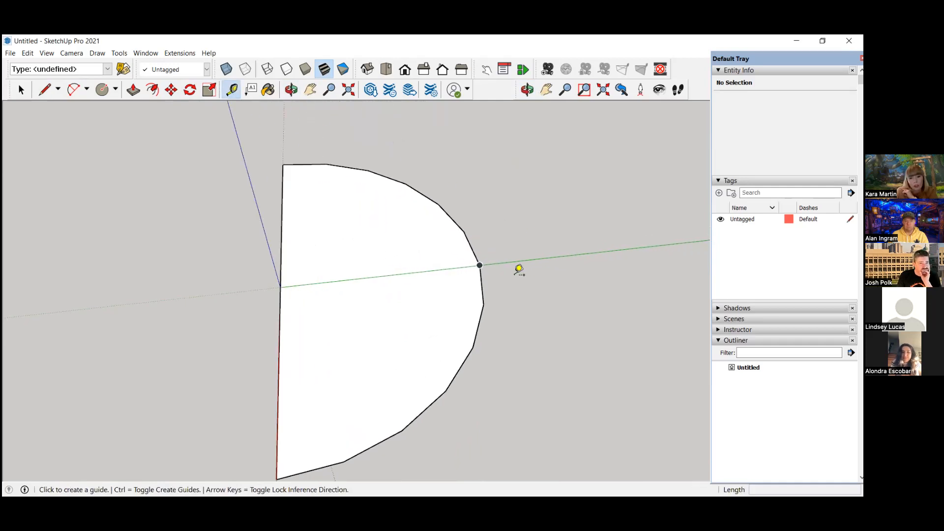
pyautogui.click(473, 259)
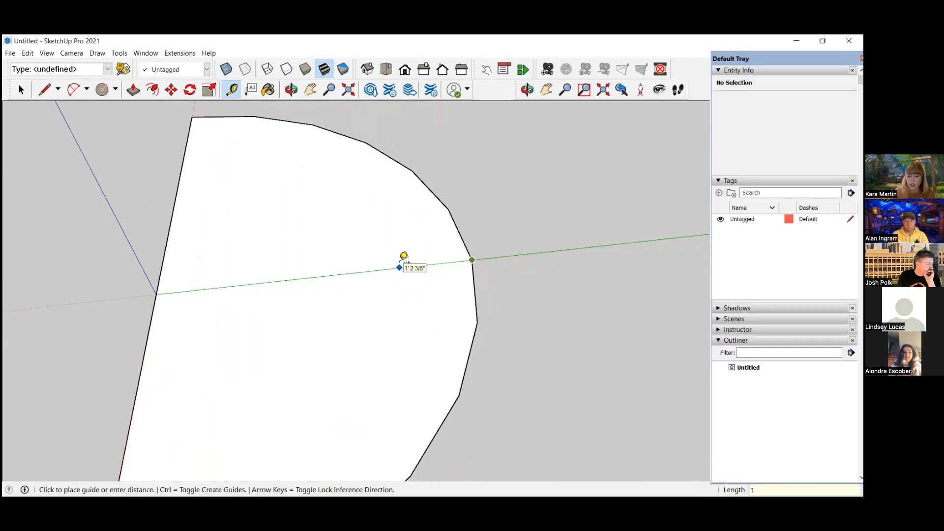
pyautogui.write('18')
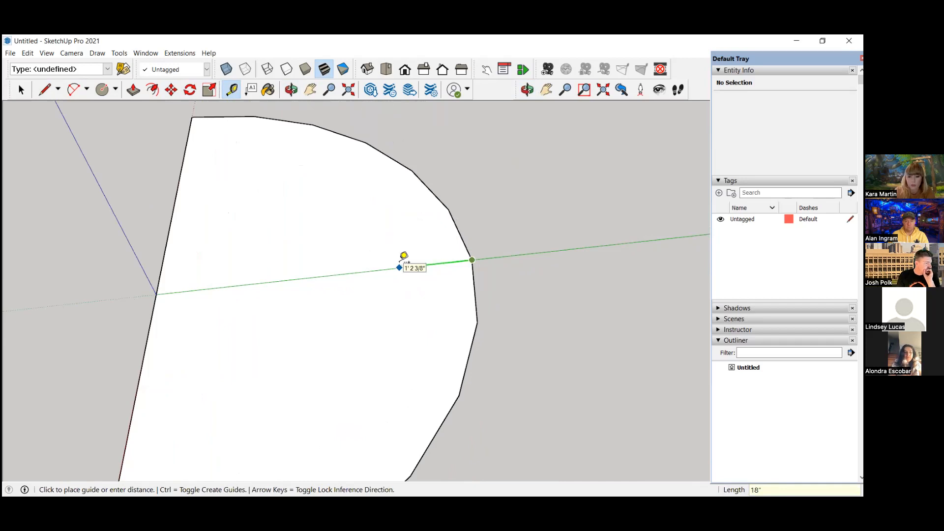
pyautogui.press('Return')
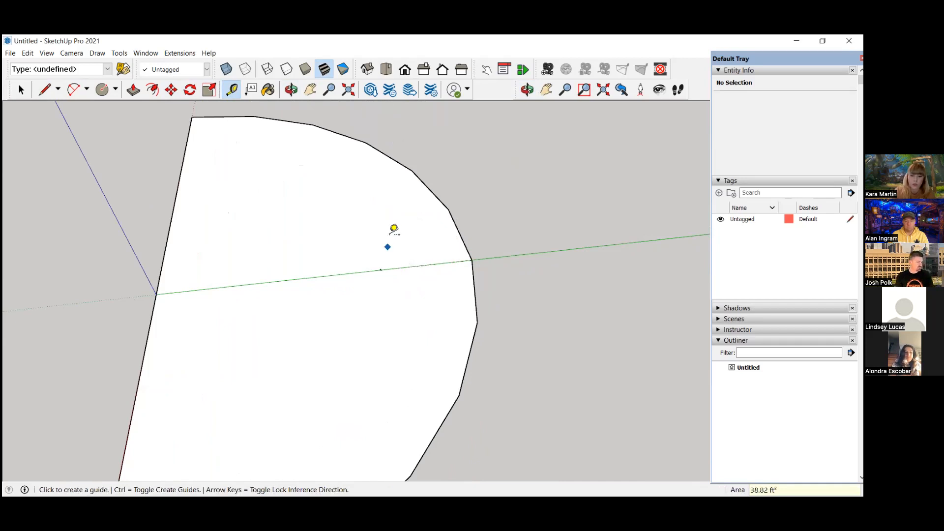
# - Place a second guide 3' further along the green axis, from the end of the first guide towards the origin
pyautogui.scroll(-3, 379, 248)
pyautogui.scroll(3, 228, 265)
pyautogui.scroll(2, 443, 293)
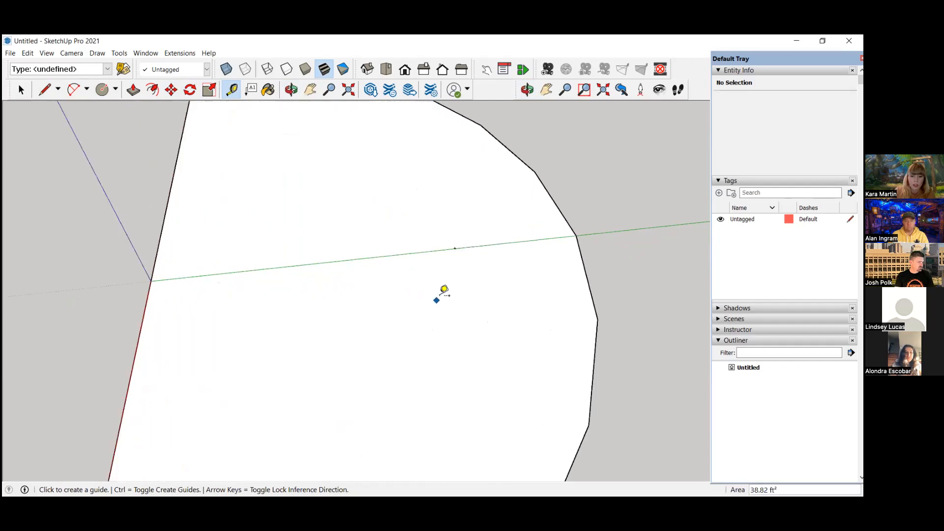
pyautogui.click(457, 243)
pyautogui.scroll(-1, 357, 243)
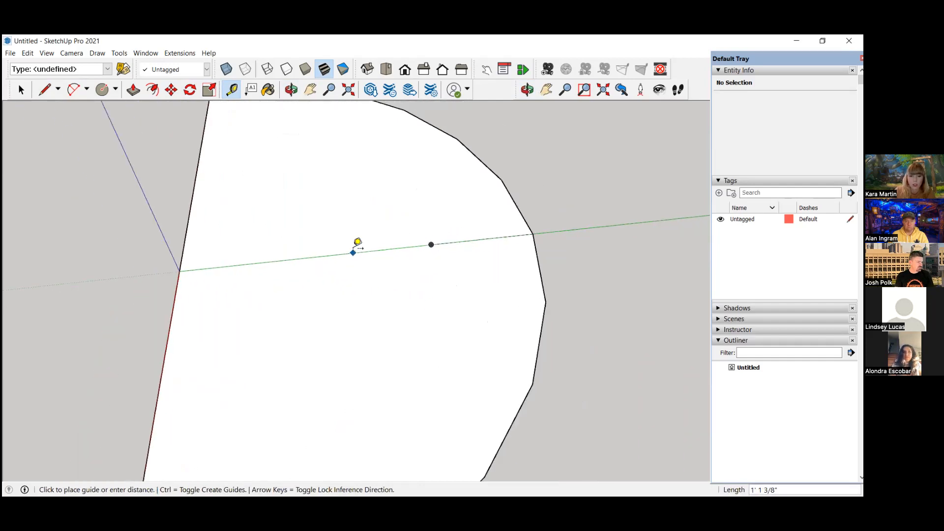
pyautogui.scroll(-1, 357, 242)
pyautogui.write("3'")
pyautogui.press('Return')
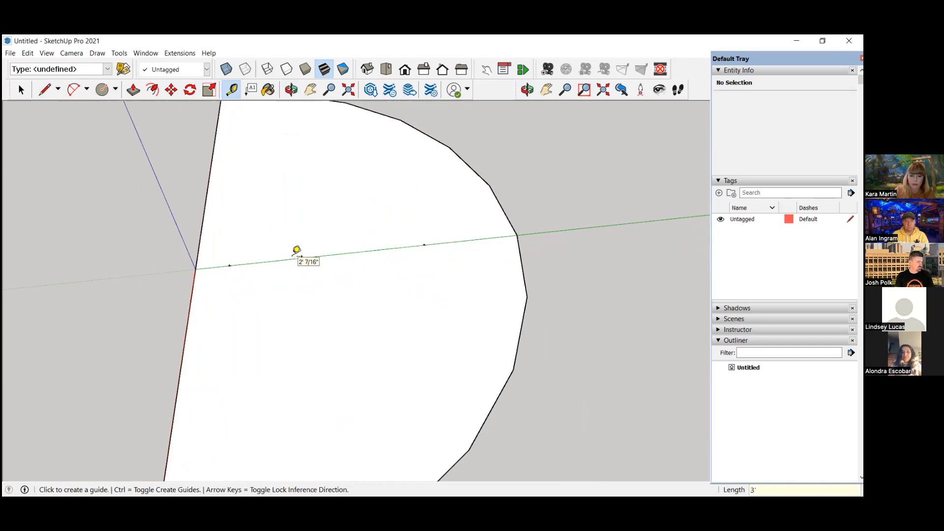
# - Add a guide parallel to the red axis from the 18" guide point to just beyond the arc
pyautogui.scroll(-3, 339, 243)
pyautogui.click(398, 243)
pyautogui.scroll(-3, 400, 242)
pyautogui.scroll(2, 392, 187)
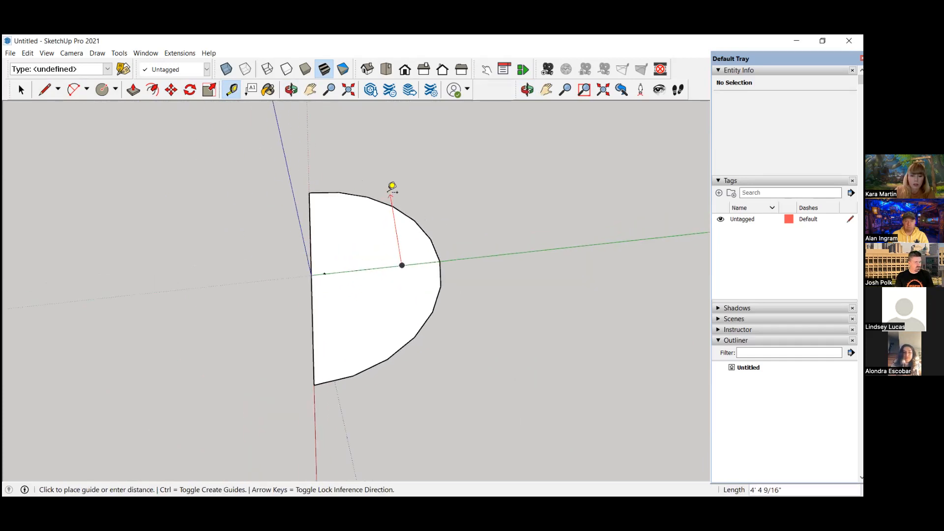
pyautogui.moveTo(407, 177); pyautogui.dragTo(314, 147, button='middle')
pyautogui.click(454, 196)
pyautogui.scroll(3, 401, 189)
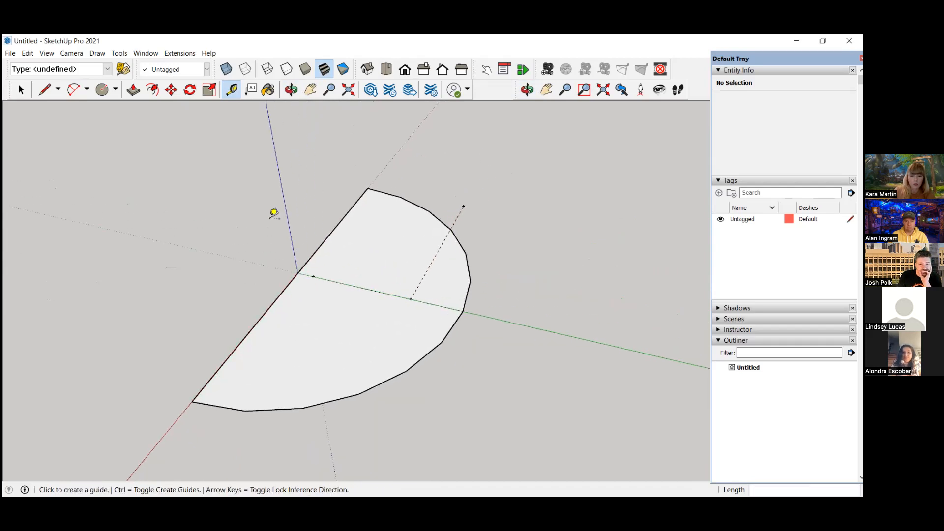
# - Add a guide parallel to the red axis from the guide point nearest the origin to just beyond the arc
pyautogui.click(314, 276)
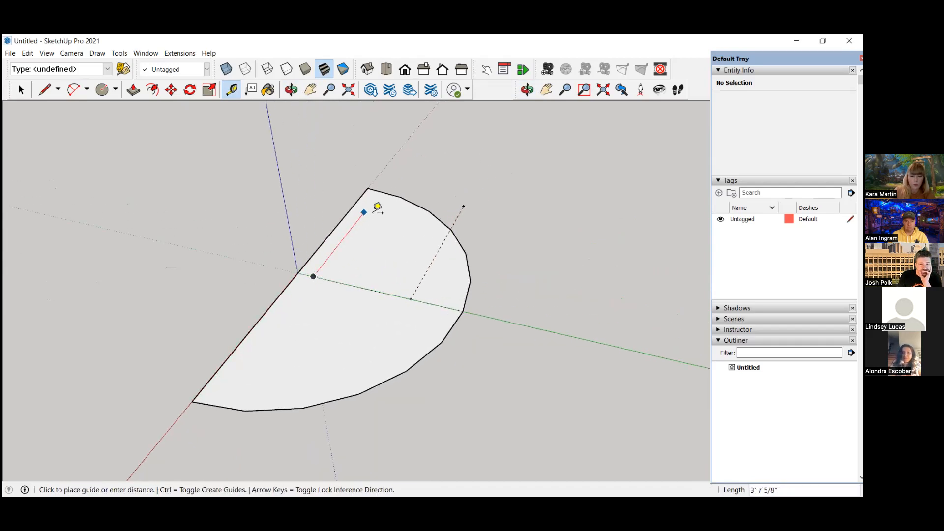
pyautogui.click(394, 174)
pyautogui.scroll(-3, 516, 204)
pyautogui.scroll(3, 521, 204)
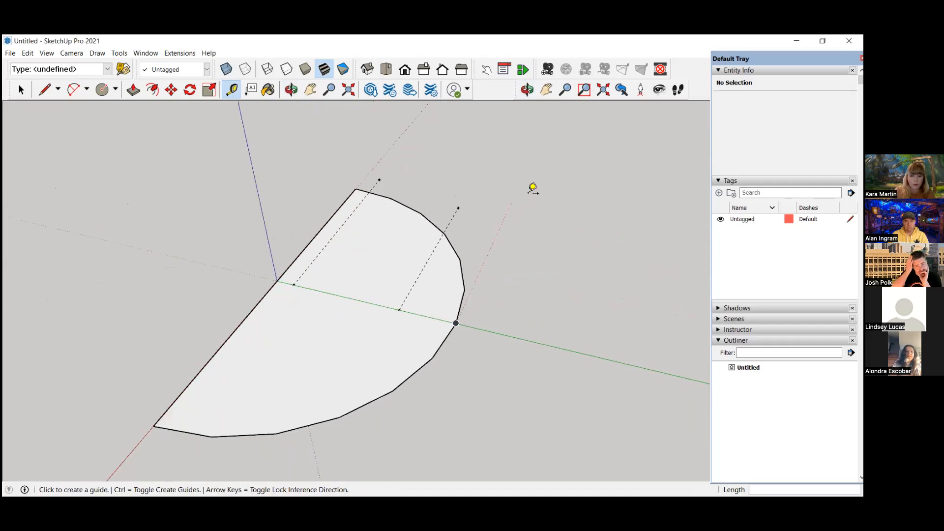
# - Draw a line along the outer cross guide, parallel to the red axis, across the half circle and past the arc at both ends
pyautogui.click(45, 90)
pyautogui.moveTo(137, 158); pyautogui.dragTo(221, 238, button='middle')
pyautogui.moveTo(426, 216)
pyautogui.mouseDown(button='middle')
pyautogui.moveTo(417, 184)
pyautogui.moveTo(413, 207)
pyautogui.mouseUp(button='middle')
pyautogui.click(394, 188)
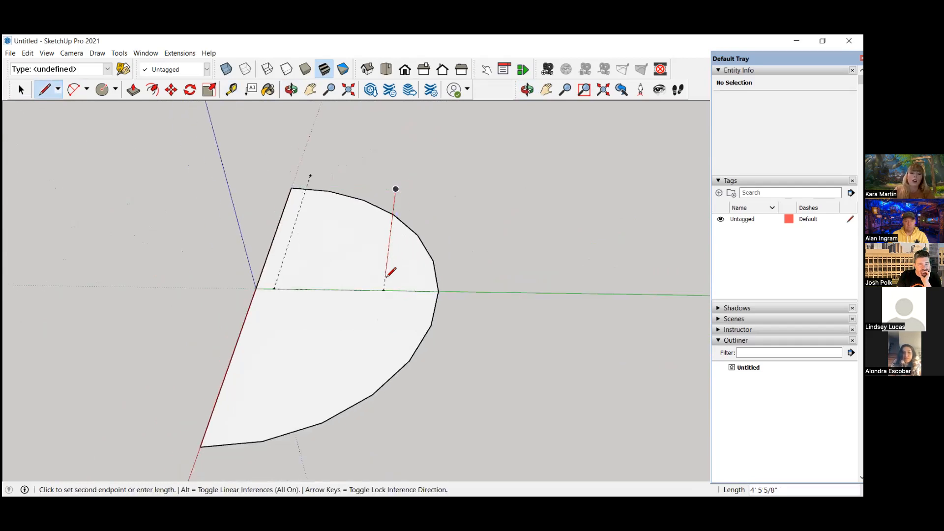
pyautogui.moveTo(391, 273); pyautogui.dragTo(386, 290, button='middle')
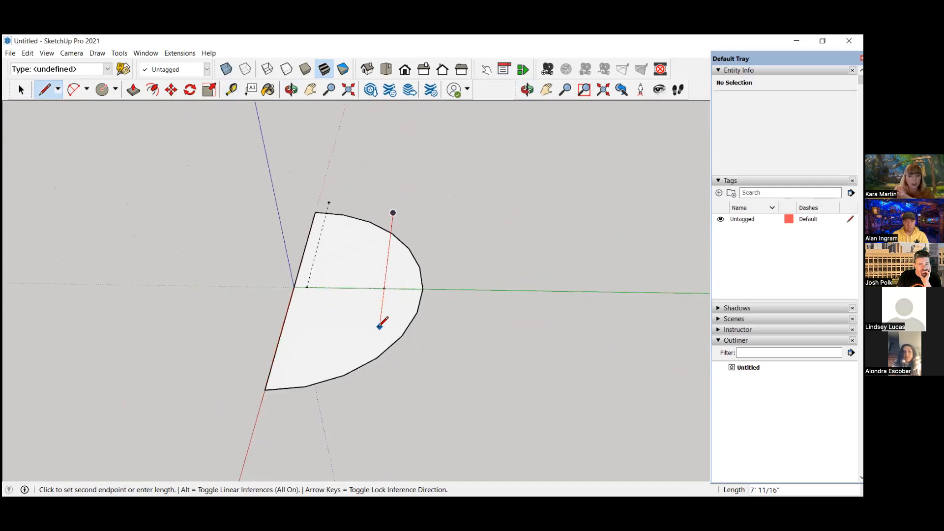
pyautogui.scroll(2, 380, 344)
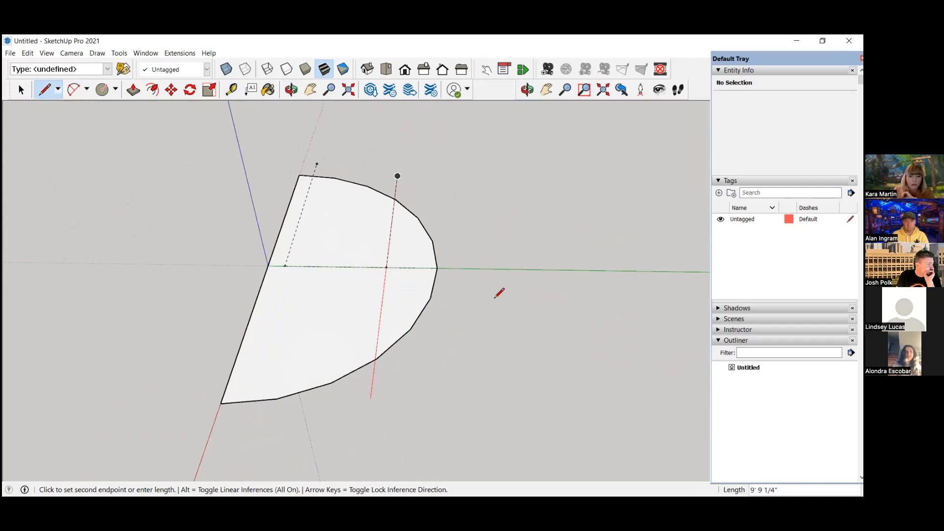
pyautogui.click(479, 268)
# - Draw a line along the cross guide near the straight edge, parallel to the red axis and past the arc at both ends
pyautogui.click(314, 170)
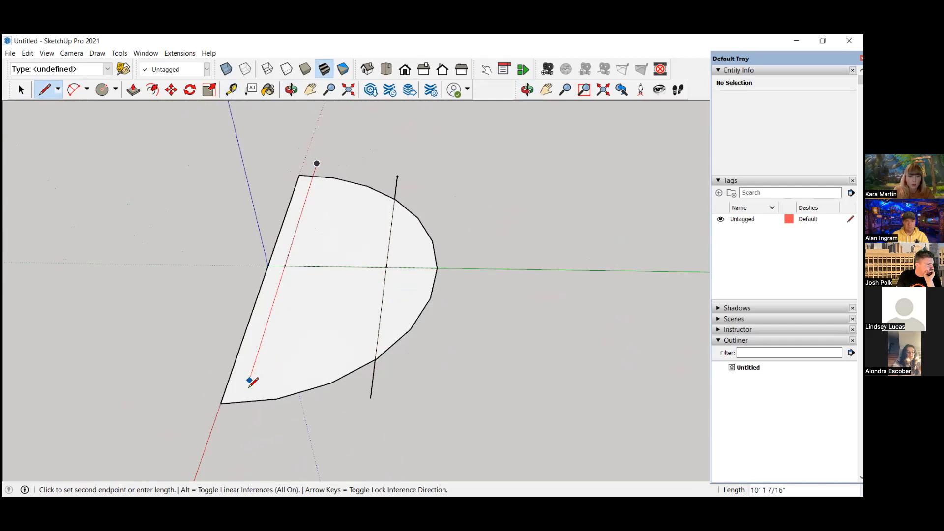
pyautogui.click(237, 420)
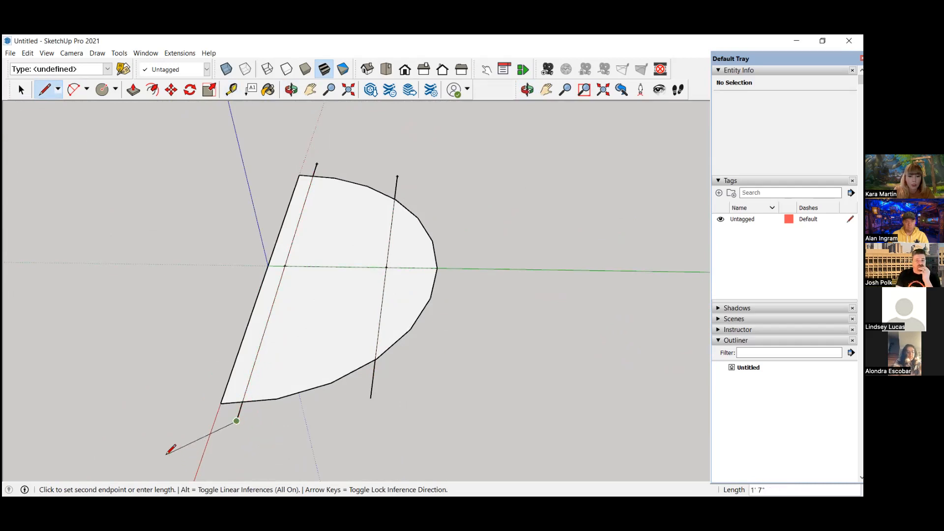
pyautogui.press('Escape')
pyautogui.scroll(-1, 206, 310)
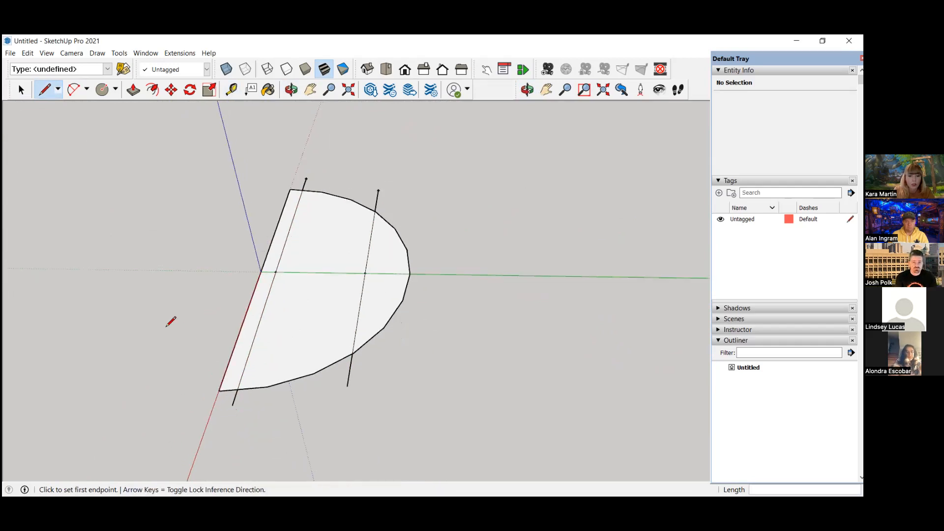
# - Erase the ends of both dividing lines that stick out beyond the half circle's arc
pyautogui.press('e')
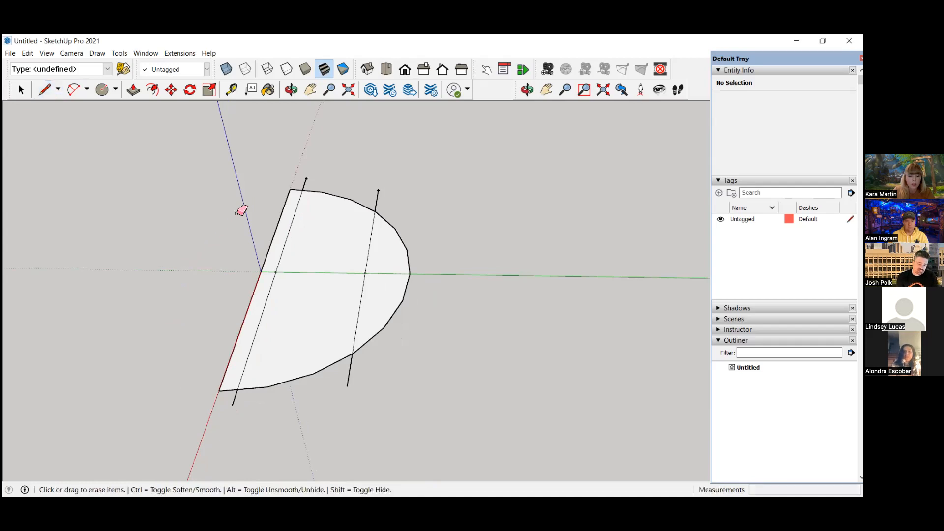
pyautogui.click(377, 197)
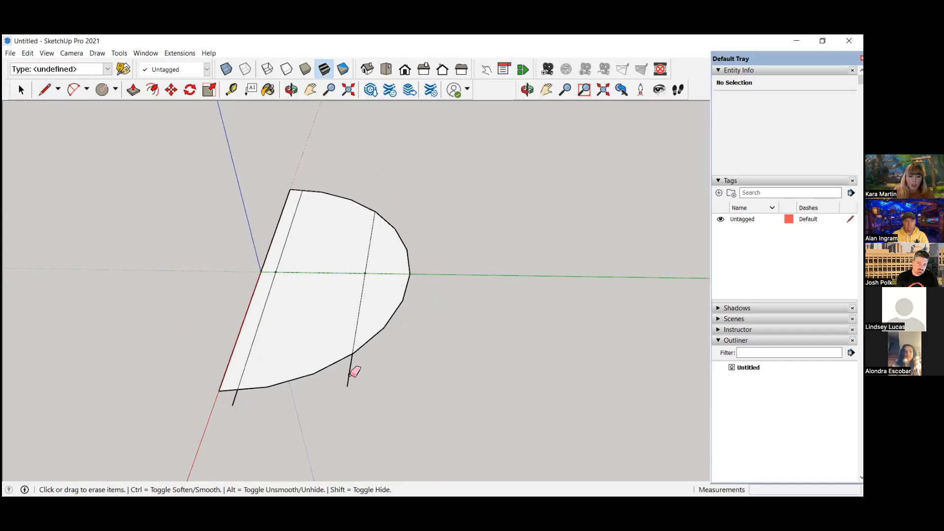
pyautogui.click(234, 399)
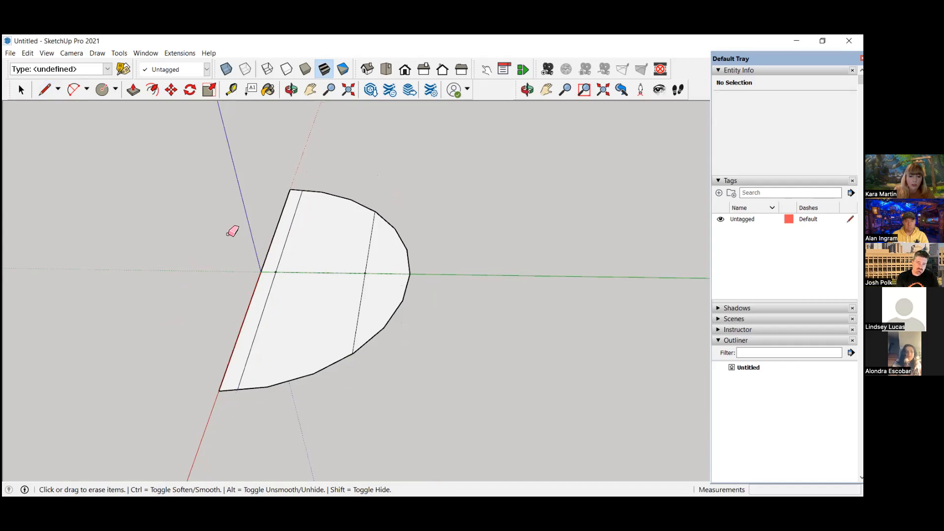
# - Delete the remaining guides along the green axis inside the half circle
pyautogui.click(21, 90)
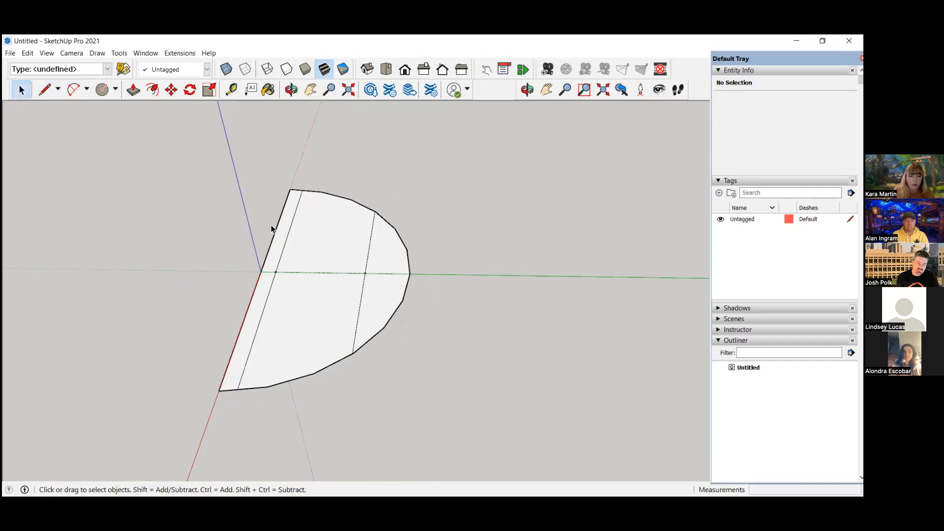
pyautogui.moveTo(274, 229); pyautogui.dragTo(353, 292, button='middle')
pyautogui.scroll(6, 328, 265)
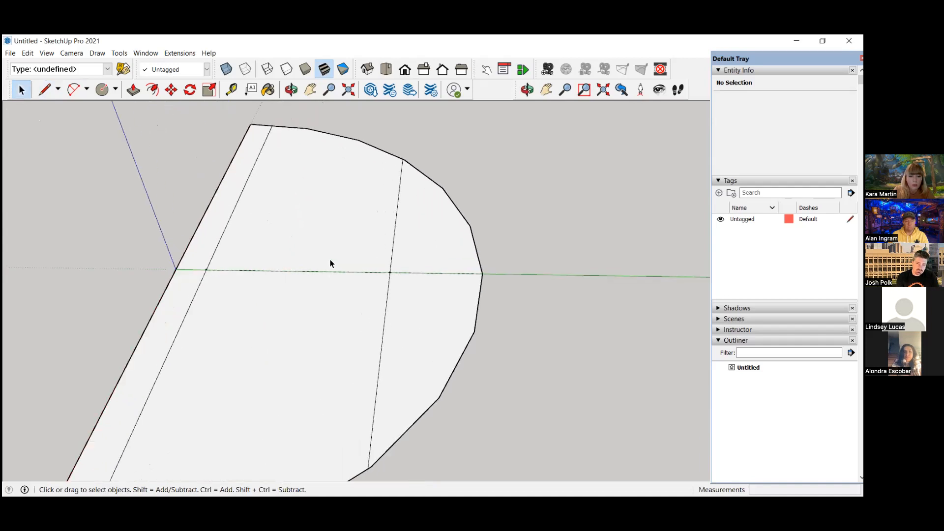
pyautogui.click(341, 282)
pyautogui.click(341, 282)
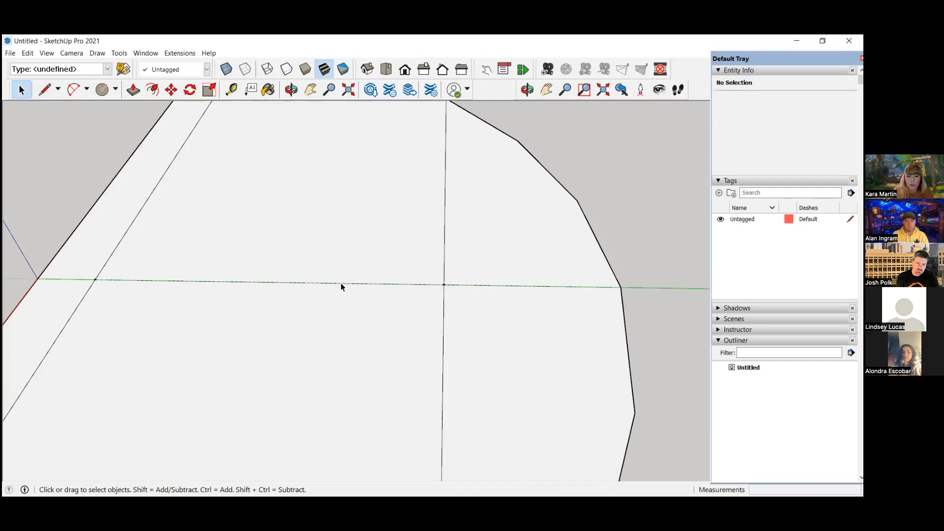
pyautogui.moveTo(376, 285); pyautogui.dragTo(291, 239, button='middle')
pyautogui.moveTo(260, 248); pyautogui.dragTo(603, 309)
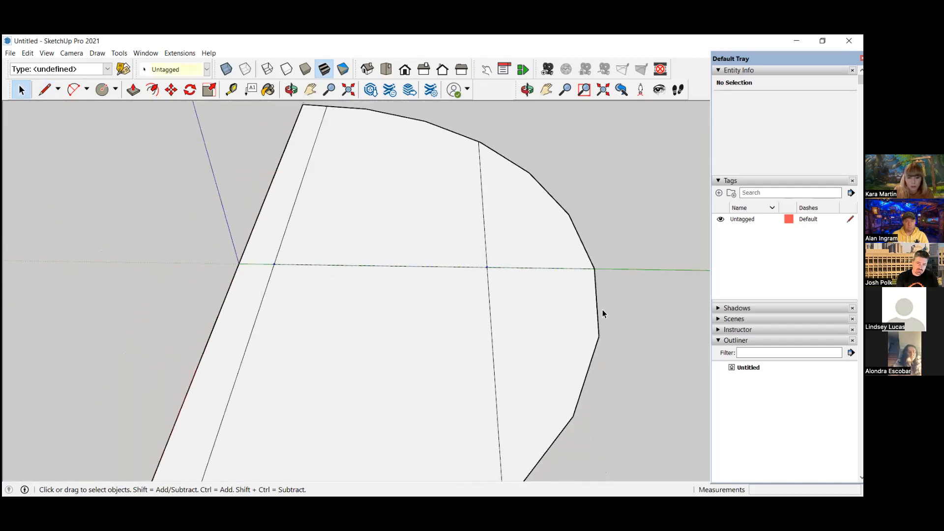
pyautogui.scroll(-5, 553, 233)
pyautogui.moveTo(552, 231); pyautogui.dragTo(600, 224, button='middle')
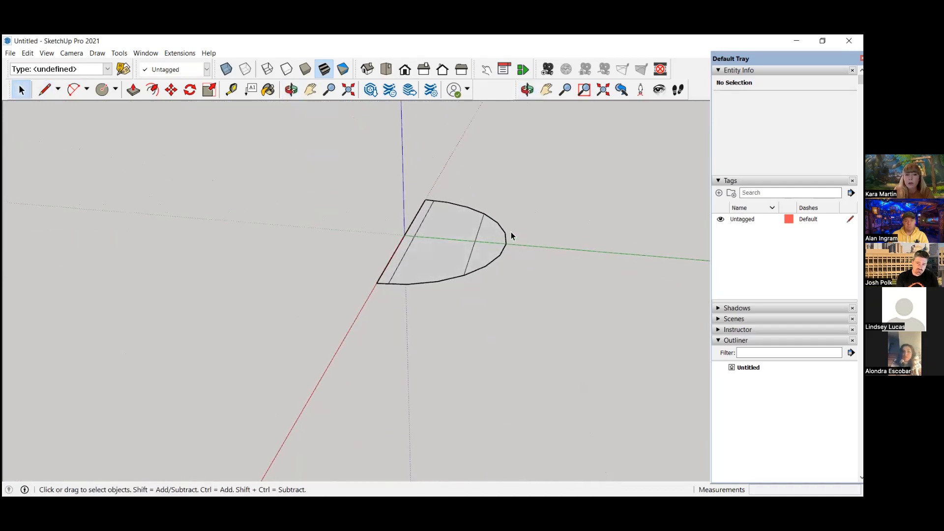
pyautogui.scroll(3, 520, 189)
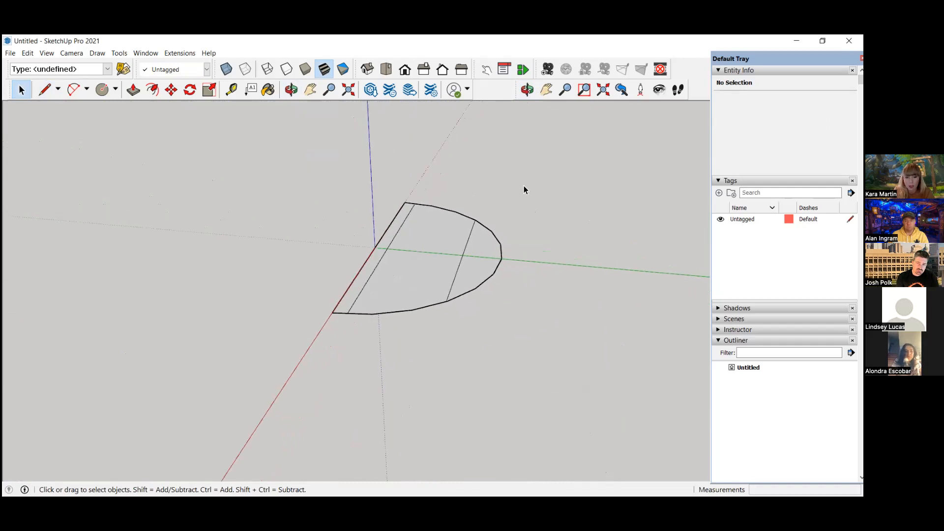
# - Push/Pull the outer curved segment of the half circle up 42"
pyautogui.click(134, 90)
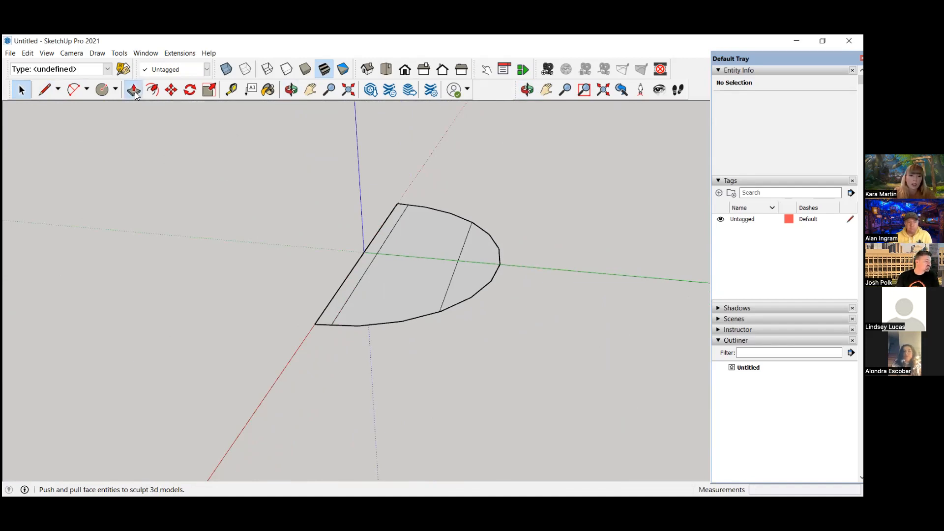
pyautogui.scroll(-3, 544, 229)
pyautogui.click(482, 253)
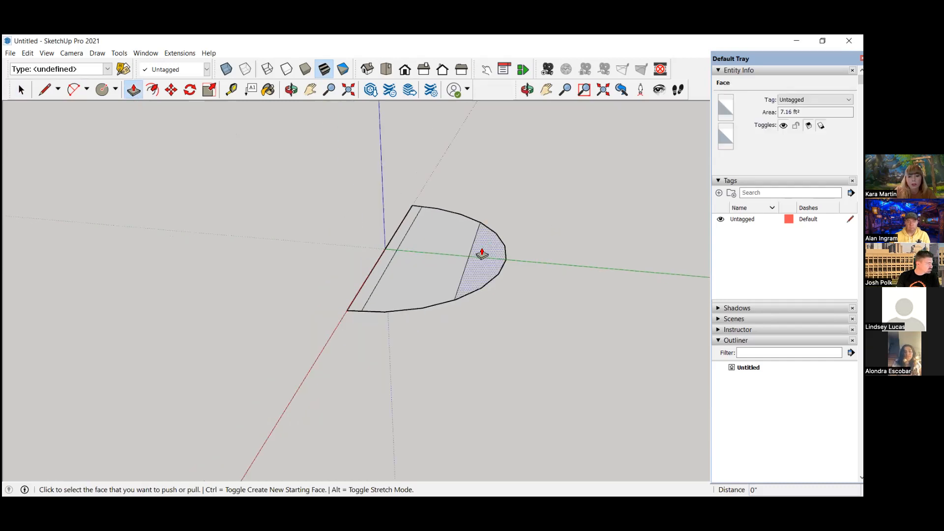
pyautogui.scroll(-2, 481, 254)
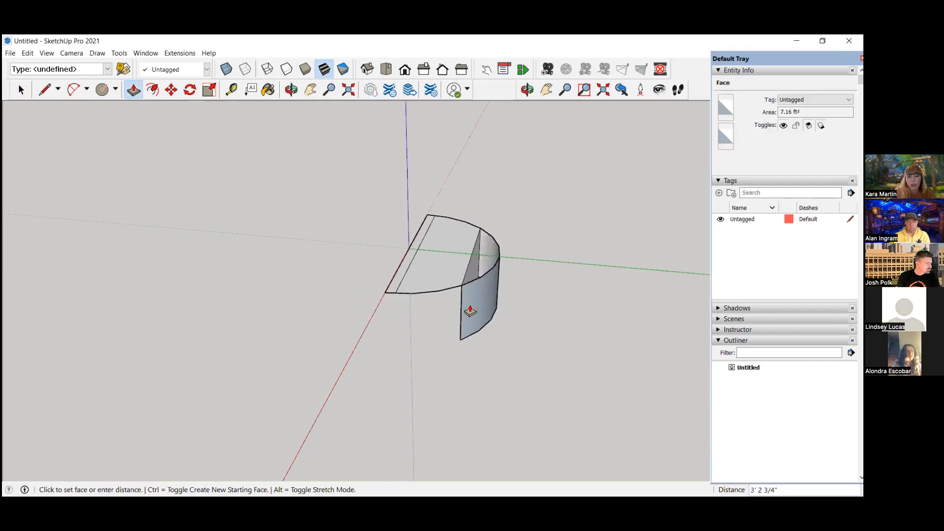
pyautogui.scroll(1, 451, 354)
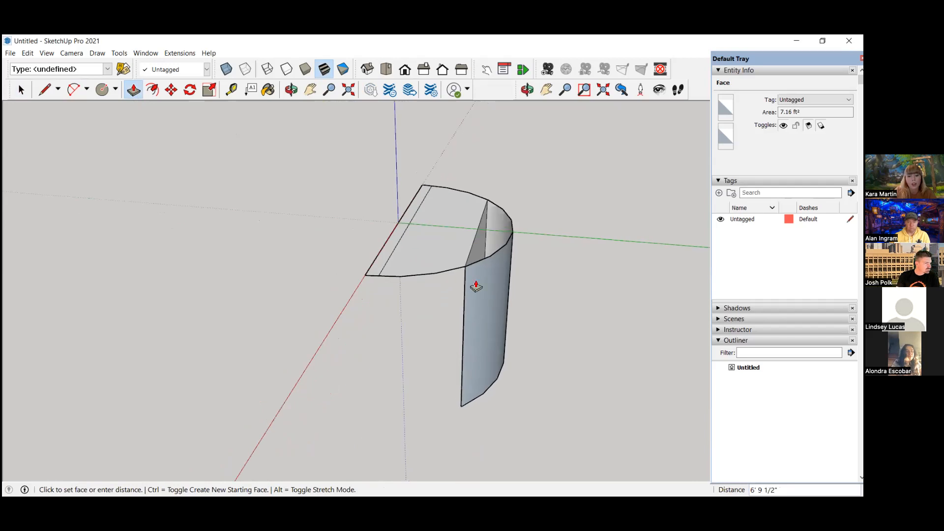
pyautogui.scroll(-1, 476, 261)
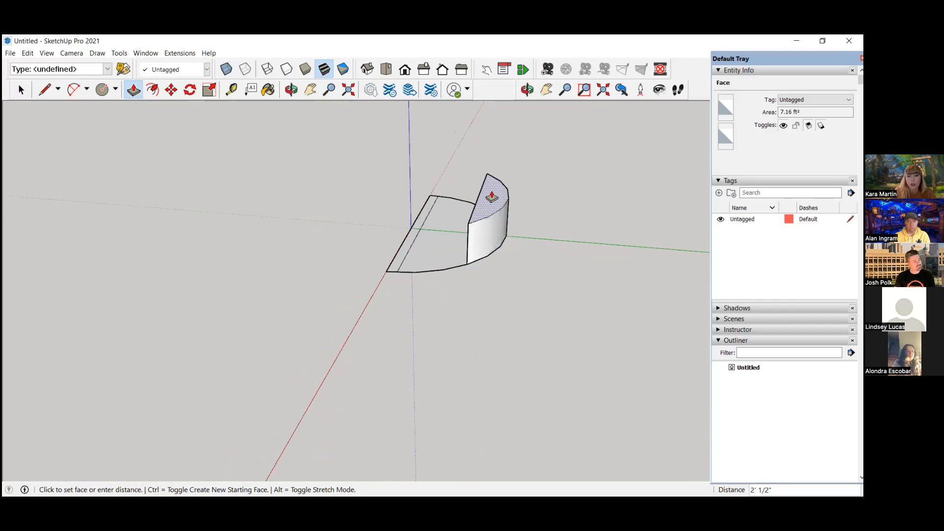
pyautogui.scroll(2, 496, 160)
pyautogui.scroll(-2, 498, 159)
pyautogui.moveTo(497, 158); pyautogui.dragTo(525, 128, button='middle')
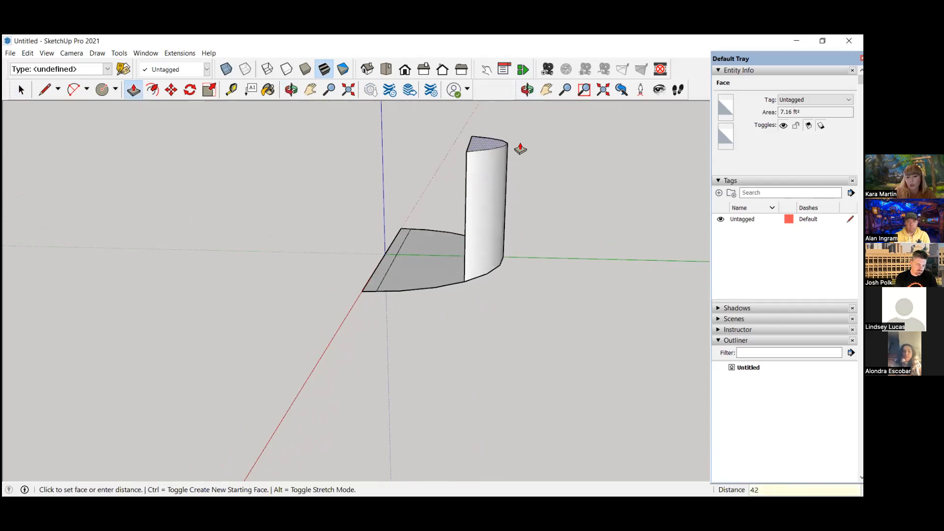
pyautogui.press('Return')
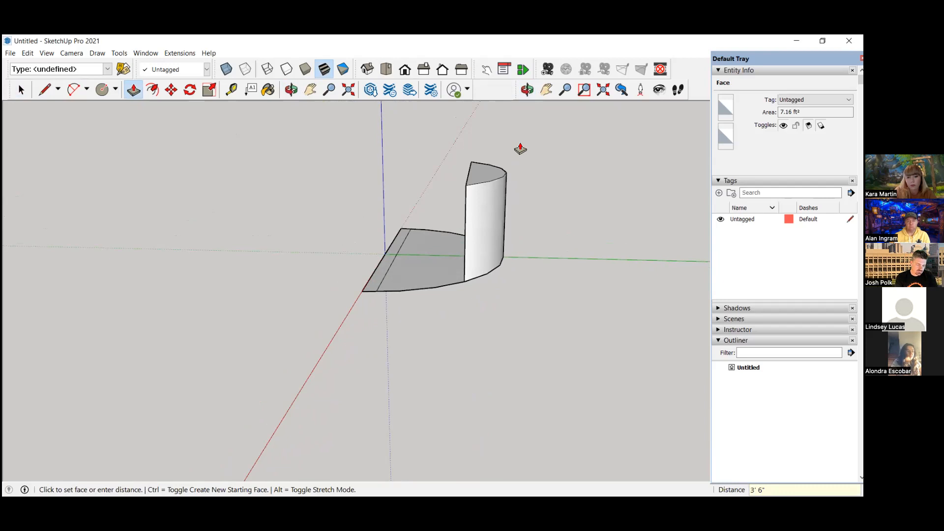
# - Push/Pull the narrow strip along the half circle's straight edge up 50" as a back wall
pyautogui.scroll(2, 340, 155)
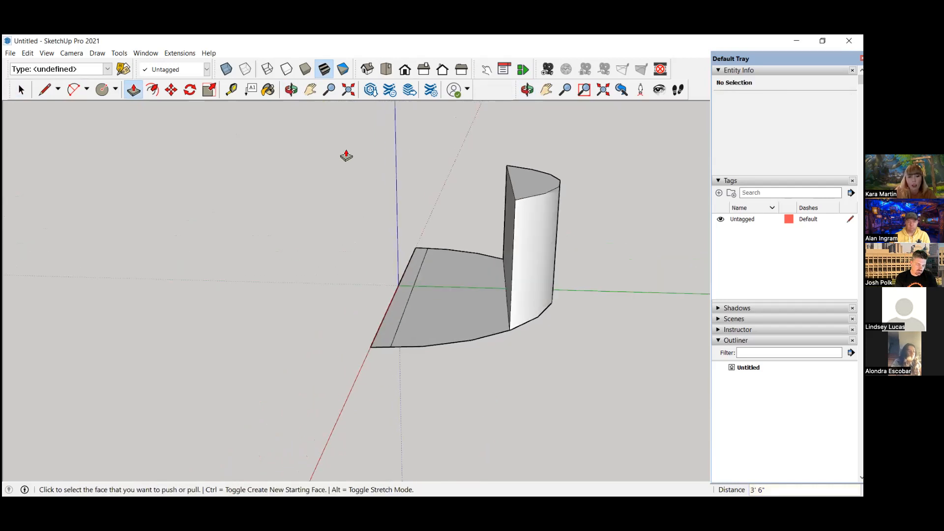
pyautogui.moveTo(423, 187); pyautogui.dragTo(423, 249, button='middle')
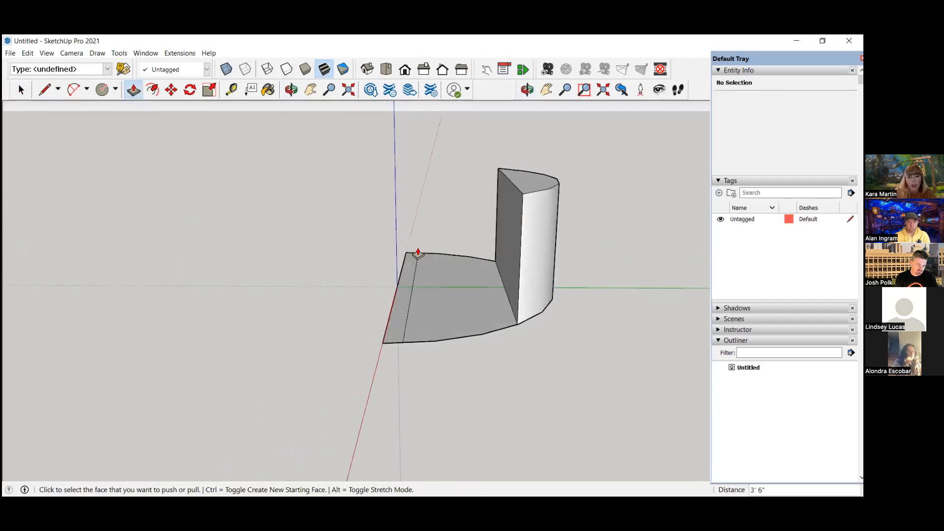
pyautogui.click(402, 309)
pyautogui.click(403, 310)
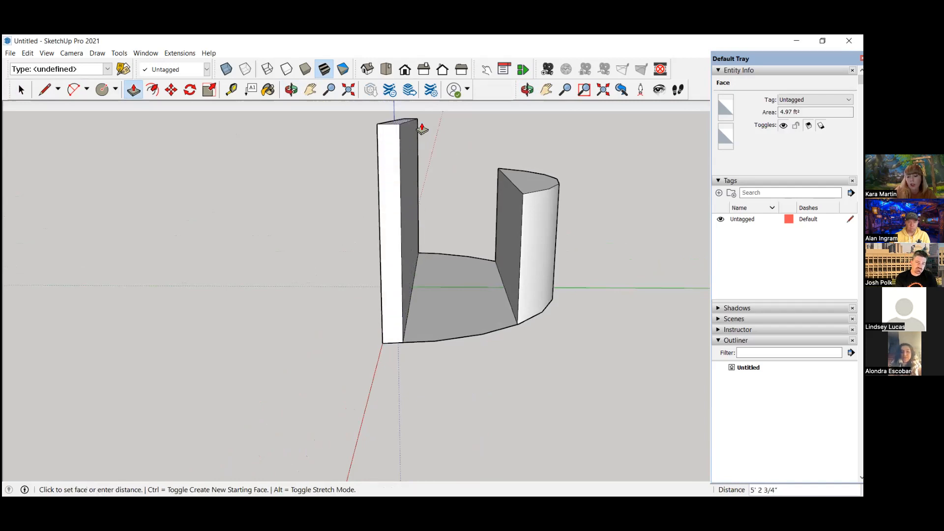
pyautogui.write('50')
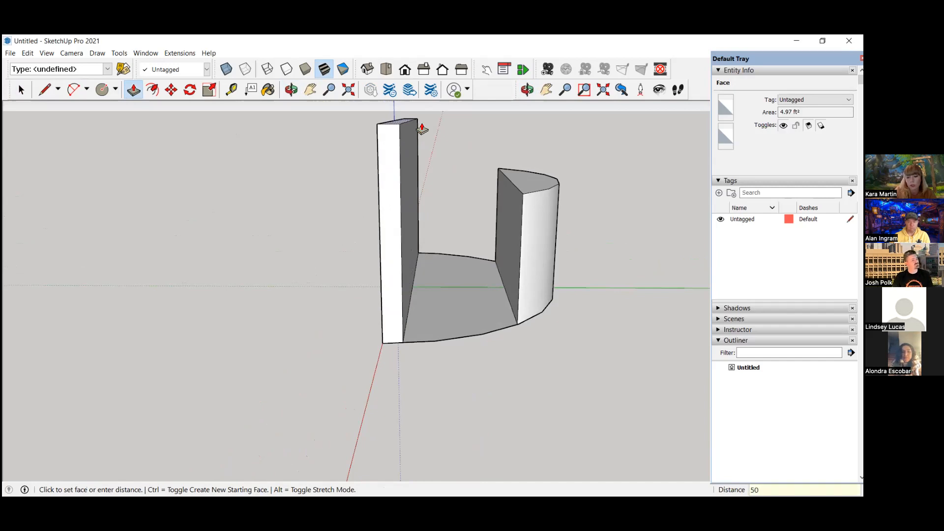
pyautogui.press('Return')
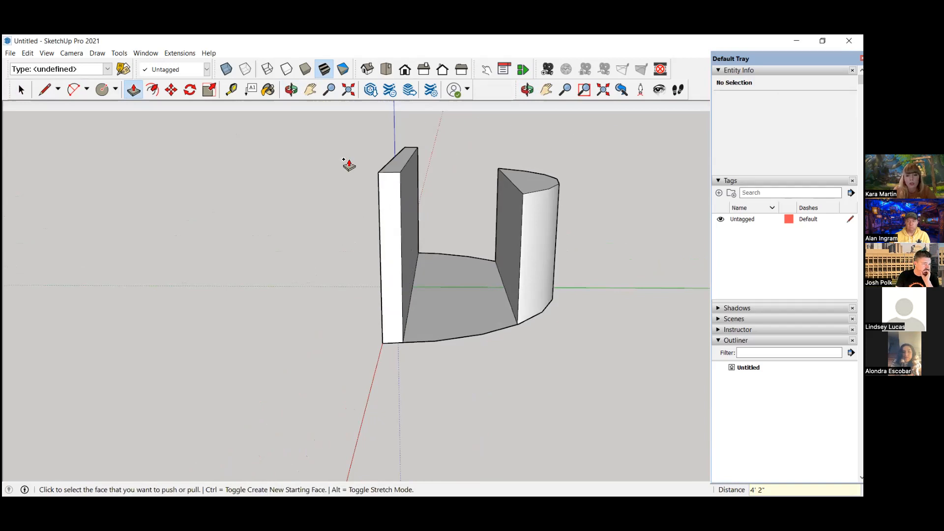
# - Undo the back wall's extrusion and repeat it on the same strip with the same 50" distance
pyautogui.hotkey('ctrl', 'z')
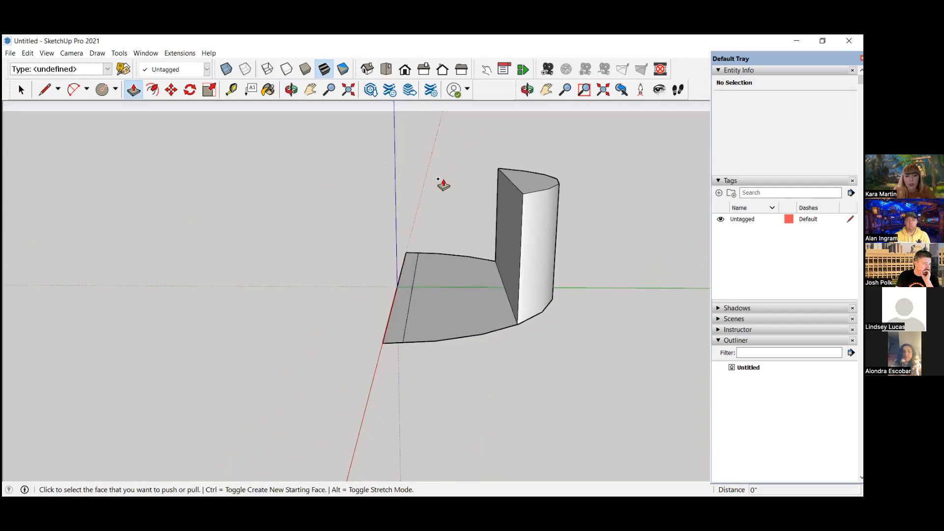
pyautogui.click(394, 333)
pyautogui.doubleClick(393, 333)
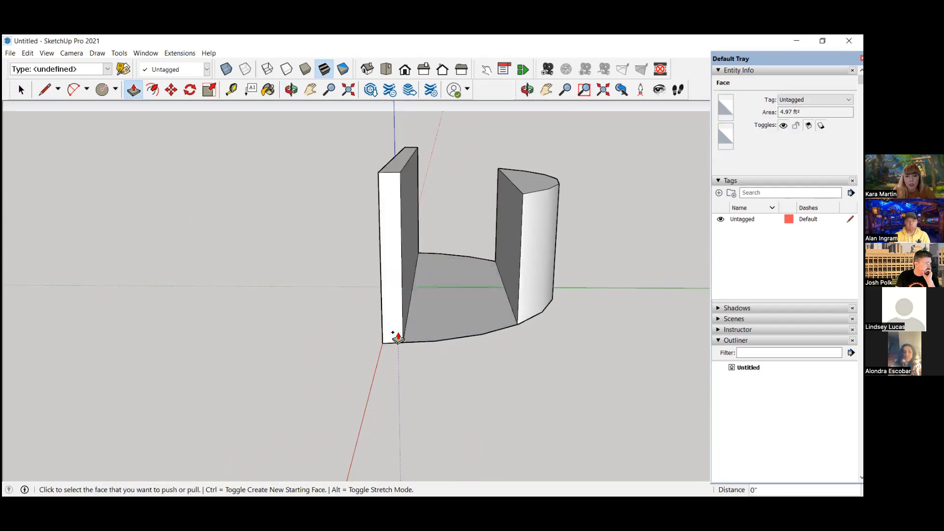
pyautogui.click(391, 165)
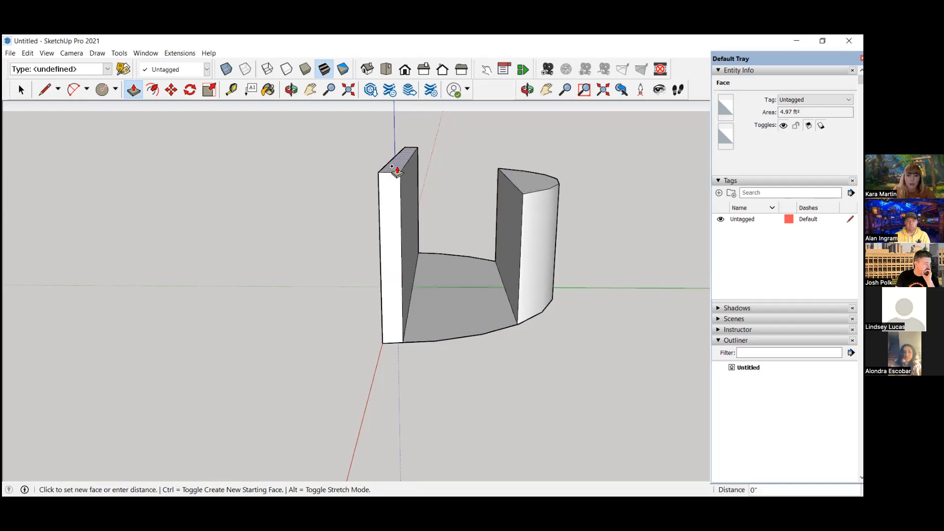
pyautogui.press('Escape')
# - Push/Pull the middle floor section between the back wall and the curved front up 7"
pyautogui.scroll(-1, 401, 240)
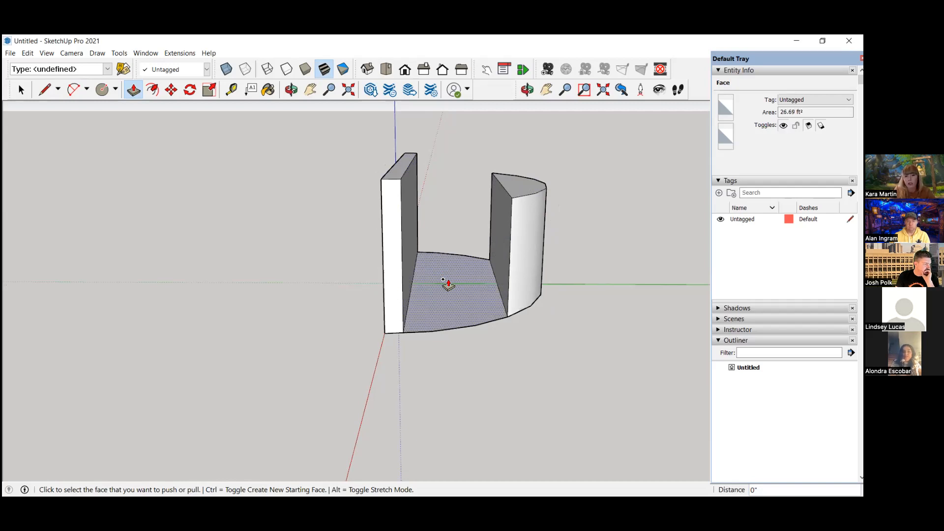
pyautogui.scroll(1, 564, 272)
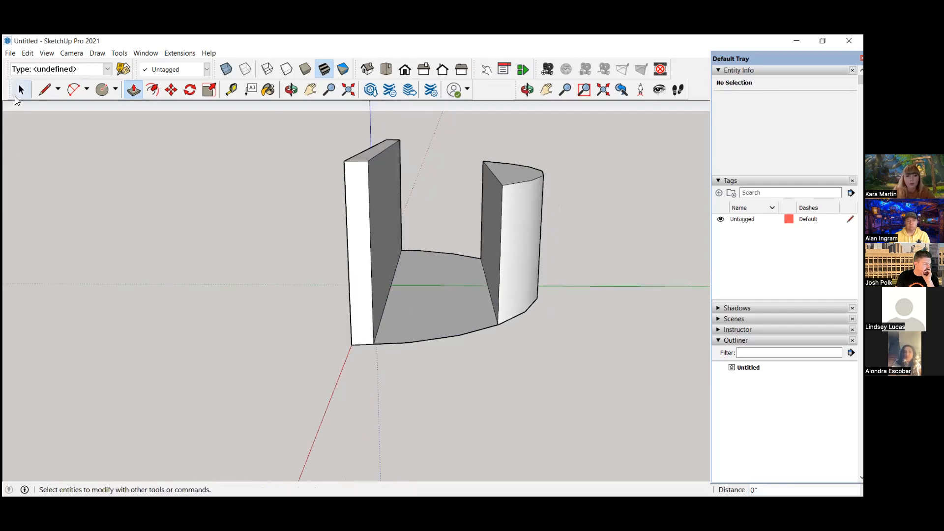
pyautogui.click(133, 90)
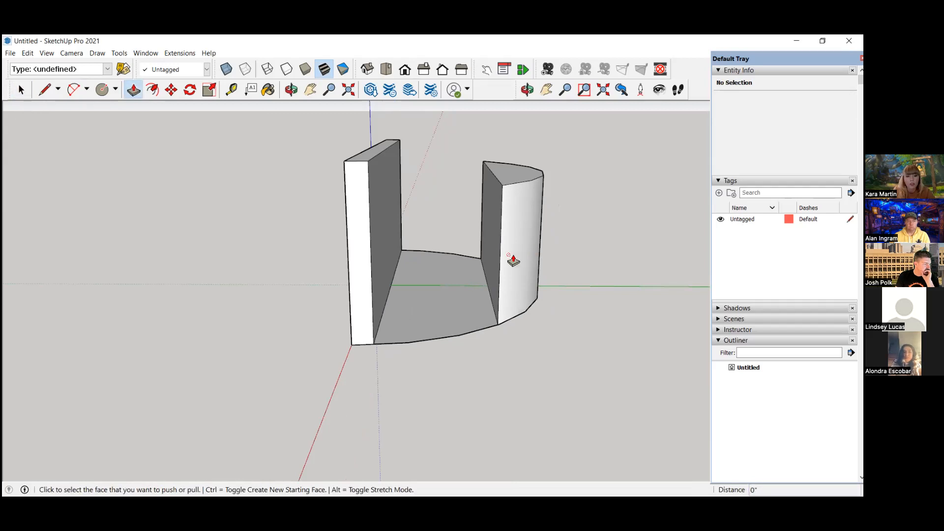
pyautogui.scroll(2, 512, 264)
pyautogui.click(444, 317)
pyautogui.scroll(-2, 444, 317)
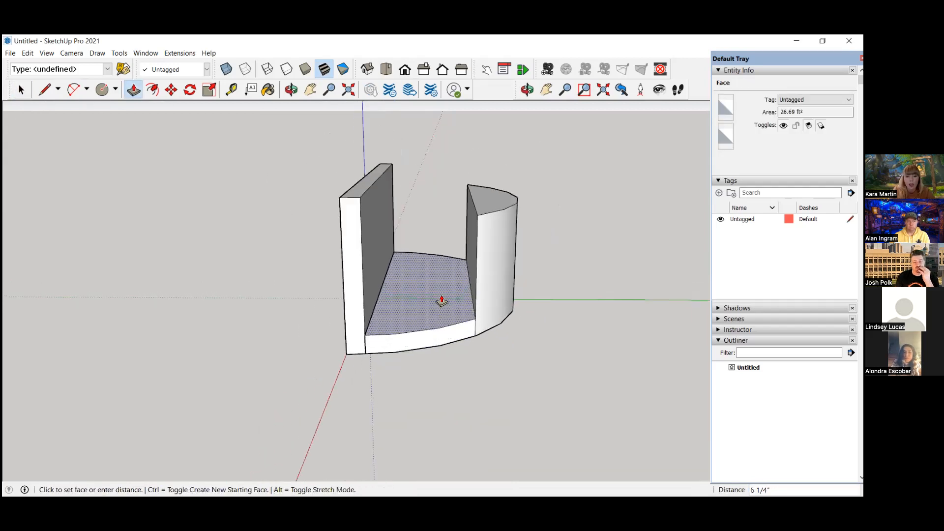
pyautogui.write('7')
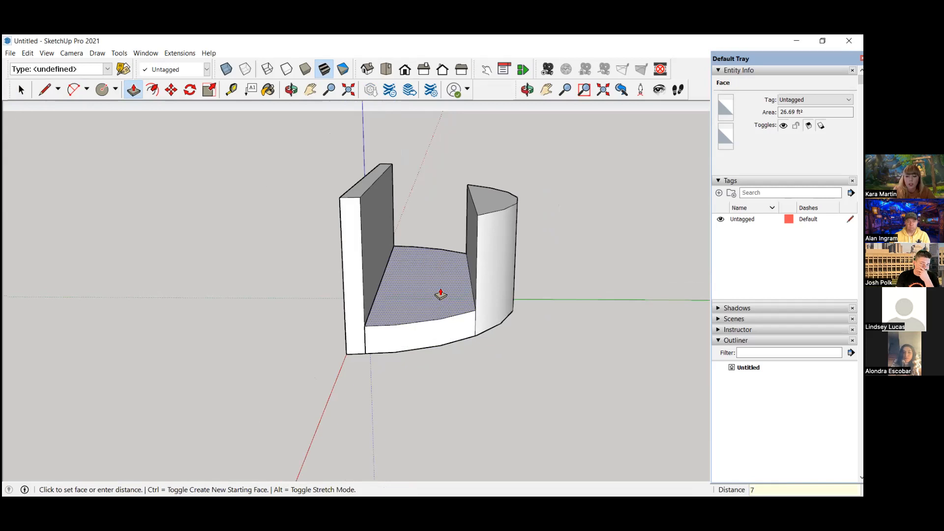
pyautogui.press('Return')
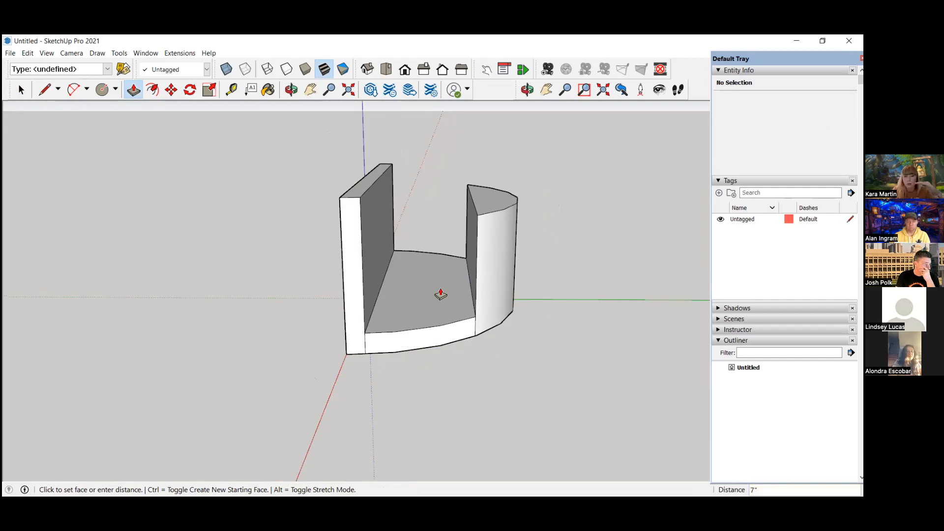
# - Place a guide on the raised floor, parallel to the back wall and 24" from its inner bottom edge
pyautogui.press('space')
pyautogui.moveTo(213, 225); pyautogui.dragTo(352, 223, button='middle')
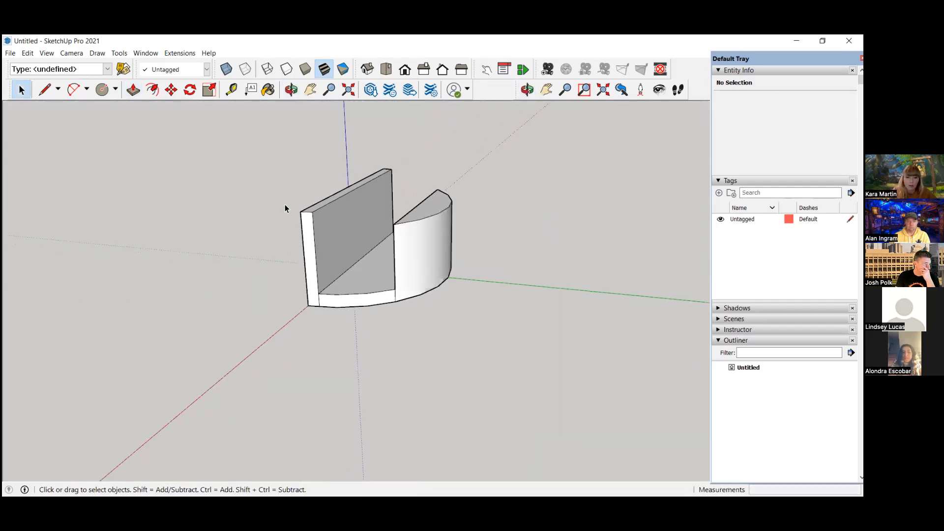
pyautogui.scroll(1, 253, 190)
pyautogui.moveTo(284, 184); pyautogui.dragTo(353, 186, button='middle')
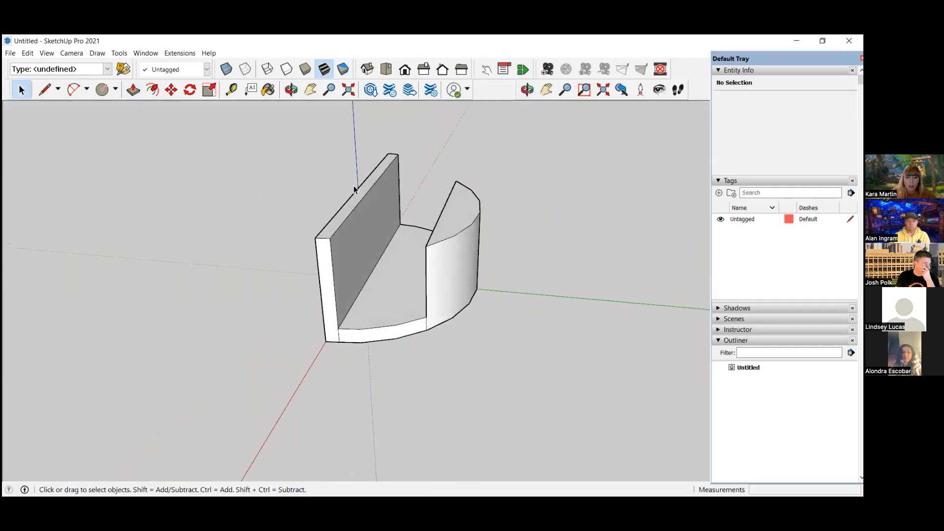
pyautogui.moveTo(390, 257); pyautogui.dragTo(450, 294, button='middle')
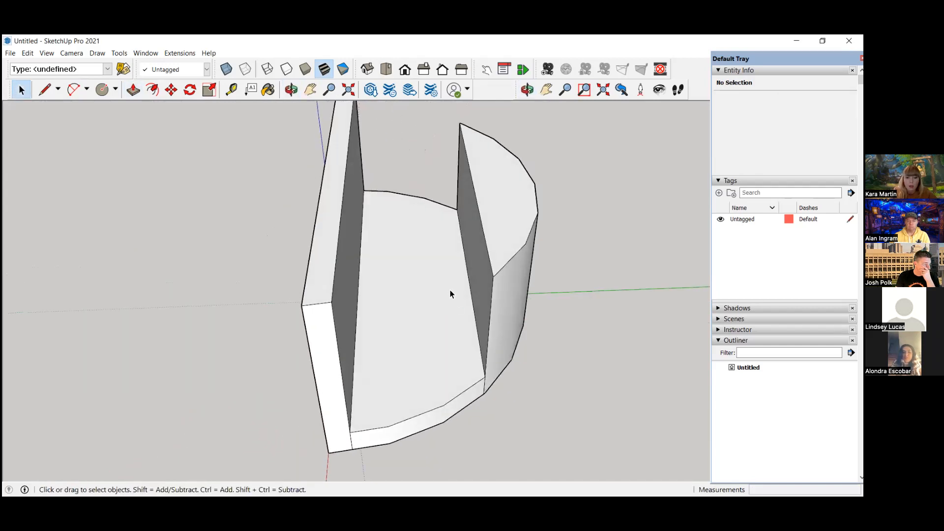
pyautogui.click(233, 95)
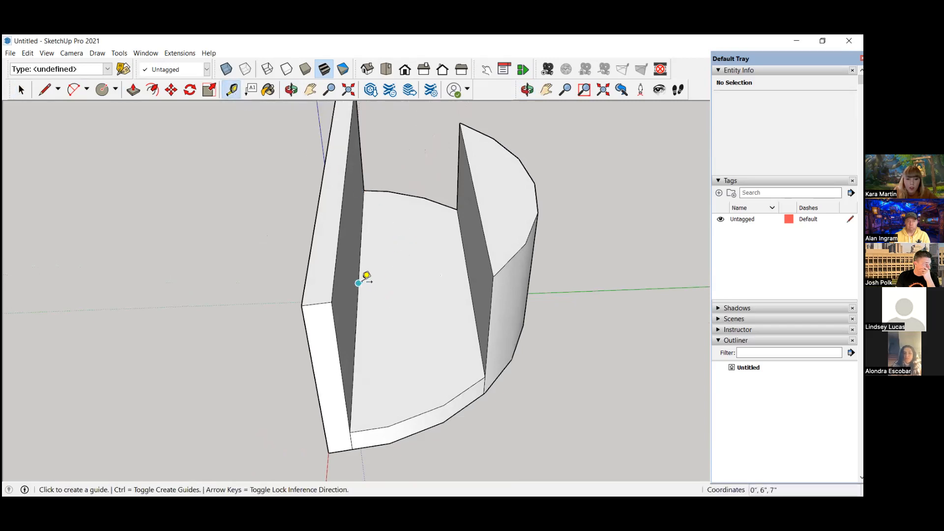
pyautogui.scroll(3, 358, 282)
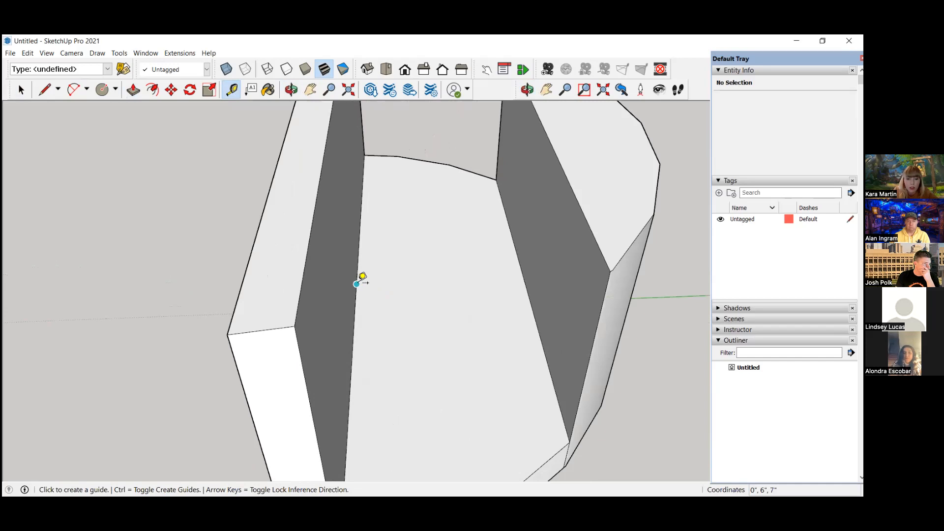
pyautogui.click(357, 284)
pyautogui.scroll(-2, 358, 284)
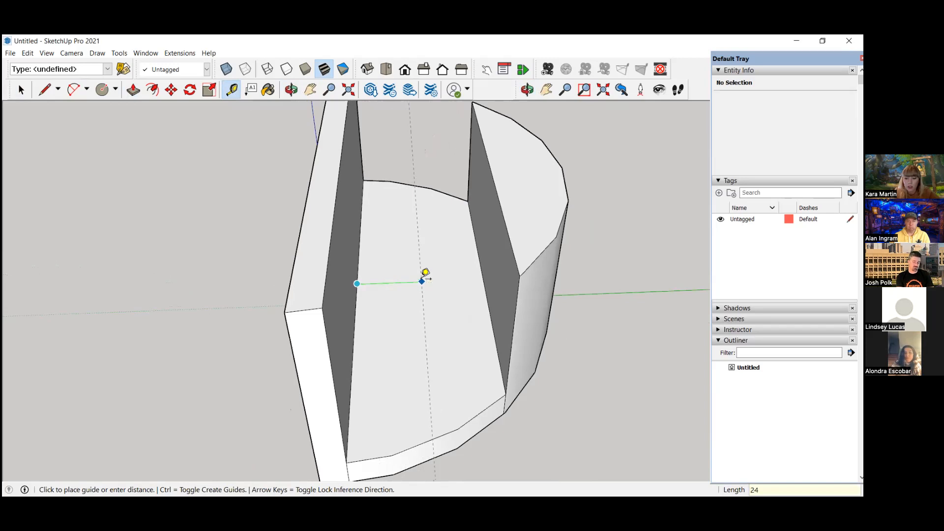
pyautogui.press('Return')
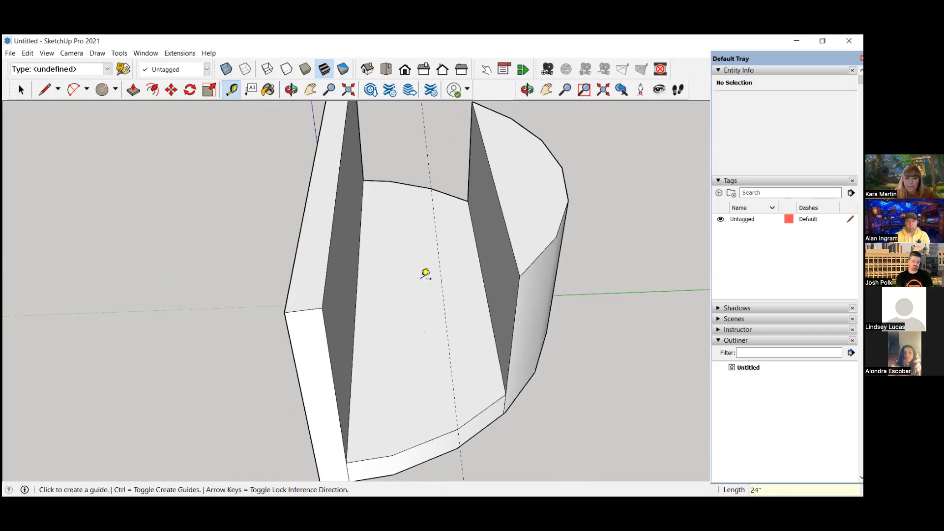
# - Draw a line along the guide across the raised floor, from one curved edge to the other
pyautogui.scroll(-3, 426, 273)
pyautogui.scroll(1, 428, 272)
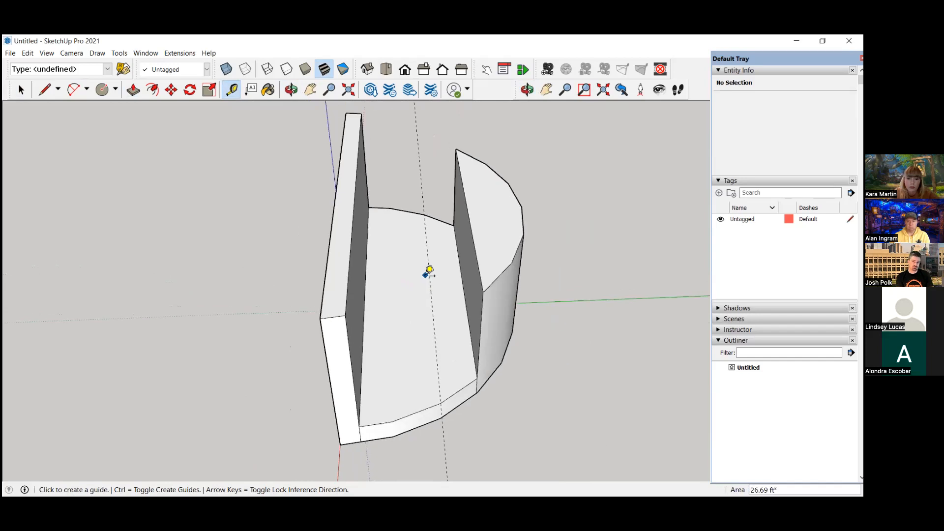
pyautogui.click(45, 90)
pyautogui.scroll(3, 425, 223)
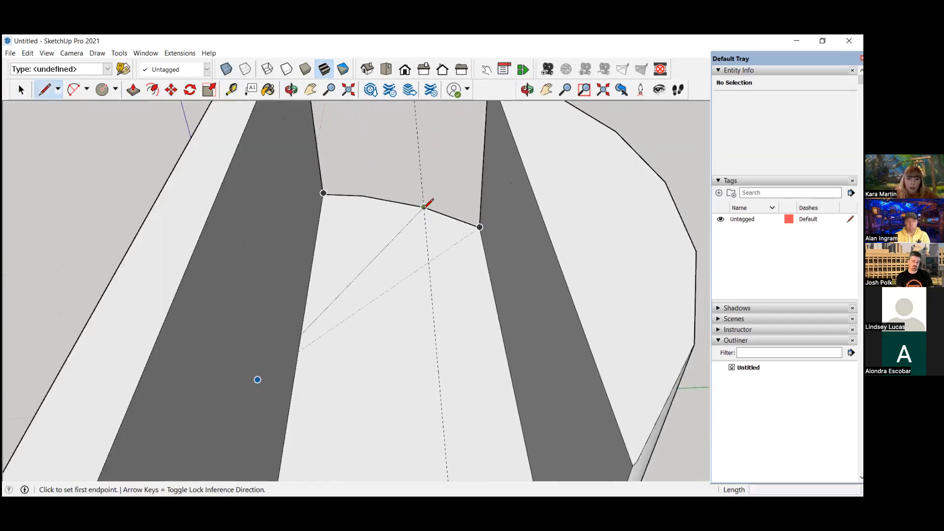
pyautogui.click(423, 206)
pyautogui.scroll(-1, 424, 206)
pyautogui.click(423, 207)
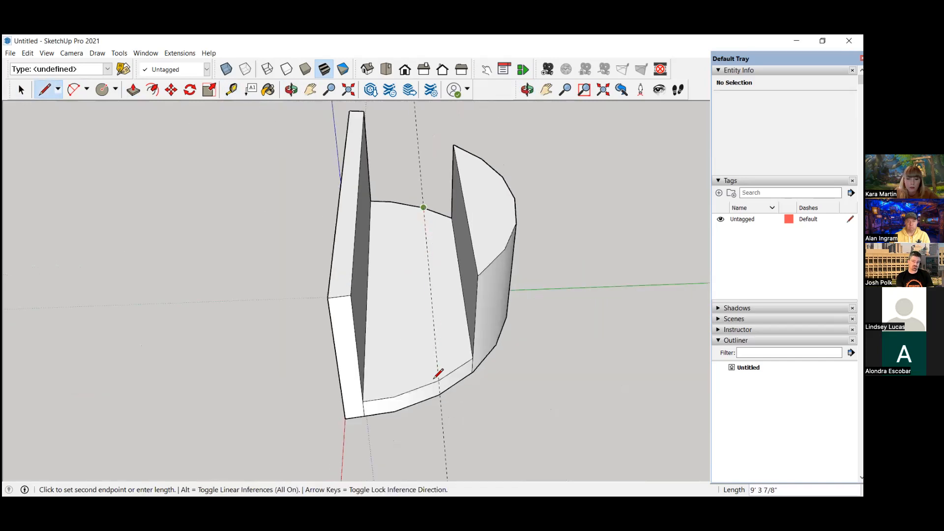
pyautogui.scroll(2, 442, 378)
pyautogui.click(441, 380)
pyautogui.scroll(-2, 441, 380)
# - Delete the guide running across the raised floor
pyautogui.click(21, 90)
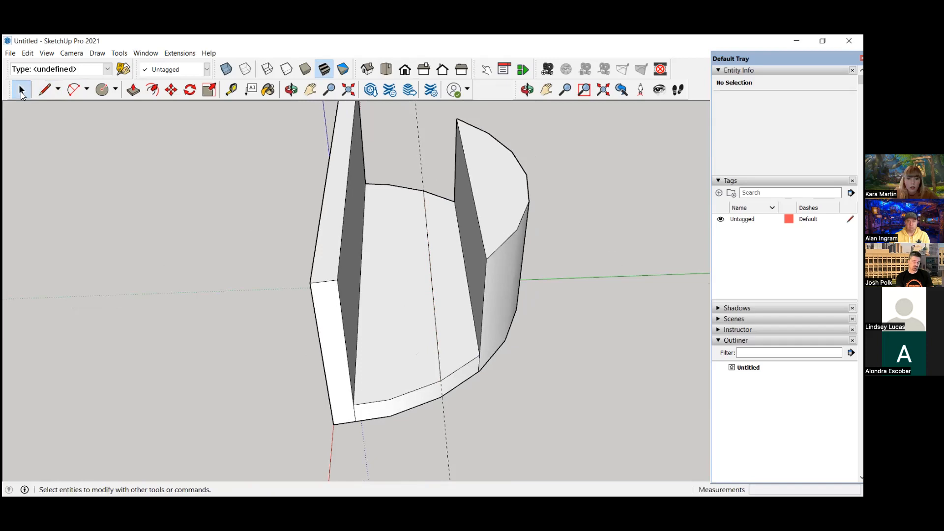
pyautogui.click(446, 436)
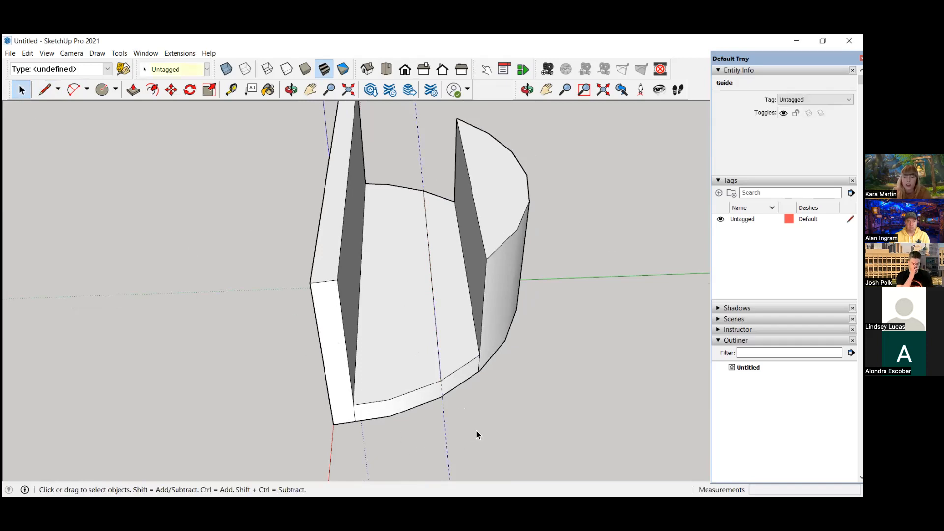
pyautogui.click(476, 435)
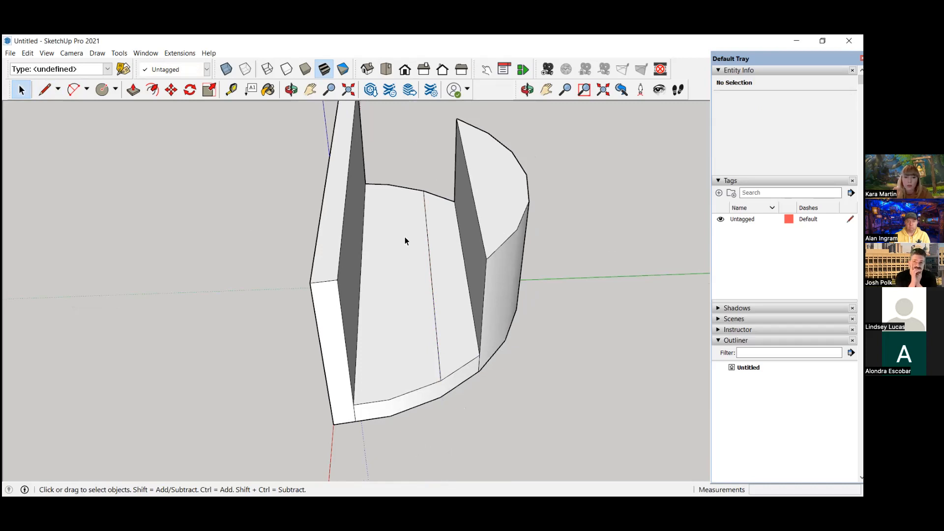
# - Push/Pull the floor section next to the back wall up 21" to form a seat
pyautogui.scroll(2, 417, 231)
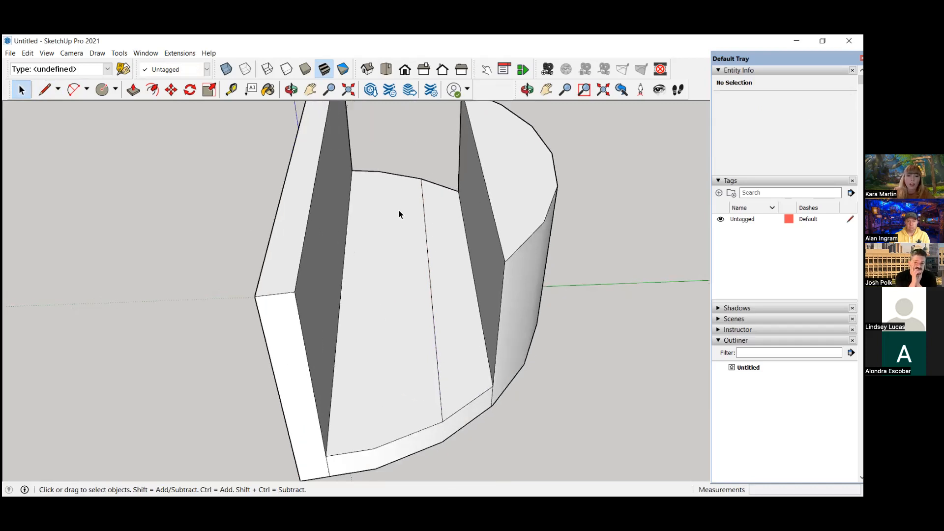
pyautogui.click(135, 91)
pyautogui.moveTo(165, 186); pyautogui.dragTo(421, 294, button='middle')
pyautogui.scroll(1, 325, 264)
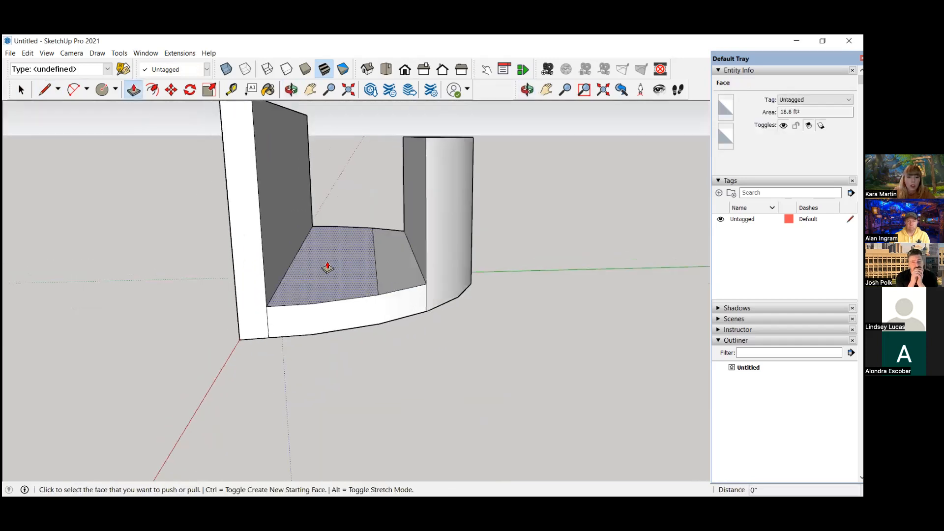
pyautogui.click(332, 269)
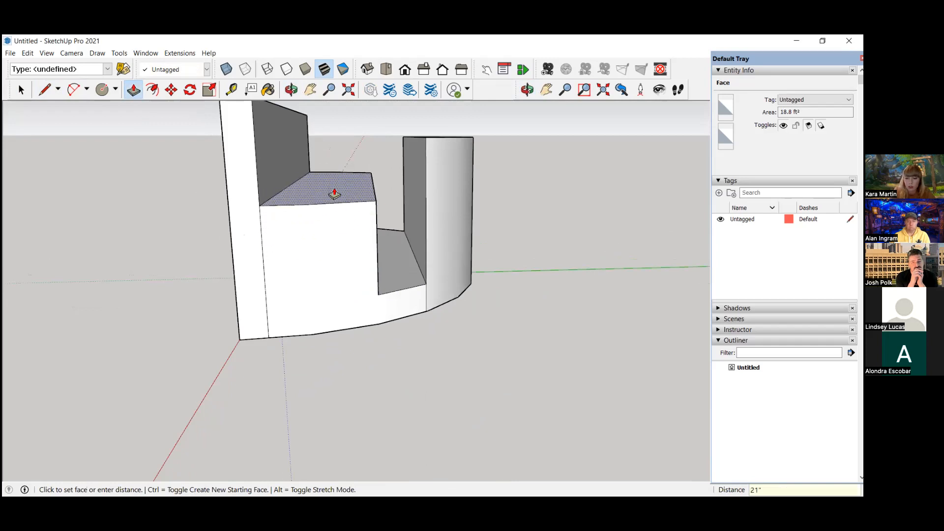
pyautogui.click(334, 193)
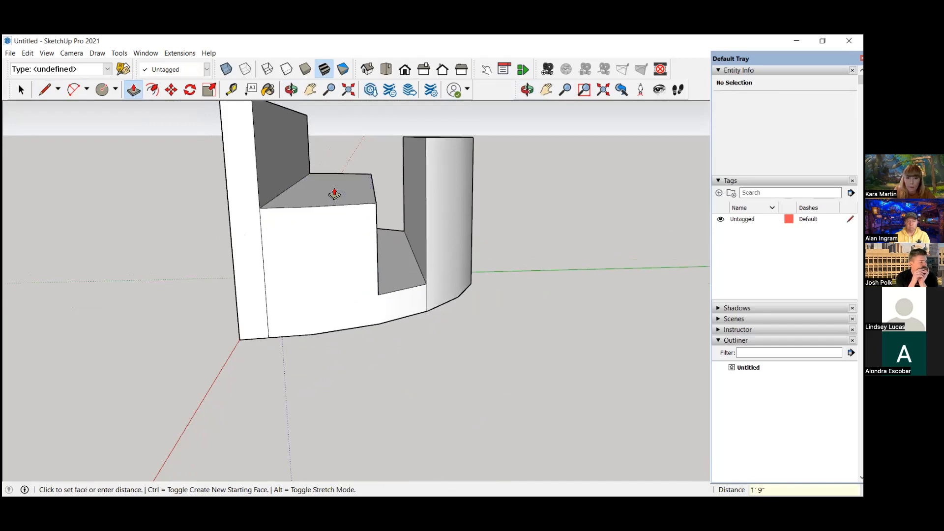
pyautogui.scroll(-5, 443, 311)
pyautogui.moveTo(483, 259); pyautogui.dragTo(444, 264, button='middle')
pyautogui.click(21, 89)
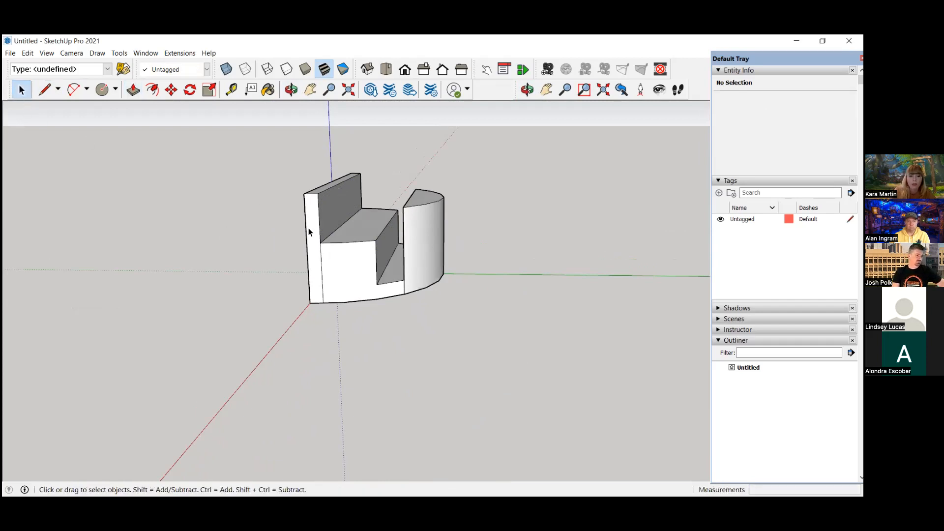
pyautogui.scroll(2, 333, 213)
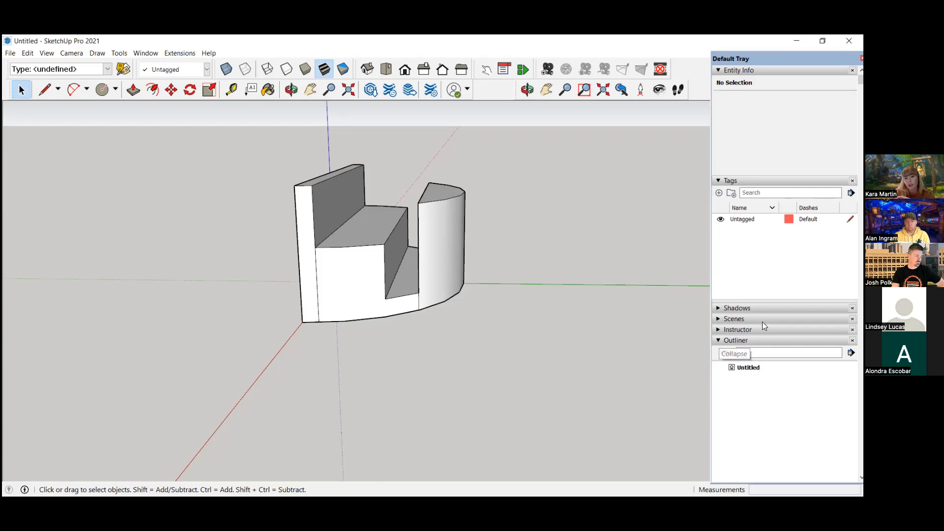
pyautogui.click(719, 342)
pyautogui.click(719, 342)
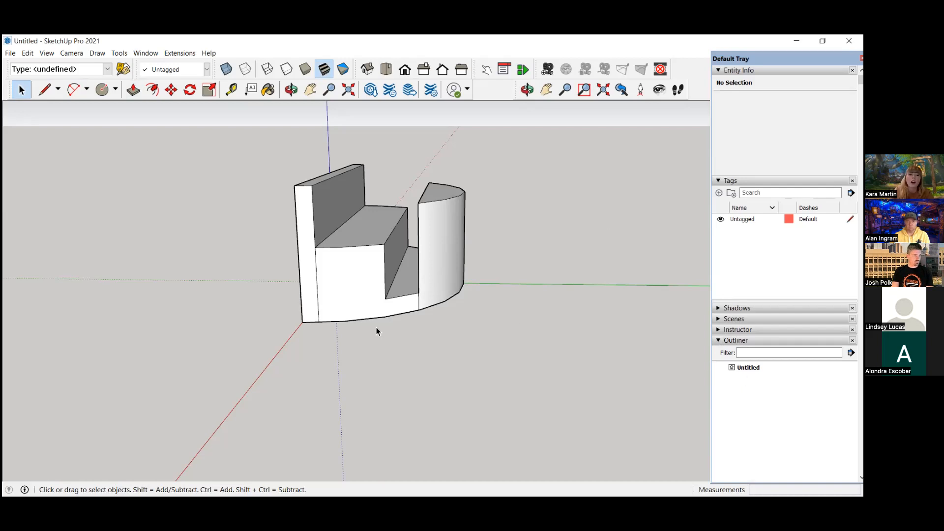
pyautogui.scroll(2, 341, 235)
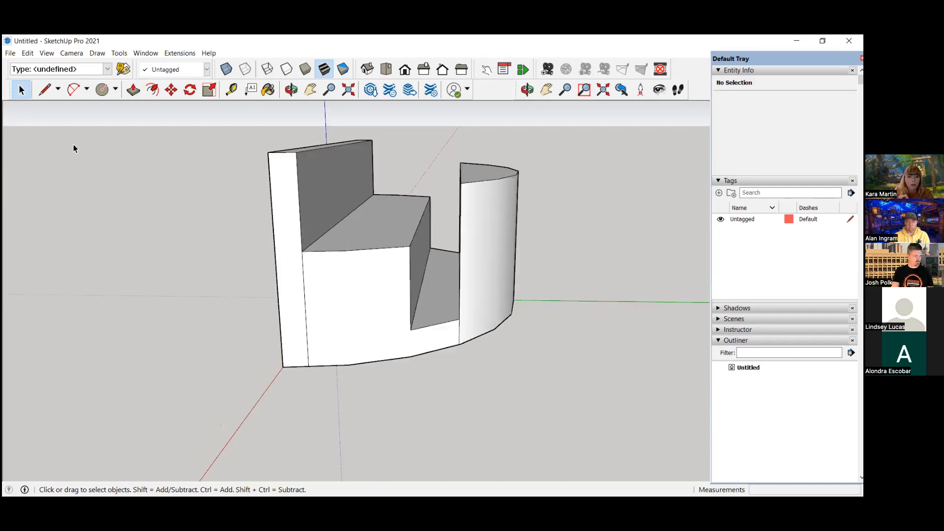
# - Draw a vertical line down the middle of the back wall's narrow end face, from its top edge to its bottom edge
pyautogui.click(46, 91)
pyautogui.scroll(-1, 240, 363)
pyautogui.scroll(2, 235, 340)
pyautogui.moveTo(235, 340); pyautogui.dragTo(279, 359, button='middle')
pyautogui.click(328, 157)
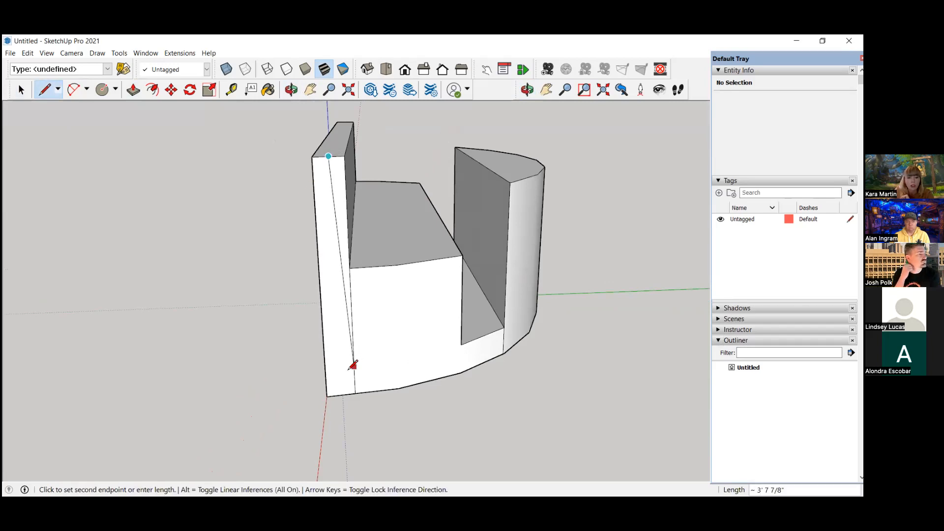
pyautogui.click(341, 395)
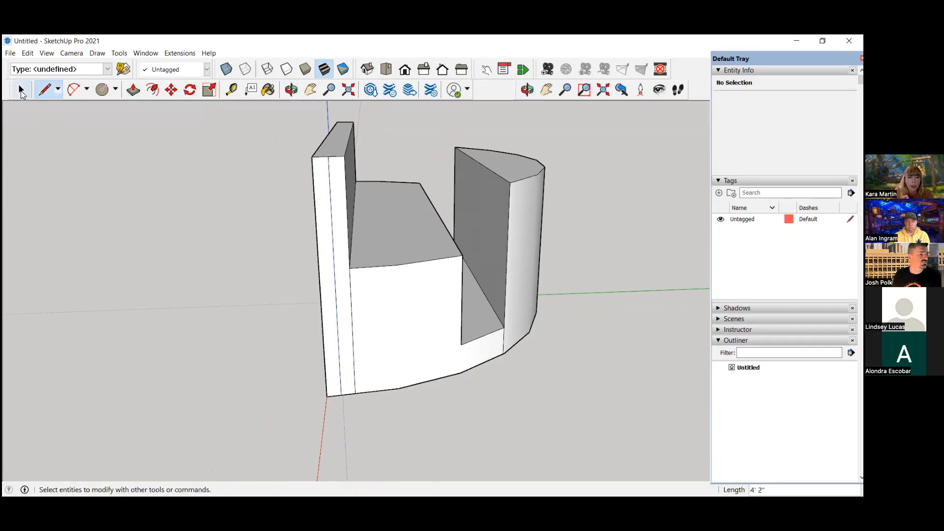
# - Try to move the outer half of the back wall's end face together with the wall's outer side
pyautogui.click(21, 90)
pyautogui.scroll(1, 228, 209)
pyautogui.moveTo(227, 209); pyautogui.dragTo(213, 172, button='middle')
pyautogui.moveTo(296, 107); pyautogui.dragTo(373, 444)
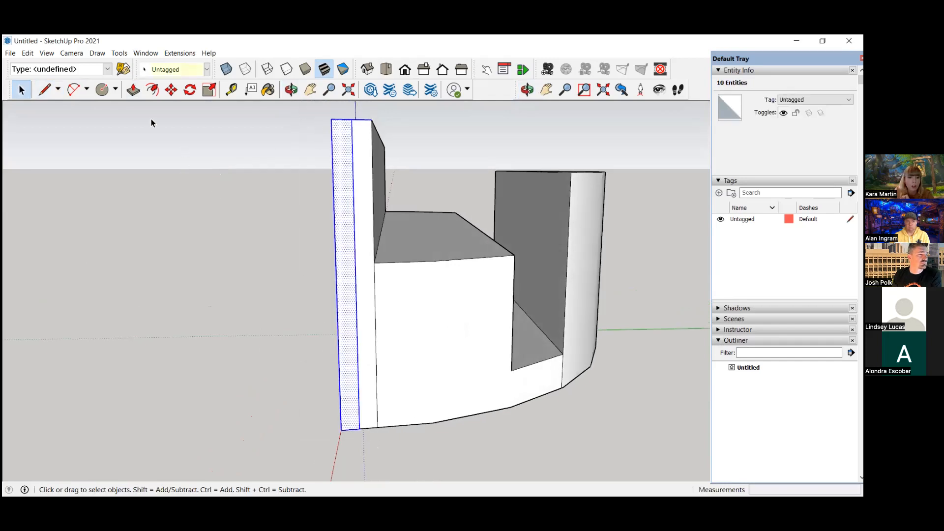
pyautogui.click(172, 90)
pyautogui.scroll(-2, 175, 219)
pyautogui.moveTo(175, 219); pyautogui.dragTo(244, 203, button='middle')
pyautogui.click(217, 211)
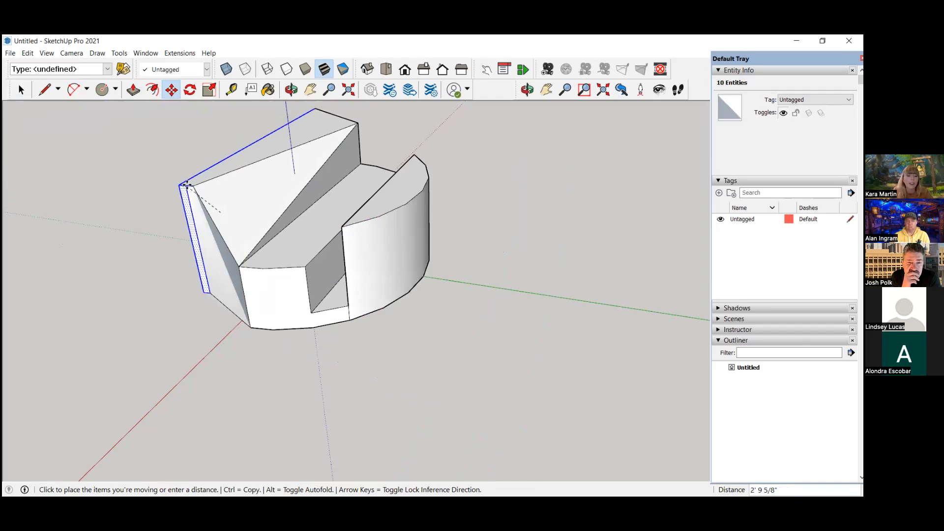
pyautogui.press('Escape')
pyautogui.scroll(2, 124, 224)
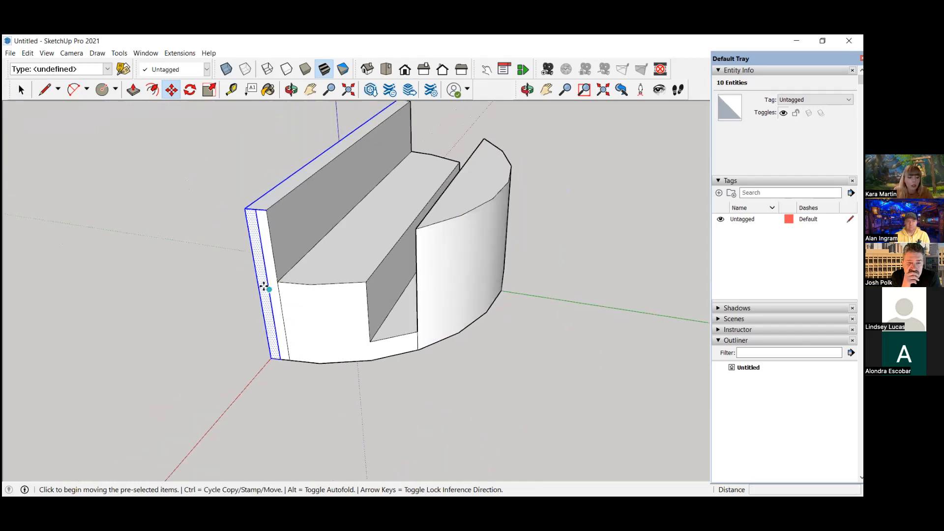
# - Make the entire seat model a component named "1/2 of ride cart"
pyautogui.click(21, 90)
pyautogui.scroll(-3, 178, 279)
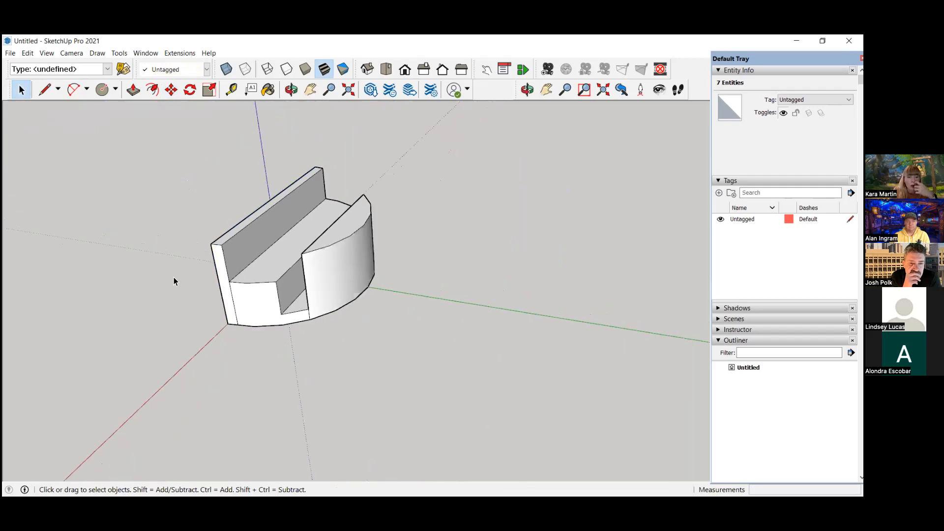
pyautogui.click(173, 277)
pyautogui.moveTo(134, 113); pyautogui.dragTo(565, 402)
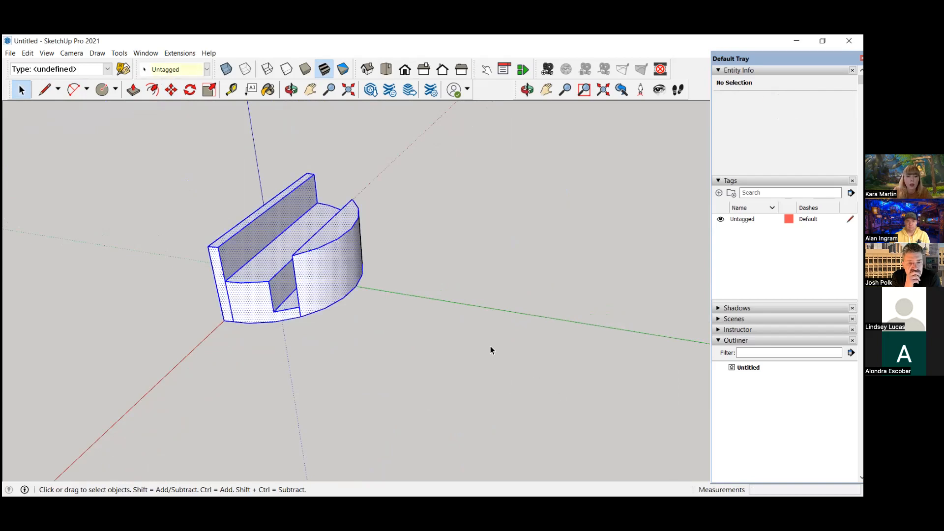
pyautogui.rightClick(243, 254)
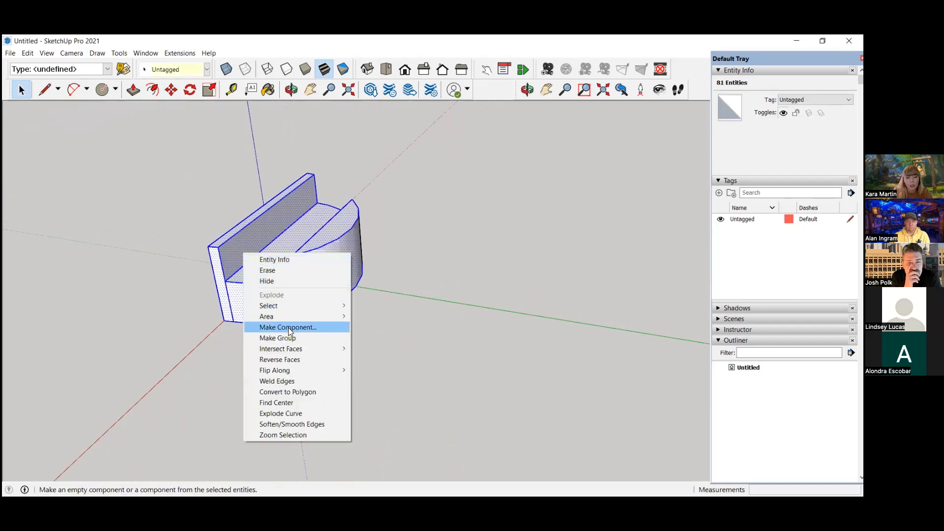
pyautogui.click(290, 324)
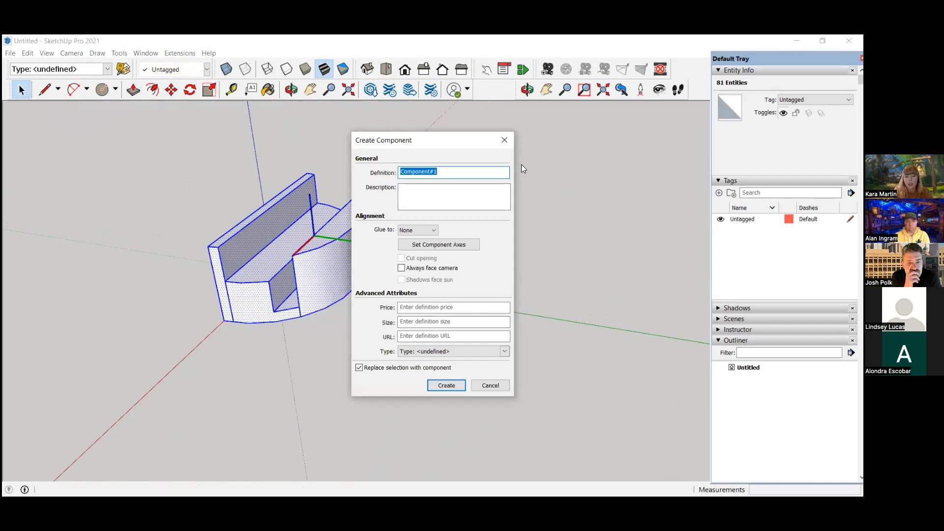
pyautogui.press('BackSpace')
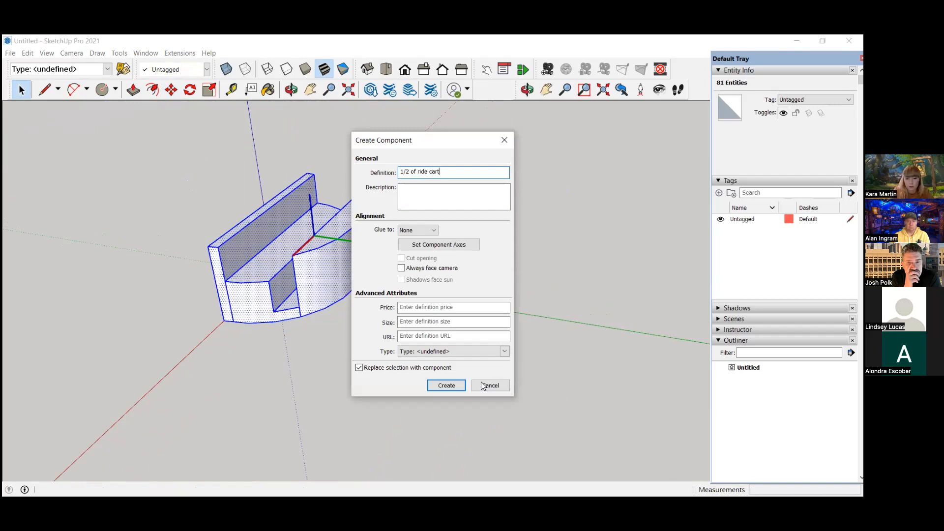
pyautogui.click(458, 386)
# - Draw a separate line outside the component, down the middle of the back wall's end face
pyautogui.moveTo(238, 323); pyautogui.dragTo(223, 325, button='middle')
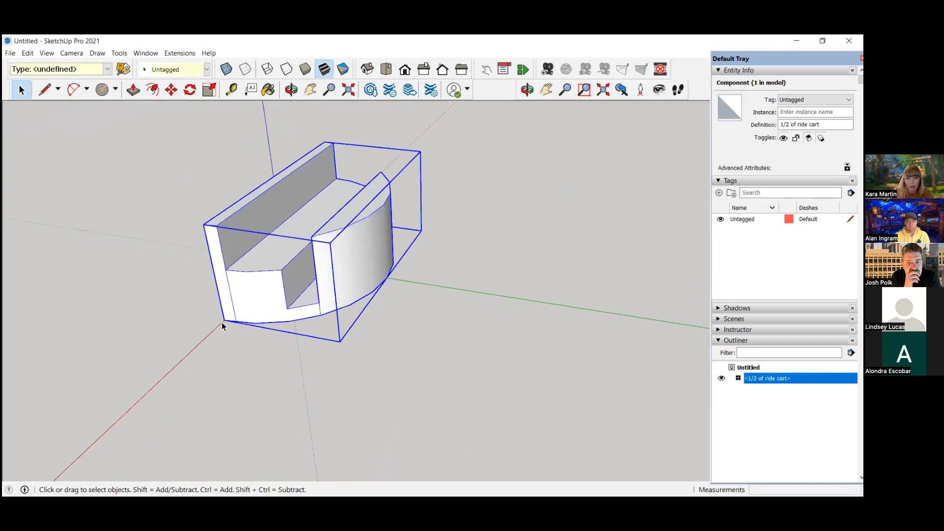
pyautogui.scroll(2, 136, 271)
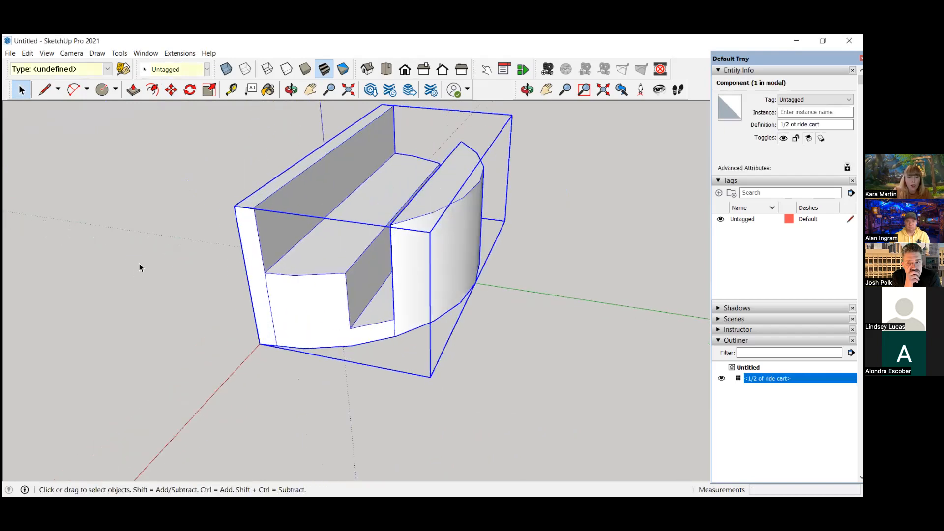
pyautogui.click(44, 89)
pyautogui.moveTo(205, 243); pyautogui.dragTo(277, 171, button='middle')
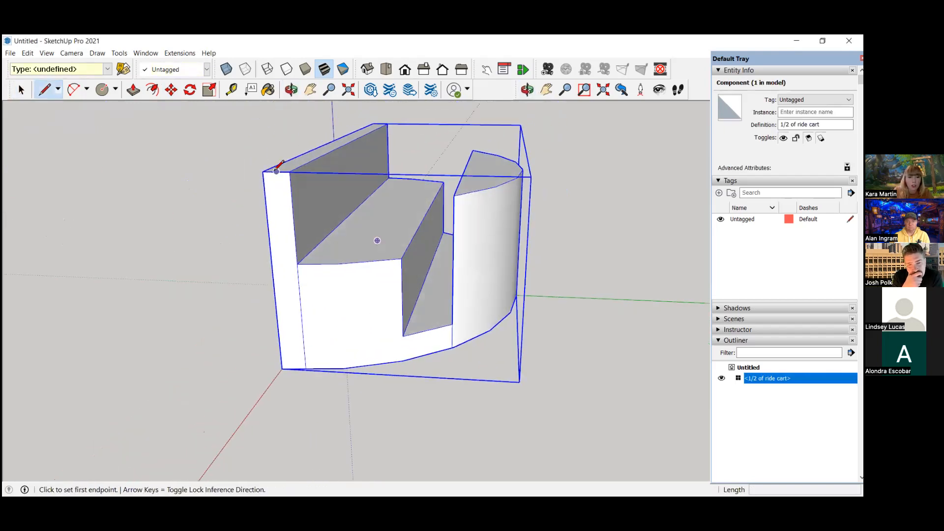
pyautogui.click(276, 171)
pyautogui.click(293, 369)
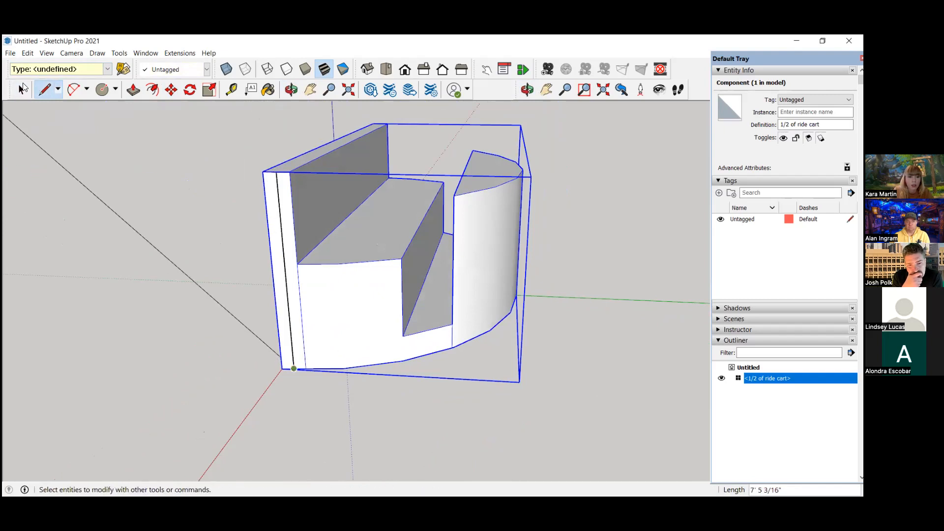
# - Delete the loose line on the back wall's end face
pyautogui.click(22, 89)
pyautogui.click(281, 246)
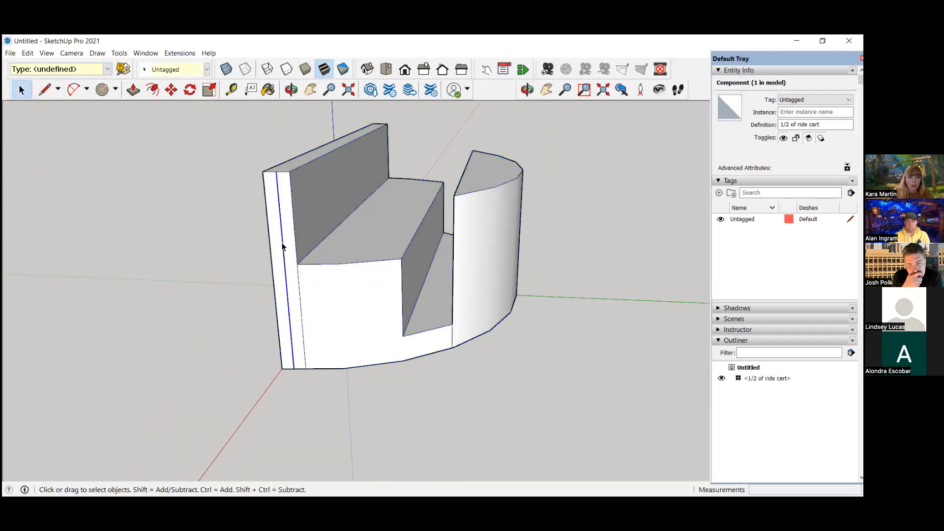
pyautogui.click(171, 89)
pyautogui.click(294, 375)
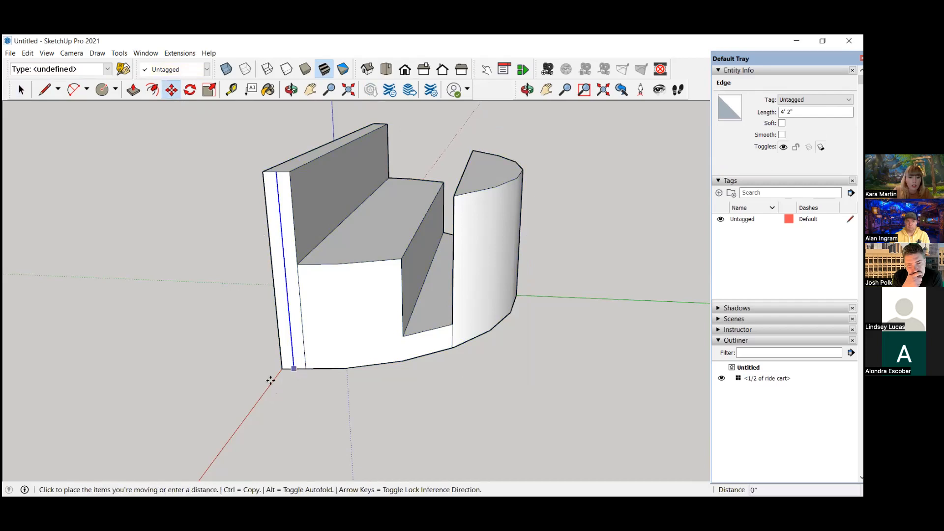
pyautogui.press('Escape')
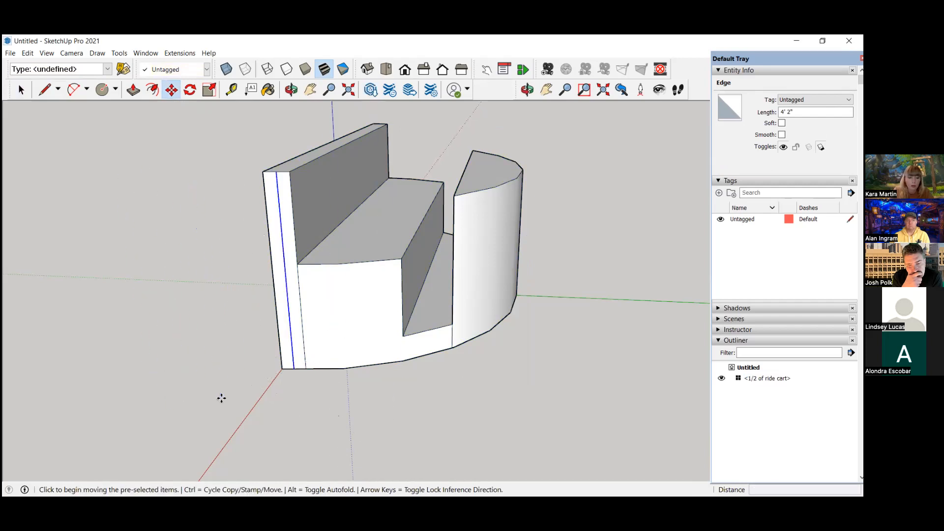
pyautogui.press('Delete')
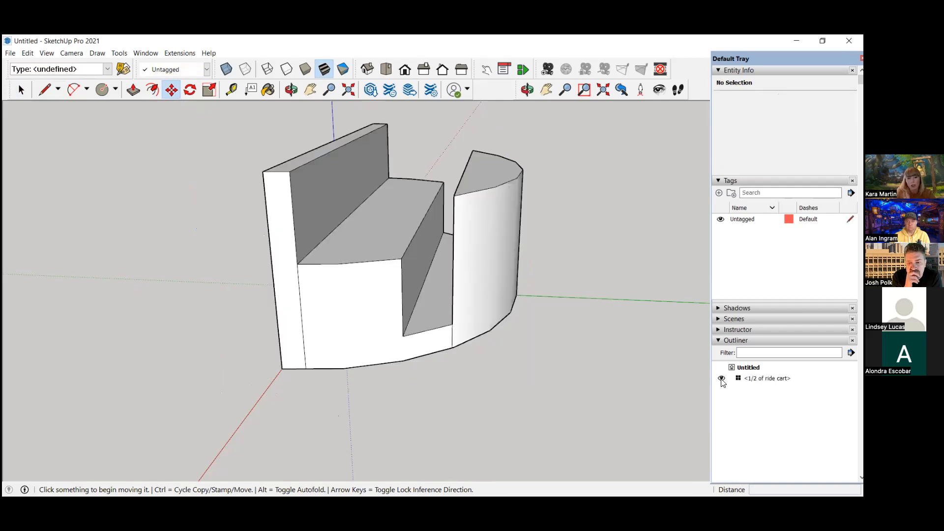
# - Open the 1/2 of ride cart component and examine its underside for missing faces
pyautogui.scroll(-3, 453, 331)
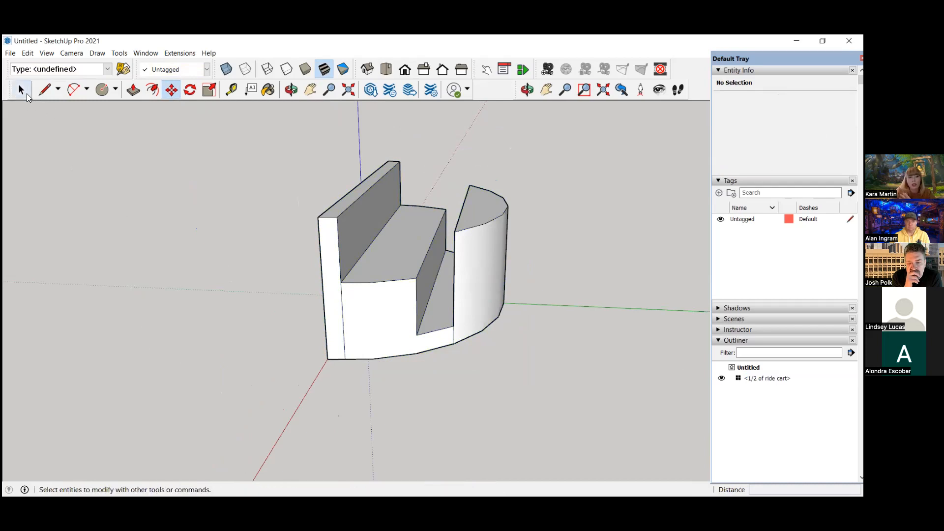
pyautogui.press('space')
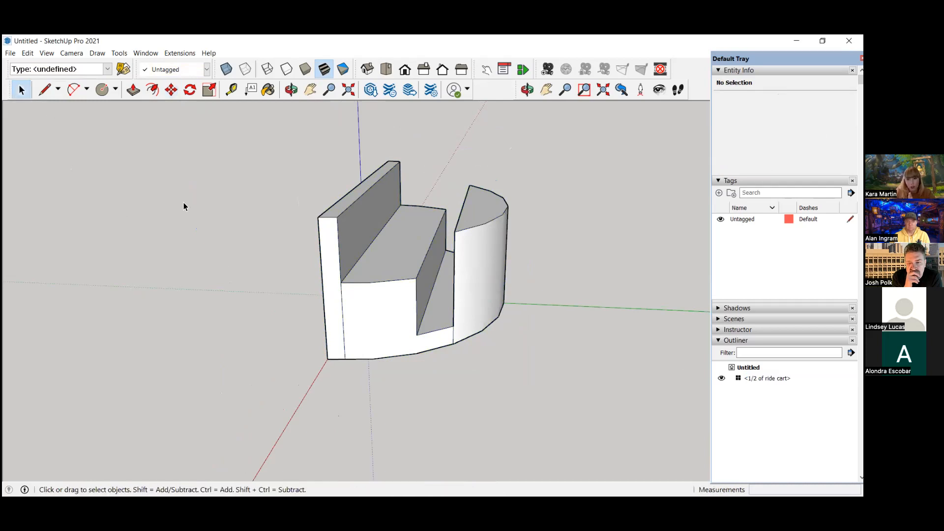
pyautogui.scroll(-2, 243, 217)
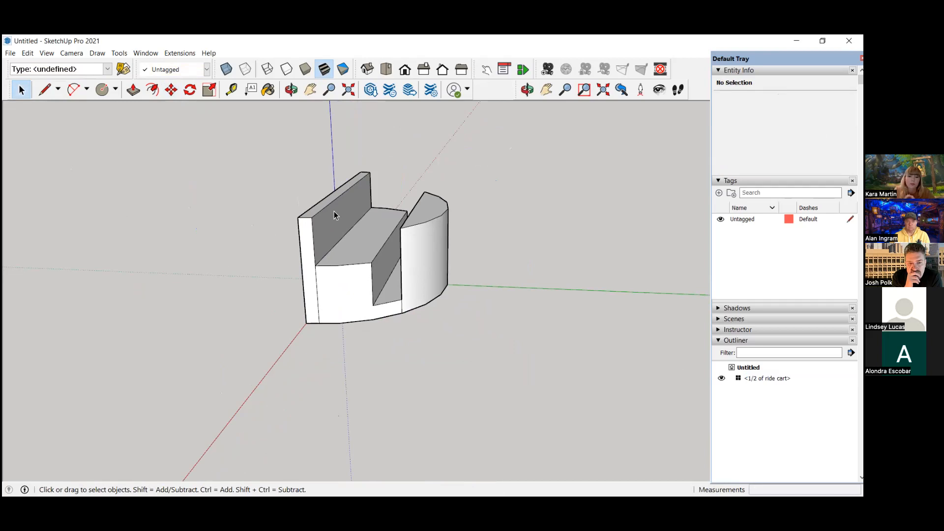
pyautogui.scroll(2, 344, 321)
pyautogui.moveTo(360, 310); pyautogui.dragTo(347, 291, button='middle')
pyautogui.scroll(-1, 338, 270)
pyautogui.click(346, 292)
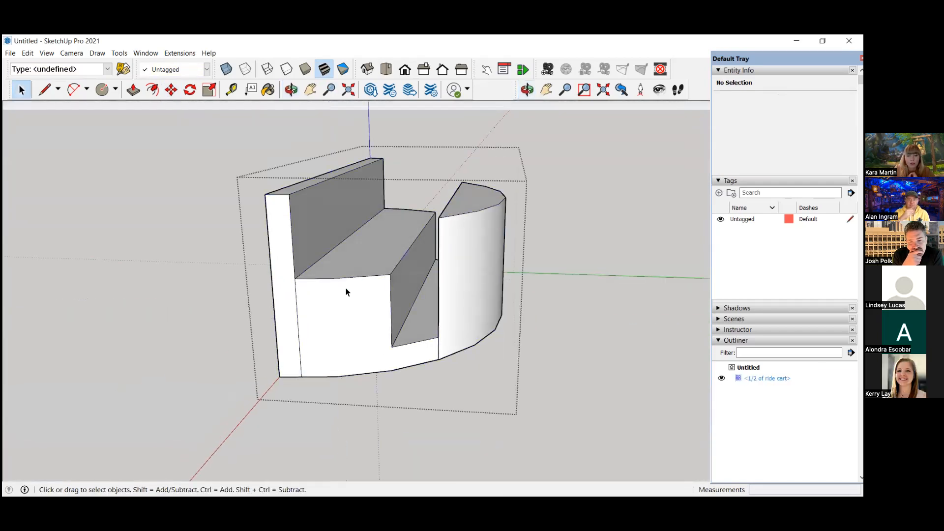
pyautogui.moveTo(390, 337); pyautogui.dragTo(473, 276, button='middle')
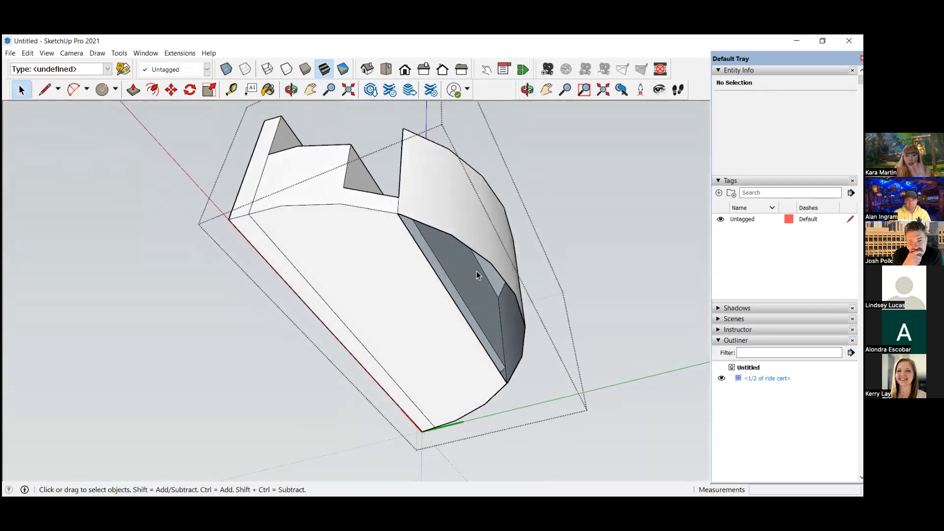
pyautogui.moveTo(457, 290); pyautogui.dragTo(413, 261, button='middle')
pyautogui.click(388, 259)
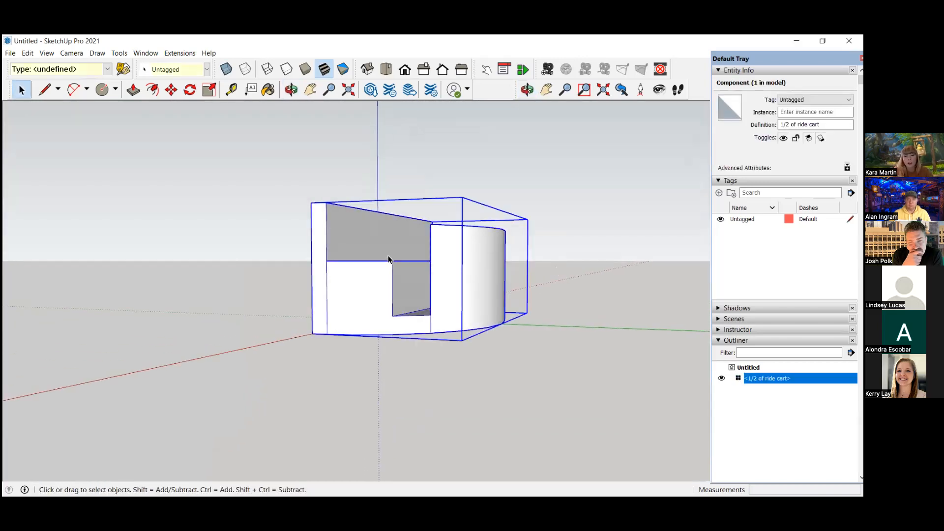
# - Inside the component, draw a line along the straight edge of the underside's front opening to close it, and leave the component
pyautogui.doubleClick(372, 239)
pyautogui.scroll(5, 378, 246)
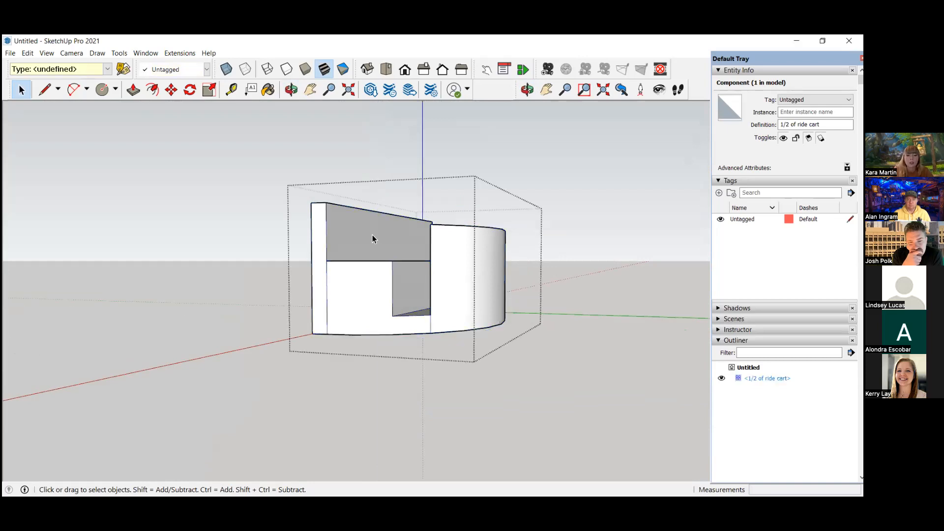
pyautogui.moveTo(452, 350)
pyautogui.mouseDown(button='middle')
pyautogui.moveTo(335, 152)
pyautogui.moveTo(421, 274)
pyautogui.moveTo(255, 154)
pyautogui.mouseUp(button='middle')
pyautogui.press('l')
pyautogui.click(298, 216)
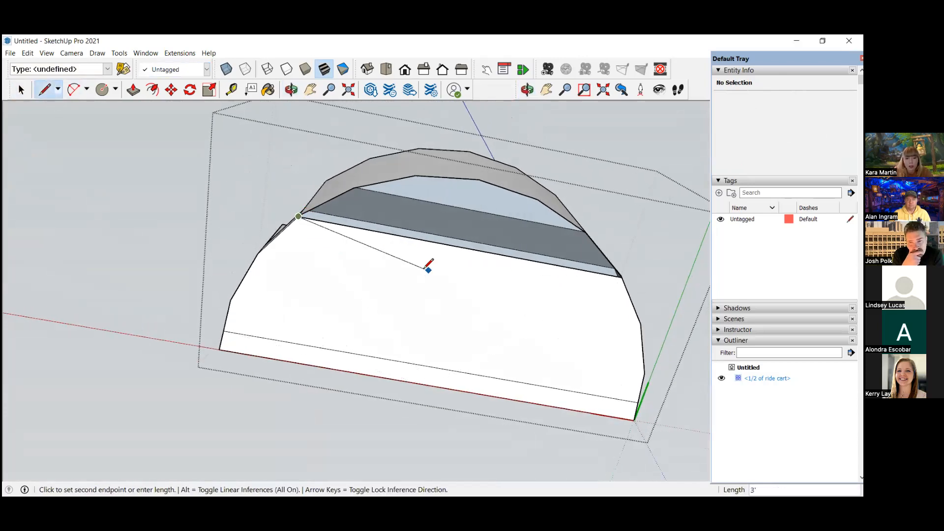
pyautogui.click(622, 277)
pyautogui.moveTo(271, 189); pyautogui.dragTo(208, 207, button='middle')
pyautogui.press('space')
pyautogui.scroll(-3, 208, 208)
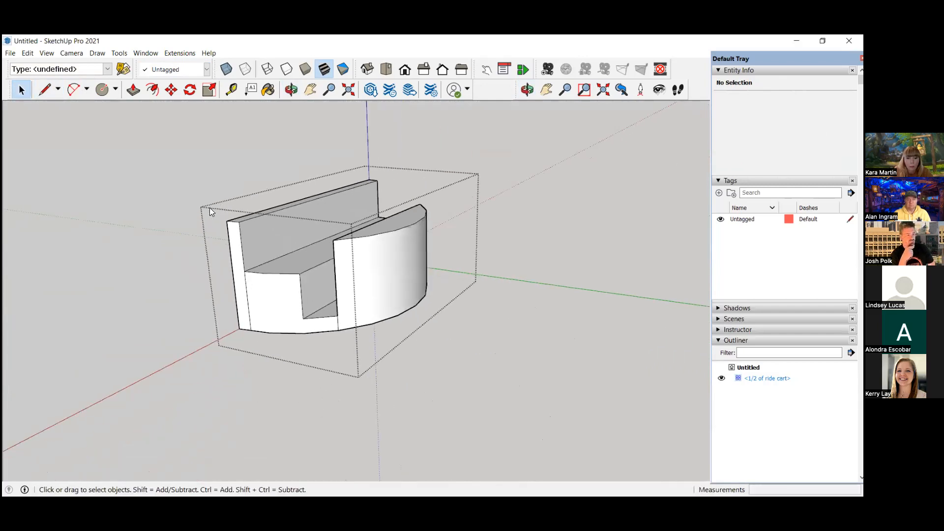
pyautogui.click(191, 183)
# - Draw a 2' by 2' rectangle on the ground behind the back wall, with one corner at the origin
pyautogui.moveTo(210, 185); pyautogui.dragTo(7, 149, button='middle')
pyautogui.moveTo(321, 173); pyautogui.dragTo(599, 183, button='middle')
pyautogui.scroll(2, 600, 183)
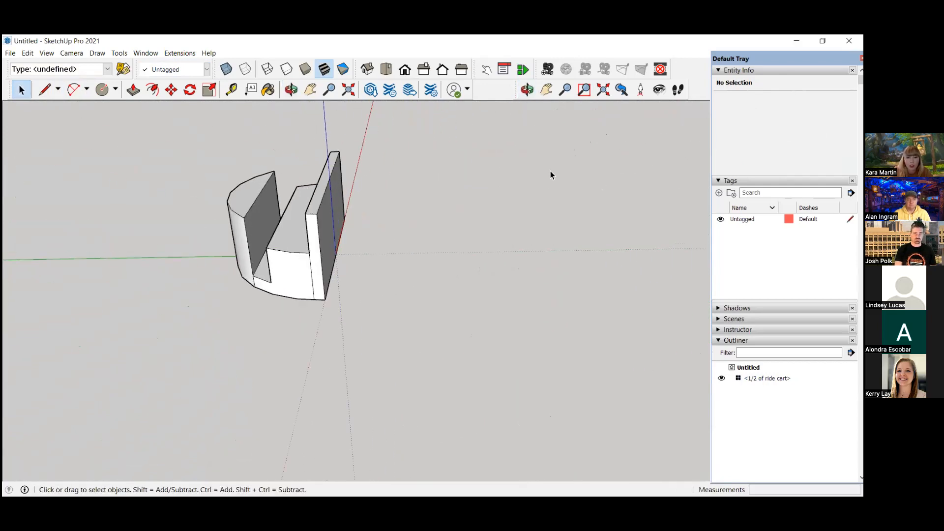
pyautogui.click(46, 90)
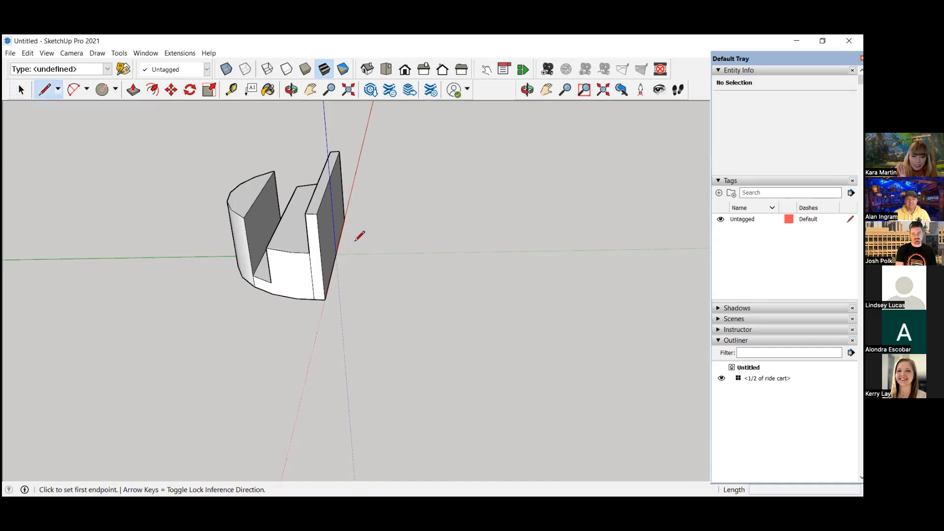
pyautogui.scroll(5, 366, 231)
pyautogui.scroll(-3, 326, 264)
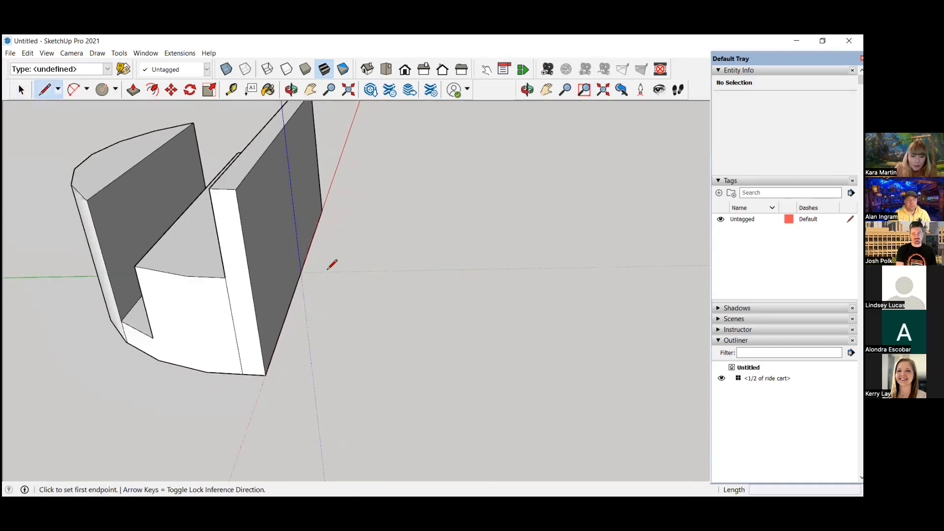
pyautogui.scroll(2, 331, 266)
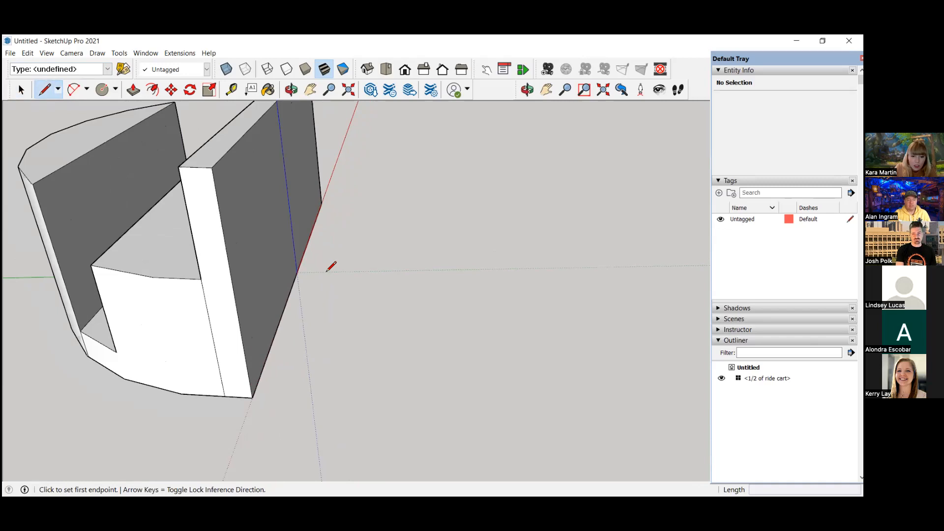
pyautogui.click(117, 90)
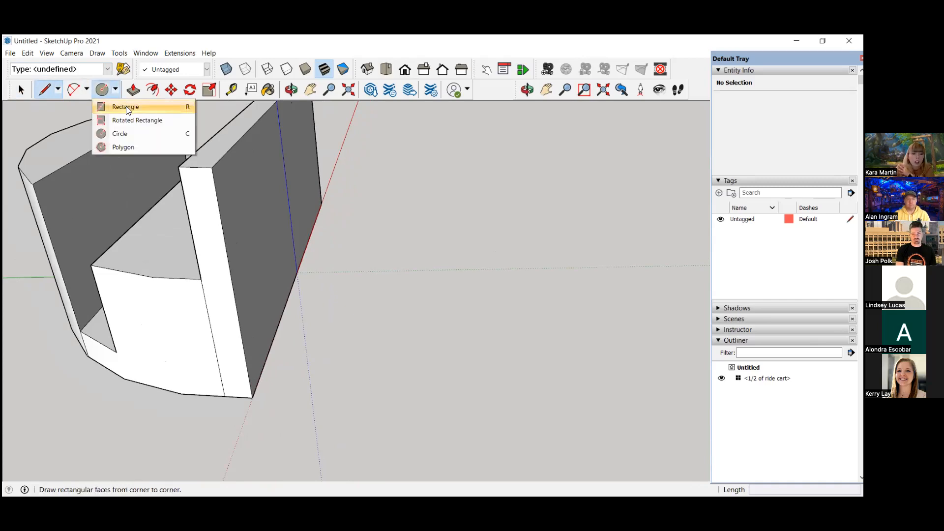
pyautogui.click(127, 107)
pyautogui.scroll(-4, 362, 209)
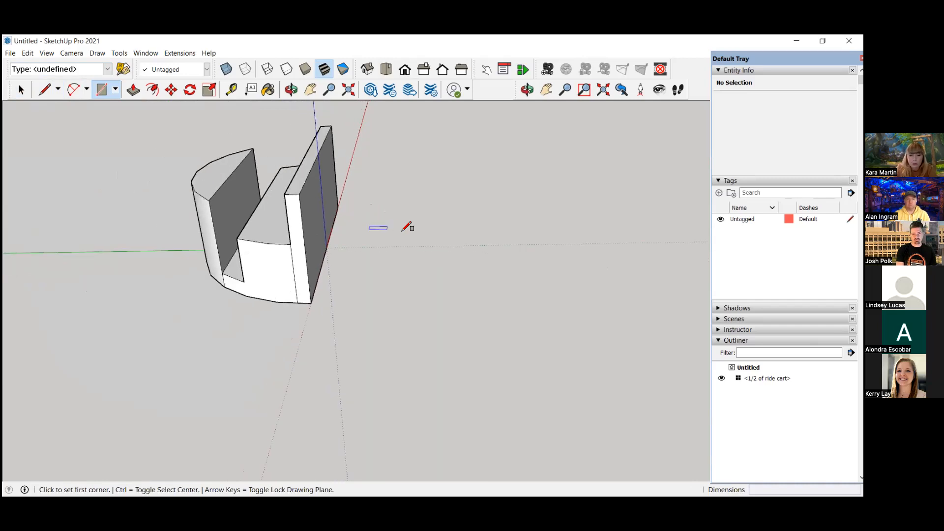
pyautogui.scroll(3, 388, 230)
pyautogui.scroll(2, 297, 269)
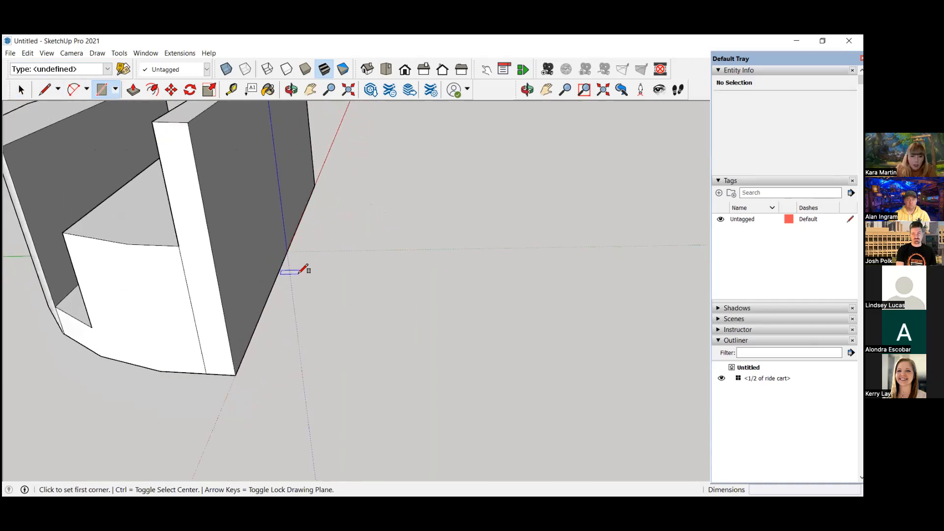
pyautogui.click(287, 252)
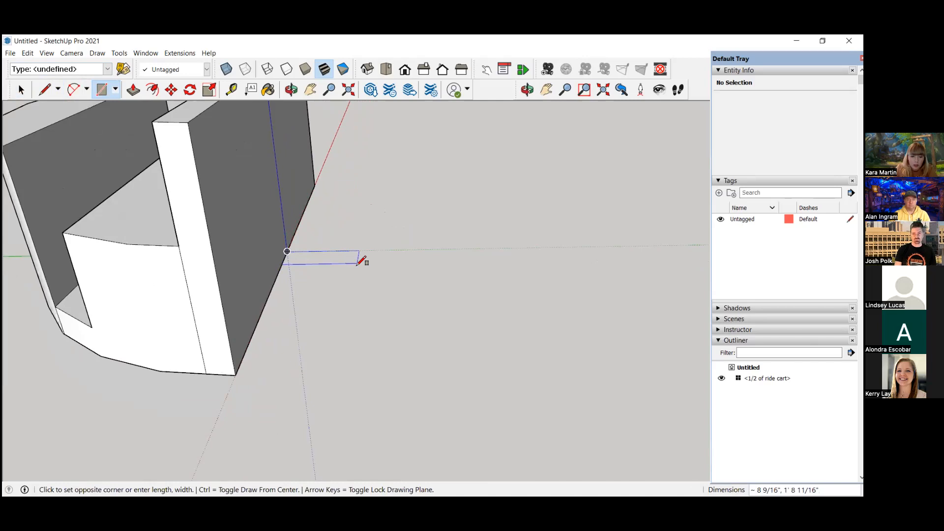
pyautogui.scroll(-1, 366, 263)
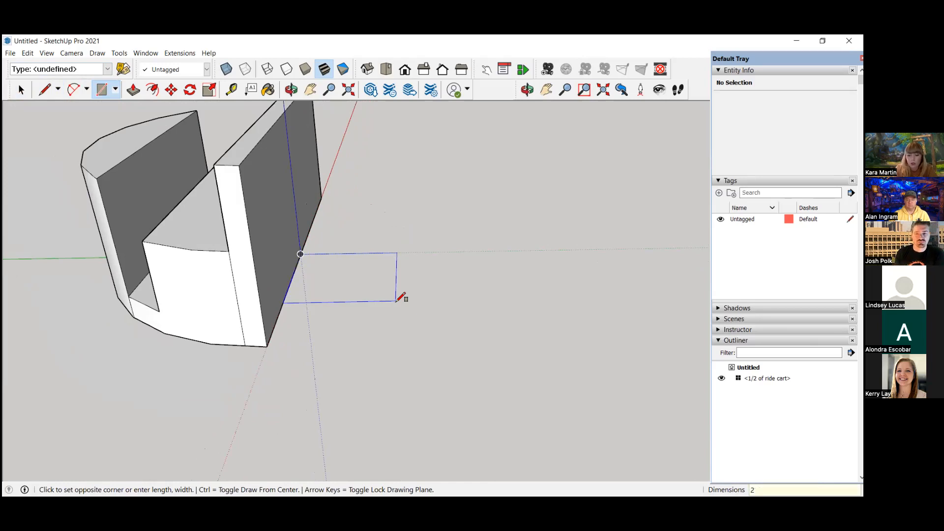
pyautogui.write("',")
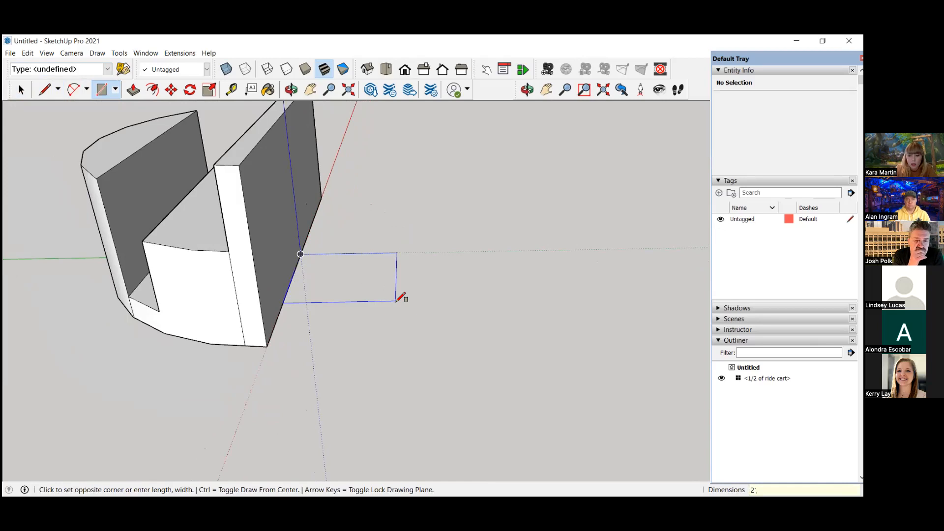
pyautogui.write("2'")
pyautogui.press('Return')
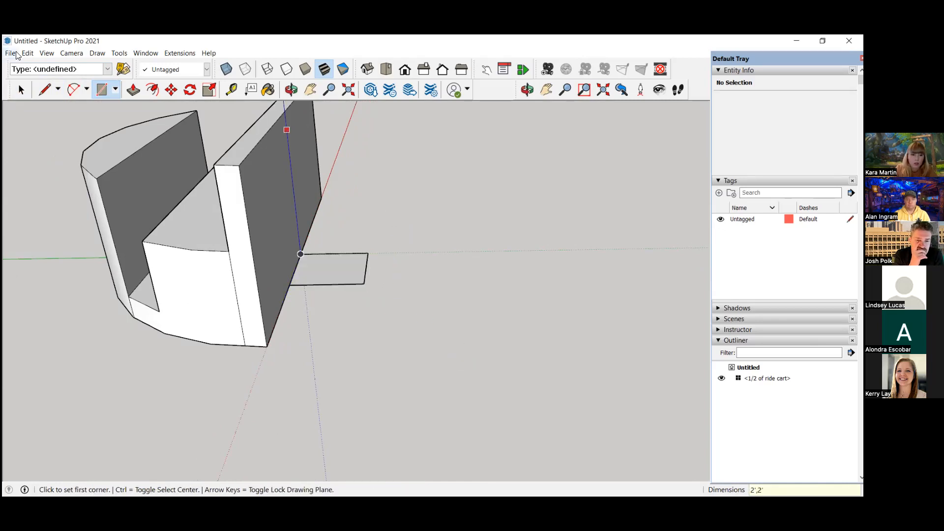
# - Select the whole rectangle and move it about 9' 4" away from the back wall
pyautogui.click(21, 90)
pyautogui.scroll(-3, 343, 283)
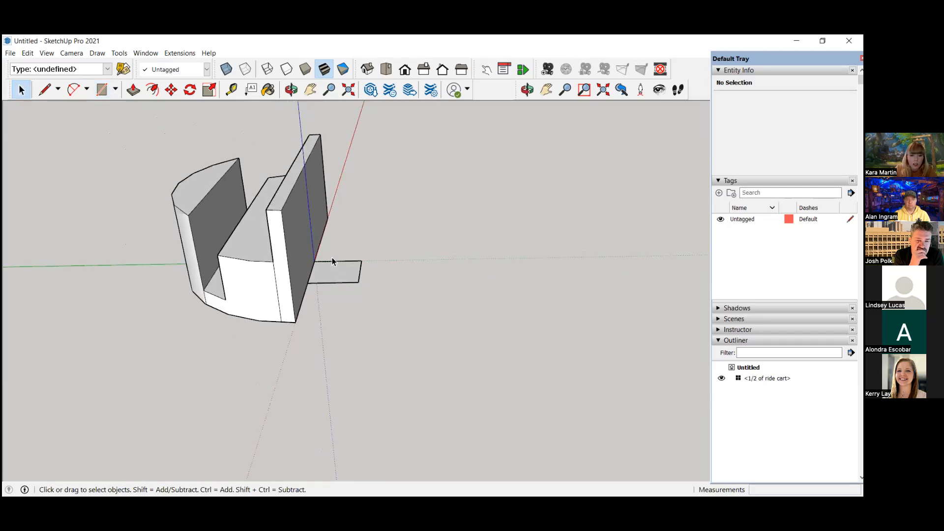
pyautogui.scroll(2, 332, 261)
pyautogui.moveTo(276, 197); pyautogui.dragTo(530, 418)
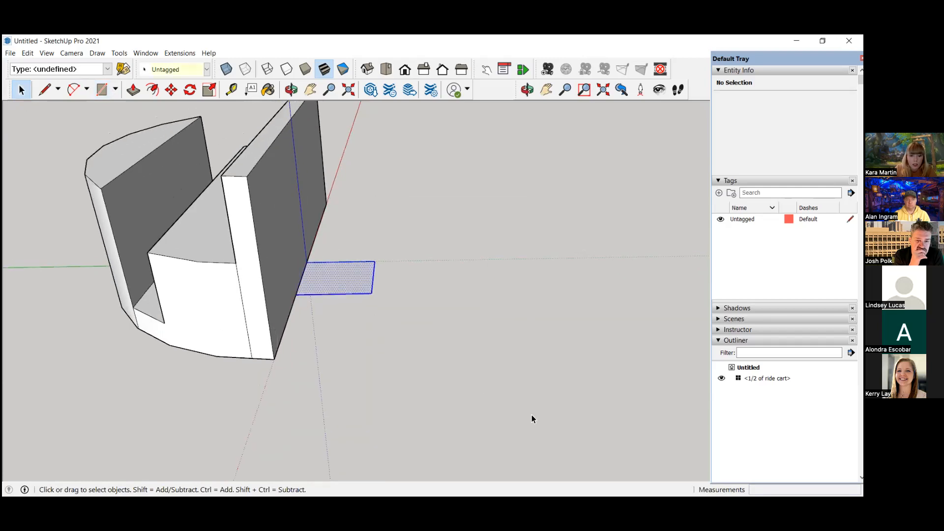
pyautogui.click(172, 90)
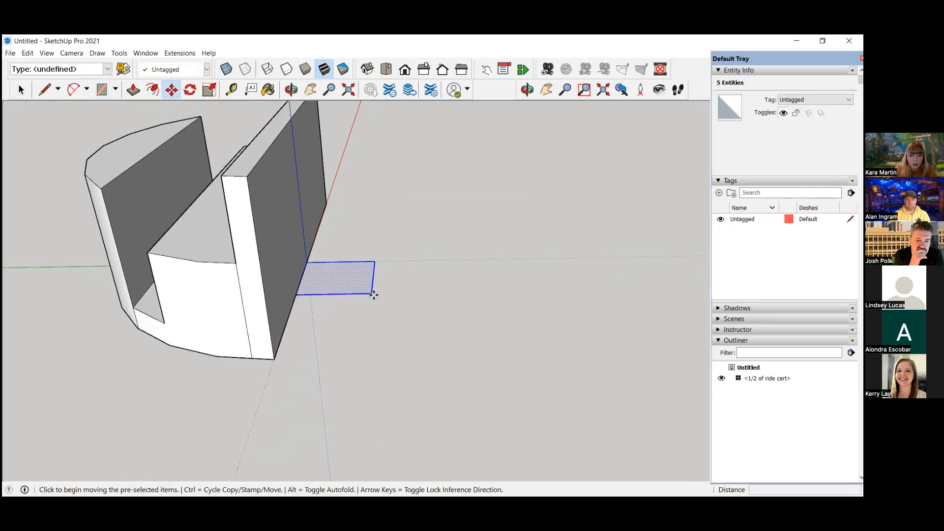
pyautogui.click(374, 294)
pyautogui.scroll(-2, 376, 293)
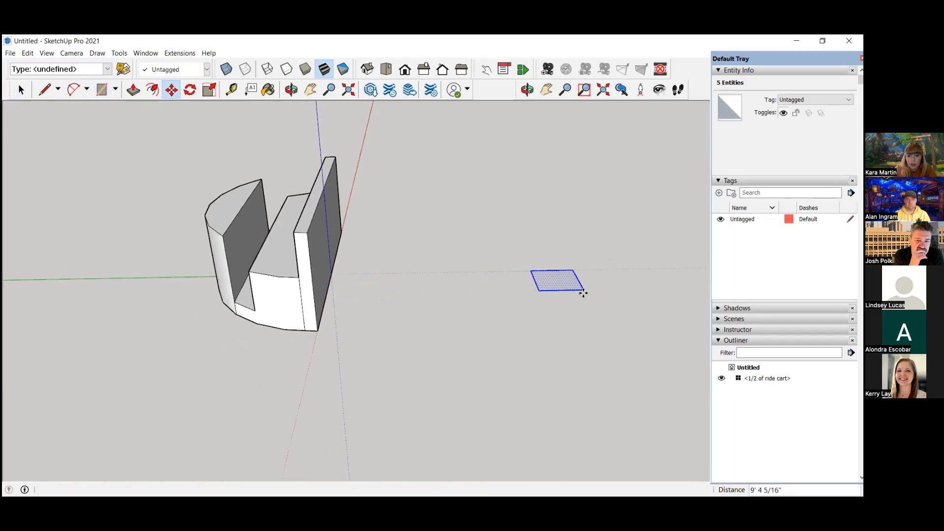
pyautogui.click(583, 294)
pyautogui.scroll(2, 629, 293)
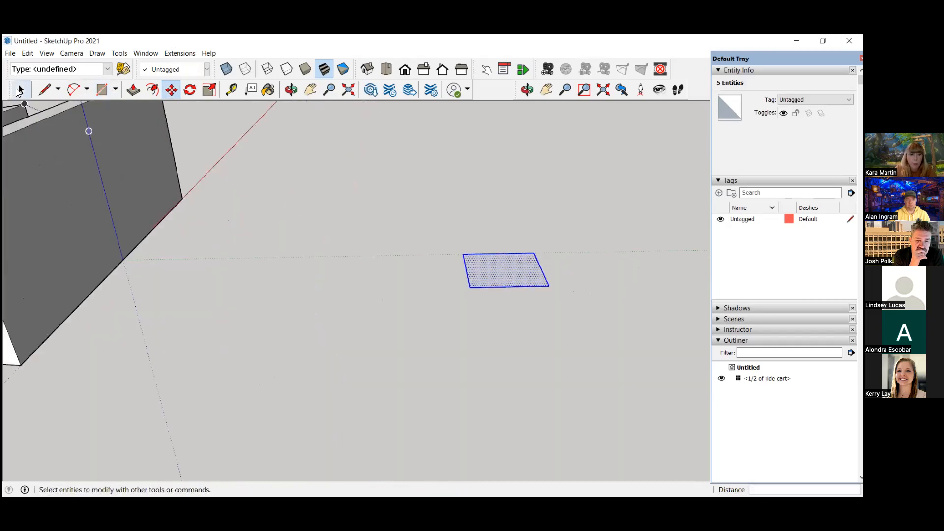
# - Pull the square face up 2" with Push/Pull to make a thin slab
pyautogui.click(19, 90)
pyautogui.scroll(-3, 284, 251)
pyautogui.scroll(2, 499, 251)
pyautogui.moveTo(485, 255); pyautogui.dragTo(460, 215, button='middle')
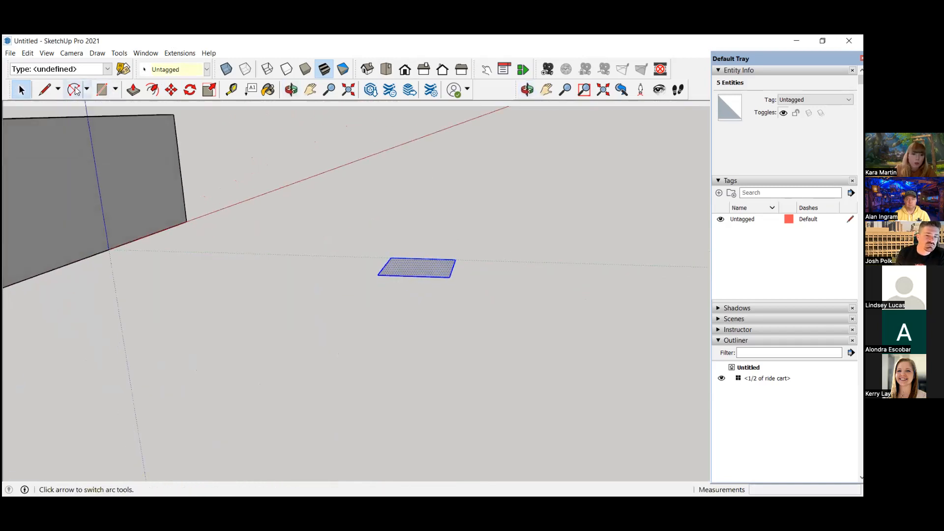
pyautogui.click(132, 90)
pyautogui.scroll(2, 481, 244)
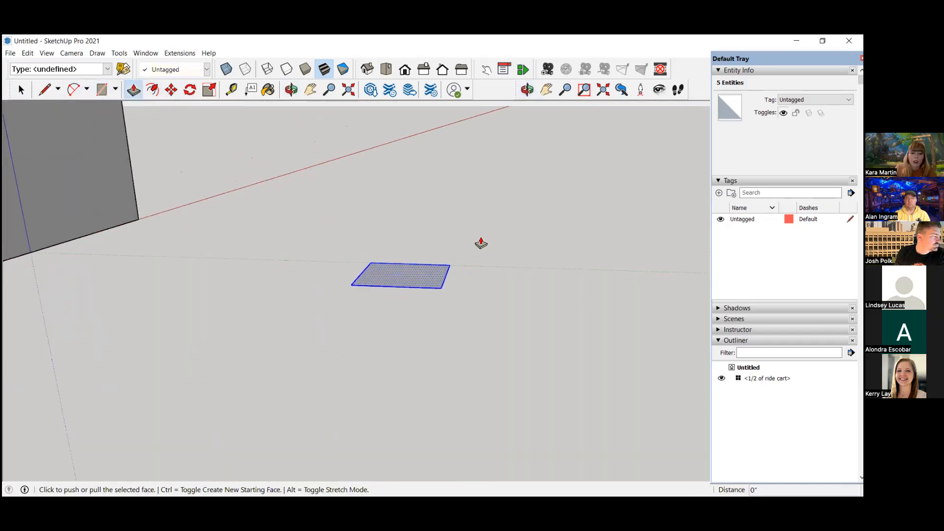
pyautogui.click(406, 284)
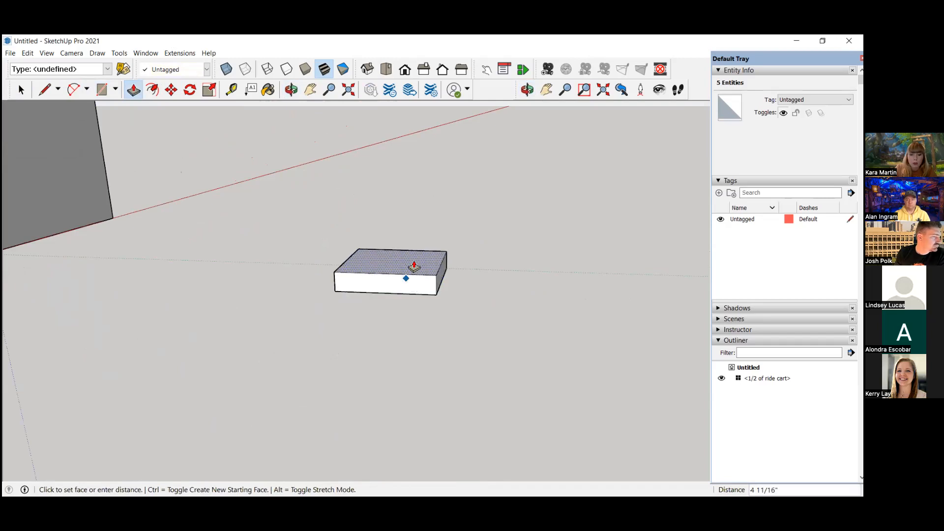
pyautogui.write('2"')
pyautogui.press('Return')
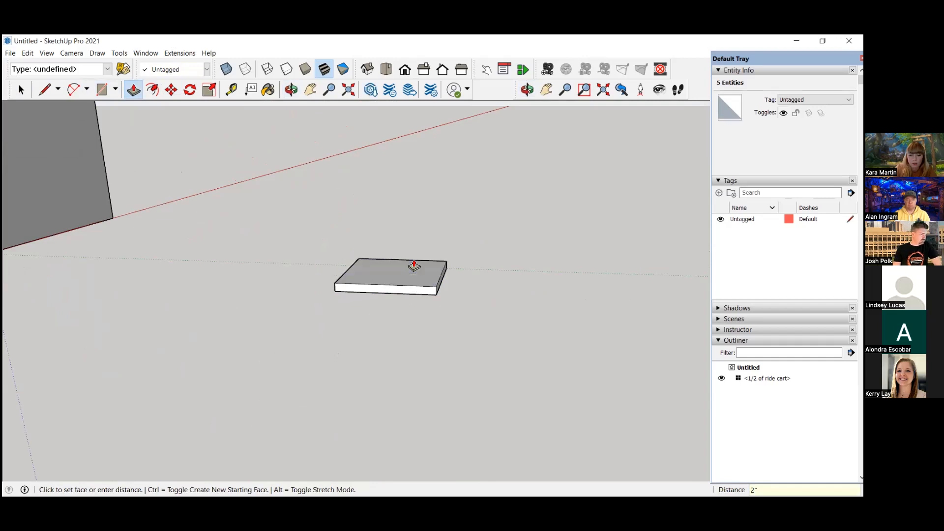
# - Draw a 2" line along the slab's top edge, starting at the corner farthest from the cart
pyautogui.moveTo(411, 258); pyautogui.dragTo(442, 398, button='middle')
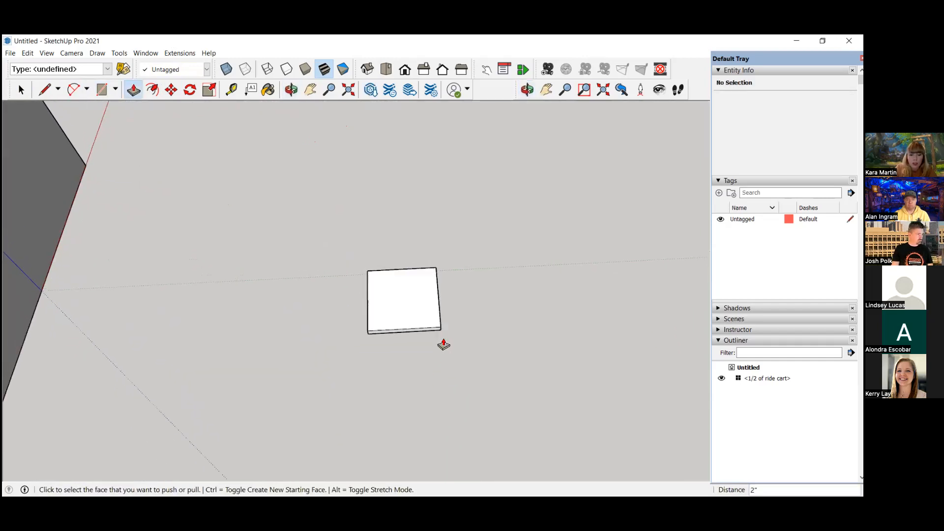
pyautogui.scroll(1, 443, 343)
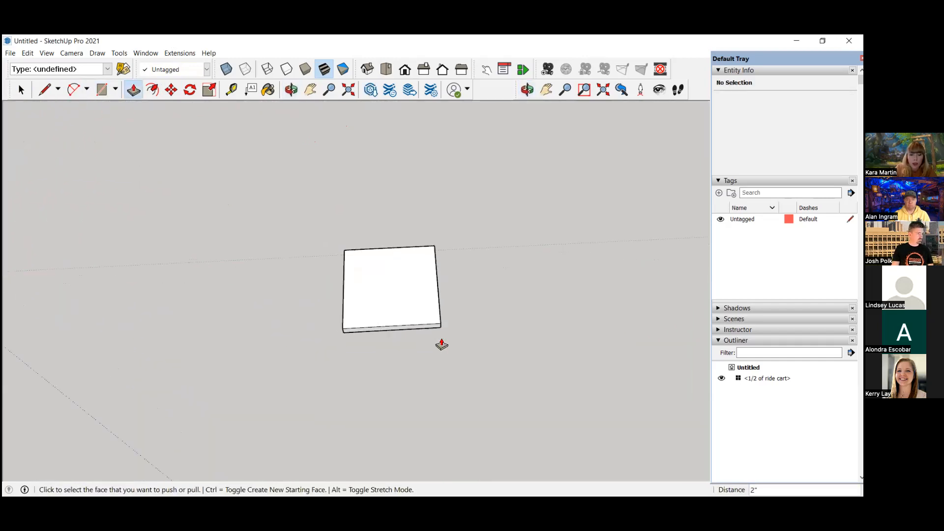
pyautogui.click(45, 89)
pyautogui.scroll(1, 452, 333)
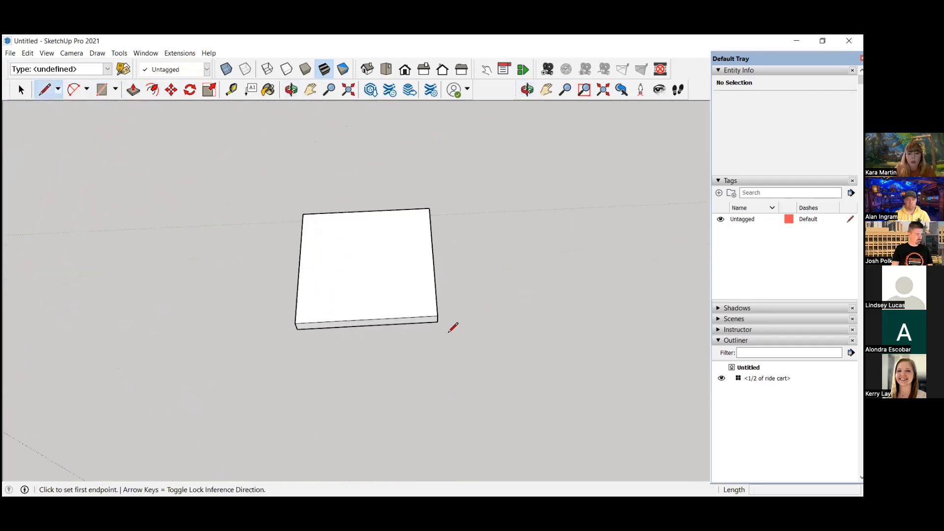
pyautogui.scroll(1, 438, 315)
pyautogui.click(438, 315)
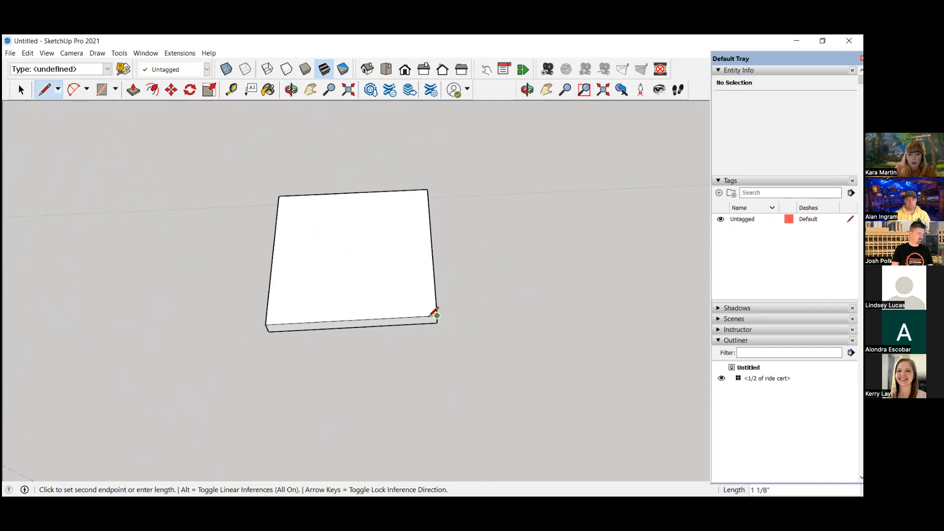
pyautogui.scroll(1, 438, 315)
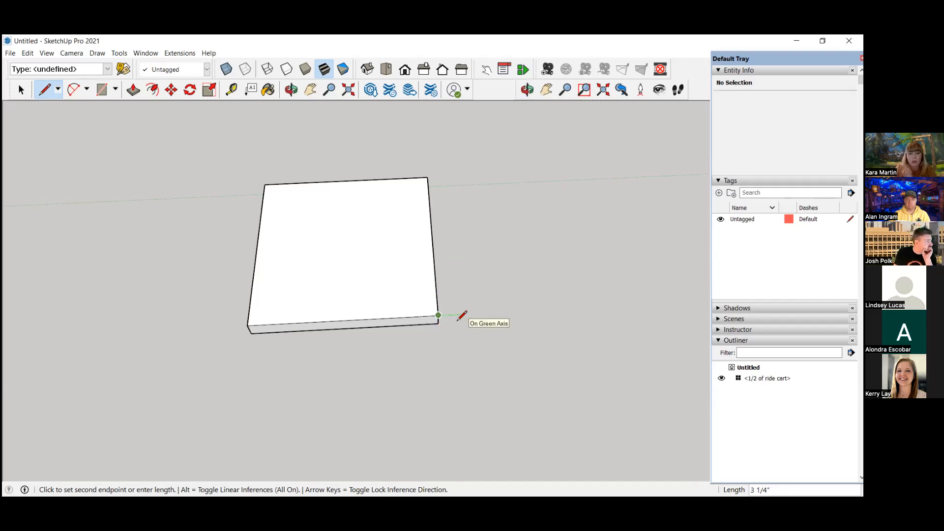
pyautogui.scroll(1, 403, 309)
pyautogui.scroll(1, 429, 315)
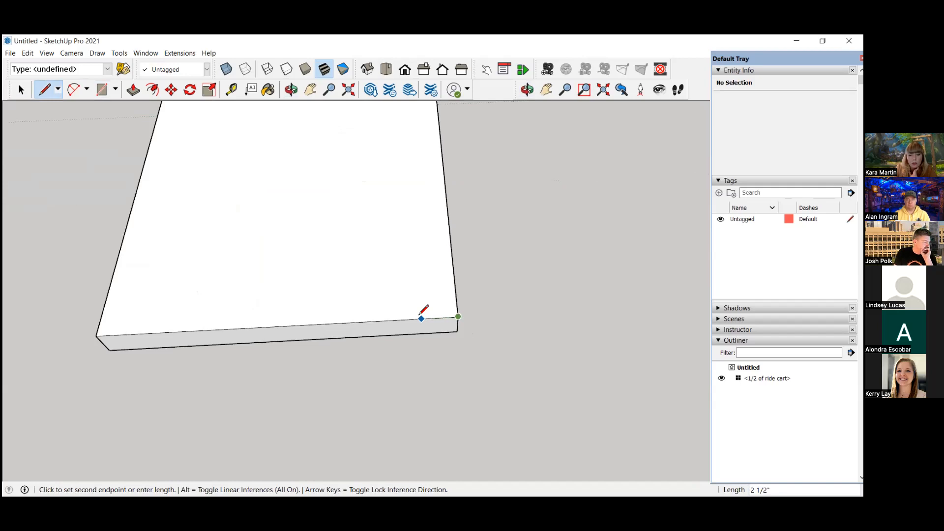
pyautogui.write('2')
pyautogui.press('Return')
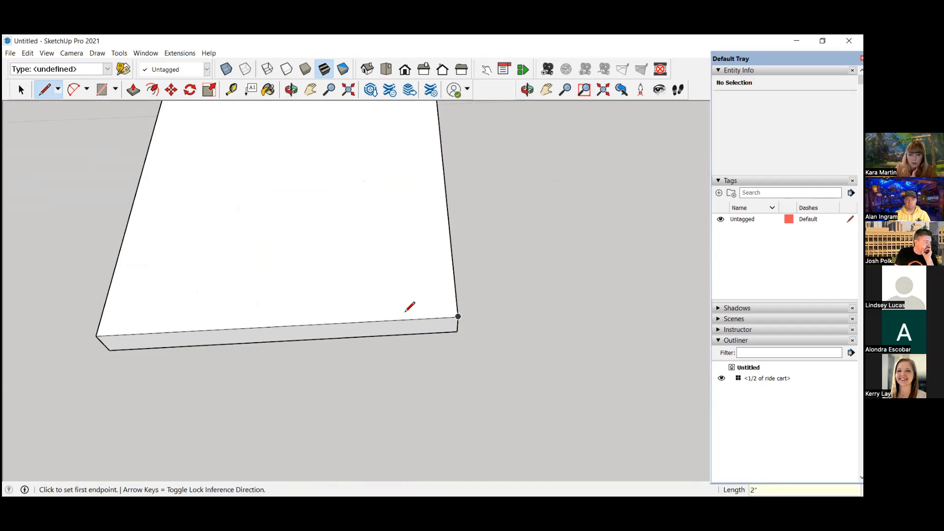
# - Draw a line from the 2" mark straight across the slab's top face to the opposite edge
pyautogui.click(428, 318)
pyautogui.scroll(-2, 428, 317)
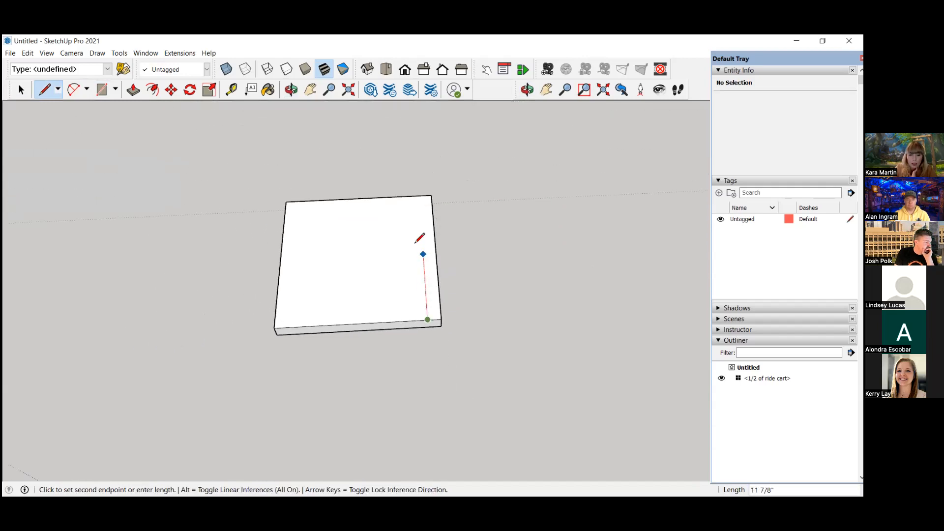
pyautogui.click(421, 196)
# - Pull the narrow strip on the slab's top face up 1' 10" to form an upright back
pyautogui.moveTo(458, 225); pyautogui.dragTo(431, 183, button='middle')
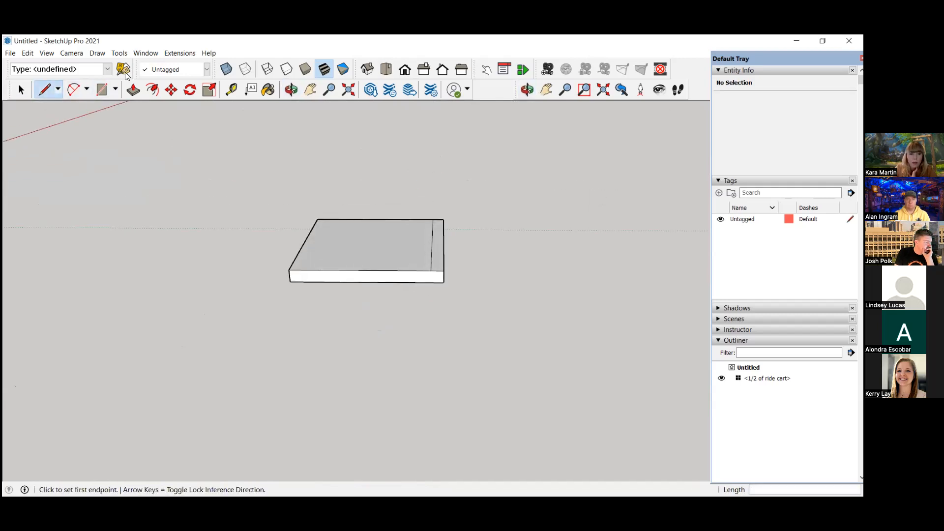
pyautogui.click(138, 90)
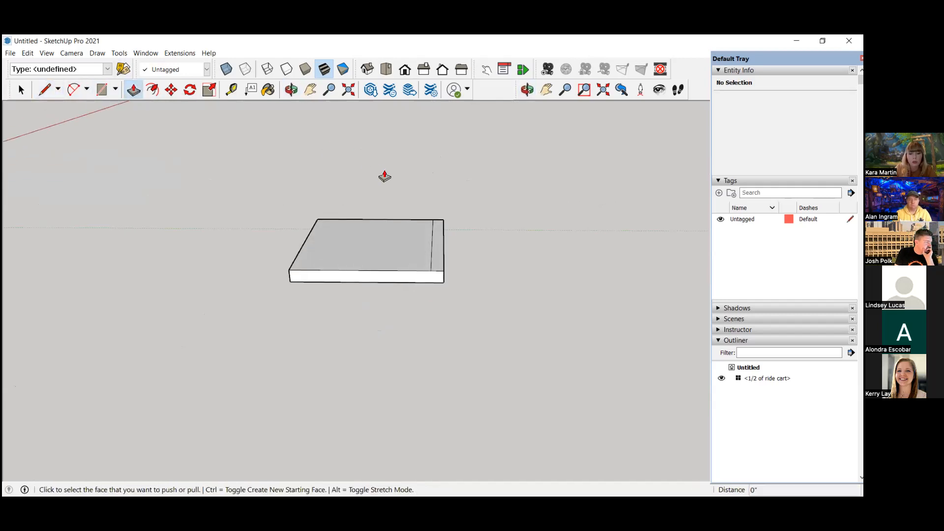
pyautogui.scroll(2, 438, 228)
pyautogui.click(440, 240)
pyautogui.scroll(-4, 440, 239)
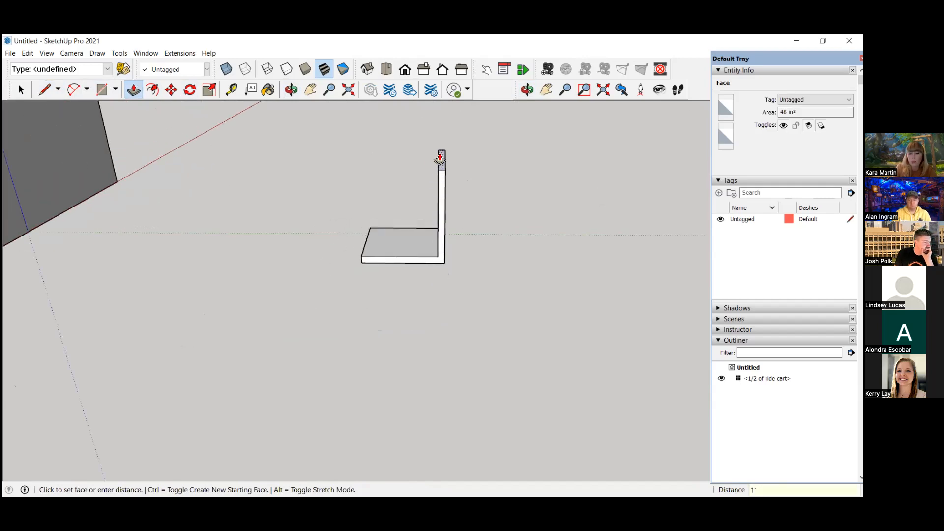
pyautogui.write('"')
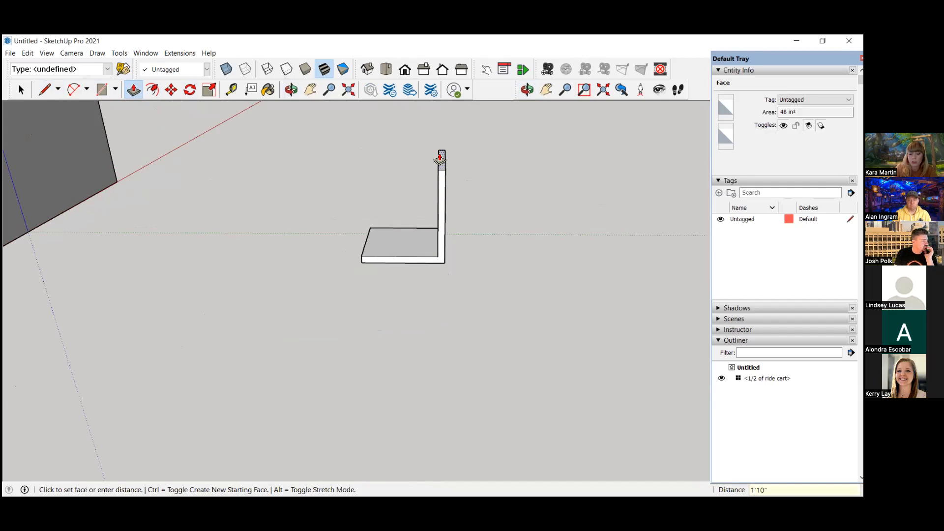
pyautogui.press('Return')
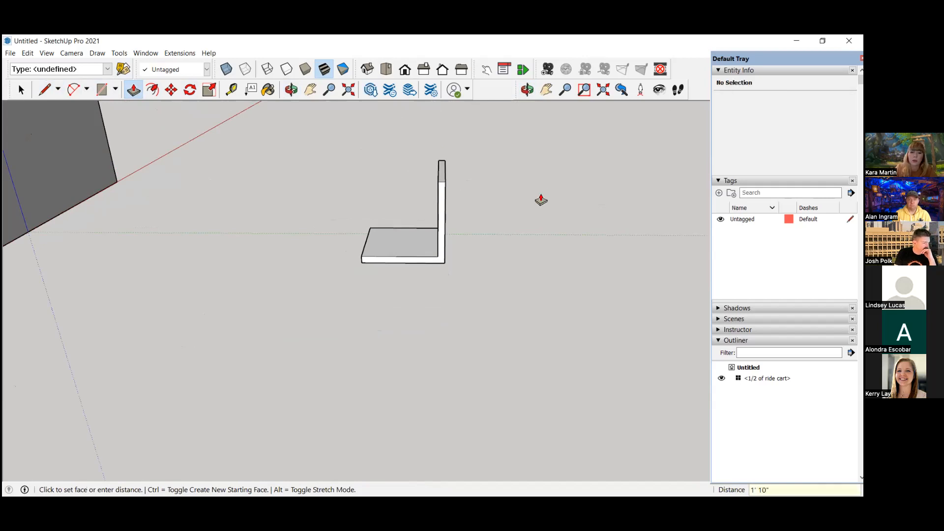
pyautogui.moveTo(541, 200); pyautogui.dragTo(469, 229, button='middle')
pyautogui.moveTo(501, 268); pyautogui.dragTo(512, 199, button='middle')
pyautogui.scroll(3, 512, 198)
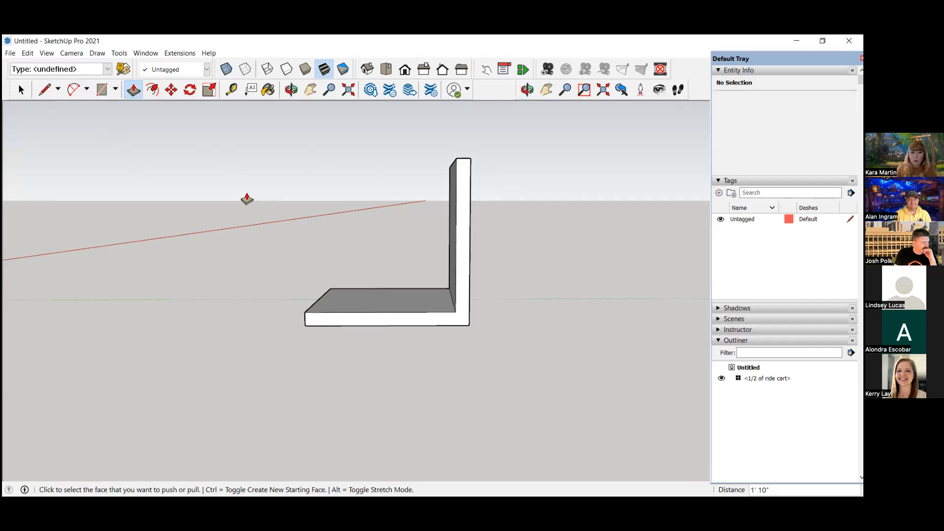
pyautogui.click(21, 90)
pyautogui.moveTo(313, 322)
pyautogui.mouseDown(button='middle')
pyautogui.moveTo(333, 328)
pyautogui.moveTo(331, 320)
pyautogui.mouseUp(button='middle')
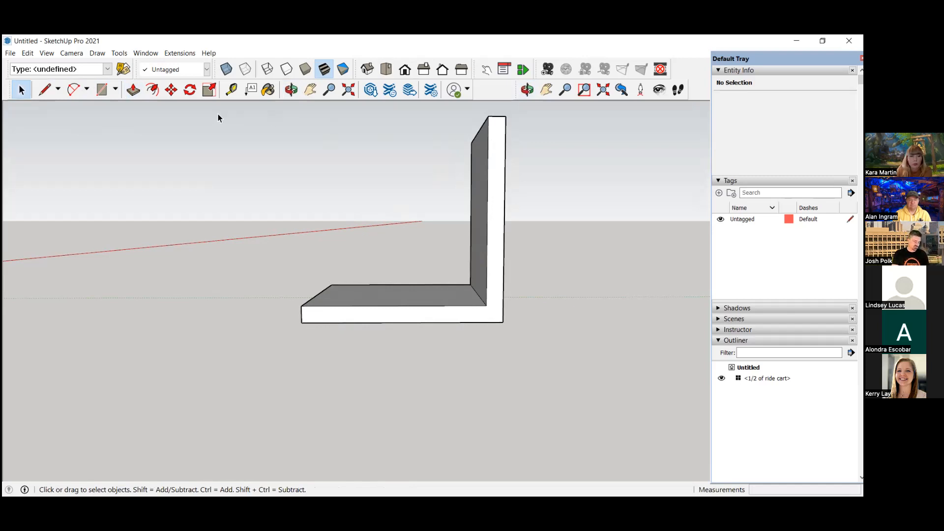
# - Draw a 2 Point Arc on the slab's side face from the front bottom corner to the top edge, with a bulge of about 5/8"
pyautogui.click(88, 90)
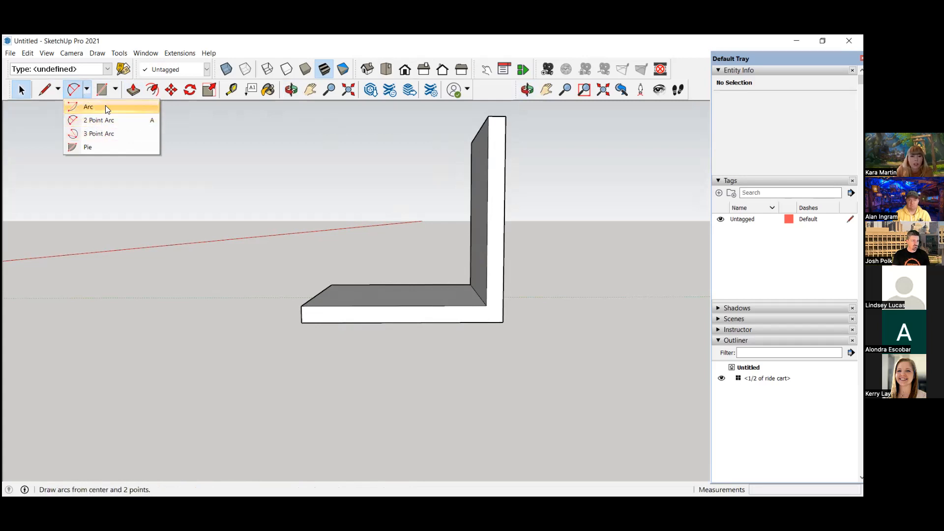
pyautogui.click(111, 120)
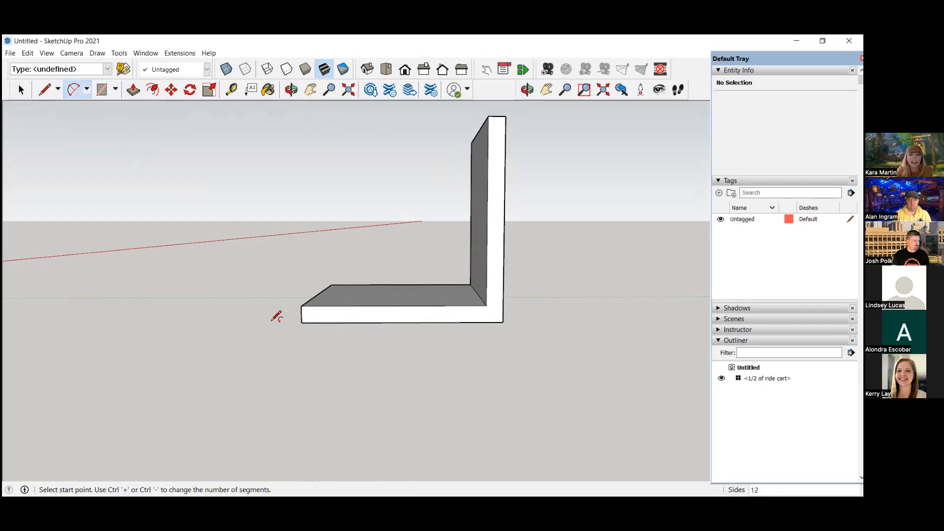
pyautogui.scroll(5, 315, 322)
pyautogui.moveTo(331, 324); pyautogui.dragTo(380, 322, button='middle')
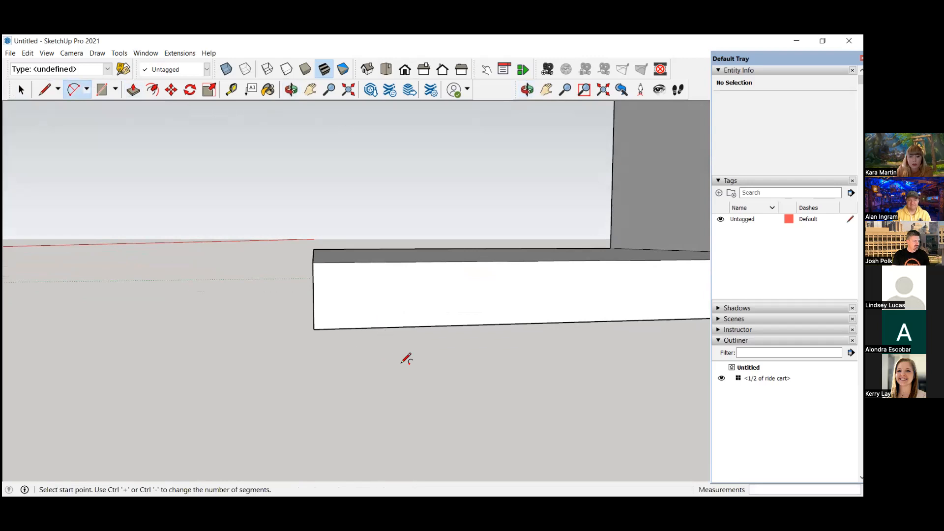
pyautogui.click(314, 329)
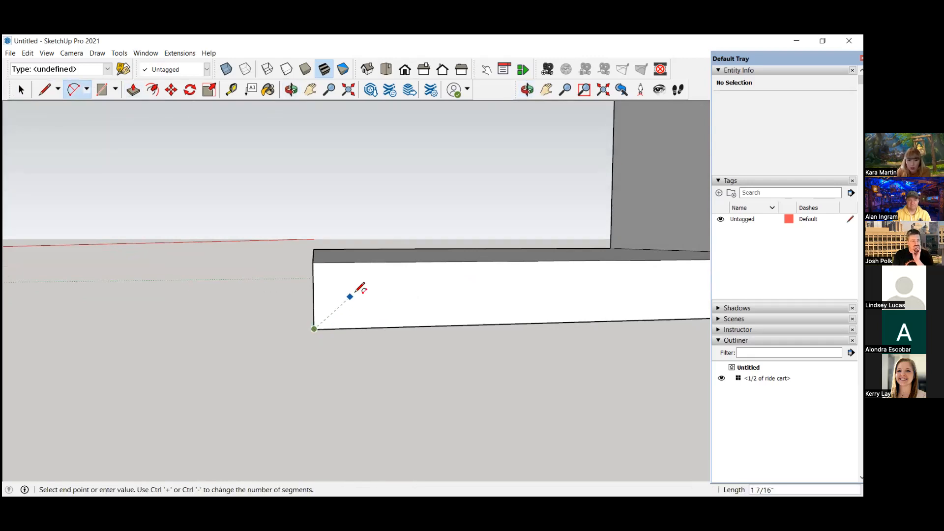
pyautogui.click(382, 260)
pyautogui.scroll(3, 344, 270)
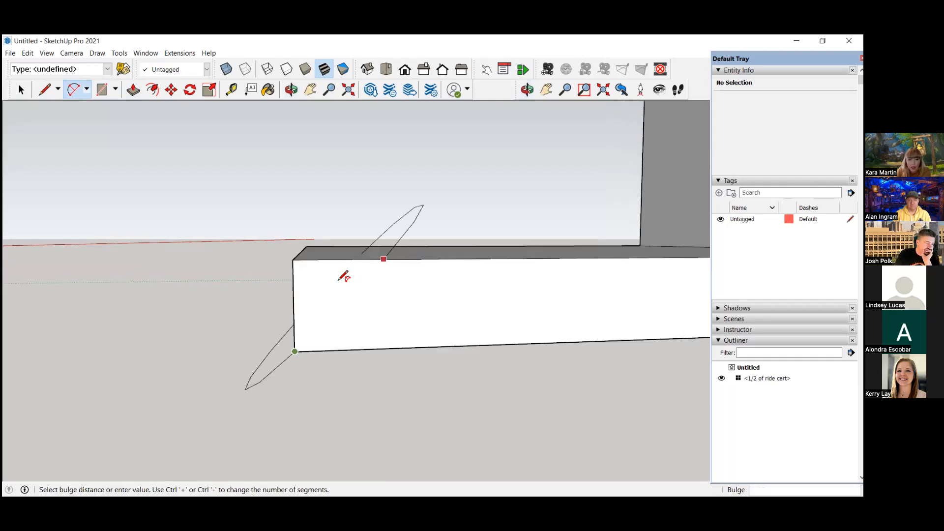
pyautogui.moveTo(338, 285); pyautogui.dragTo(362, 306, button='middle')
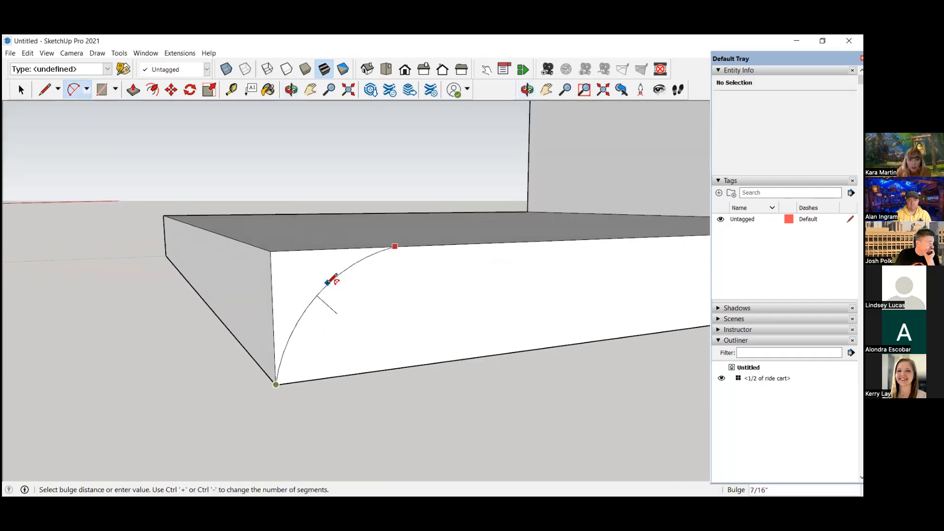
pyautogui.scroll(2, 324, 273)
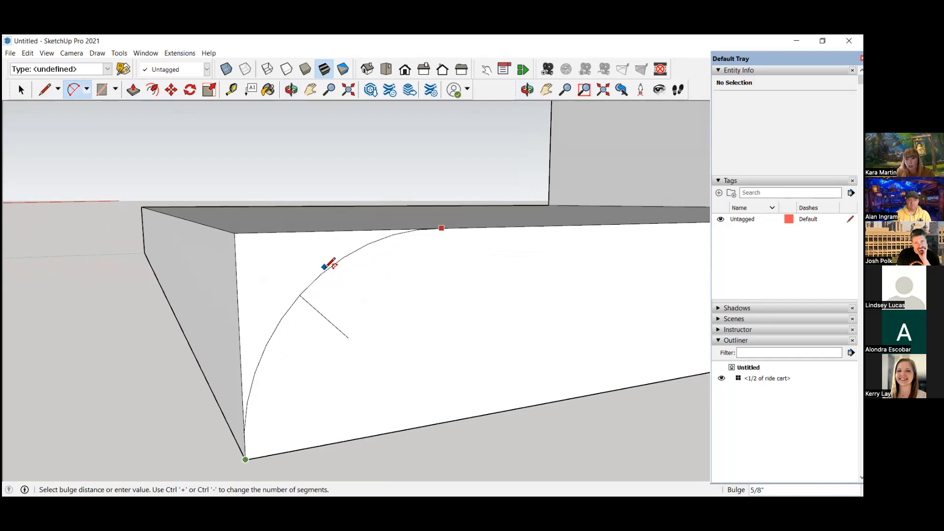
pyautogui.click(330, 264)
pyautogui.scroll(-4, 331, 264)
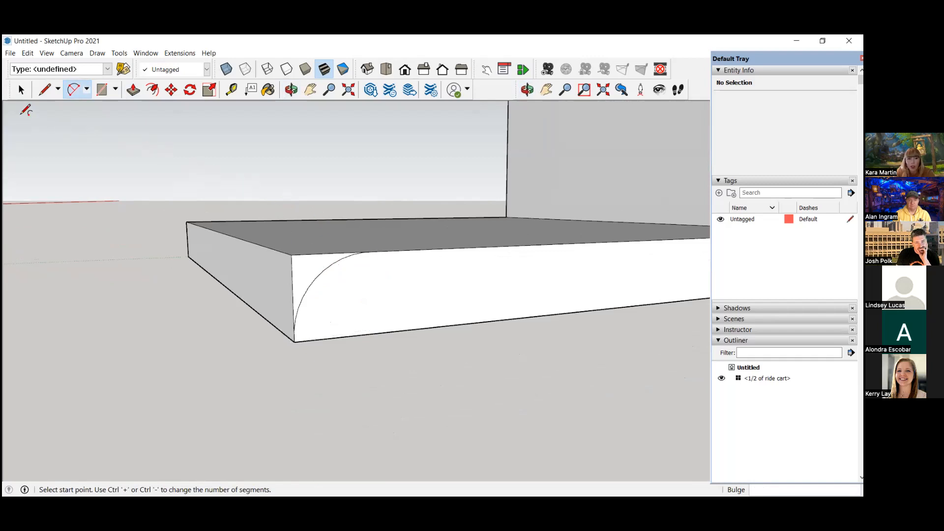
# - Select and examine the small corner face outside the arc on the slab's side
pyautogui.click(21, 89)
pyautogui.click(303, 271)
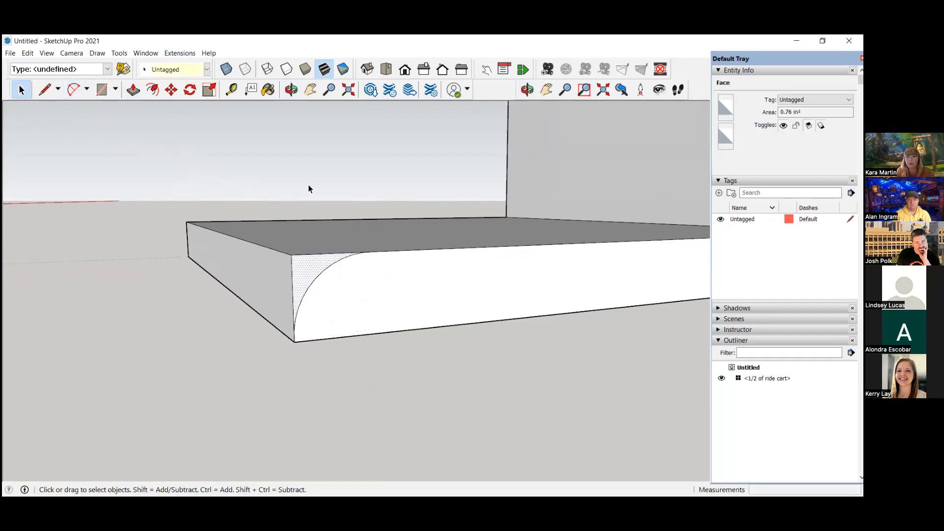
pyautogui.scroll(3, 326, 279)
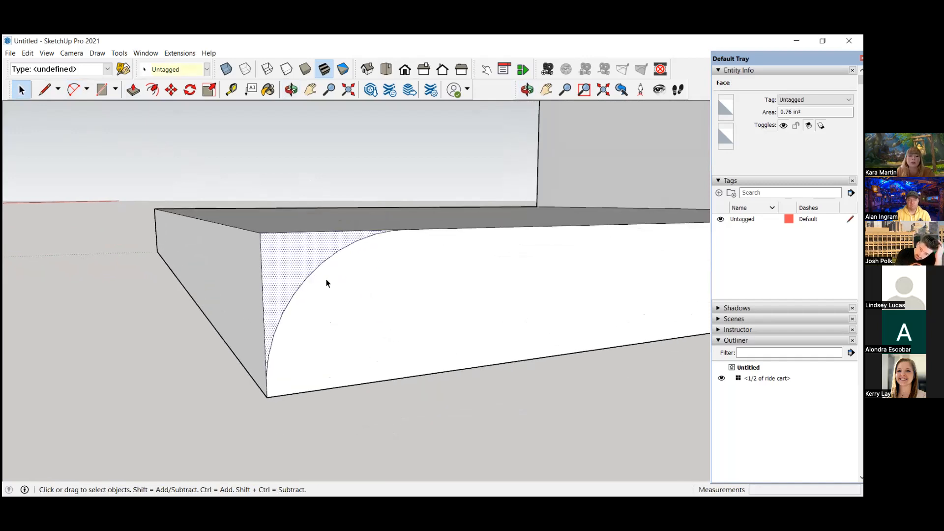
pyautogui.click(55, 176)
pyautogui.moveTo(308, 276); pyautogui.dragTo(264, 222, button='middle')
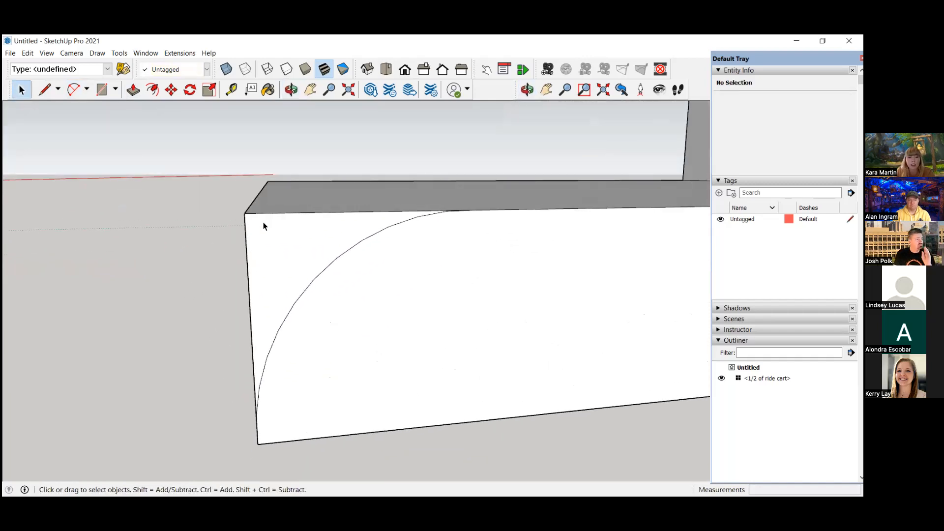
pyautogui.click(281, 240)
pyautogui.scroll(-2, 281, 240)
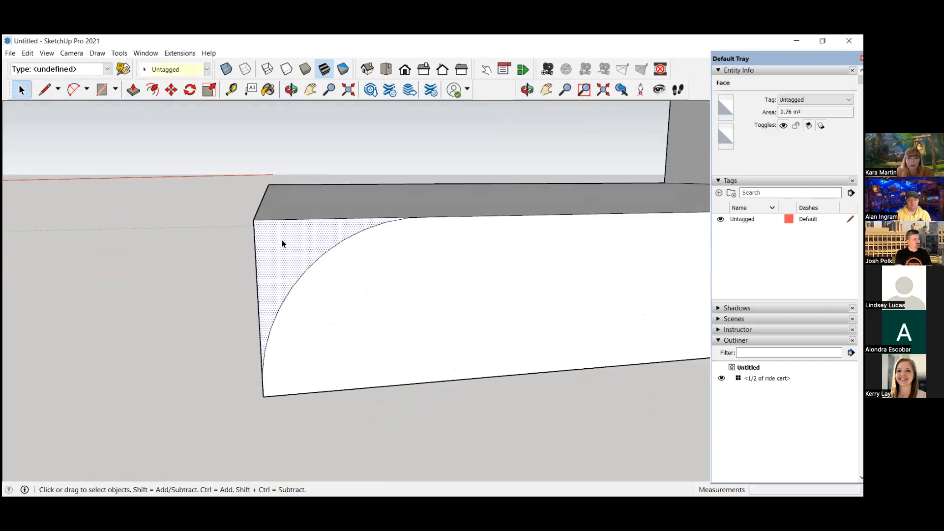
pyautogui.scroll(3, 288, 271)
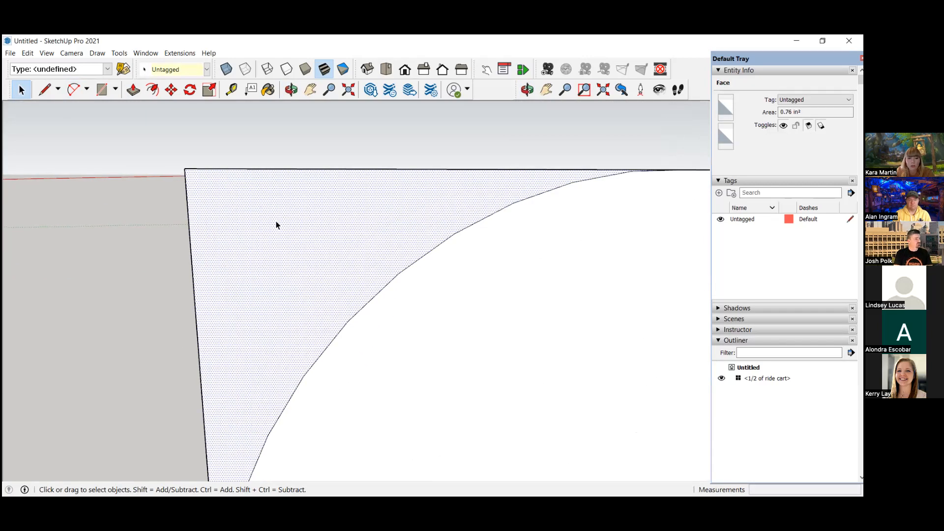
pyautogui.scroll(-3, 276, 226)
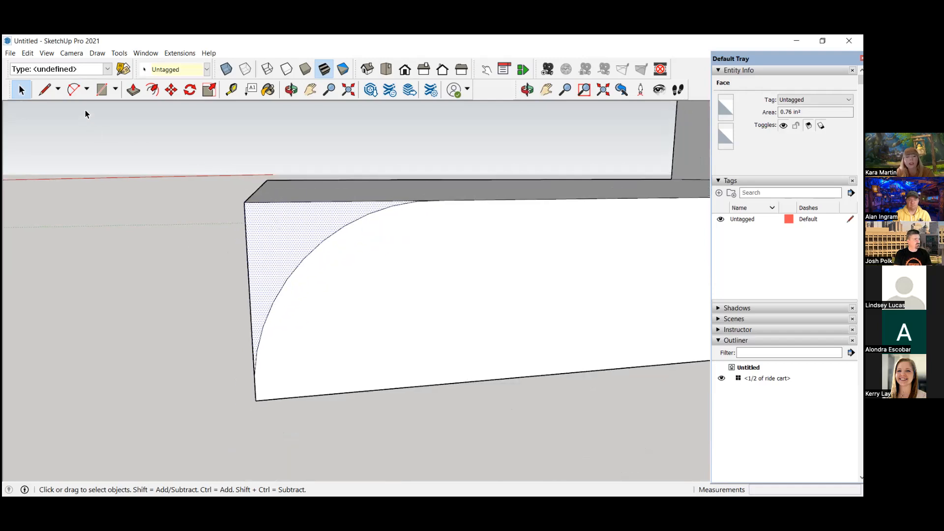
# - Try rounding the slab's front edge by applying Follow Me to the corner face, and undo it
pyautogui.click(126, 54)
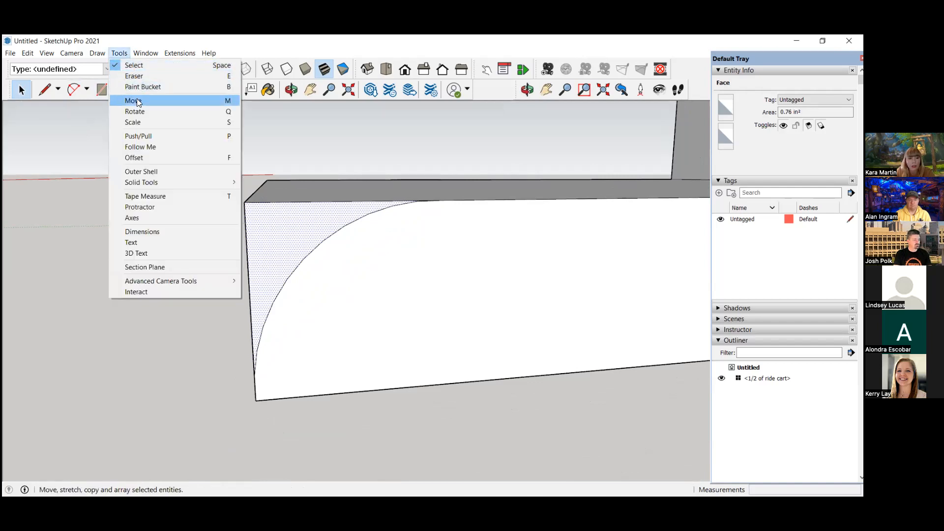
pyautogui.click(148, 148)
pyautogui.scroll(-3, 149, 148)
pyautogui.scroll(3, 149, 149)
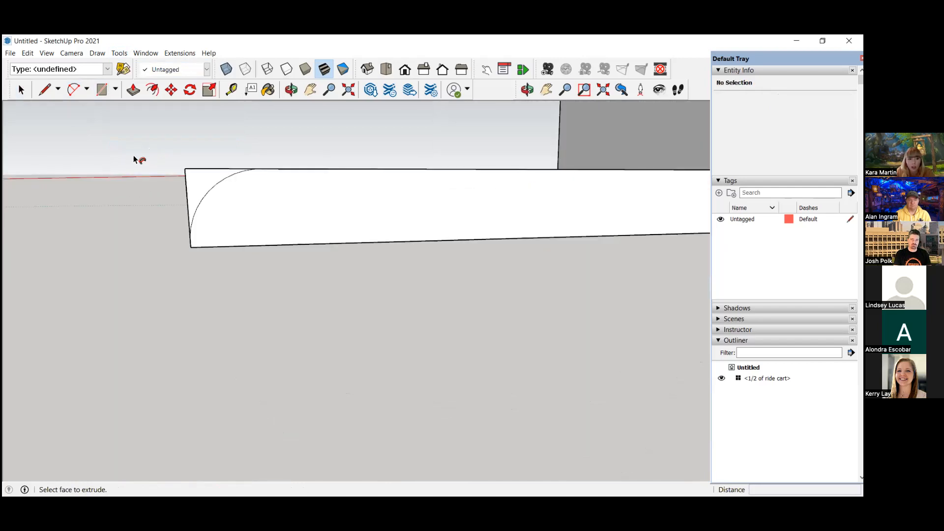
pyautogui.scroll(3, 133, 159)
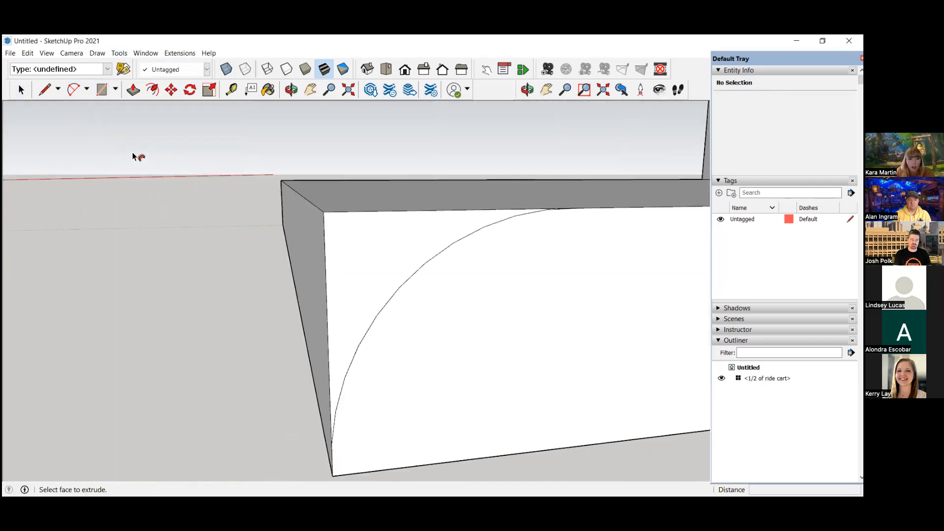
pyautogui.click(357, 251)
pyautogui.click(358, 250)
pyautogui.scroll(-2, 358, 250)
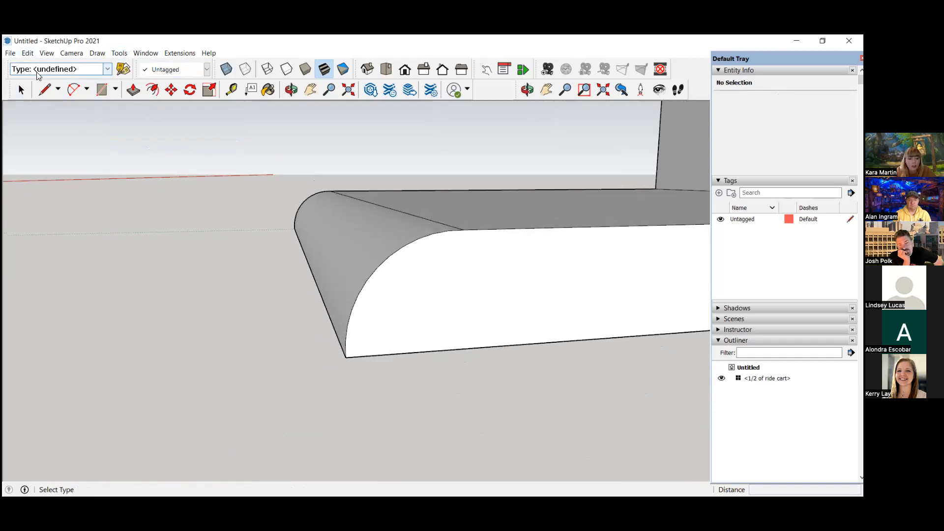
pyautogui.hotkey('ctrl', 'z')
# - Sweep the corner face along the slab's front top edge with Follow Me to round the edge over
pyautogui.click(364, 264)
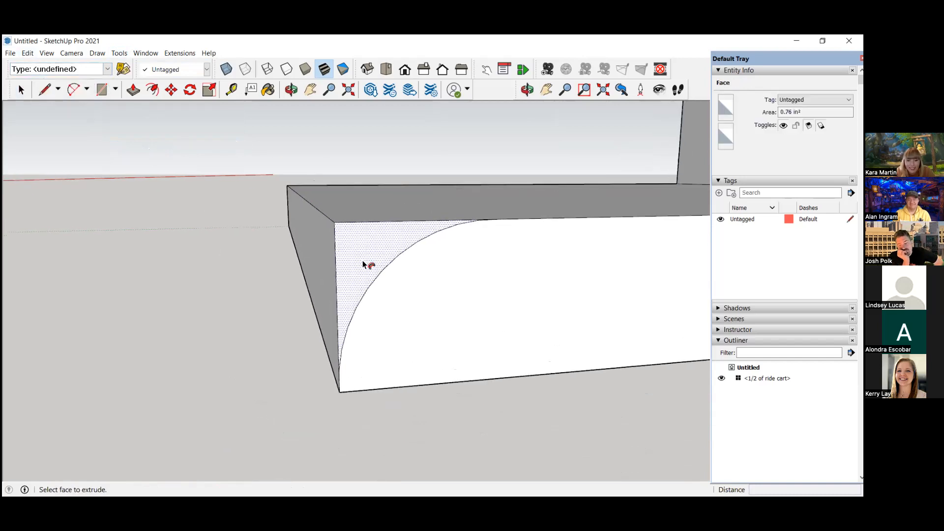
pyautogui.scroll(-3, 252, 232)
pyautogui.moveTo(252, 232); pyautogui.dragTo(346, 272, button='middle')
pyautogui.click(328, 282)
pyautogui.click(344, 272)
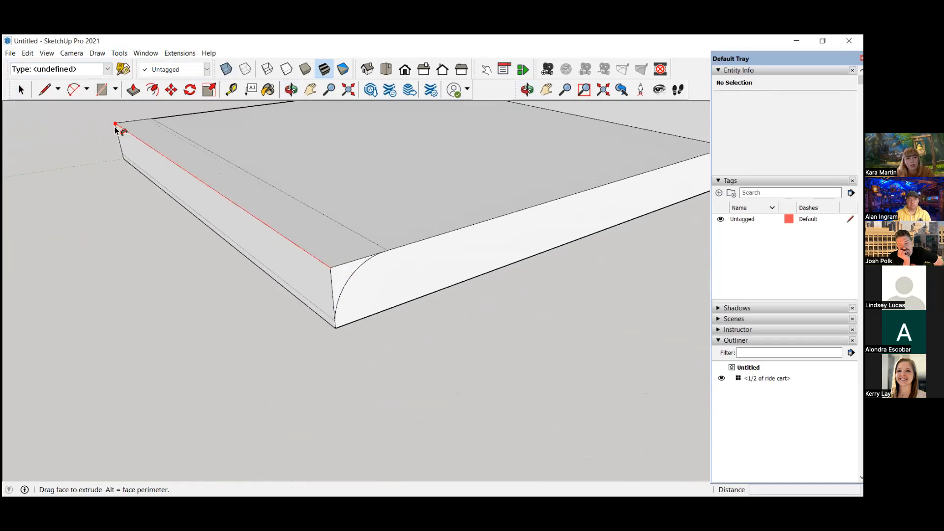
pyautogui.click(104, 197)
pyautogui.scroll(-5, 107, 196)
pyautogui.moveTo(108, 196); pyautogui.dragTo(128, 150, button='middle')
pyautogui.moveTo(215, 177); pyautogui.dragTo(253, 204, button='middle')
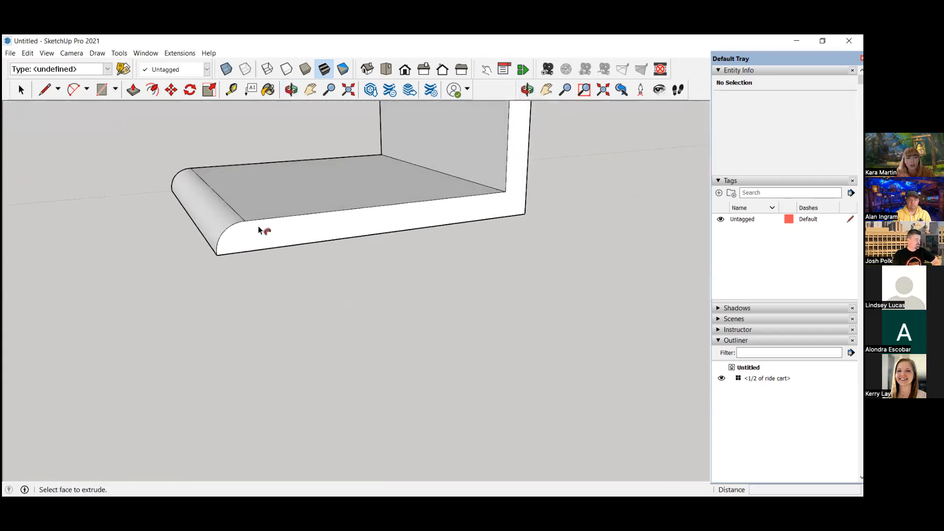
pyautogui.scroll(-4, 305, 265)
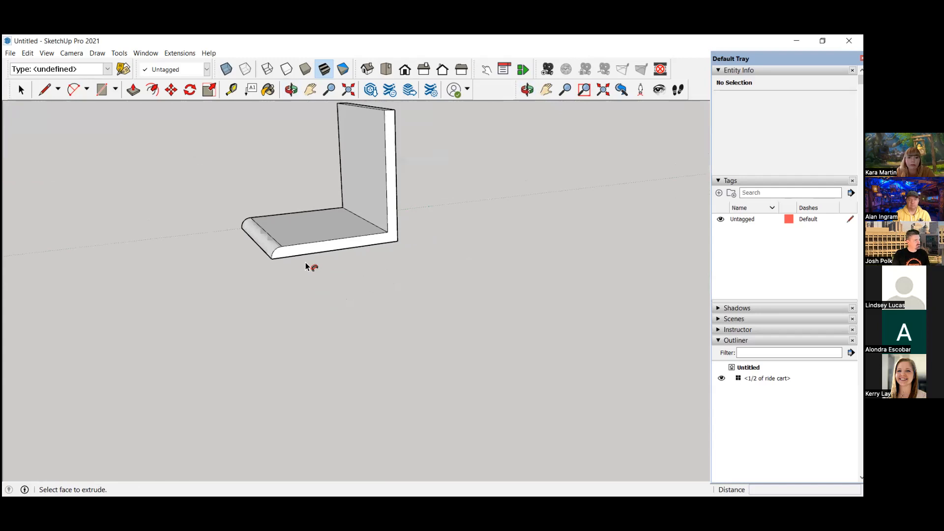
# - Draw a 2 Point Arc on the upright's side face from its rear top corner to its front edge, with a bulge of about 9/16"
pyautogui.moveTo(432, 114); pyautogui.dragTo(357, 121, button='middle')
pyautogui.scroll(3, 357, 120)
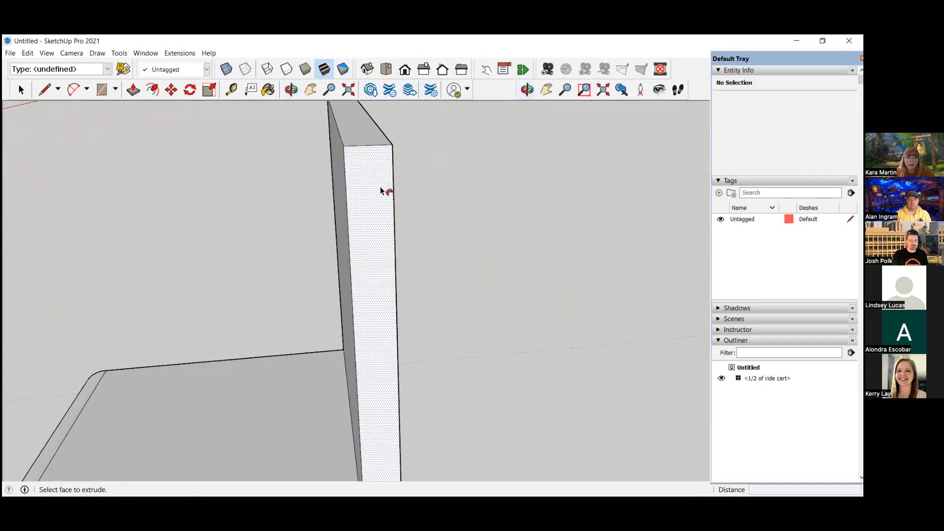
pyautogui.click(87, 91)
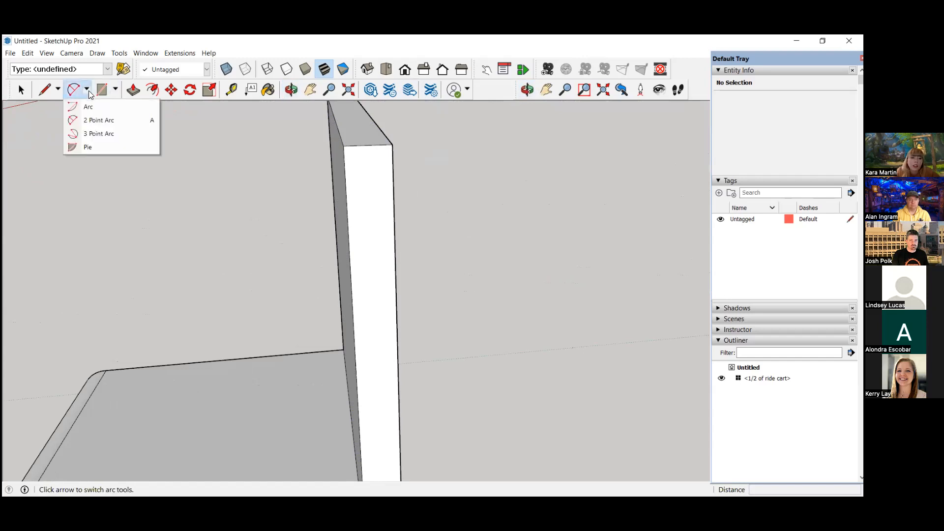
pyautogui.click(98, 120)
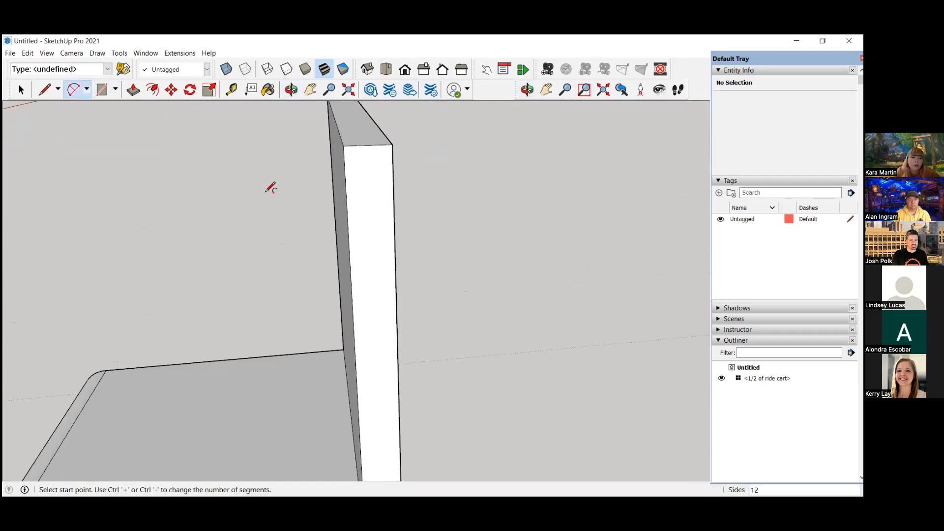
pyautogui.click(393, 144)
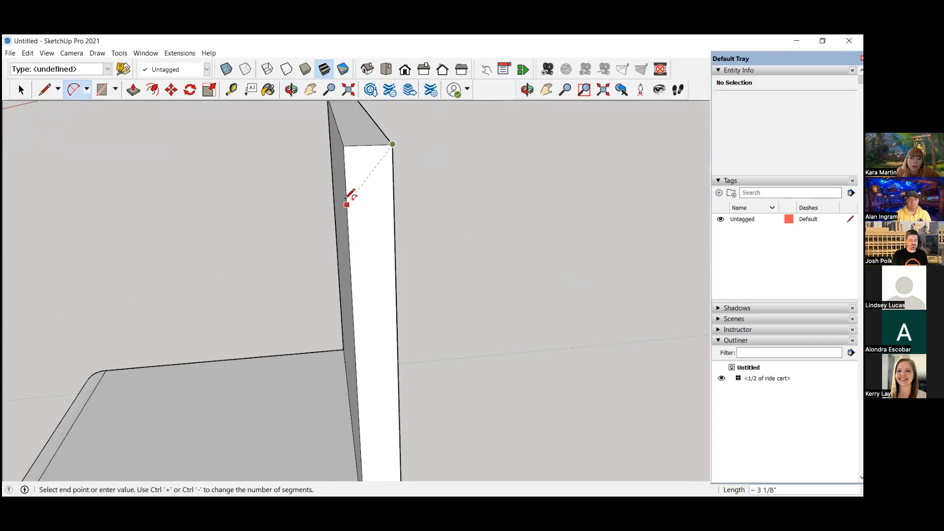
pyautogui.click(346, 194)
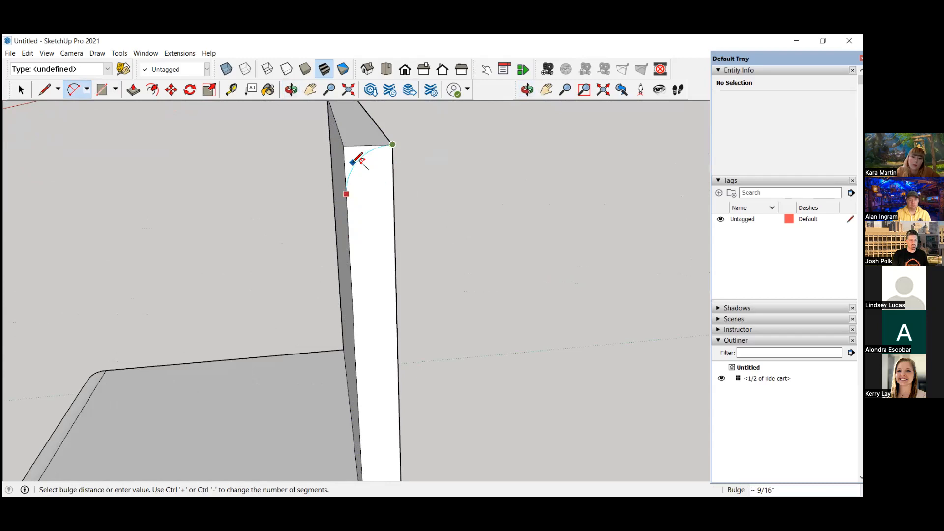
pyautogui.scroll(2, 359, 157)
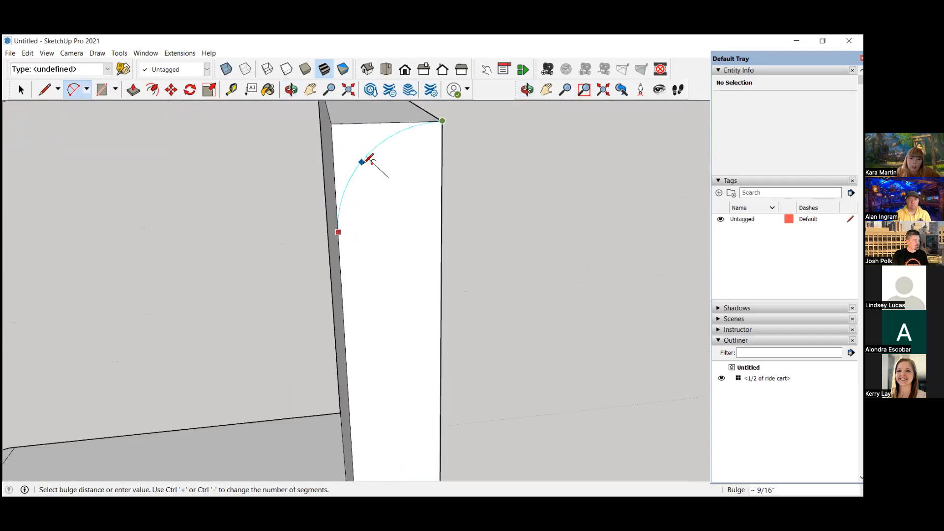
pyautogui.click(371, 161)
pyautogui.scroll(-2, 389, 172)
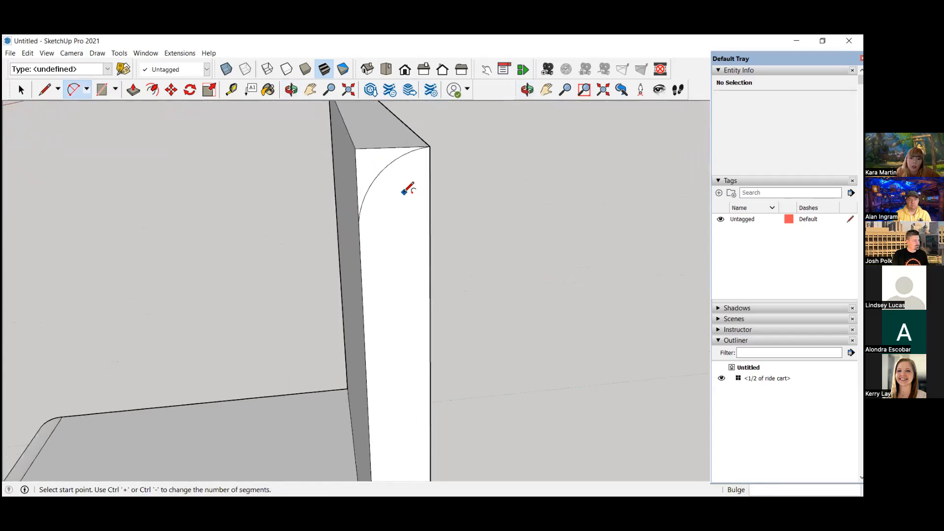
# - Sweep the corner face outside the arc along the upright's front top edge with Follow Me to round it over
pyautogui.click(119, 53)
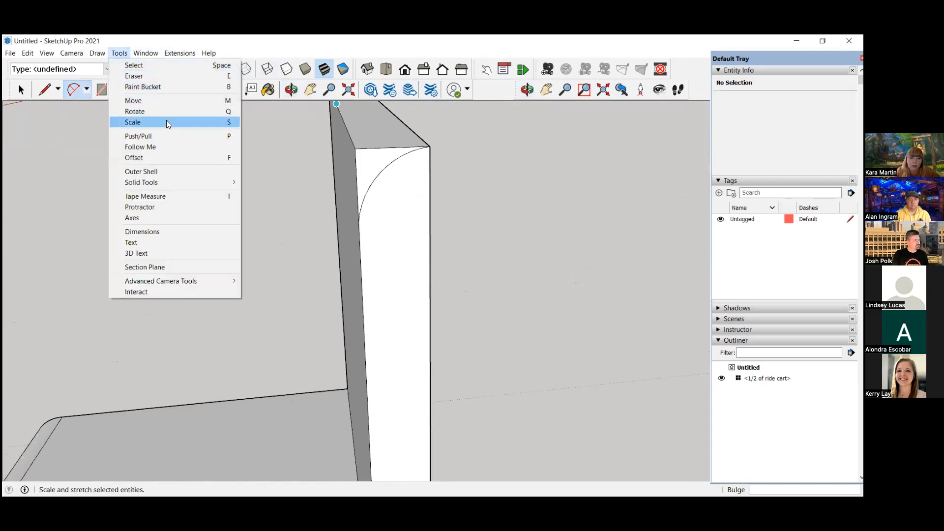
pyautogui.click(169, 147)
pyautogui.scroll(2, 387, 170)
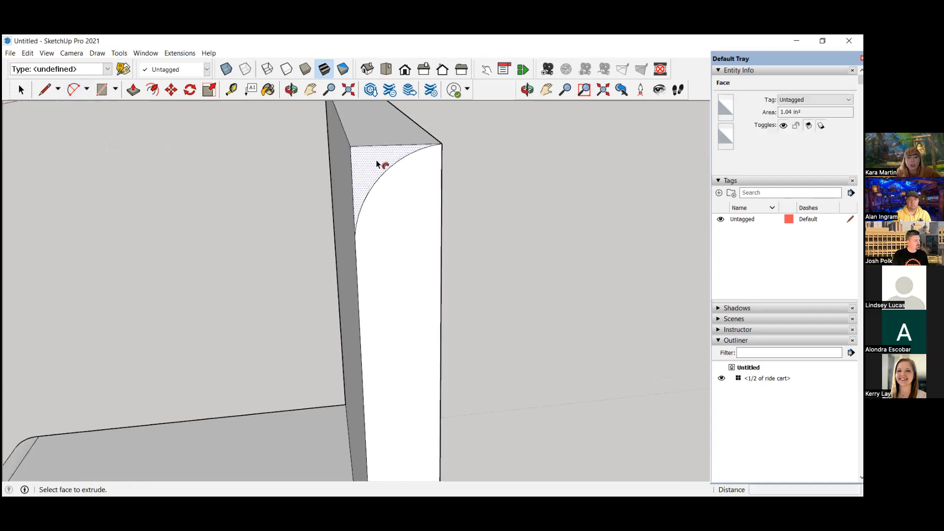
pyautogui.click(379, 165)
pyautogui.scroll(-2, 377, 166)
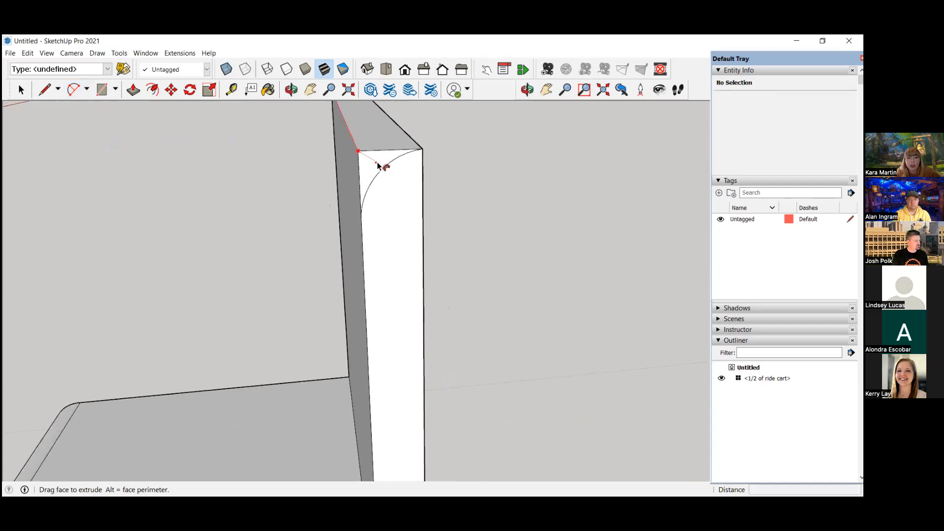
pyautogui.moveTo(361, 153); pyautogui.dragTo(399, 185, button='middle')
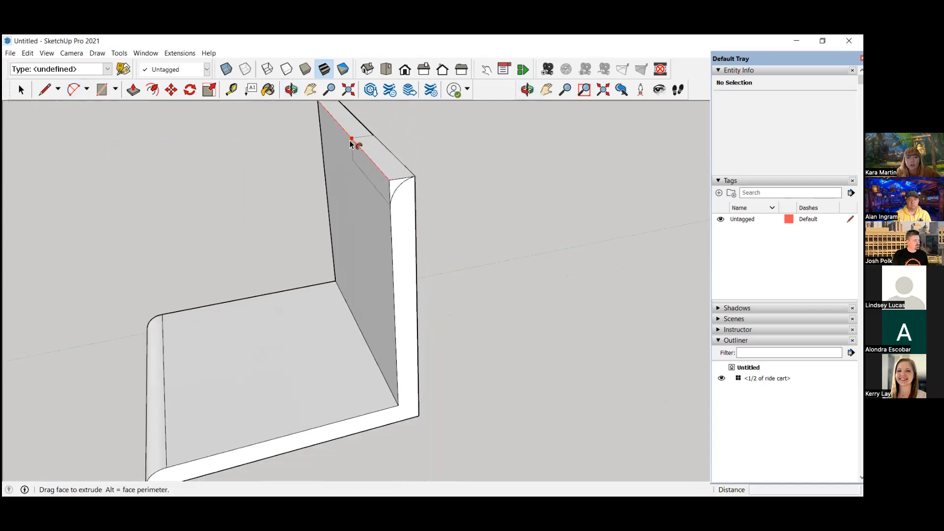
pyautogui.scroll(-2, 350, 143)
pyautogui.moveTo(331, 116); pyautogui.dragTo(283, 191, button='middle')
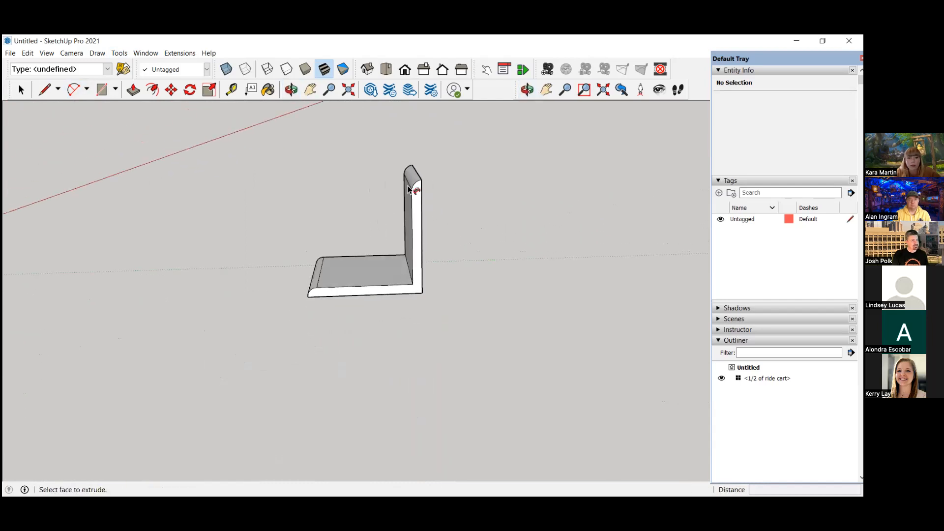
pyautogui.click(21, 90)
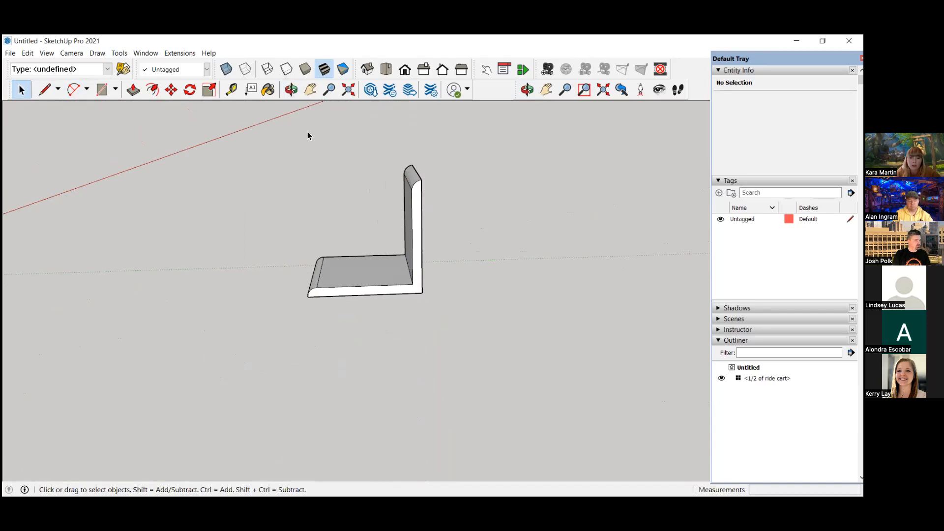
# - Make the whole L-shaped part into a component named "ride seat"
pyautogui.moveTo(244, 127); pyautogui.dragTo(600, 439)
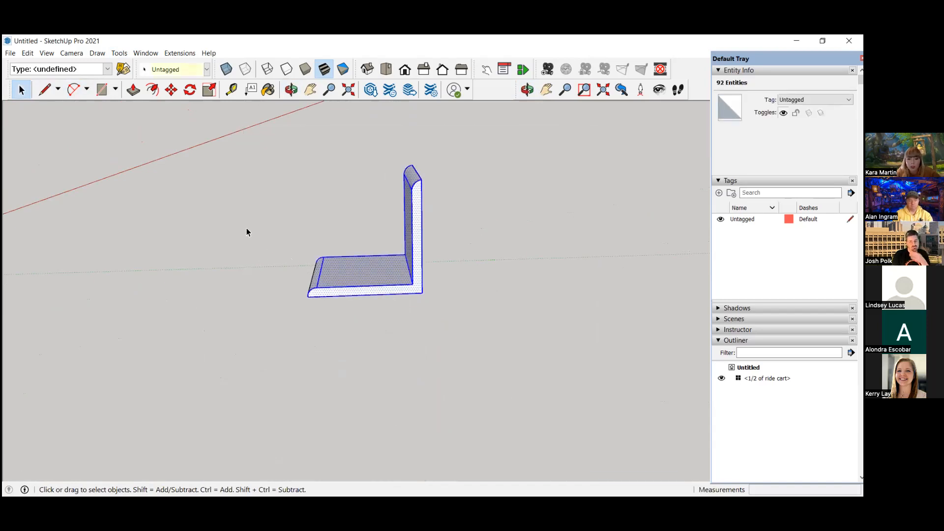
pyautogui.moveTo(216, 117); pyautogui.dragTo(624, 433)
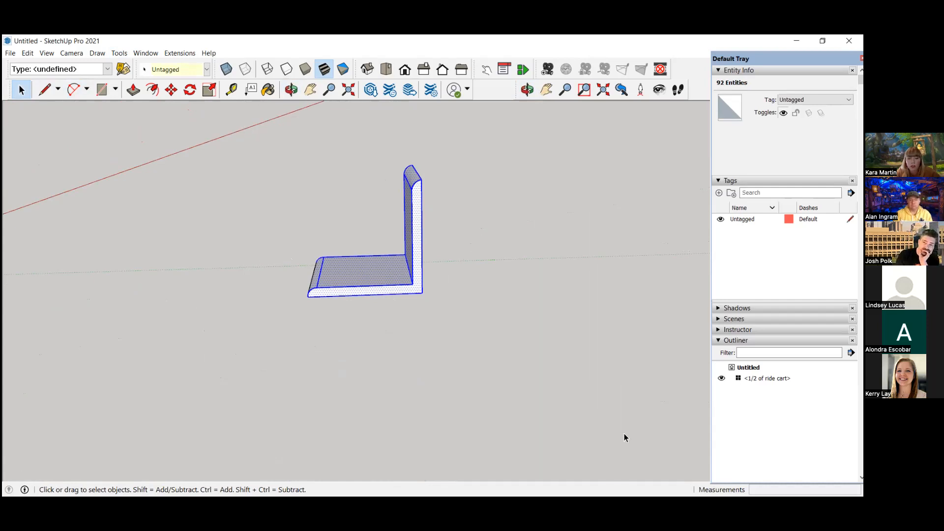
pyautogui.rightClick(392, 277)
pyautogui.click(439, 346)
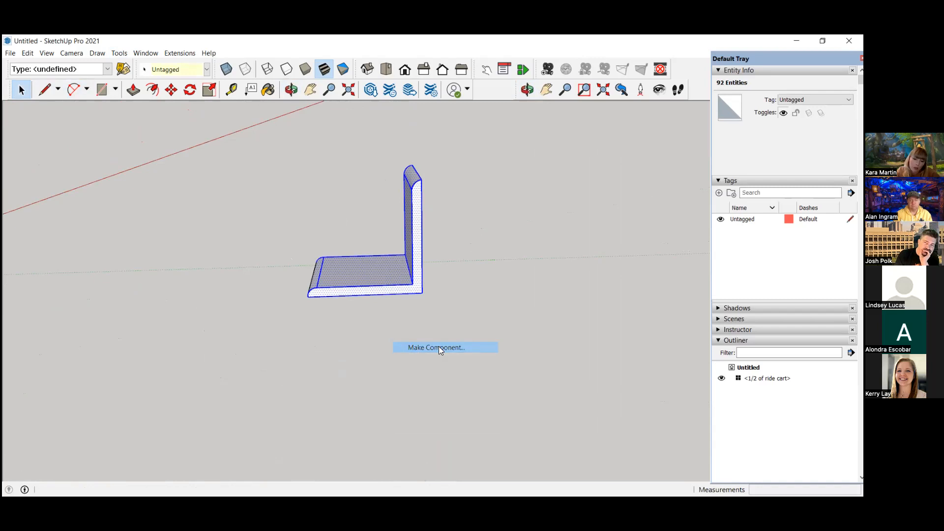
pyautogui.write('ride seat')
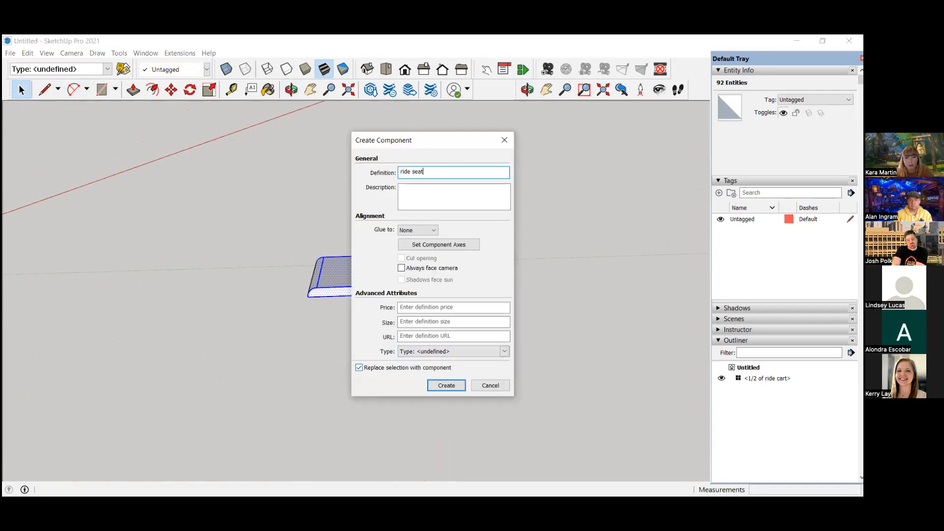
pyautogui.click(446, 385)
# - Move the ride seat by its lower front corner onto the front corner at the right end of the cart's bench
pyautogui.moveTo(200, 283); pyautogui.dragTo(406, 403, button='middle')
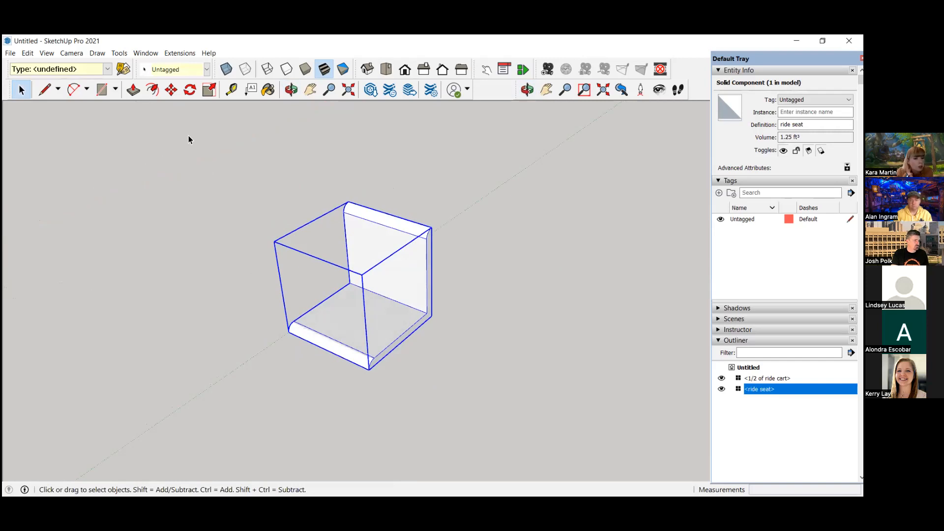
pyautogui.click(171, 91)
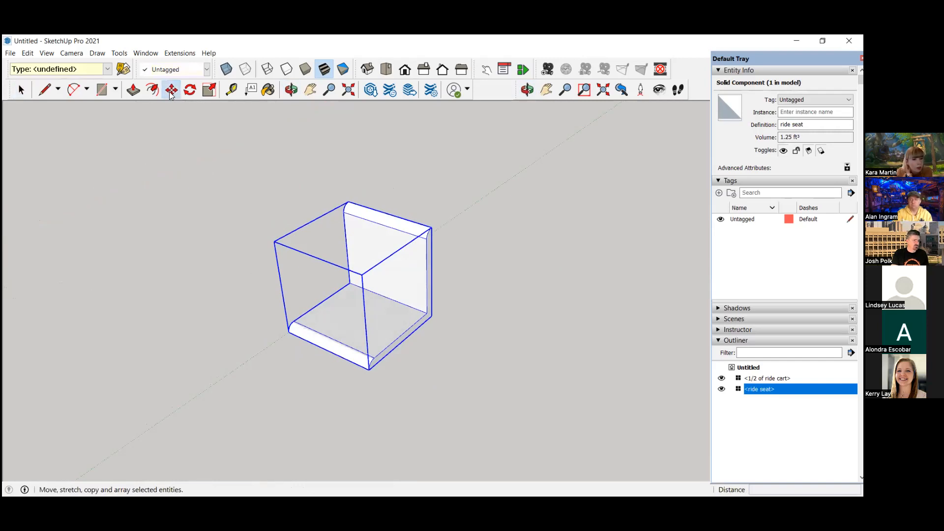
pyautogui.scroll(3, 340, 387)
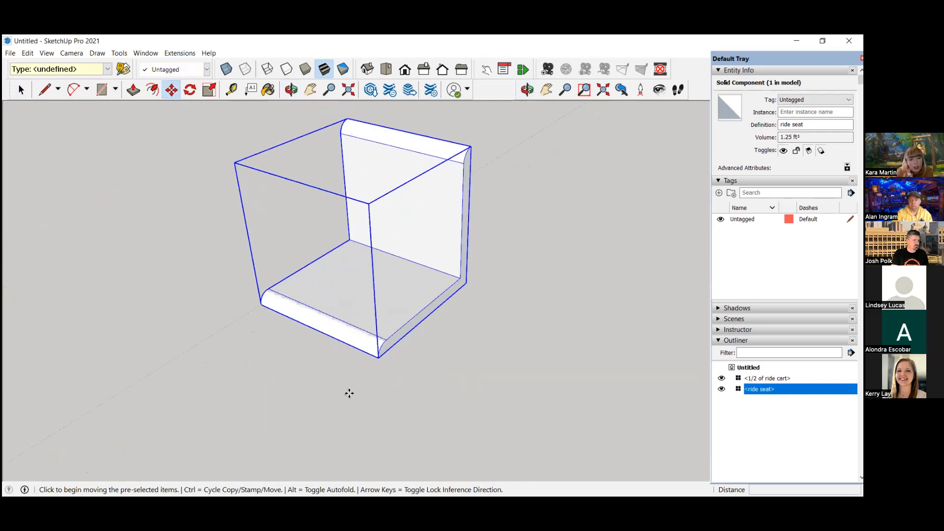
pyautogui.scroll(3, 375, 399)
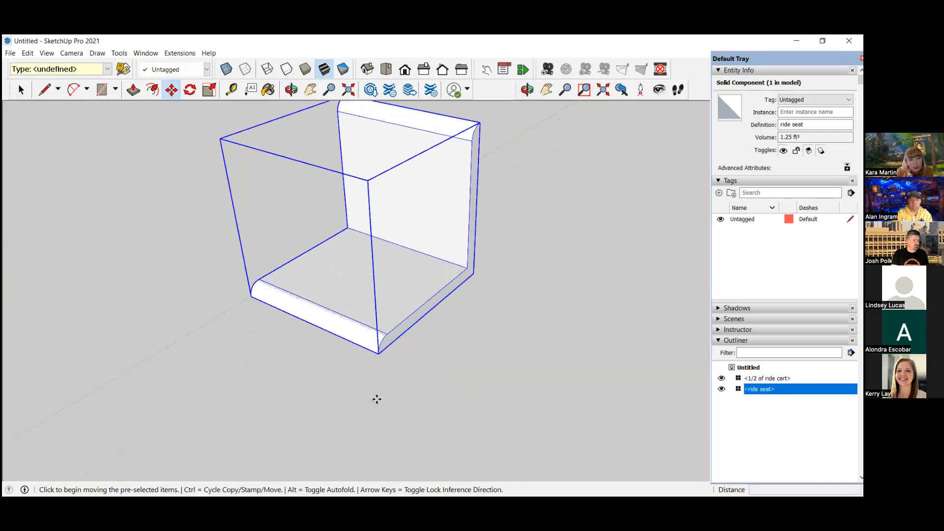
pyautogui.click(380, 346)
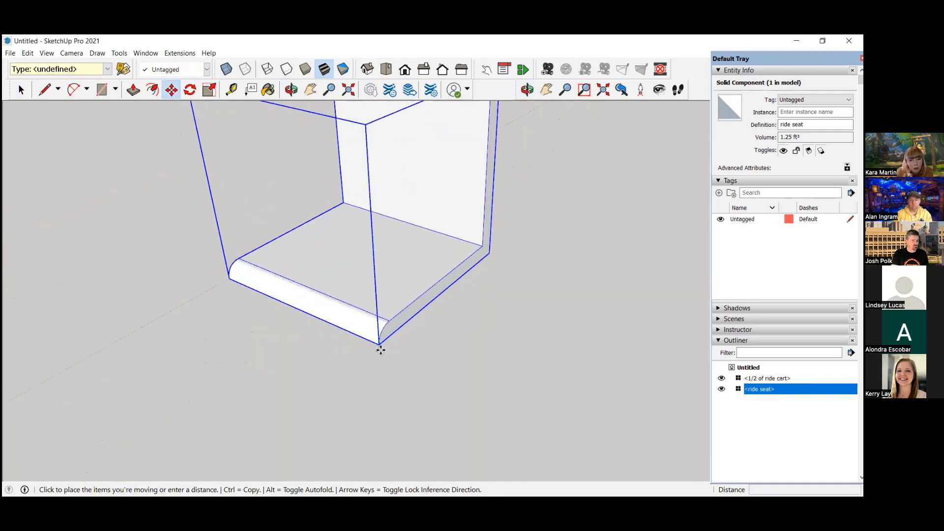
pyautogui.scroll(-3, 380, 346)
pyautogui.scroll(-5, 381, 350)
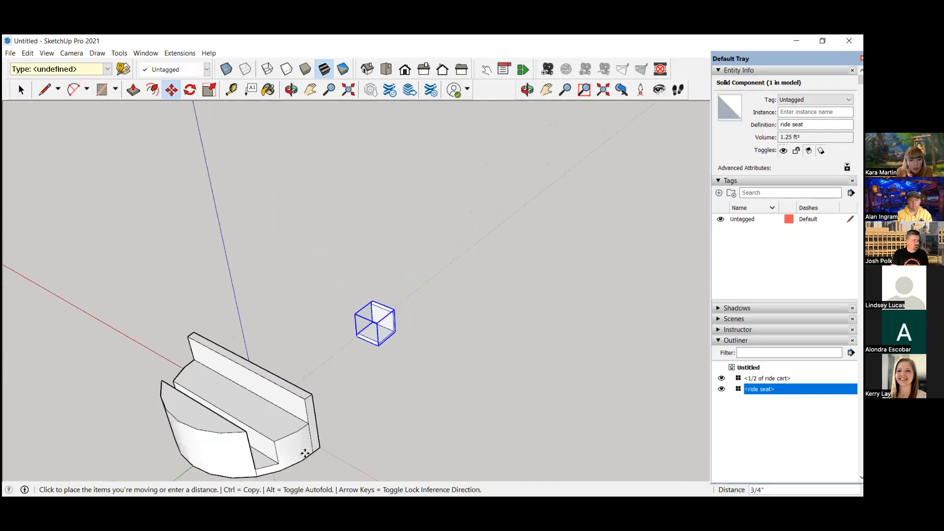
pyautogui.scroll(5, 305, 453)
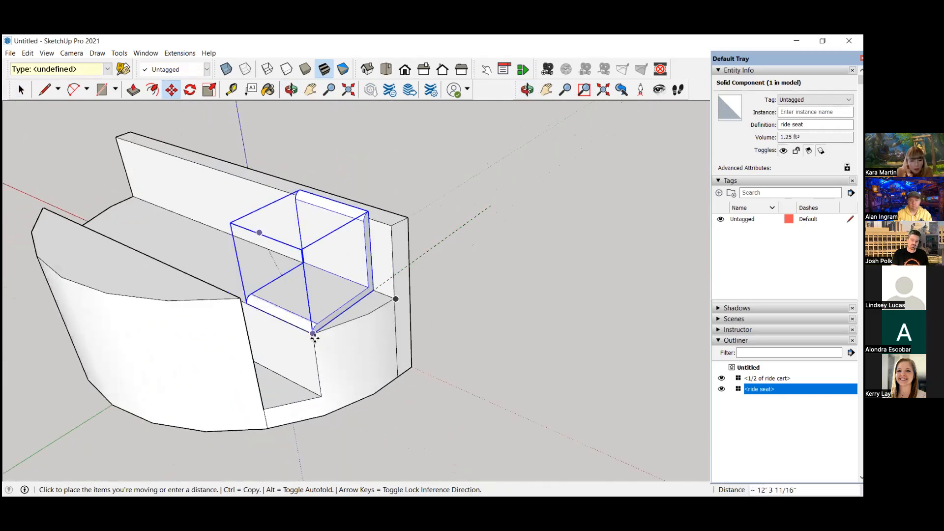
pyautogui.click(313, 335)
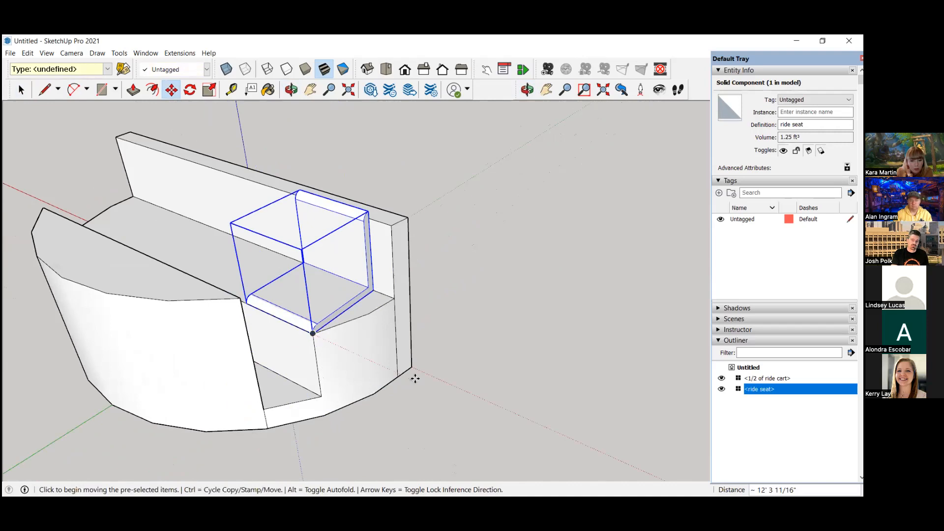
# - Copy the ride seat about 6' 5 13/16" along the bench's front edge to the corner at the opposite end
pyautogui.scroll(-2, 416, 380)
pyautogui.moveTo(181, 326); pyautogui.dragTo(266, 417, button='middle')
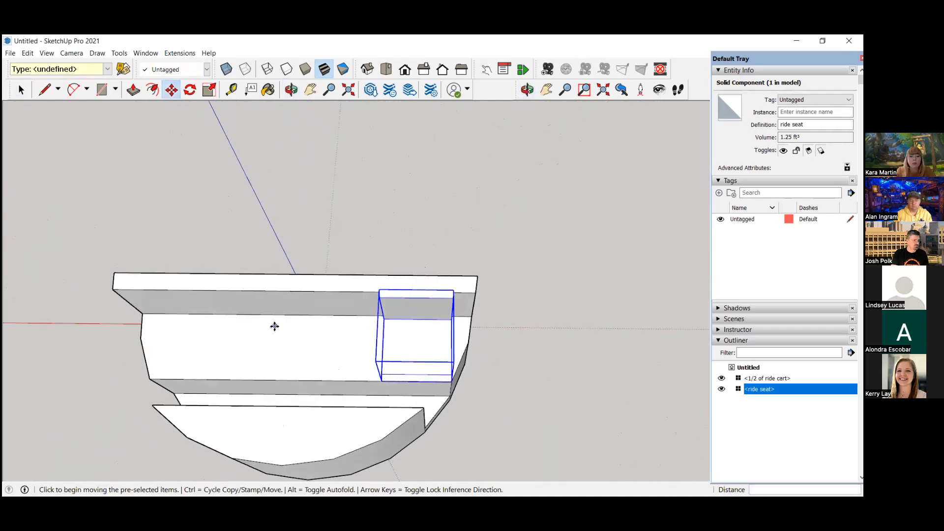
pyautogui.scroll(1, 325, 377)
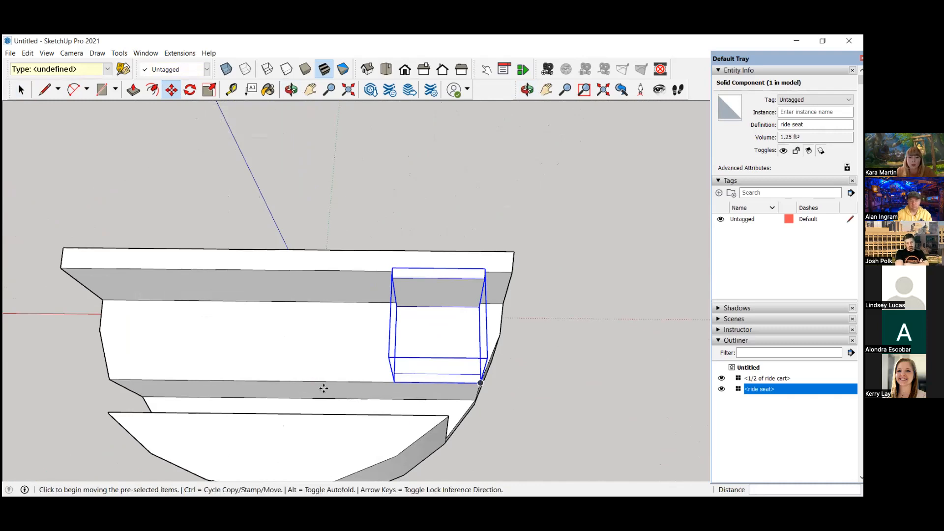
pyautogui.scroll(1, 324, 389)
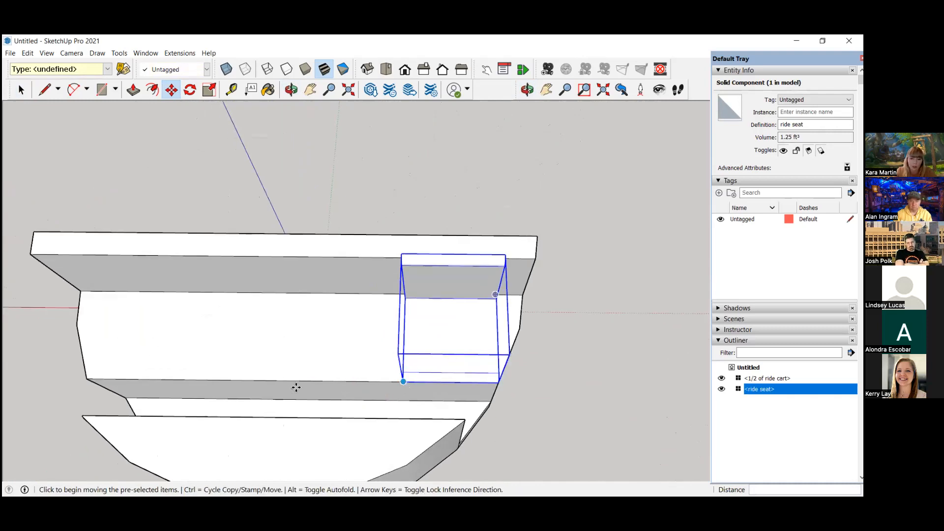
pyautogui.click(403, 381)
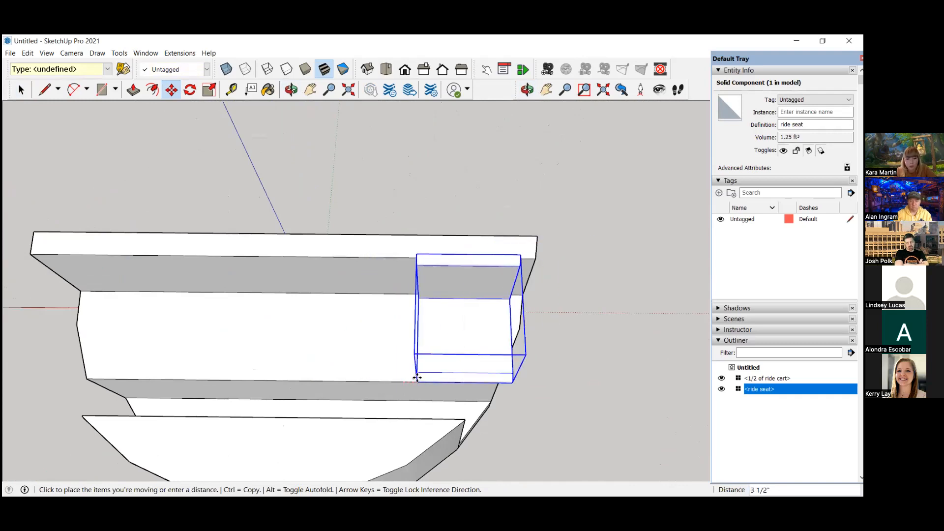
pyautogui.press('ctrl')
pyautogui.scroll(-1, 299, 359)
pyautogui.scroll(-3, 303, 358)
pyautogui.scroll(2, 196, 372)
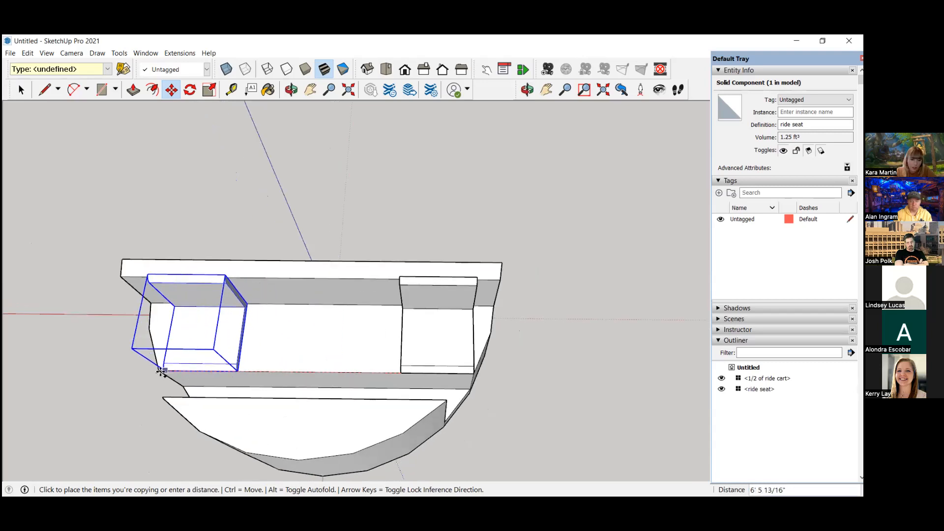
pyautogui.scroll(1, 161, 371)
pyautogui.click(160, 372)
# - Copy the left-end seat by its front edge midpoint to the middle of the bench's front edge, about 3' 4" away, and clear the selection
pyautogui.scroll(-3, 123, 422)
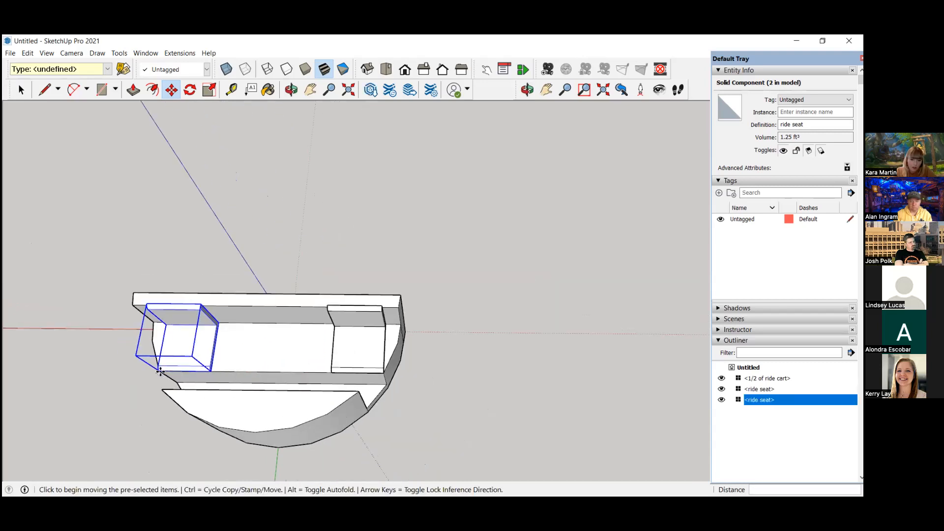
pyautogui.scroll(1, 120, 426)
pyautogui.scroll(4, 185, 388)
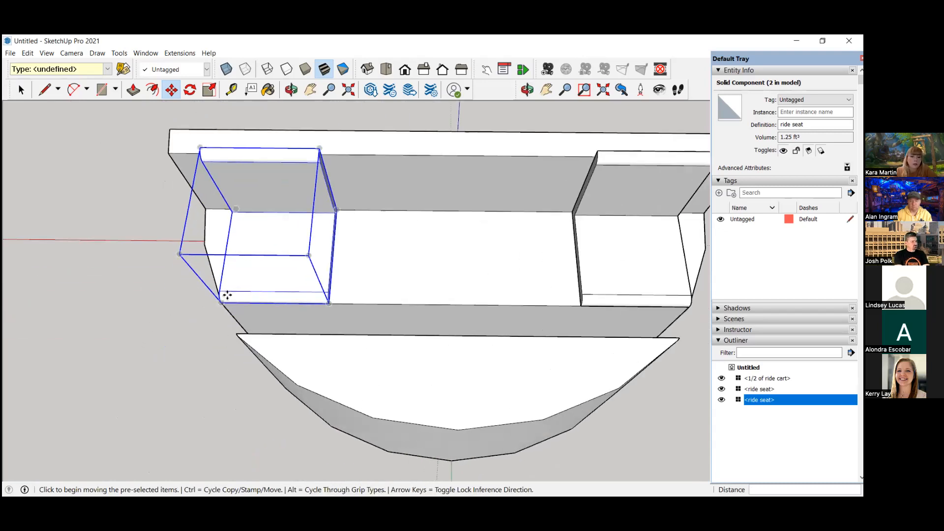
pyautogui.scroll(3, 270, 314)
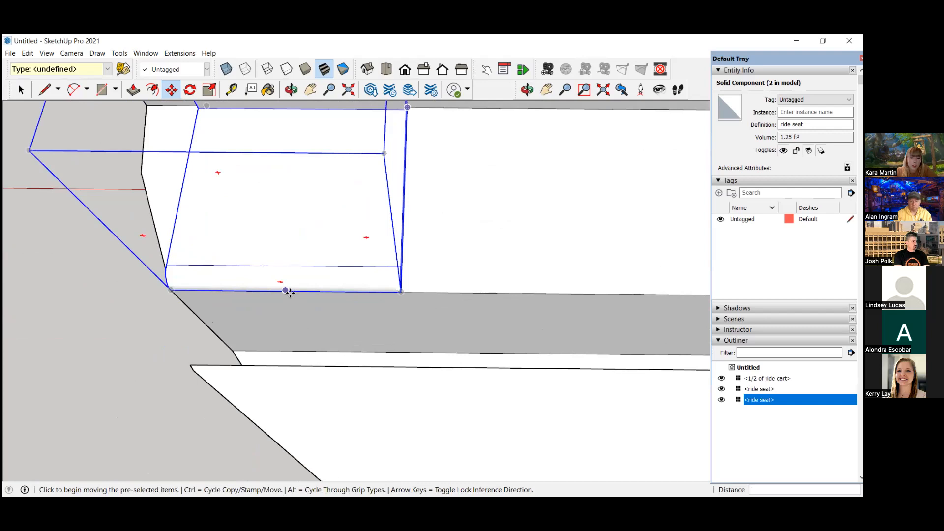
pyautogui.scroll(-4, 287, 291)
pyautogui.click(287, 291)
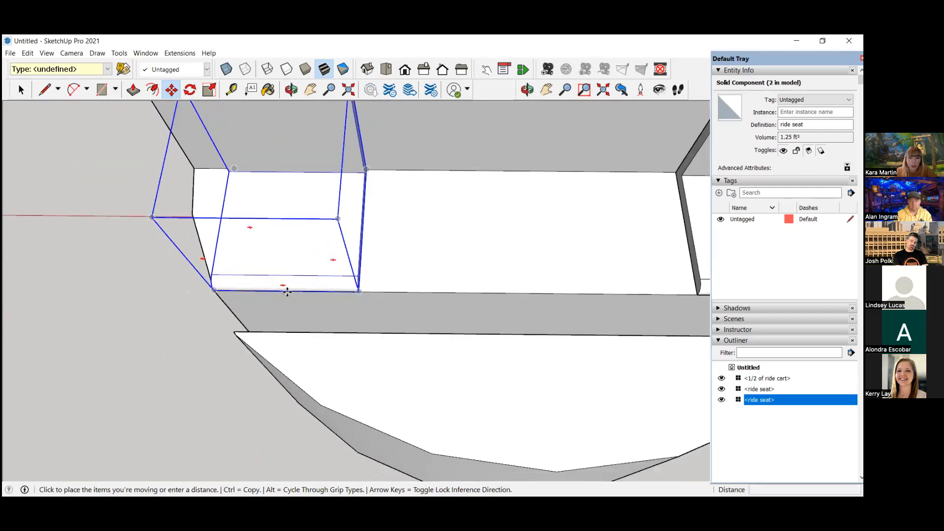
pyautogui.press('ctrl')
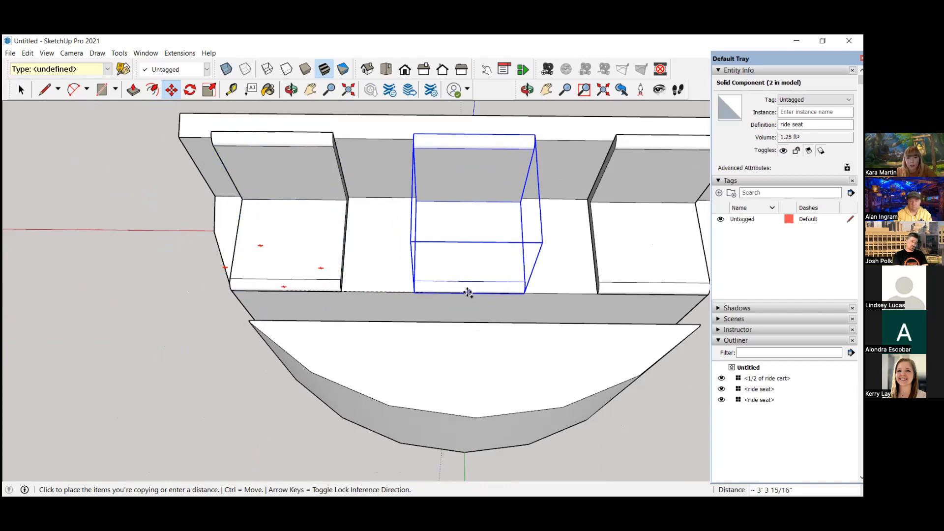
pyautogui.click(468, 293)
pyautogui.scroll(-3, 465, 290)
pyautogui.moveTo(661, 377); pyautogui.dragTo(645, 250, button='middle')
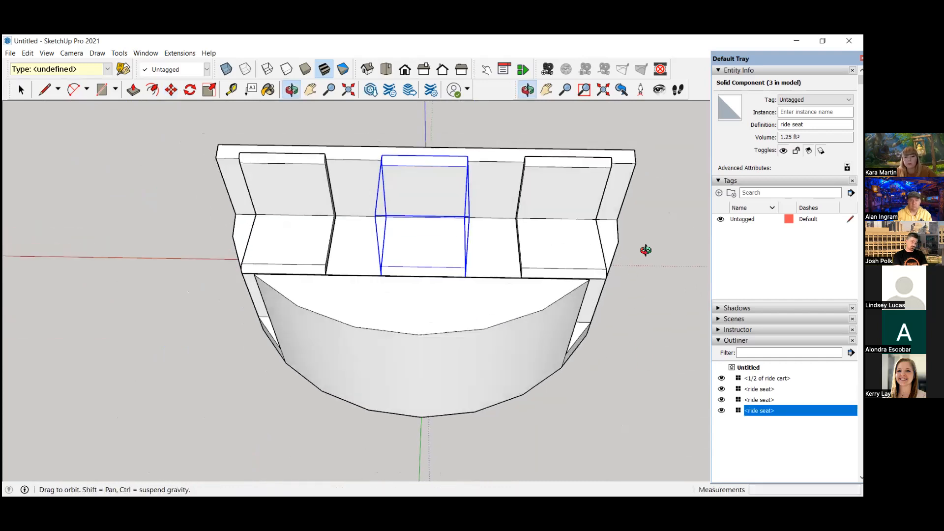
pyautogui.press('m')
pyautogui.click(22, 90)
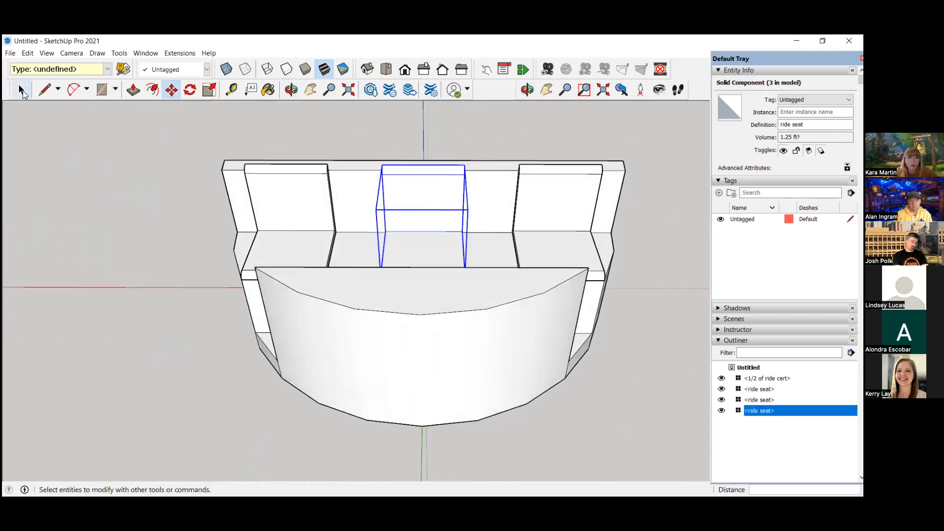
pyautogui.click(51, 135)
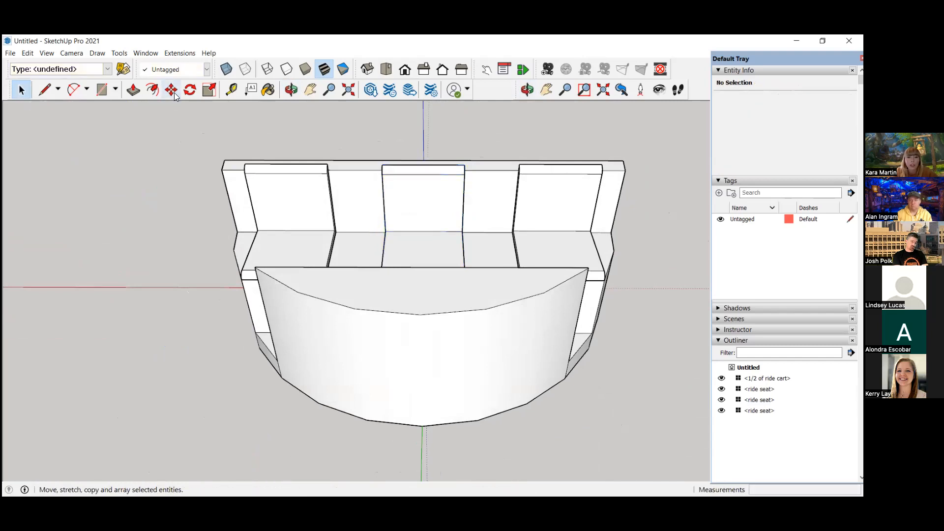
# - Move the left-end seat 6" inward along the bench's front edge
pyautogui.scroll(1, 256, 177)
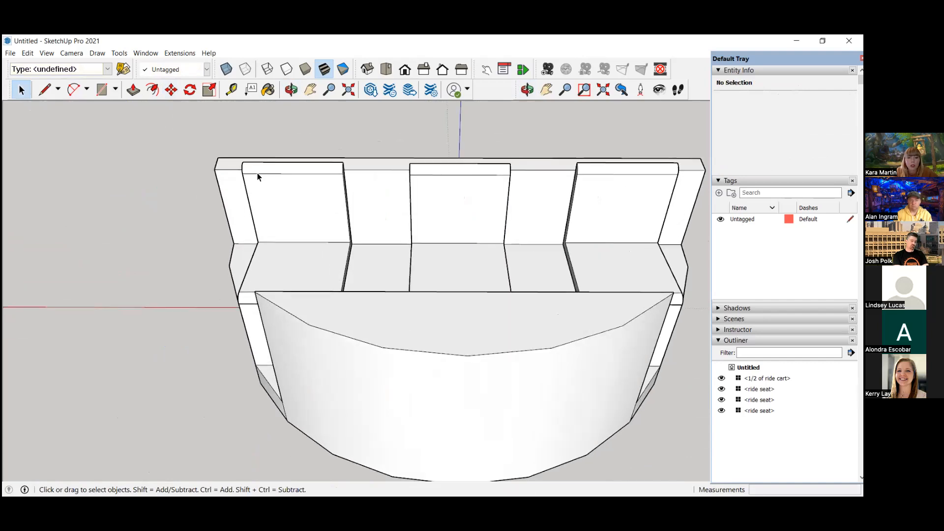
pyautogui.click(260, 179)
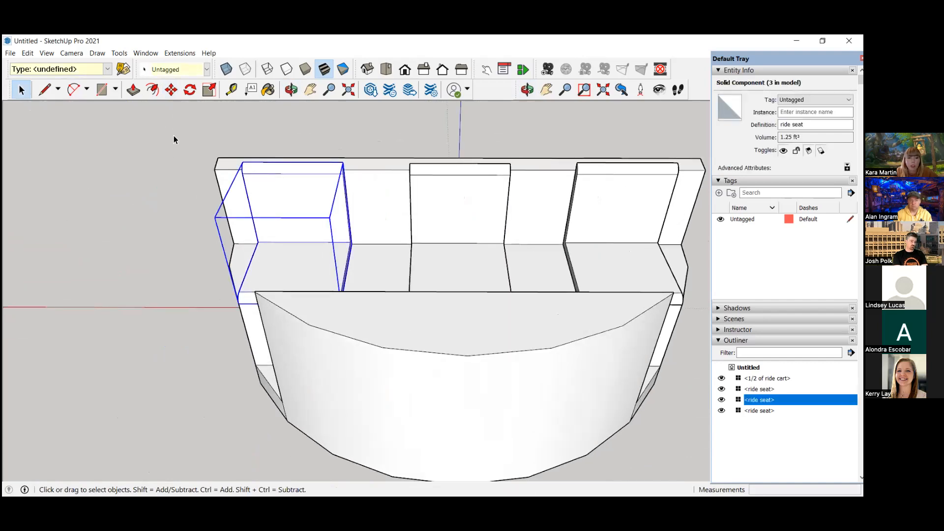
pyautogui.click(171, 89)
pyautogui.scroll(-1, 263, 260)
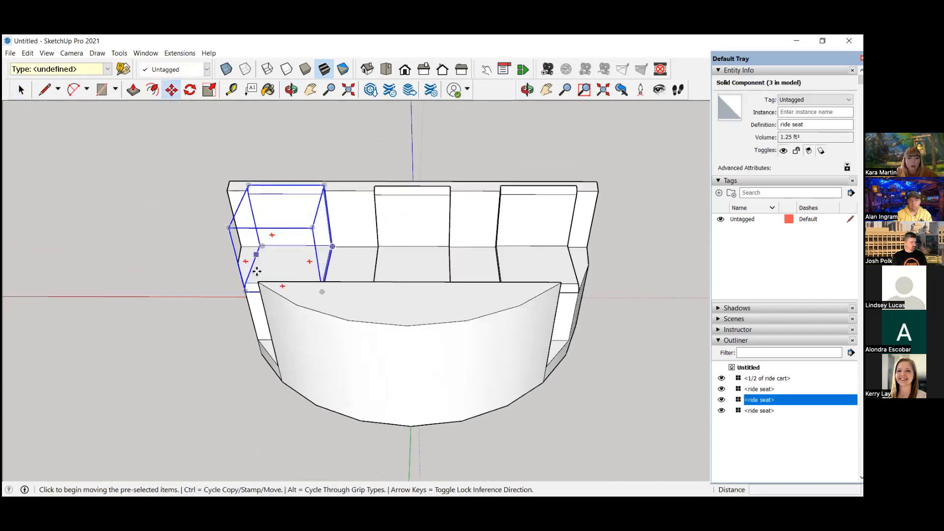
pyautogui.scroll(-1, 207, 276)
pyautogui.moveTo(206, 276); pyautogui.dragTo(217, 308, button='middle')
pyautogui.scroll(2, 216, 308)
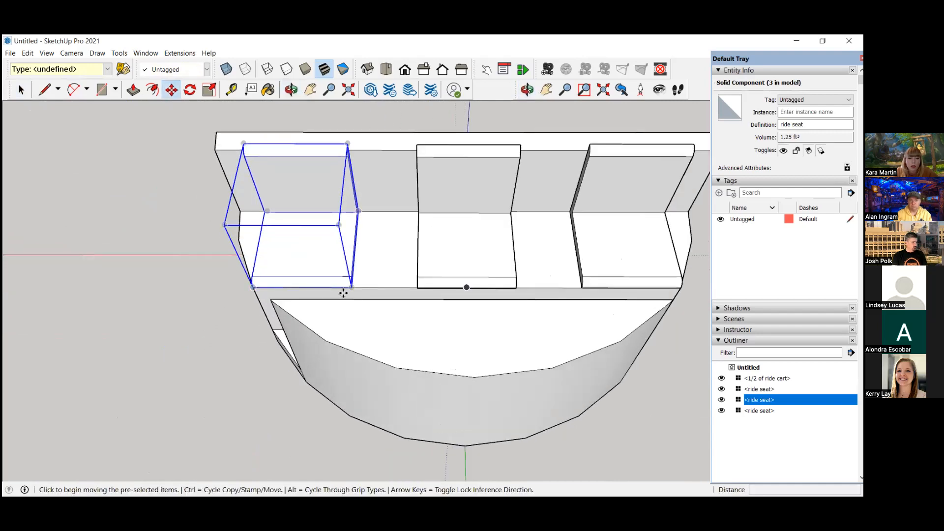
pyautogui.scroll(3, 350, 295)
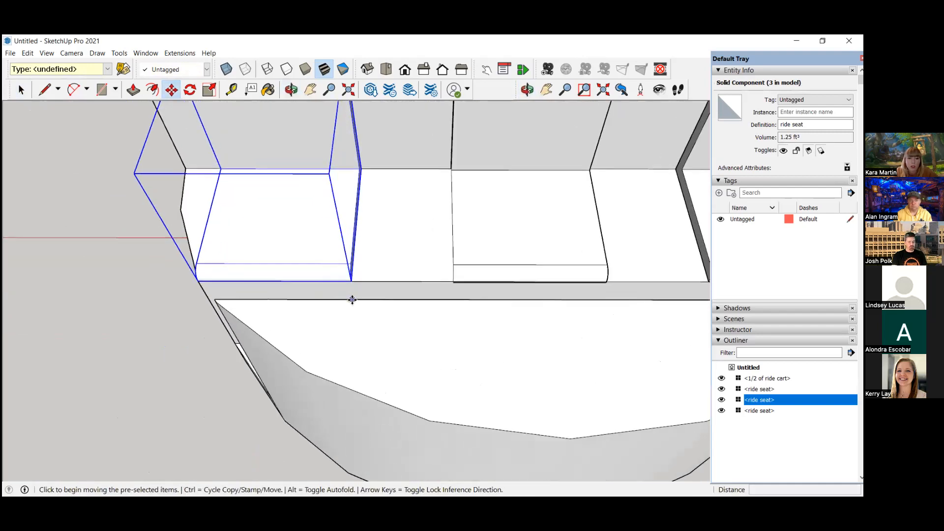
pyautogui.scroll(3, 351, 278)
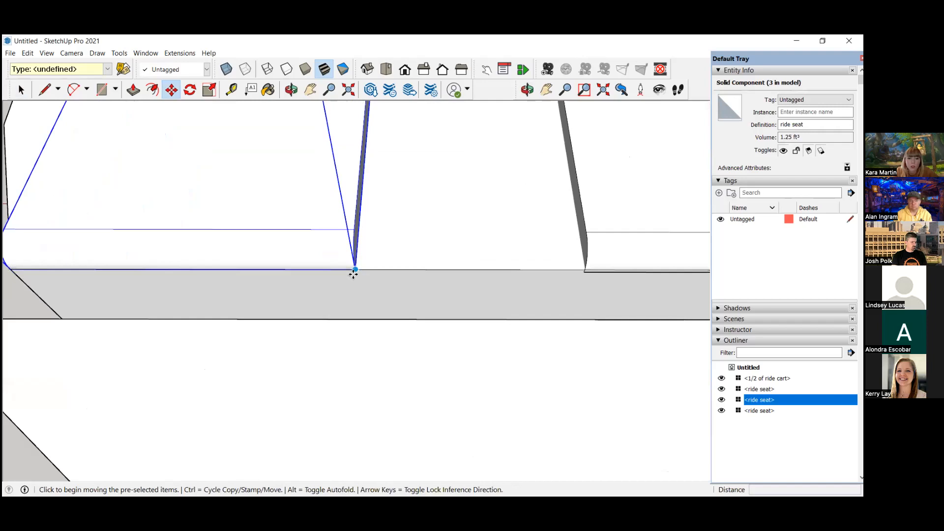
pyautogui.click(354, 271)
pyautogui.scroll(-5, 352, 271)
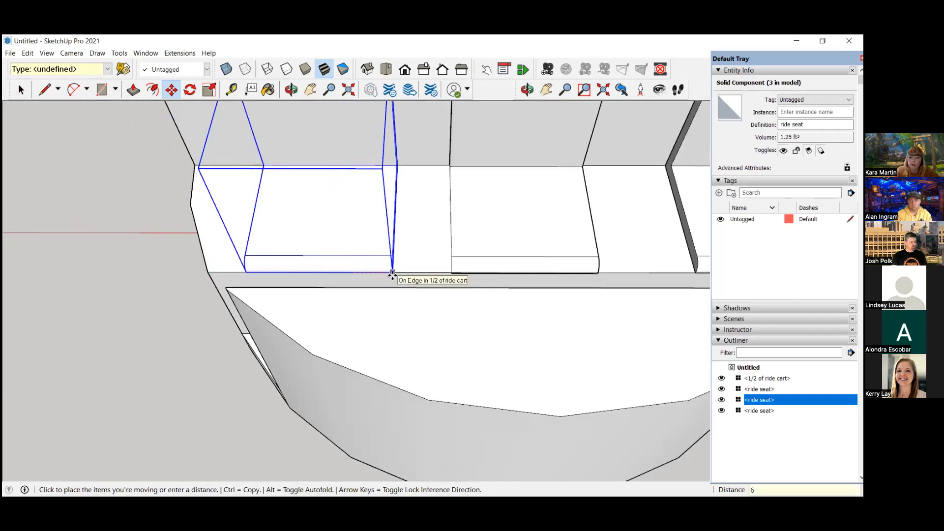
pyautogui.click(392, 273)
pyautogui.scroll(-5, 116, 330)
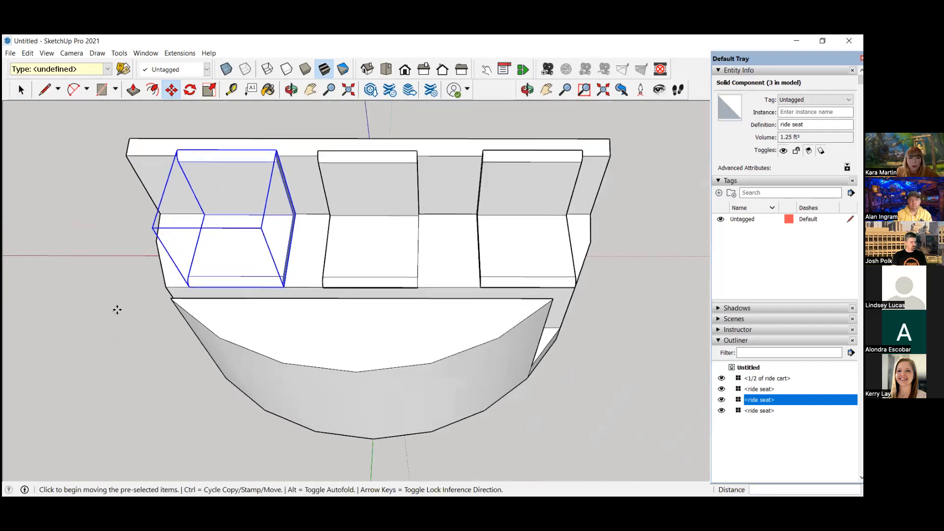
# - Move the right-end seat 6" inward along the bench's front edge and clear the selection
pyautogui.scroll(-2, 117, 309)
pyautogui.click(21, 90)
pyautogui.click(458, 244)
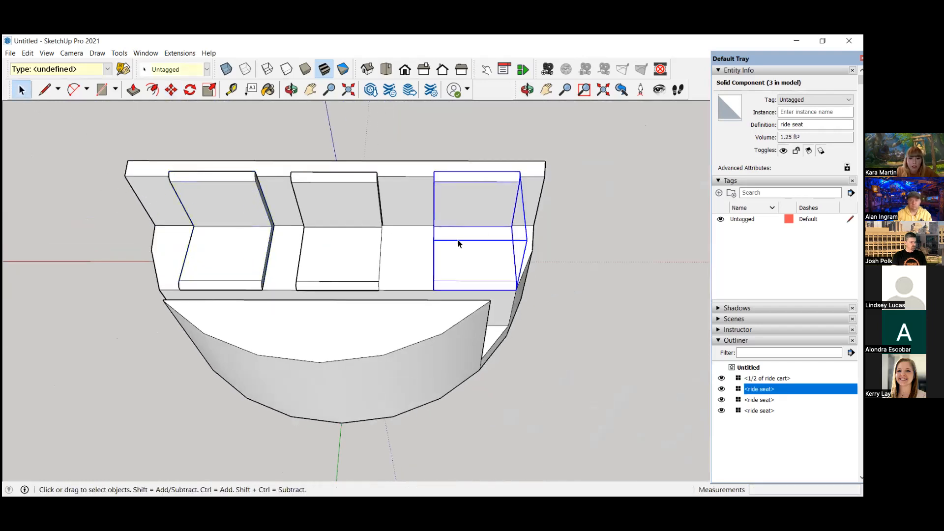
pyautogui.click(171, 89)
pyautogui.scroll(2, 421, 294)
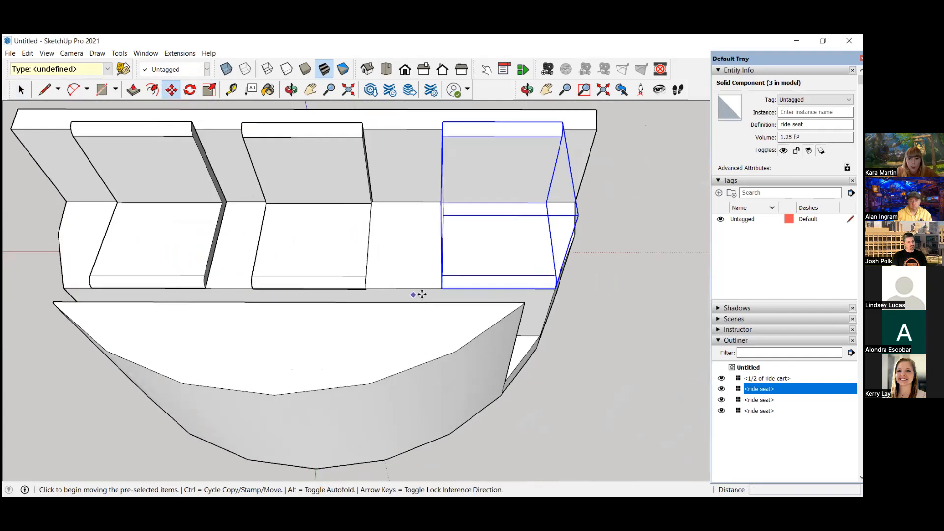
pyautogui.scroll(1, 422, 294)
pyautogui.click(446, 290)
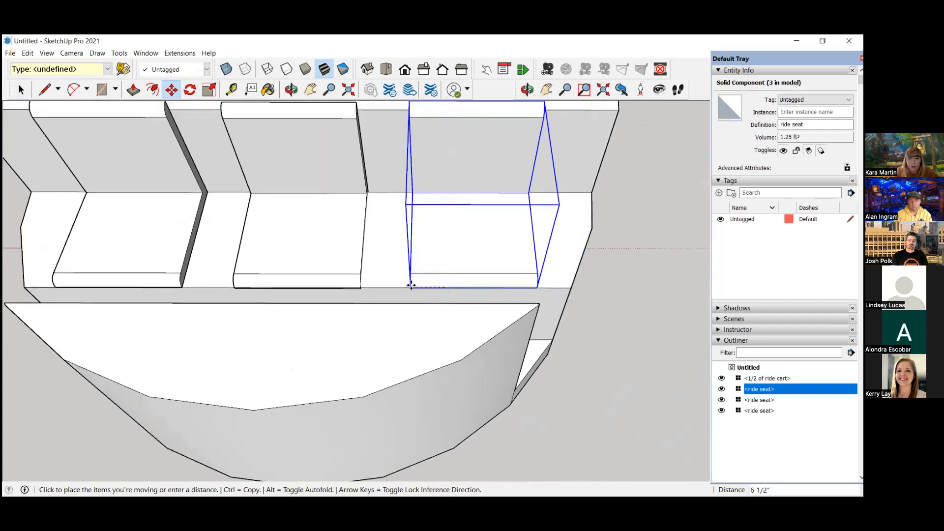
pyautogui.write('6')
pyautogui.press('Return')
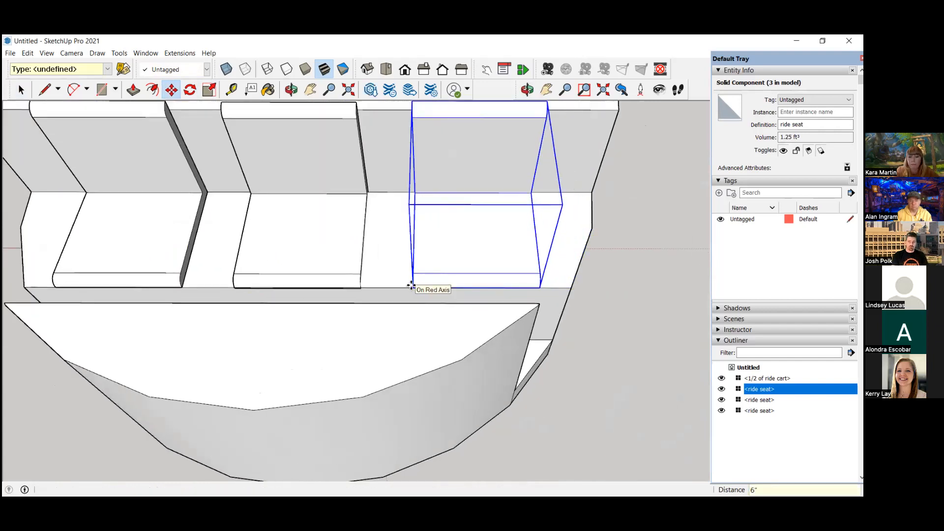
pyautogui.scroll(-5, 411, 286)
pyautogui.moveTo(598, 356); pyautogui.dragTo(322, 207, button='middle')
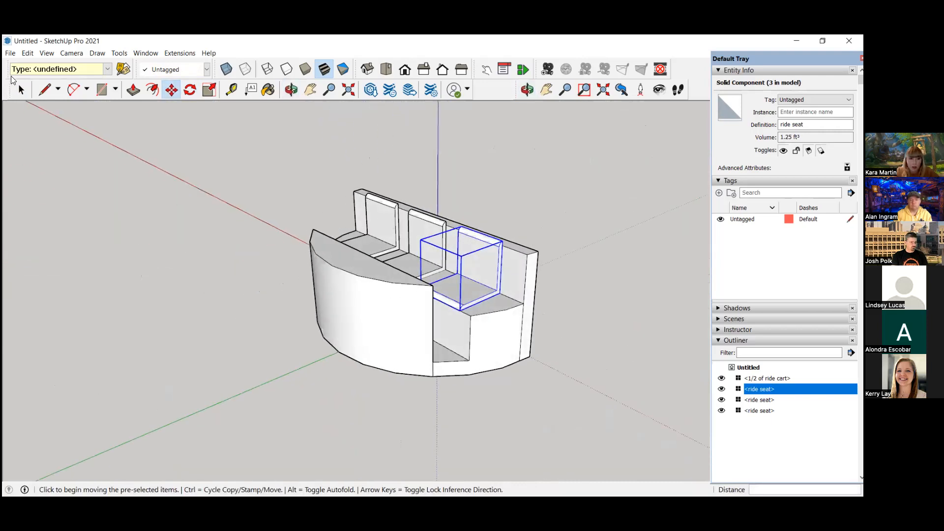
pyautogui.click(21, 90)
pyautogui.scroll(-2, 141, 148)
pyautogui.click(464, 167)
# - Open the half ride cart component for editing, with its back wall's top face in close view
pyautogui.moveTo(488, 235); pyautogui.dragTo(358, 179, button='middle')
pyautogui.scroll(-2, 519, 232)
pyautogui.scroll(5, 432, 204)
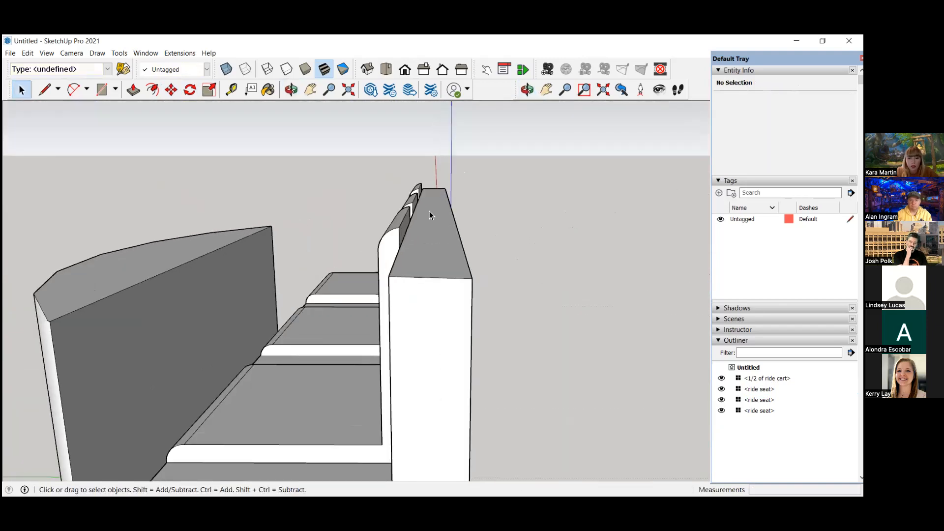
pyautogui.scroll(-2, 429, 215)
pyautogui.scroll(-1, 425, 236)
pyautogui.doubleClick(424, 236)
pyautogui.scroll(1, 424, 236)
pyautogui.scroll(-1, 423, 231)
pyautogui.click(517, 220)
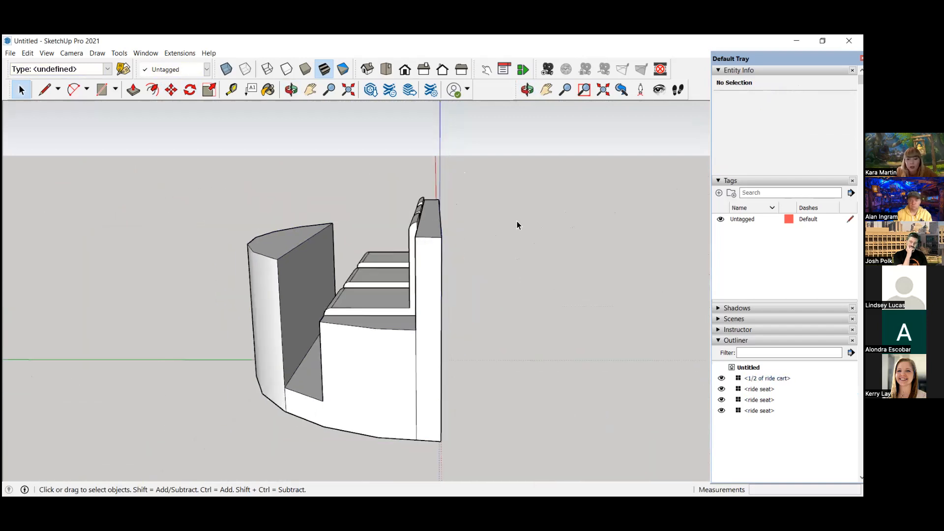
pyautogui.doubleClick(285, 251)
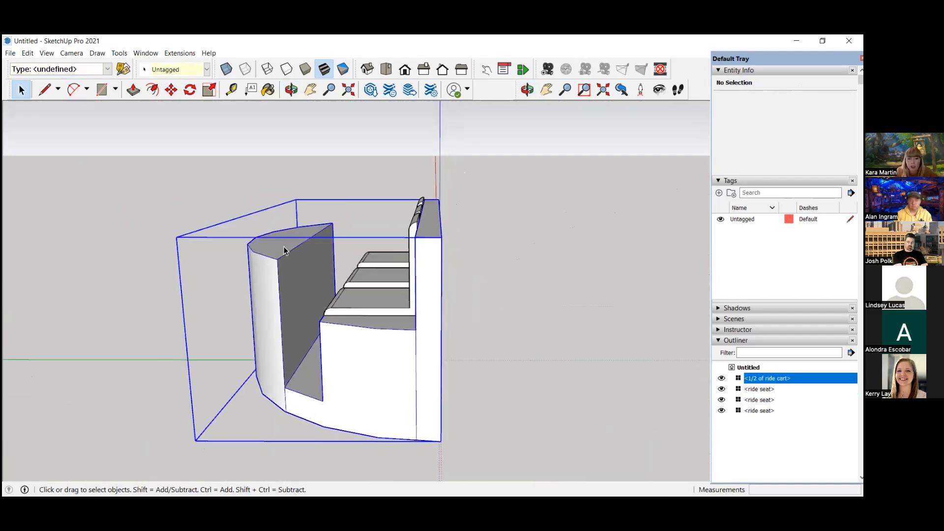
pyautogui.scroll(3, 435, 205)
pyautogui.moveTo(435, 205); pyautogui.dragTo(453, 196, button='middle')
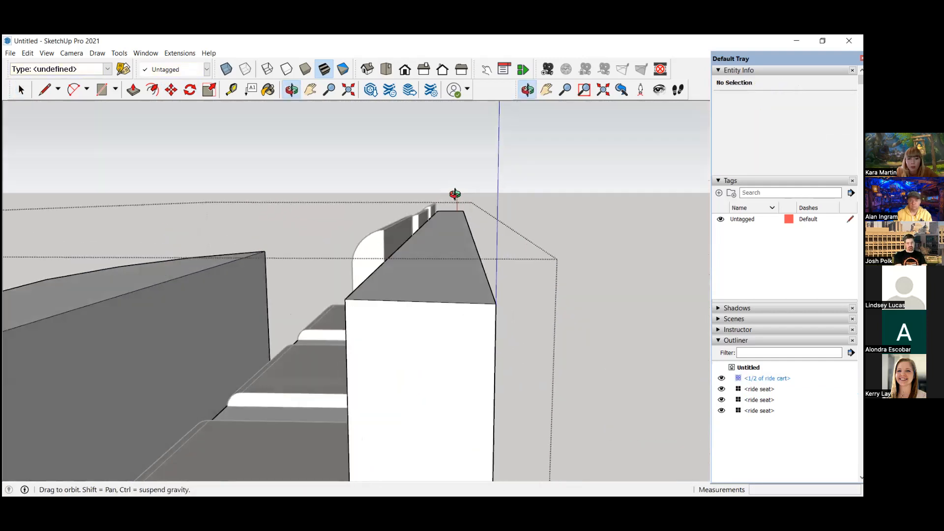
# - Raise the top face of the cart's back wall 2" with Push/Pull and leave the component
pyautogui.click(133, 90)
pyautogui.click(411, 273)
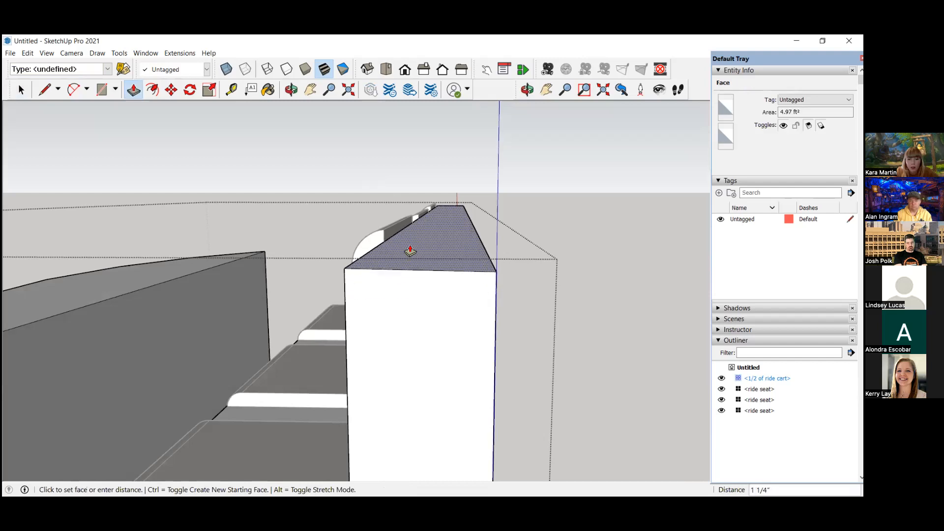
pyautogui.scroll(2, 379, 235)
pyautogui.scroll(3, 375, 239)
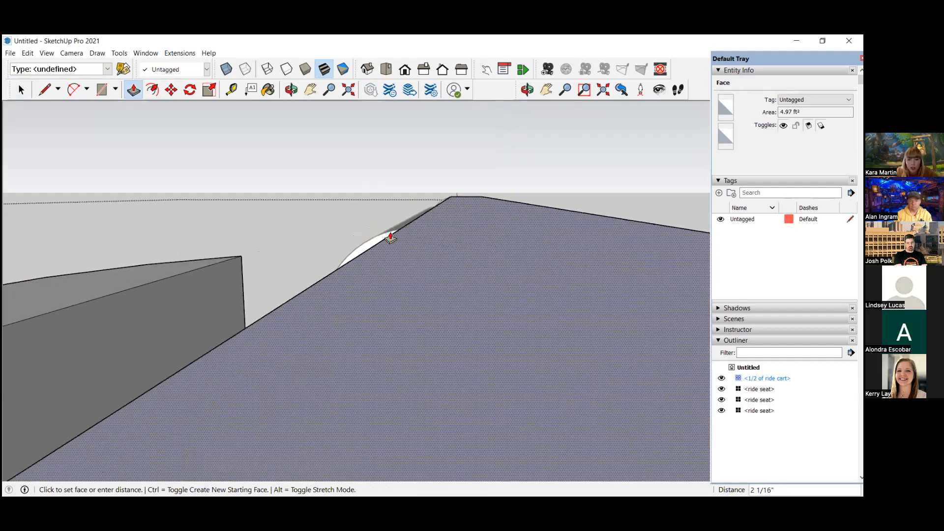
pyautogui.scroll(-2, 418, 256)
pyautogui.moveTo(414, 241)
pyautogui.mouseDown(button='middle')
pyautogui.moveTo(436, 257)
pyautogui.moveTo(432, 247)
pyautogui.mouseUp(button='middle')
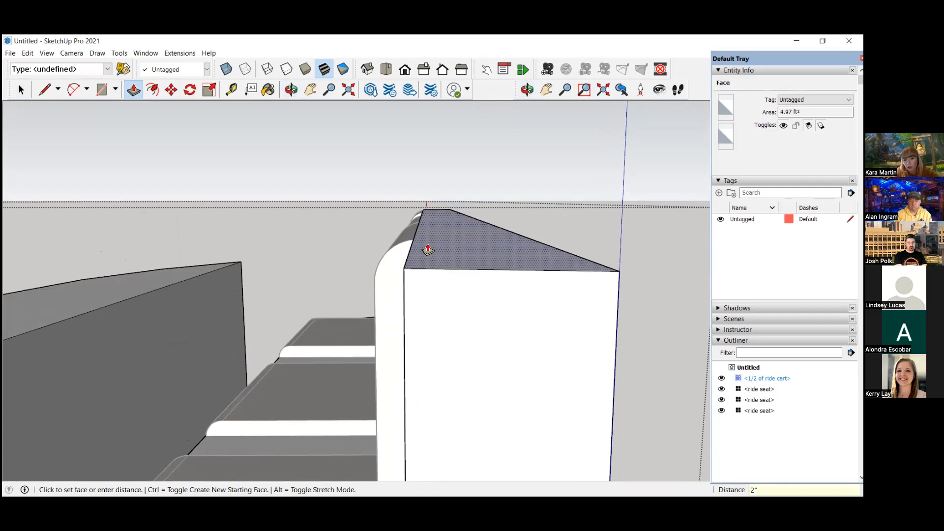
pyautogui.click(428, 248)
pyautogui.moveTo(428, 248); pyautogui.dragTo(384, 215, button='middle')
pyautogui.press('space')
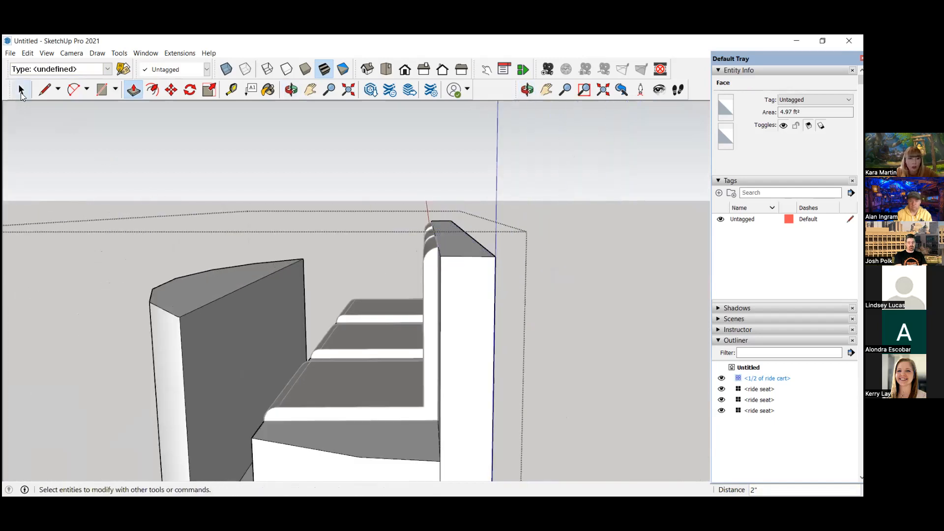
pyautogui.scroll(-5, 365, 210)
pyautogui.moveTo(369, 212); pyautogui.dragTo(452, 207, button='middle')
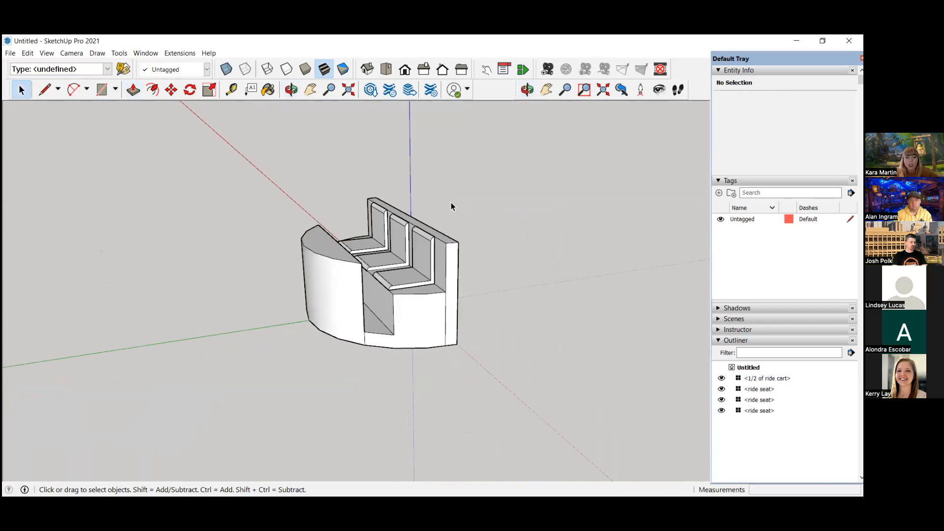
# - Draw an upright circle with a 4" radius centred on the midpoint of the cart back's bottom edge
pyautogui.moveTo(186, 171); pyautogui.dragTo(340, 188, button='middle')
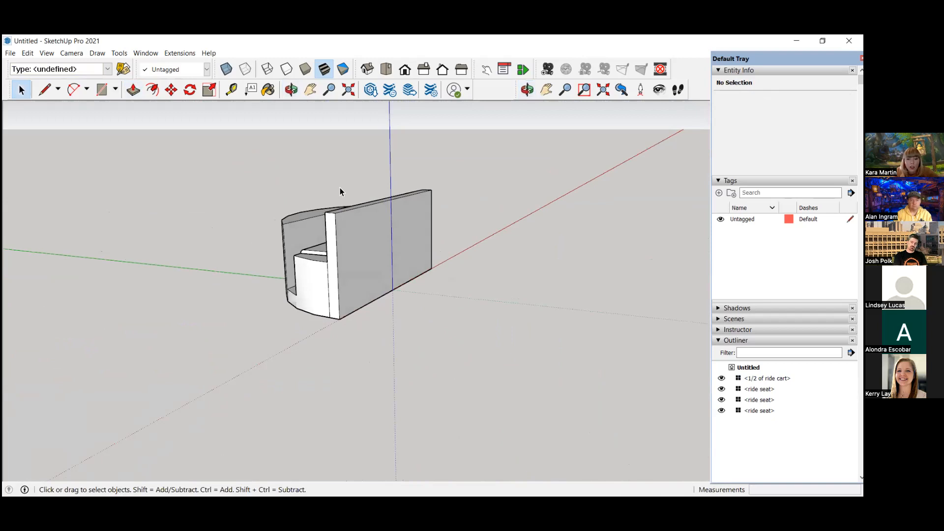
pyautogui.scroll(4, 479, 291)
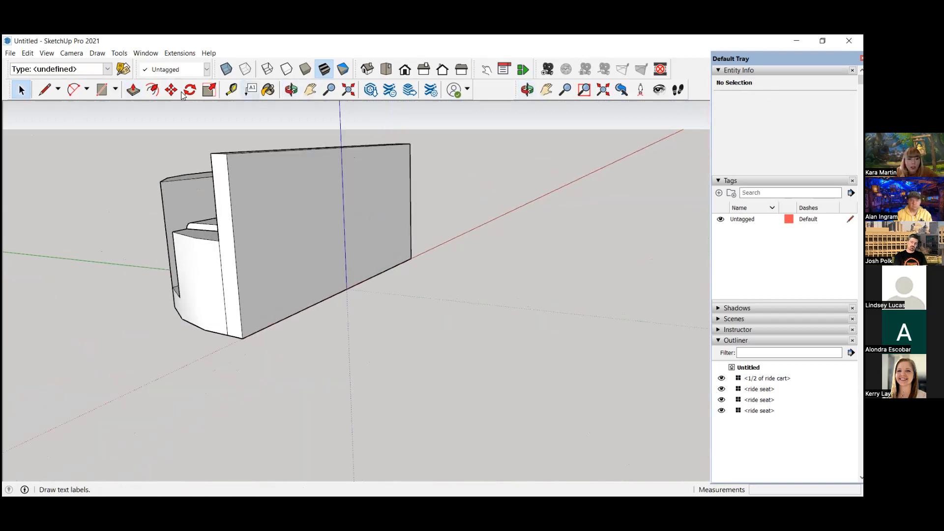
pyautogui.click(116, 90)
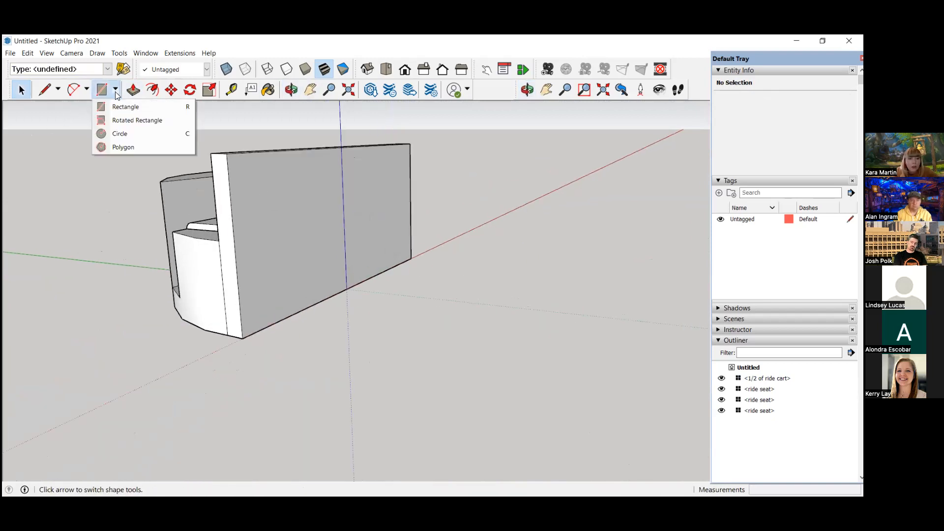
pyautogui.click(120, 134)
pyautogui.scroll(3, 350, 255)
pyautogui.moveTo(350, 256); pyautogui.dragTo(86, 215, button='middle')
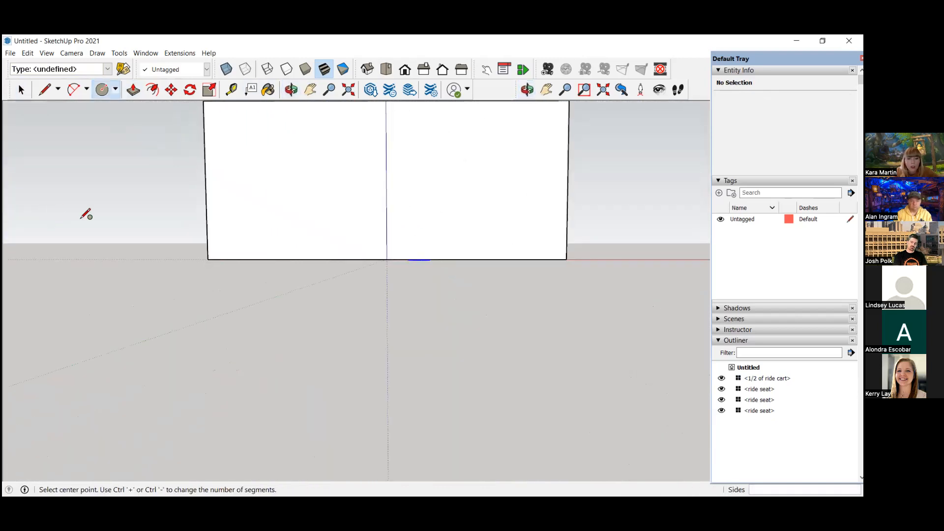
pyautogui.scroll(3, 387, 258)
pyautogui.click(387, 259)
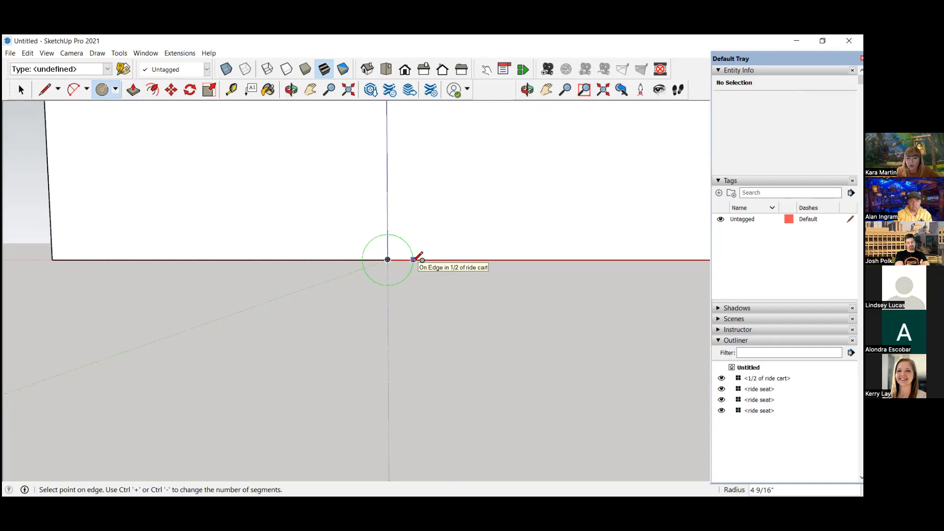
pyautogui.press('Return')
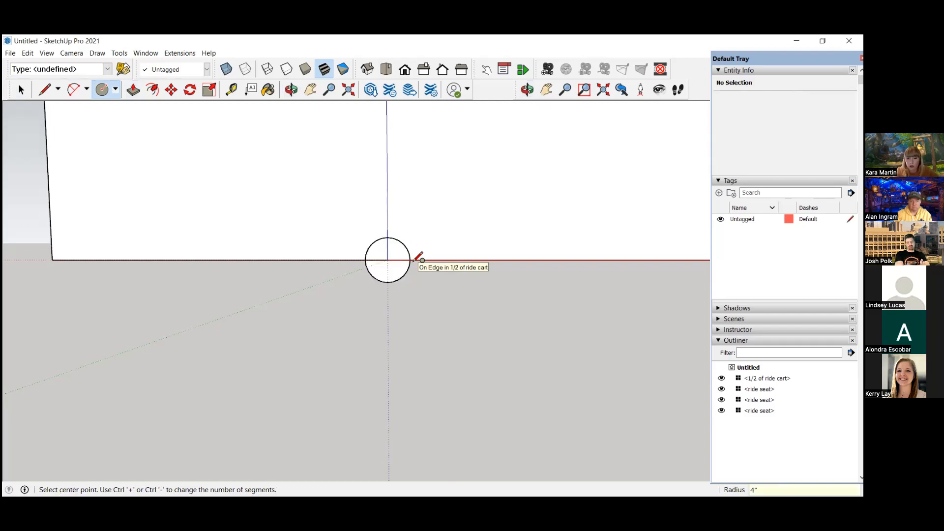
pyautogui.click(21, 89)
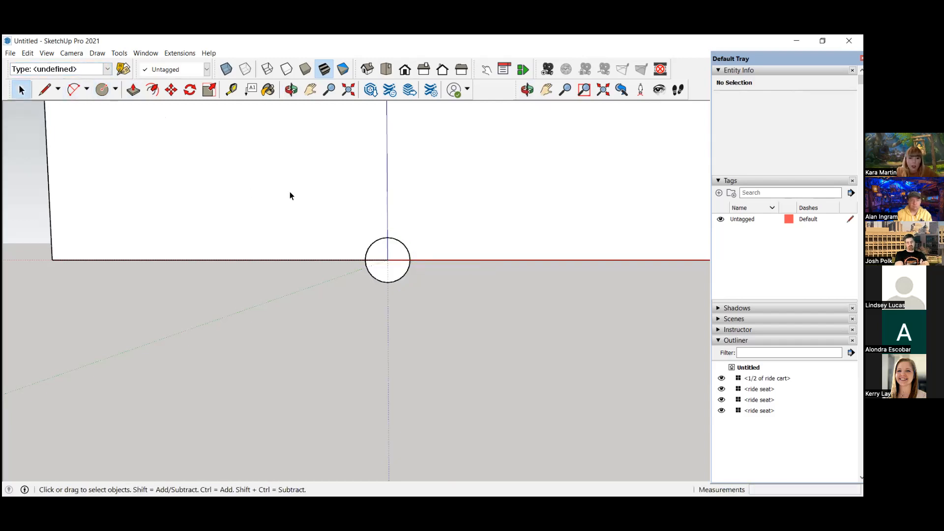
# - Move the whole circle straight out behind the cart along the green axis and clear the selection
pyautogui.moveTo(305, 209); pyautogui.dragTo(474, 336)
pyautogui.scroll(-3, 474, 335)
pyautogui.moveTo(474, 340); pyautogui.dragTo(261, 373, button='middle')
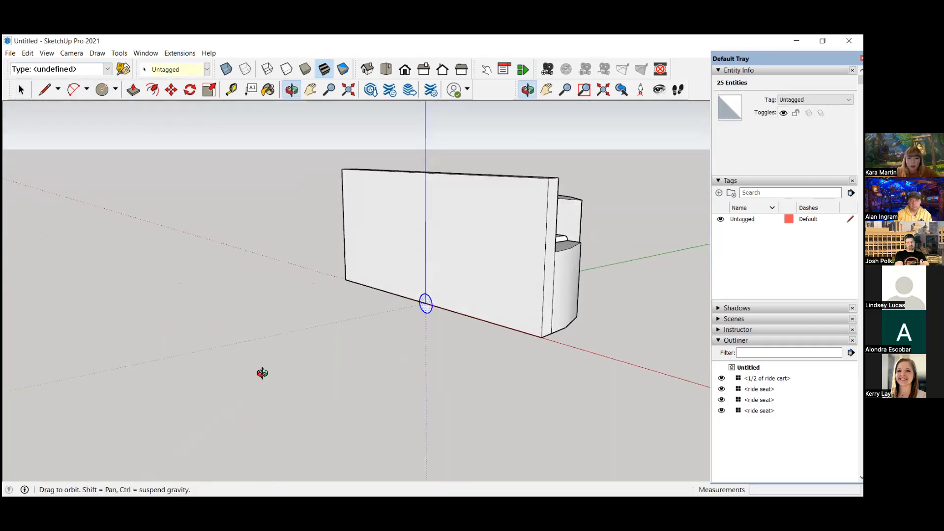
pyautogui.click(171, 90)
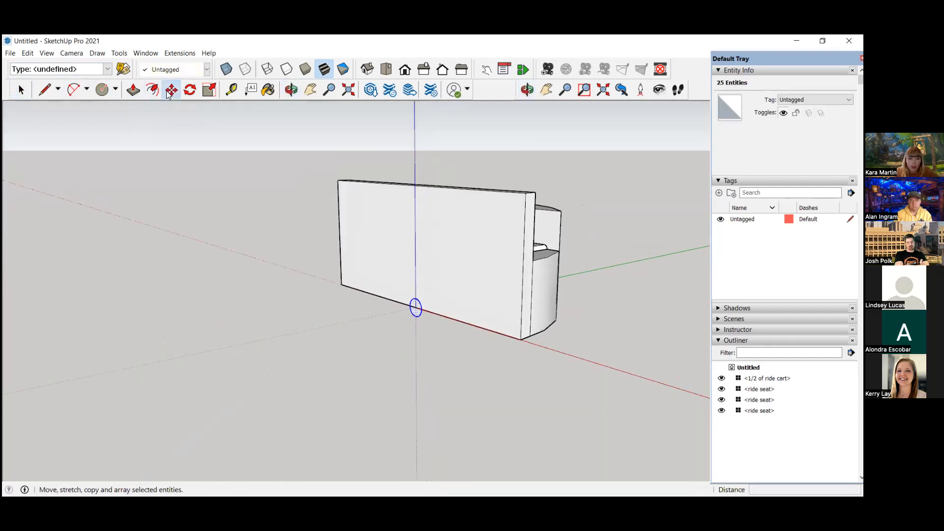
pyautogui.click(439, 324)
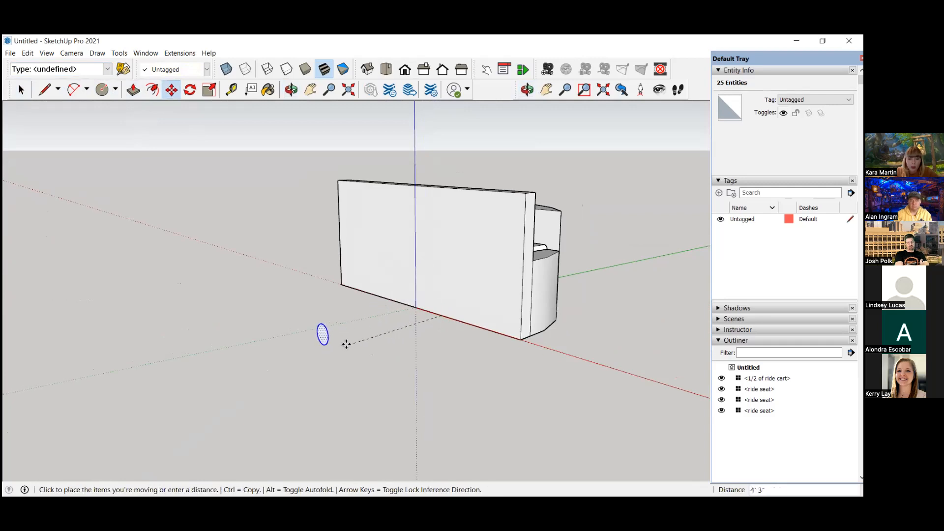
pyautogui.click(305, 342)
pyautogui.scroll(-1, 234, 262)
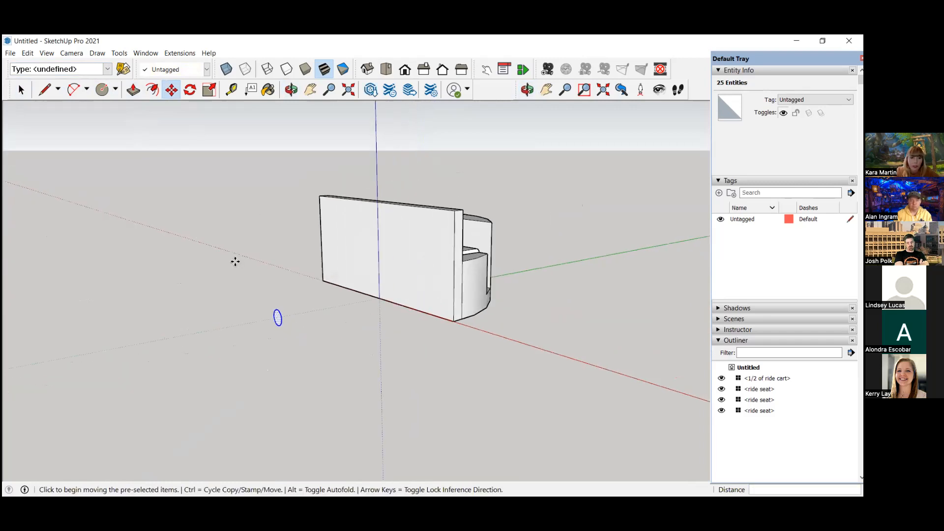
pyautogui.scroll(5, 223, 324)
pyautogui.moveTo(226, 325); pyautogui.dragTo(384, 318, button='middle')
pyautogui.scroll(4, 413, 310)
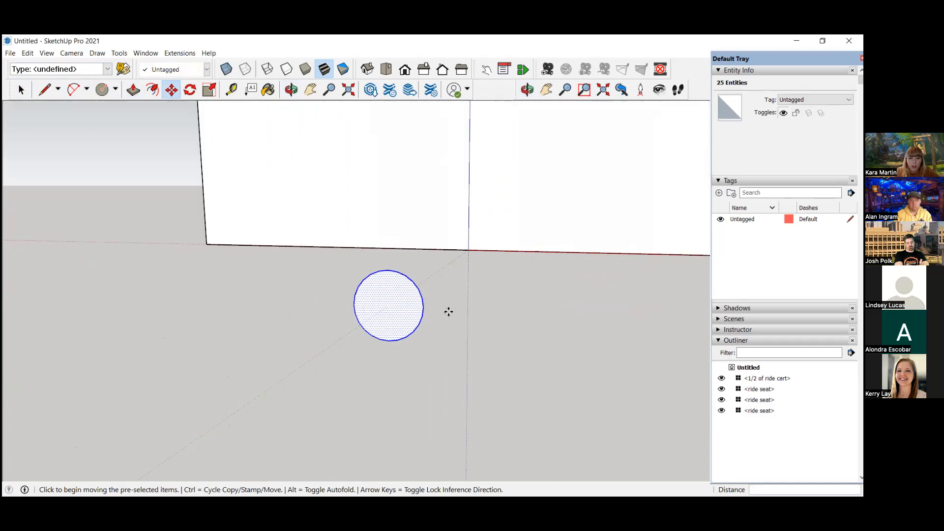
pyautogui.click(20, 90)
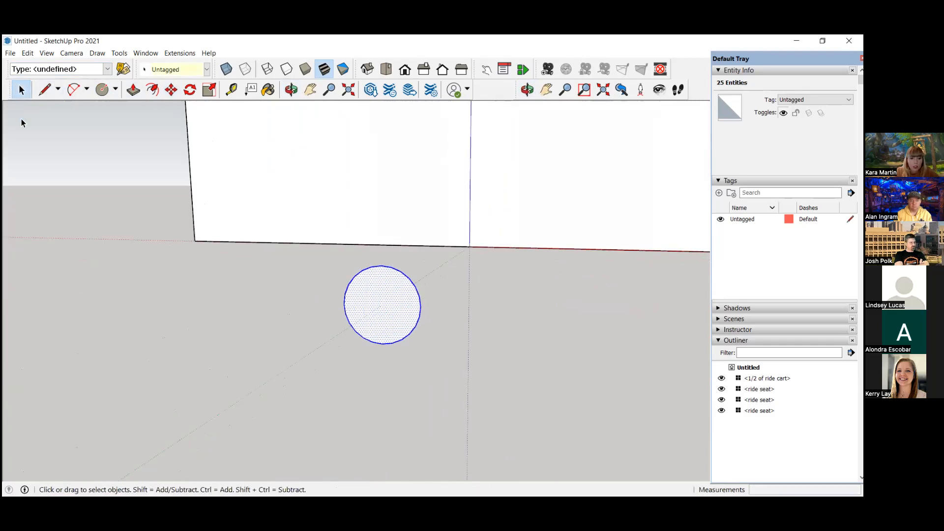
pyautogui.click(137, 228)
pyautogui.scroll(1, 402, 361)
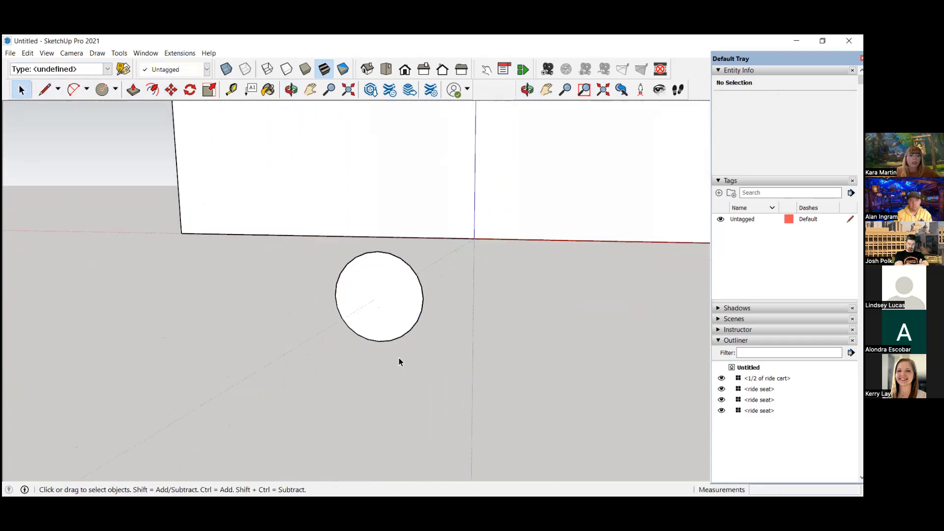
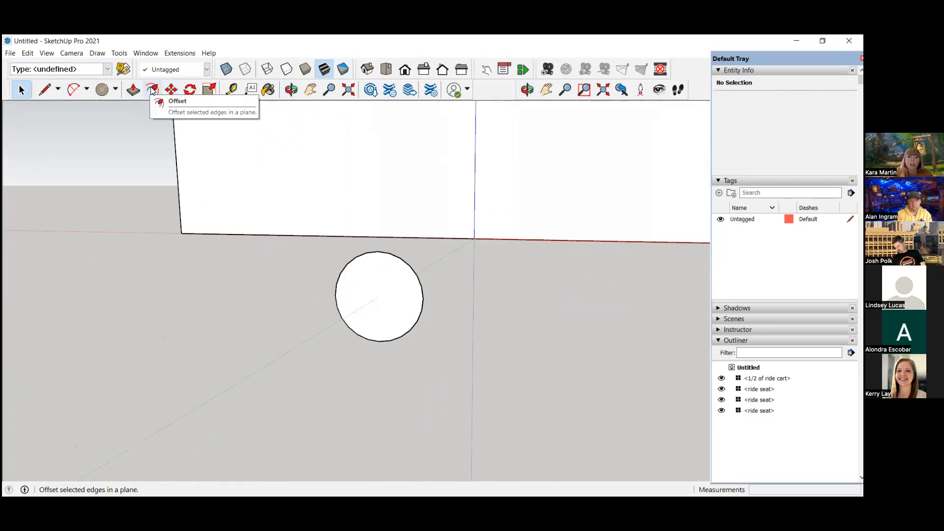
# - Offset the circle inward and repeat the same offset on the inner face to form three concentric circles
pyautogui.click(152, 89)
pyautogui.scroll(1, 365, 276)
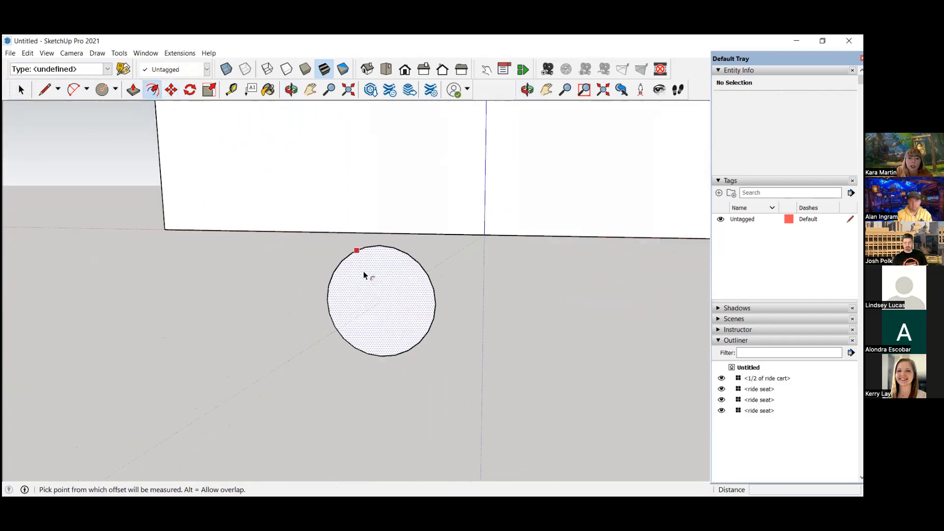
pyautogui.click(366, 276)
pyautogui.scroll(1, 382, 263)
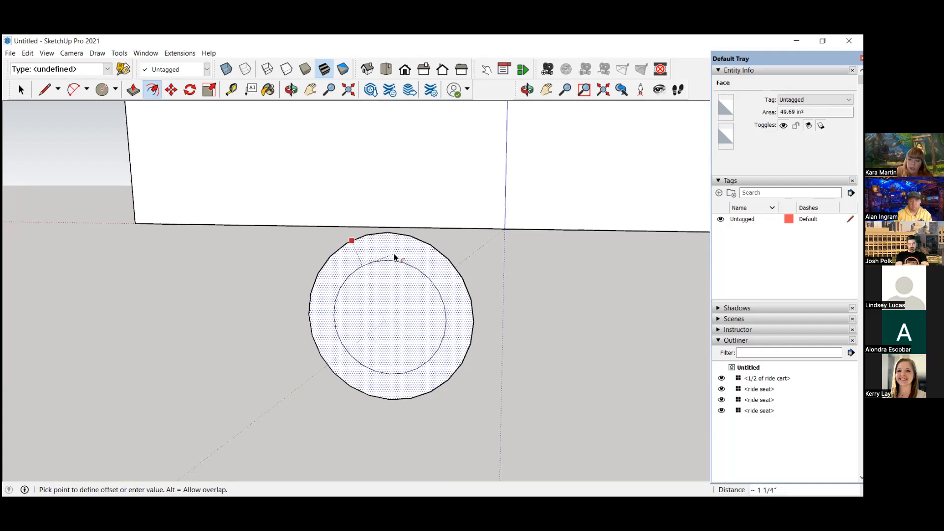
pyautogui.click(394, 257)
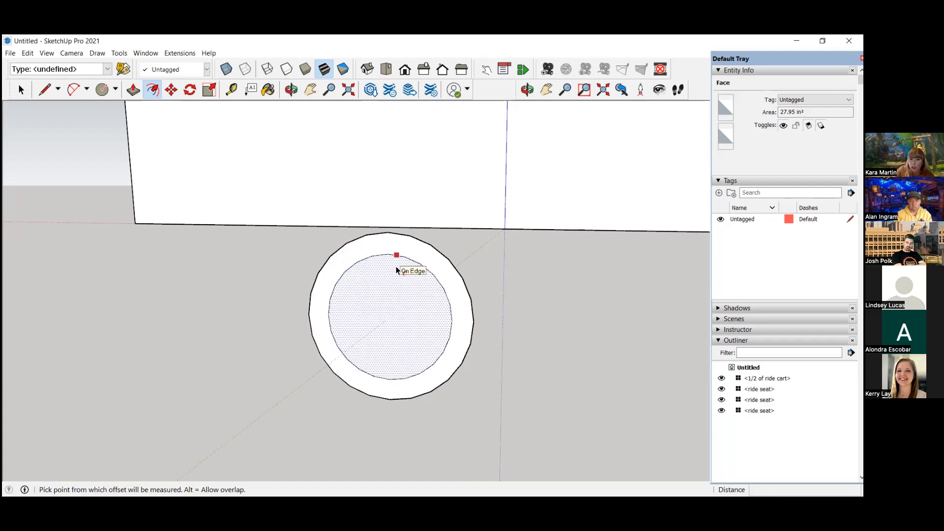
pyautogui.scroll(1, 389, 295)
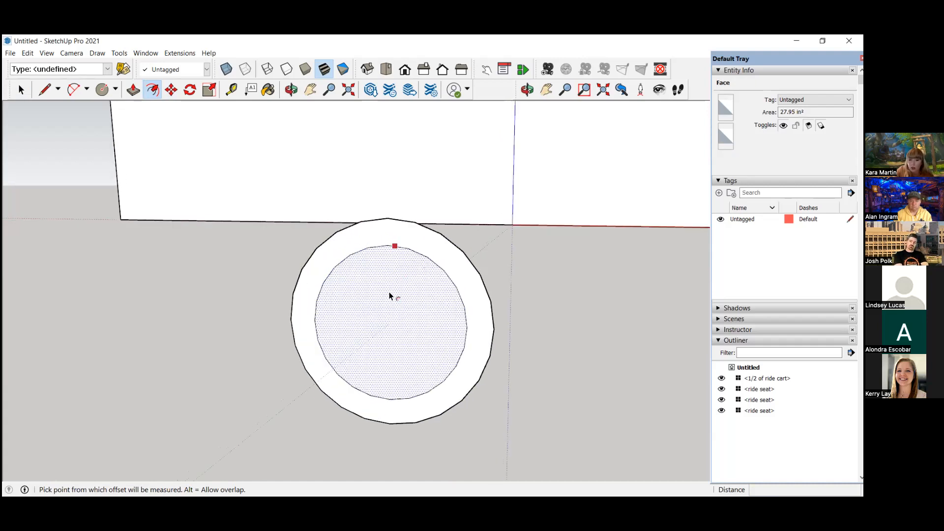
pyautogui.doubleClick(391, 293)
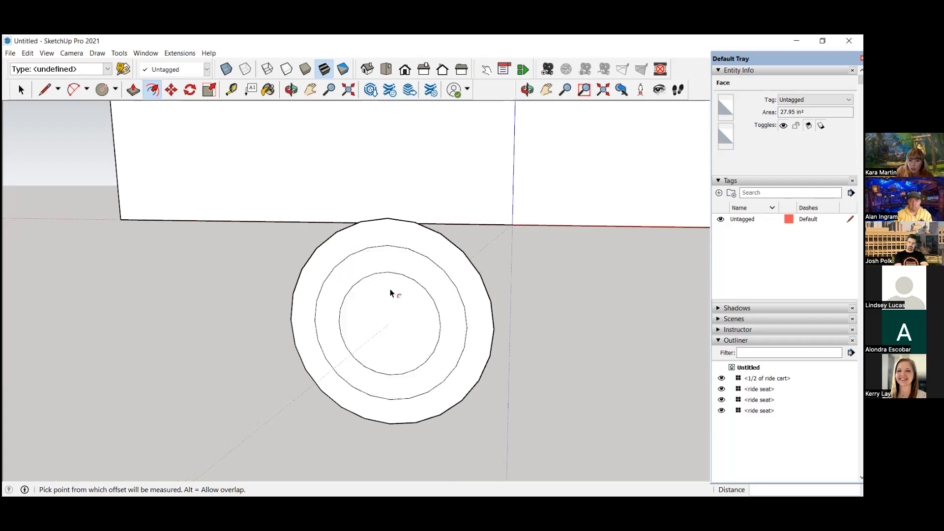
pyautogui.scroll(-2, 393, 291)
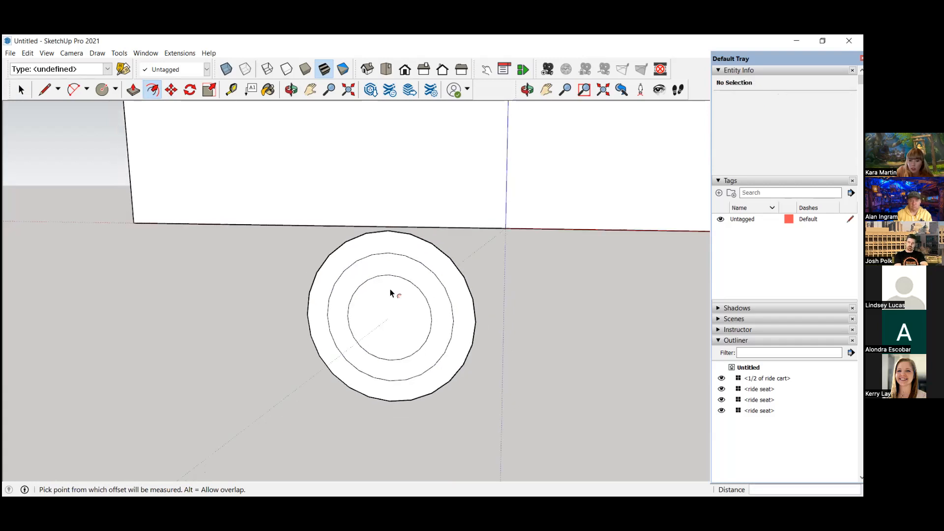
# - Extrude the outermost ring of the concentric circles 3" away from the cart with Push/Pull
pyautogui.click(387, 353)
pyautogui.moveTo(464, 352)
pyautogui.mouseDown(button='middle')
pyautogui.moveTo(506, 350)
pyautogui.moveTo(476, 356)
pyautogui.mouseUp(button='middle')
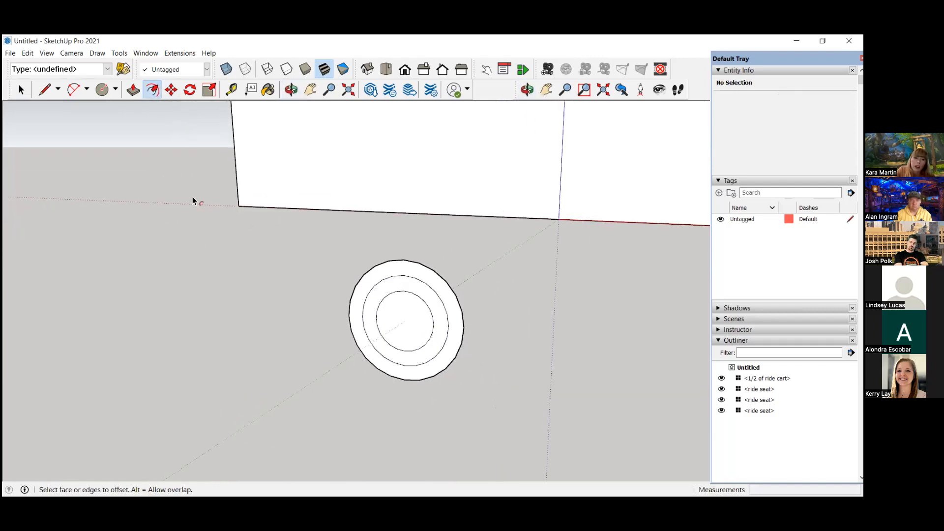
pyautogui.click(136, 93)
pyautogui.scroll(-3, 263, 231)
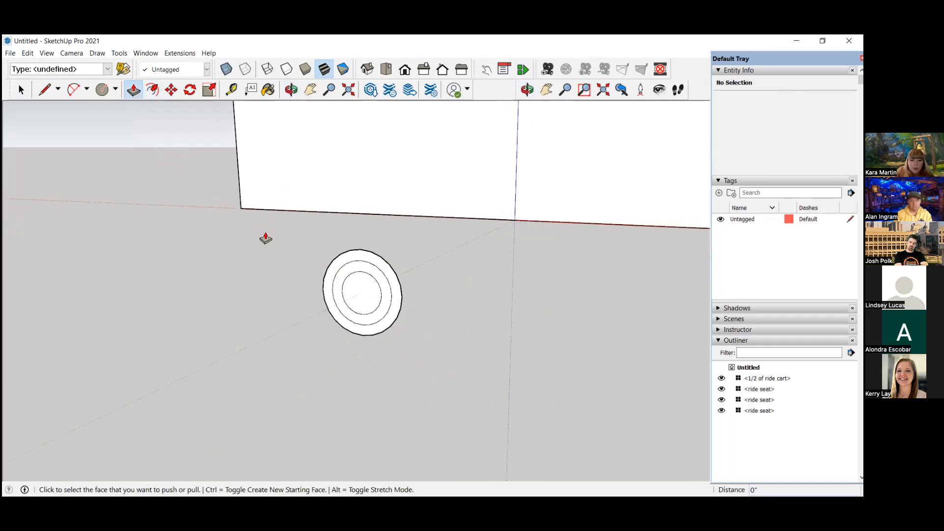
pyautogui.scroll(3, 339, 319)
pyautogui.scroll(2, 319, 251)
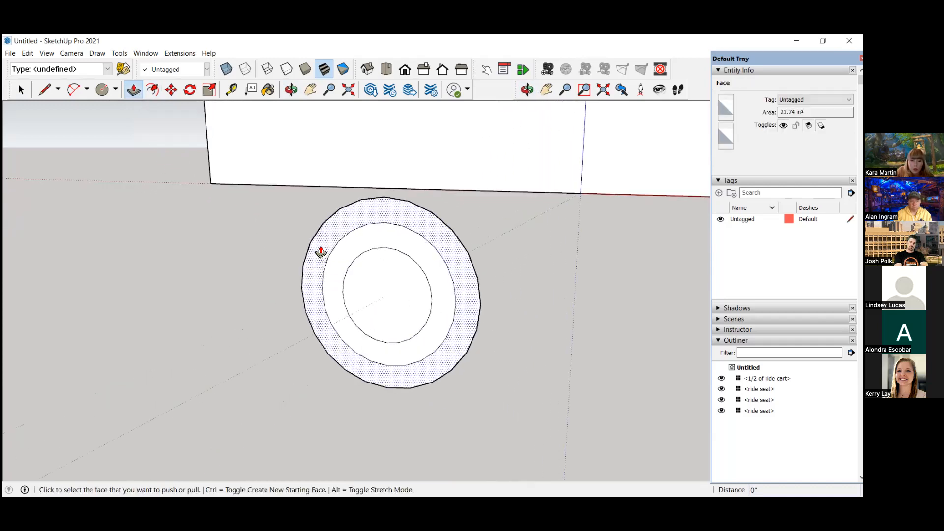
pyautogui.click(320, 251)
pyautogui.scroll(-3, 319, 250)
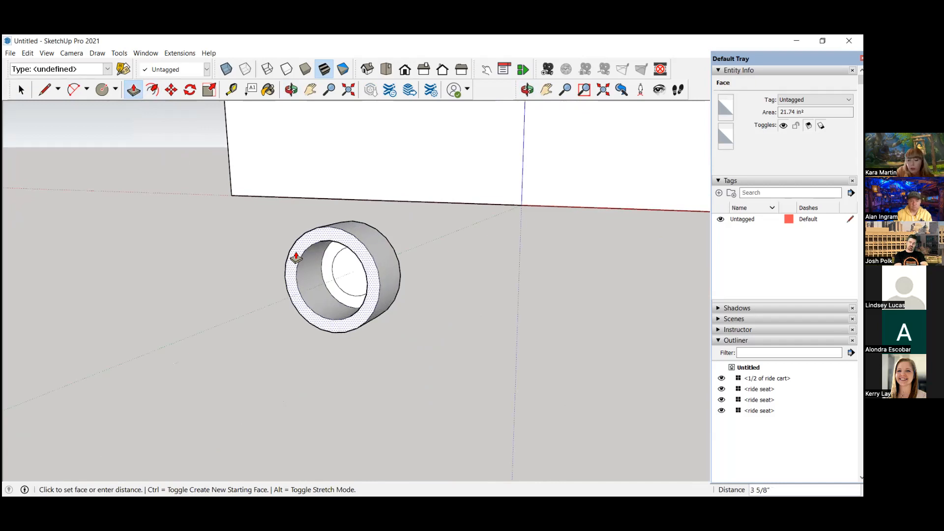
pyautogui.press('Return')
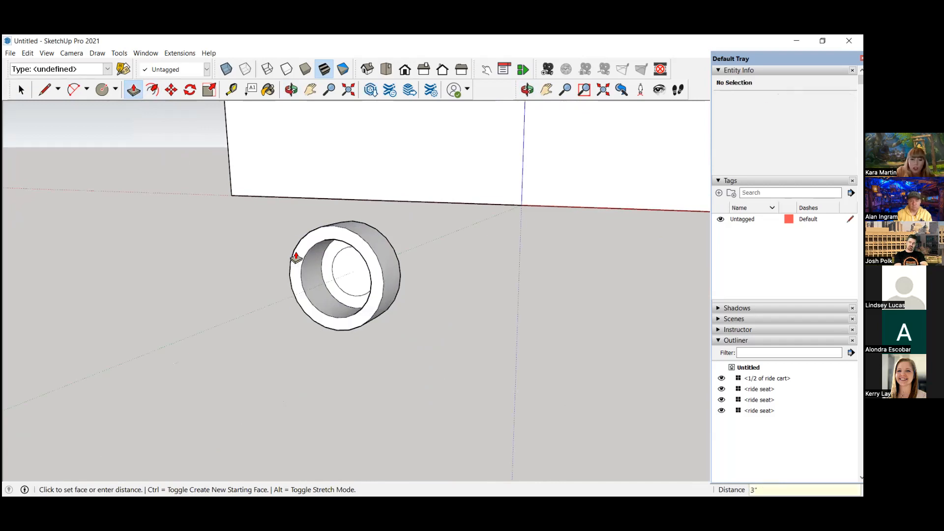
pyautogui.scroll(1, 276, 320)
pyautogui.scroll(3, 277, 320)
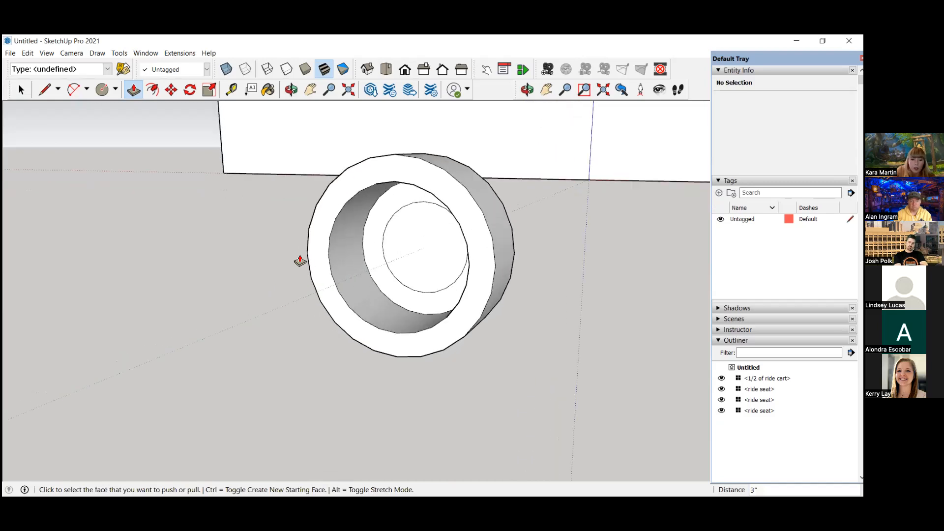
# - Push/Pull the recessed ring face inside the wheel outward by 2.5"
pyautogui.click(378, 231)
pyautogui.scroll(1, 360, 241)
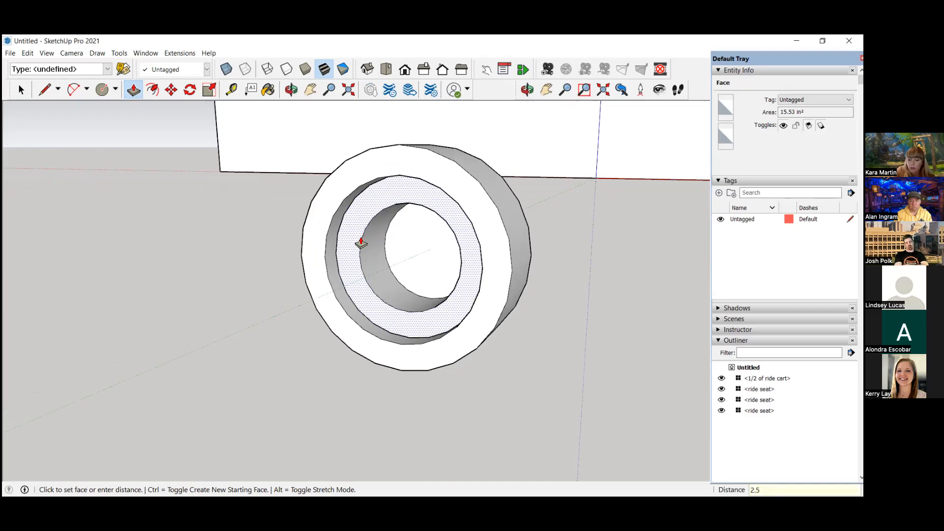
pyautogui.write('"')
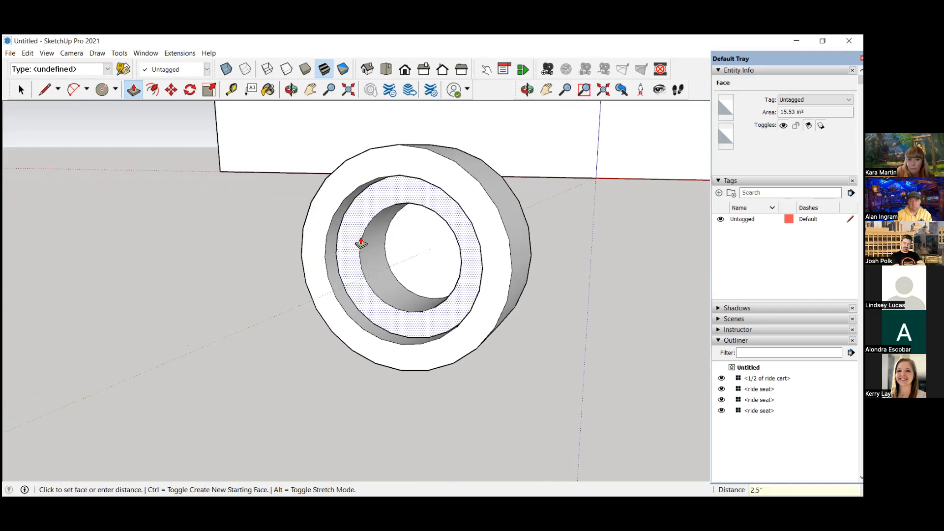
pyautogui.press('Return')
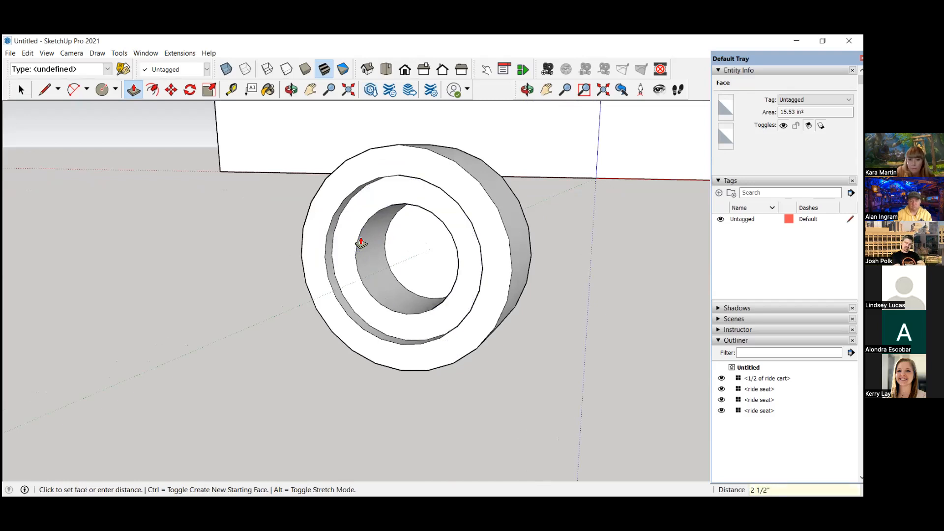
# - Push/Pull the wheel's recessed centre circle outward by 3"
pyautogui.click(406, 258)
pyautogui.write('3')
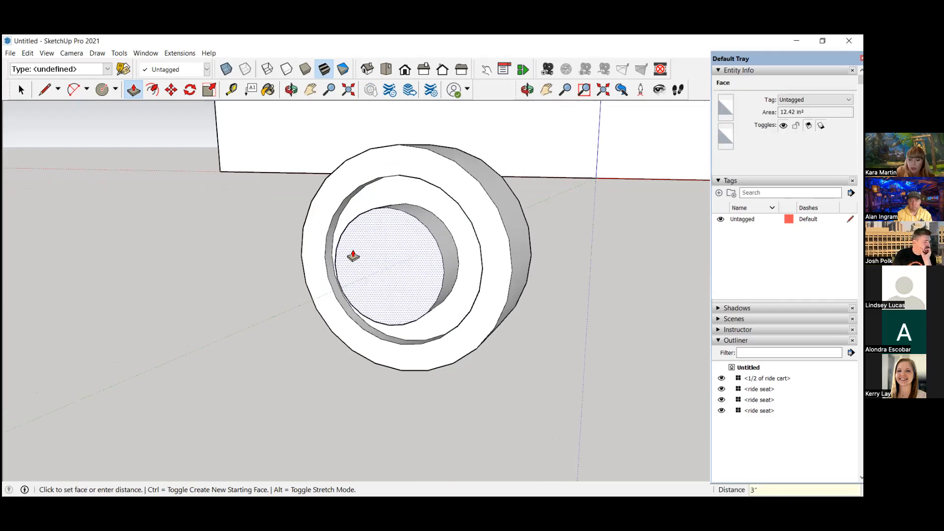
pyautogui.press('Return')
pyautogui.scroll(-5, 353, 254)
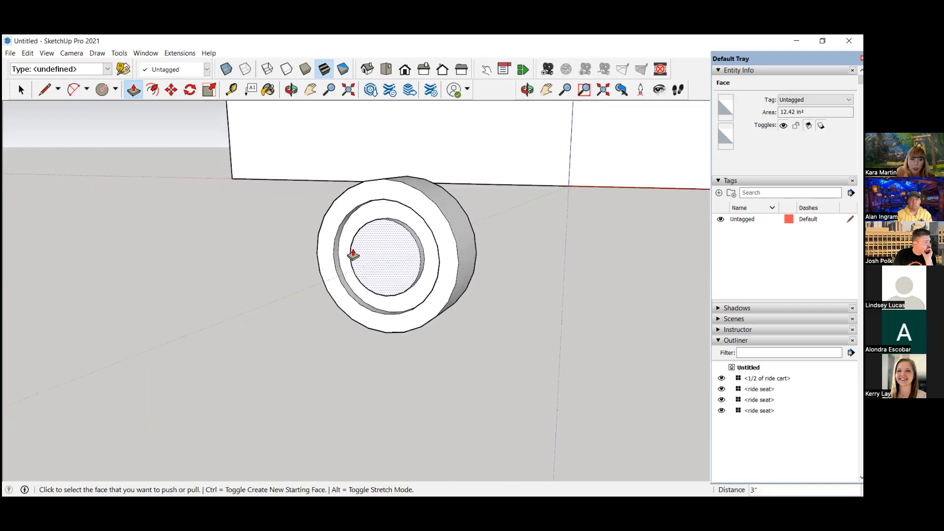
pyautogui.click(20, 88)
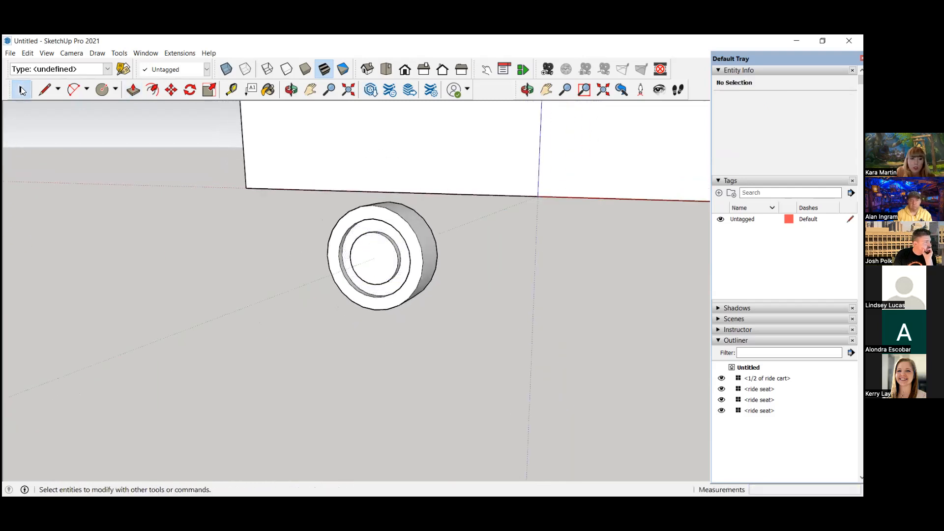
pyautogui.scroll(-3, 171, 200)
pyautogui.scroll(2, 170, 200)
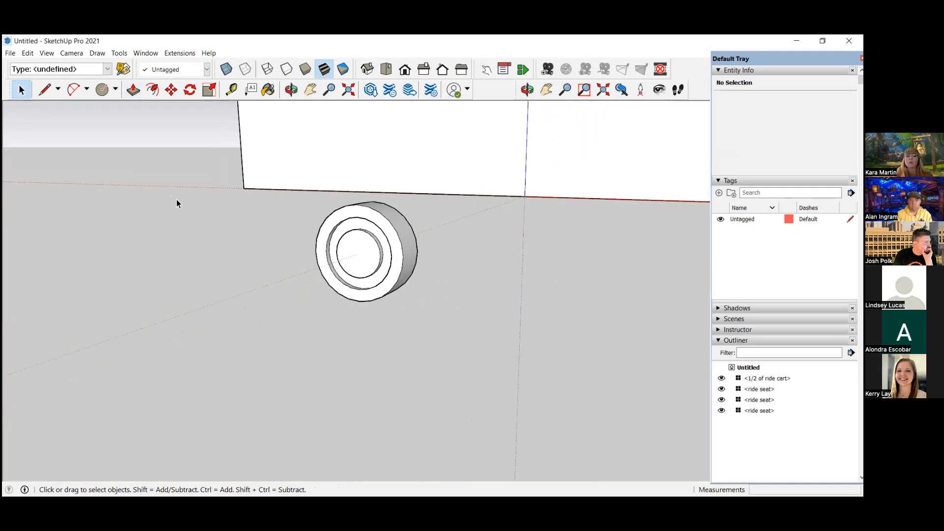
pyautogui.moveTo(284, 153); pyautogui.dragTo(479, 373)
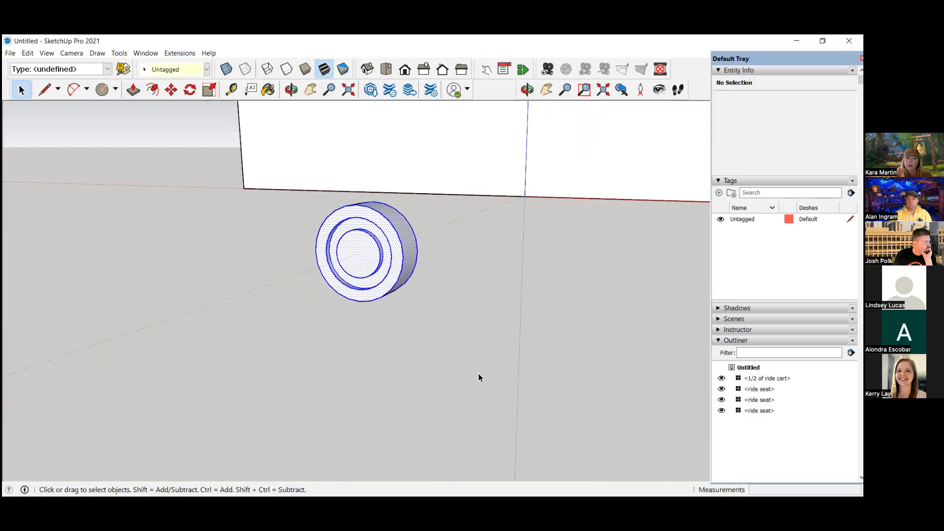
pyautogui.rightClick(365, 261)
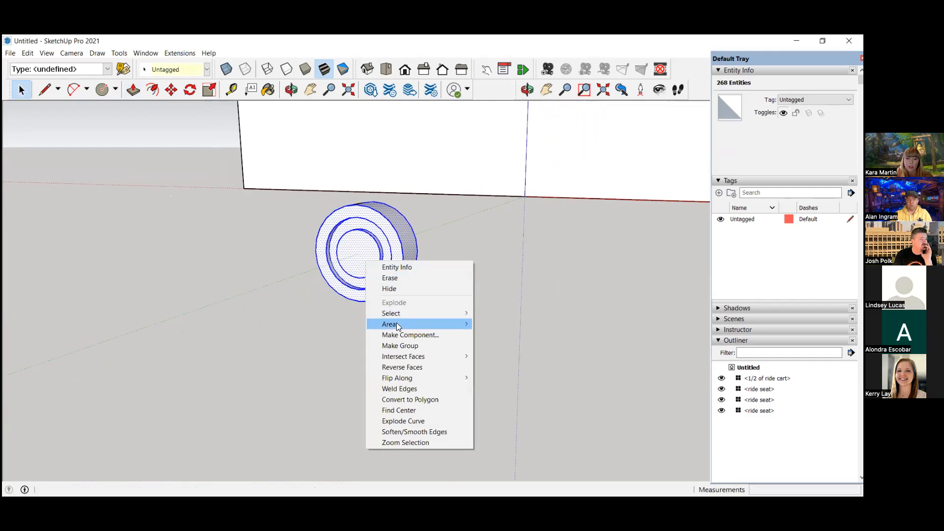
pyautogui.click(254, 227)
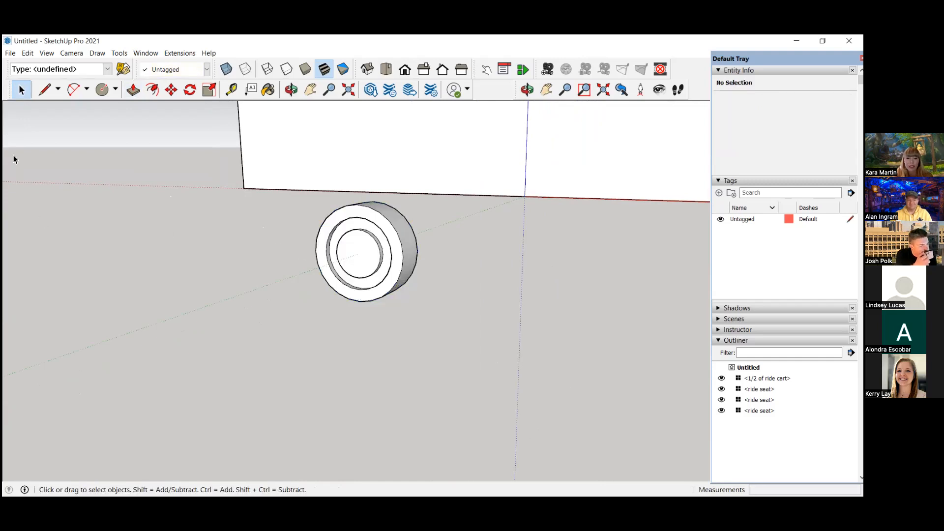
# - Turn all of the wheel's geometry into a component with the definition name "wheel"
pyautogui.moveTo(191, 146); pyautogui.dragTo(580, 453)
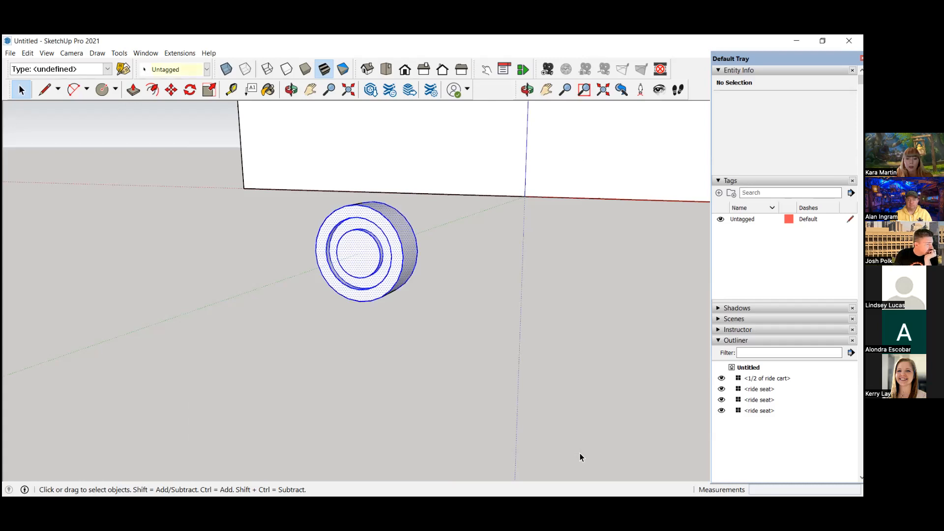
pyautogui.rightClick(381, 257)
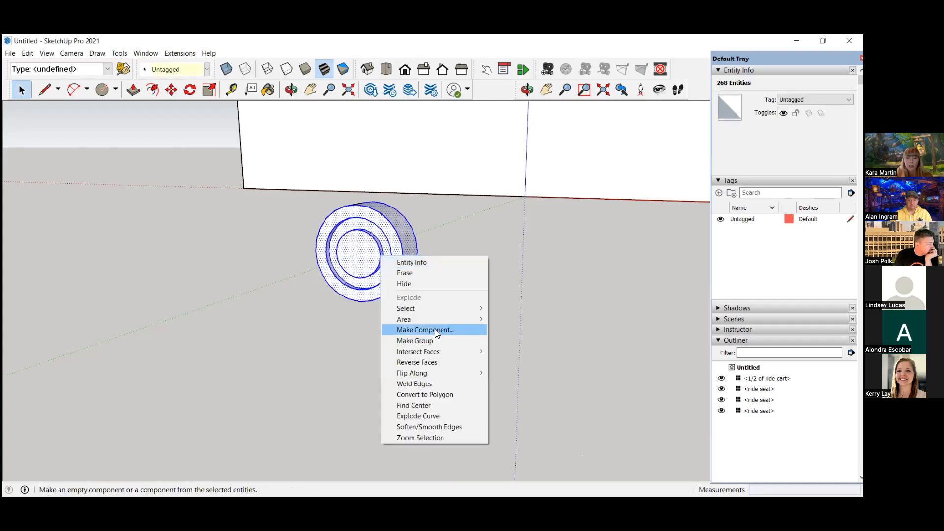
pyautogui.click(435, 330)
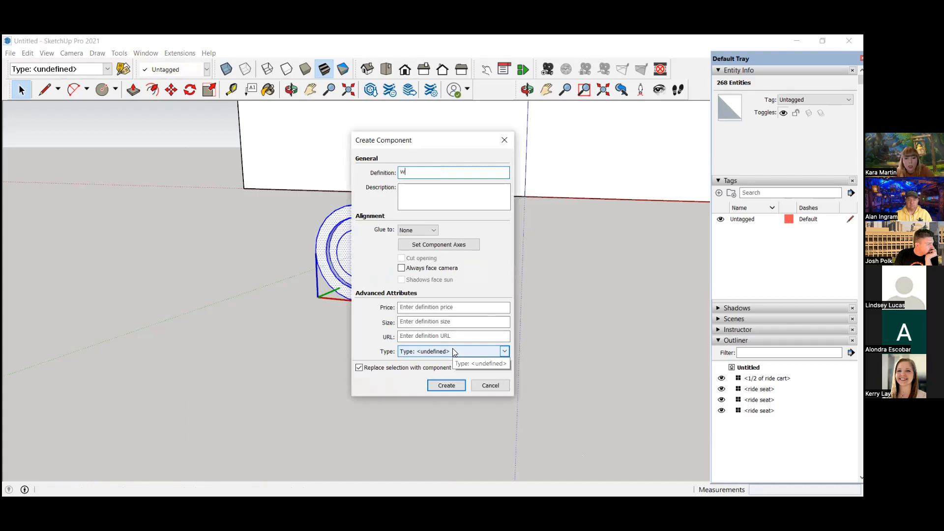
pyautogui.click(446, 386)
# - Rotate the wheel component about 120 degrees in the ground plane around a point beside it
pyautogui.scroll(-5, 456, 388)
pyautogui.moveTo(455, 388); pyautogui.dragTo(650, 418, button='middle')
pyautogui.scroll(5, 617, 379)
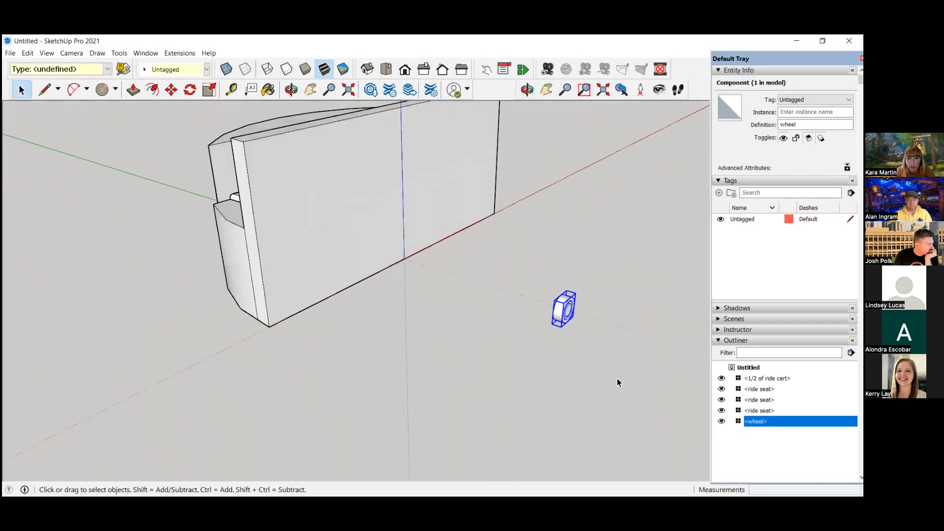
pyautogui.scroll(-3, 384, 315)
pyautogui.press('q')
pyautogui.scroll(2, 525, 286)
pyautogui.scroll(2, 524, 287)
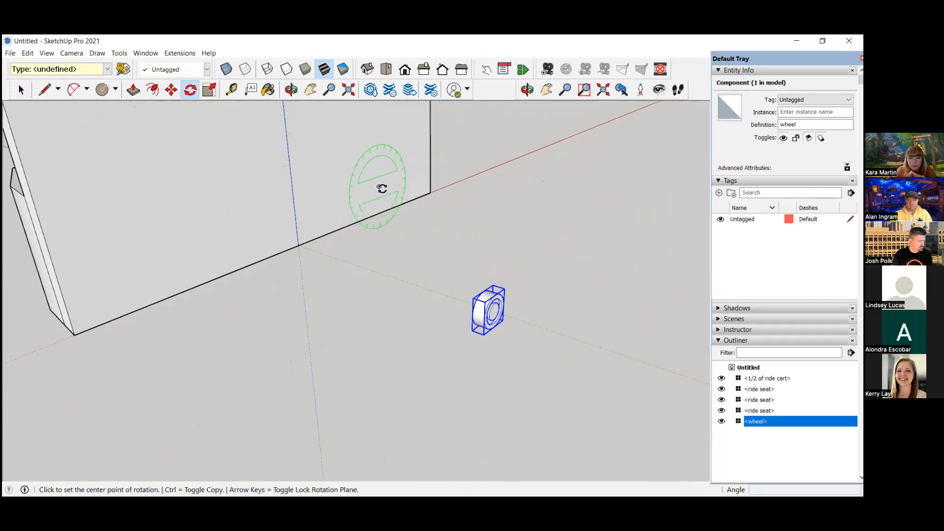
pyautogui.moveTo(550, 310); pyautogui.dragTo(514, 393, button='middle')
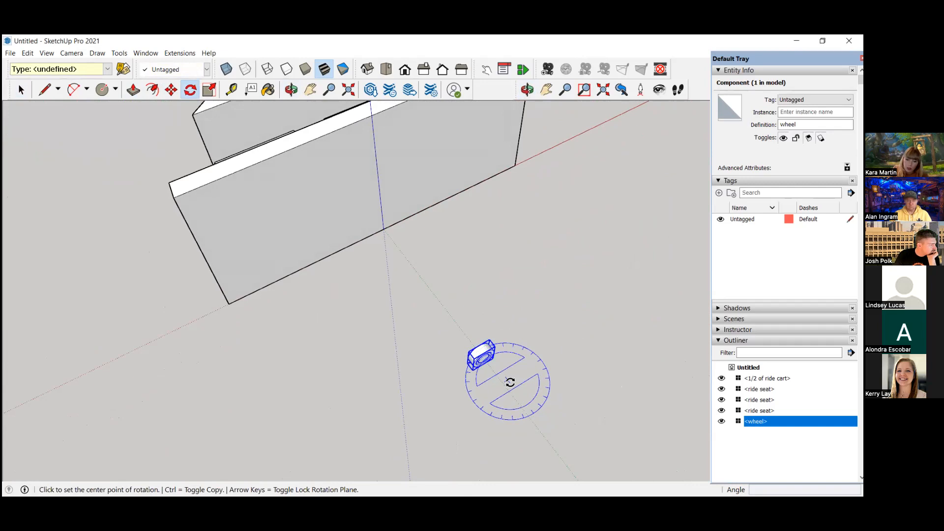
pyautogui.click(510, 382)
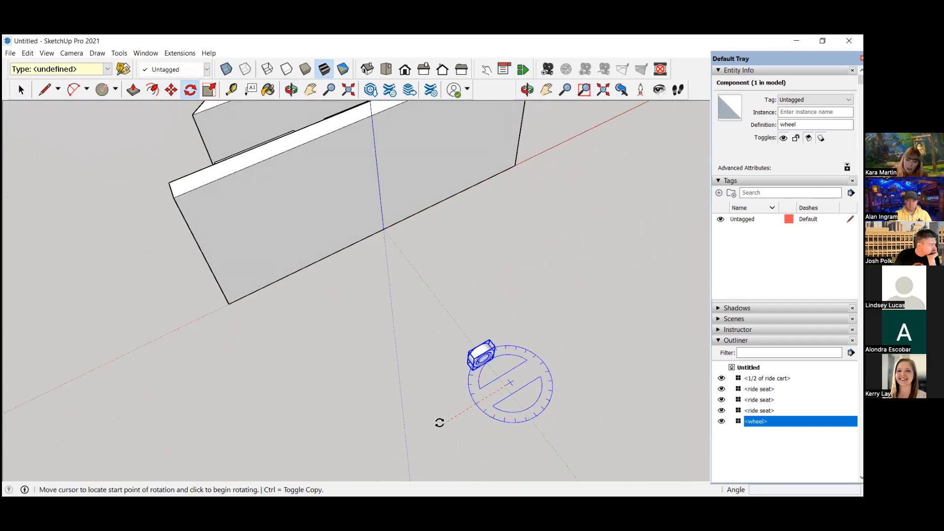
pyautogui.click(439, 422)
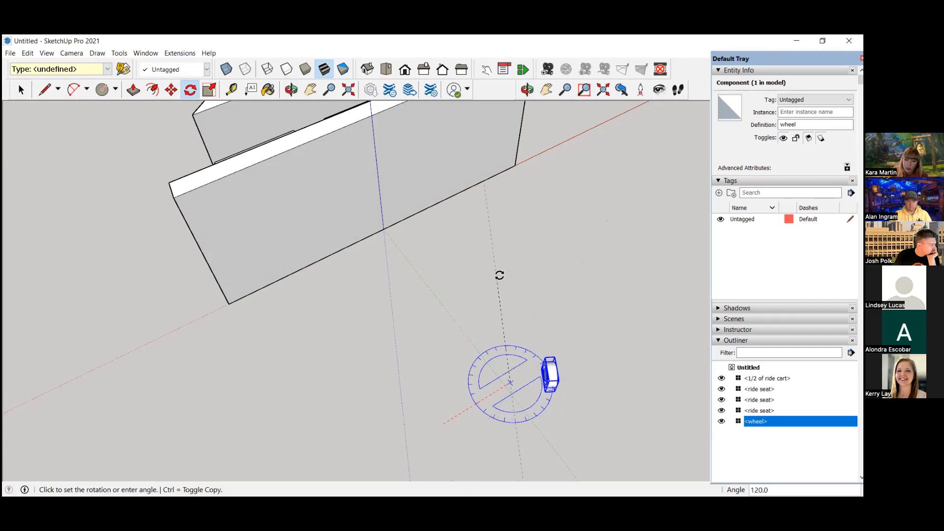
pyautogui.click(494, 273)
pyautogui.moveTo(471, 281); pyautogui.dragTo(29, 152, button='middle')
pyautogui.click(20, 89)
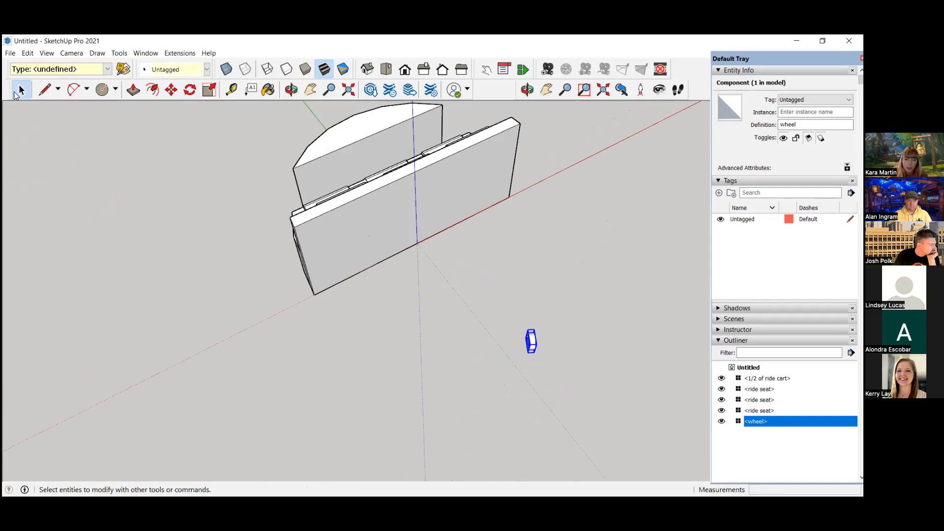
# - Move the wheel by an upper corner of its bounding box onto the cart's underside, near one end
pyautogui.click(171, 92)
pyautogui.scroll(6, 553, 346)
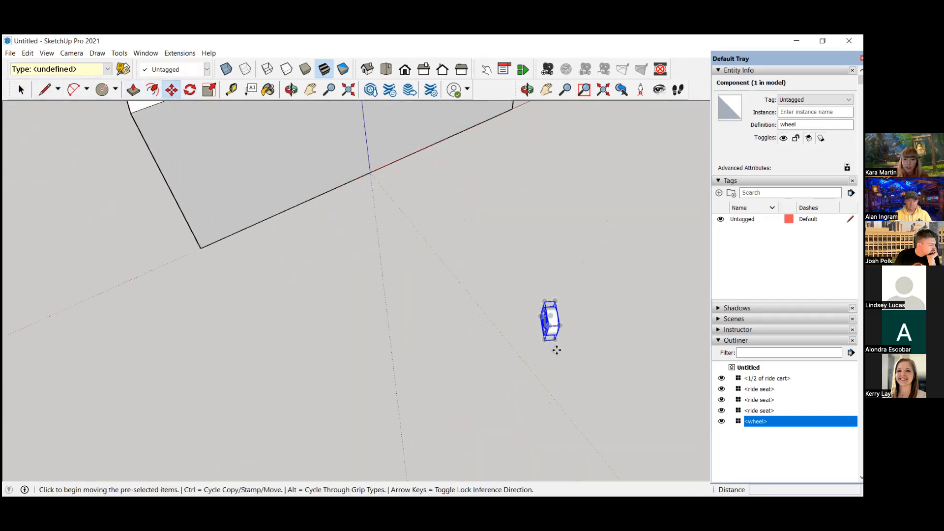
pyautogui.moveTo(552, 348); pyautogui.dragTo(616, 300, button='middle')
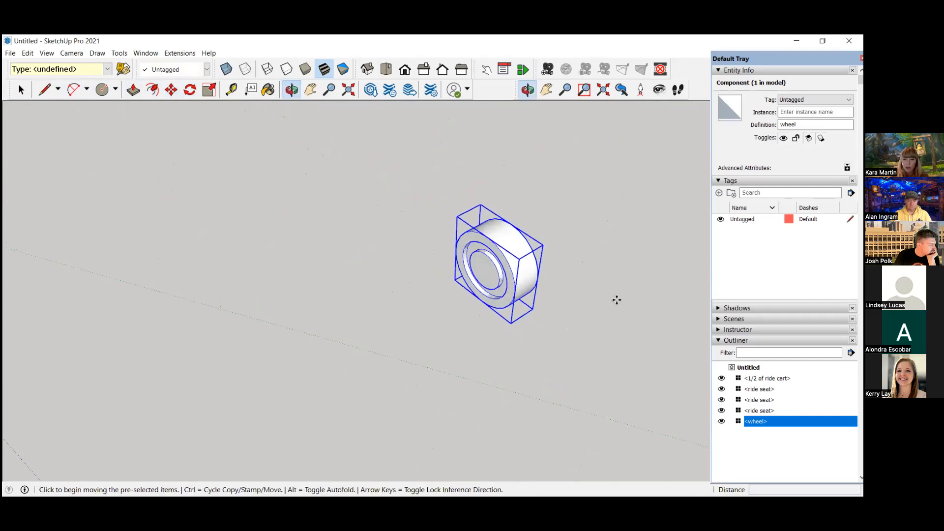
pyautogui.click(541, 243)
pyautogui.scroll(-8, 546, 248)
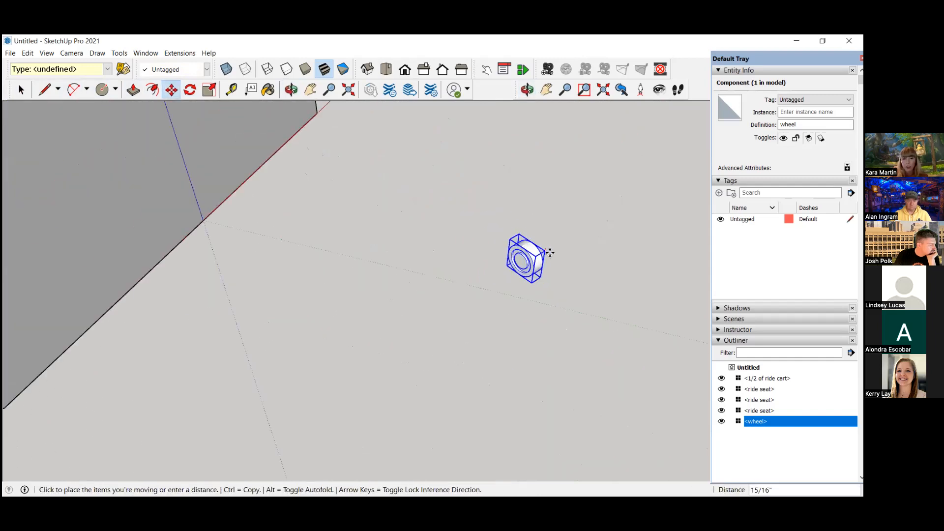
pyautogui.moveTo(554, 253); pyautogui.dragTo(318, 220, button='middle')
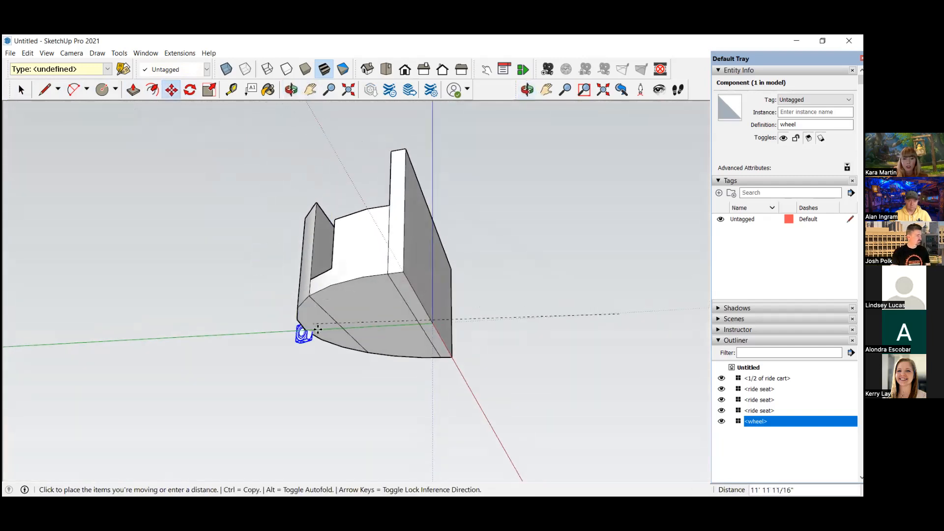
pyautogui.scroll(4, 333, 307)
pyautogui.scroll(3, 332, 307)
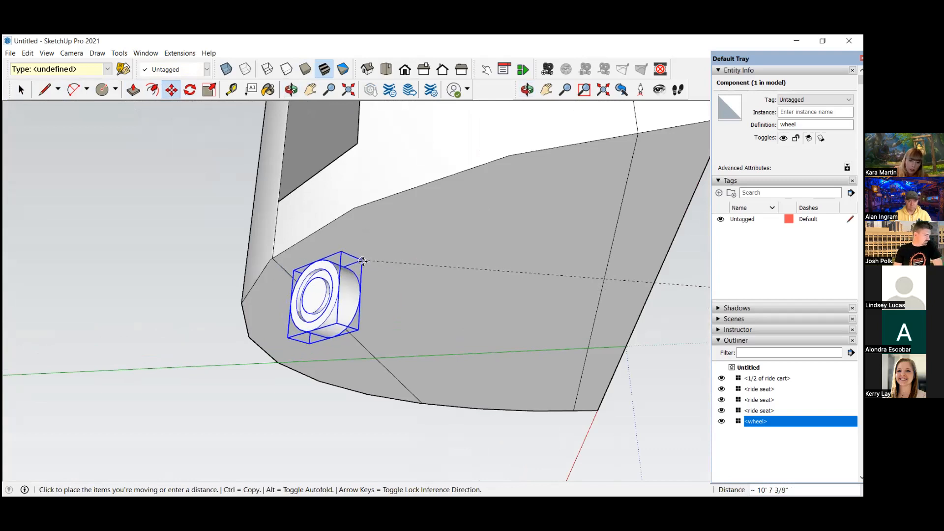
pyautogui.click(352, 270)
# - Copy the wheel from under the cart to an open spot on the ground in front, about 10' 2" away
pyautogui.scroll(-5, 314, 285)
pyautogui.moveTo(272, 274); pyautogui.dragTo(678, 379, button='middle')
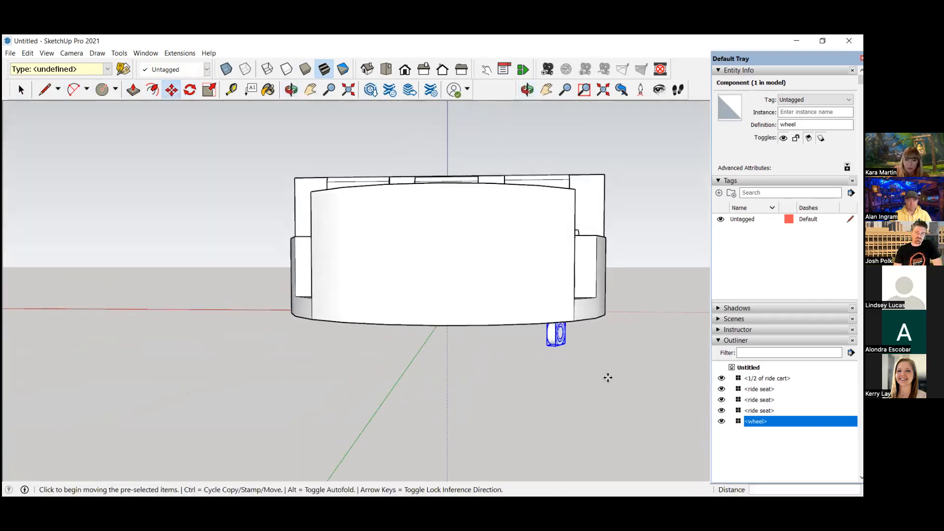
pyautogui.scroll(1, 611, 368)
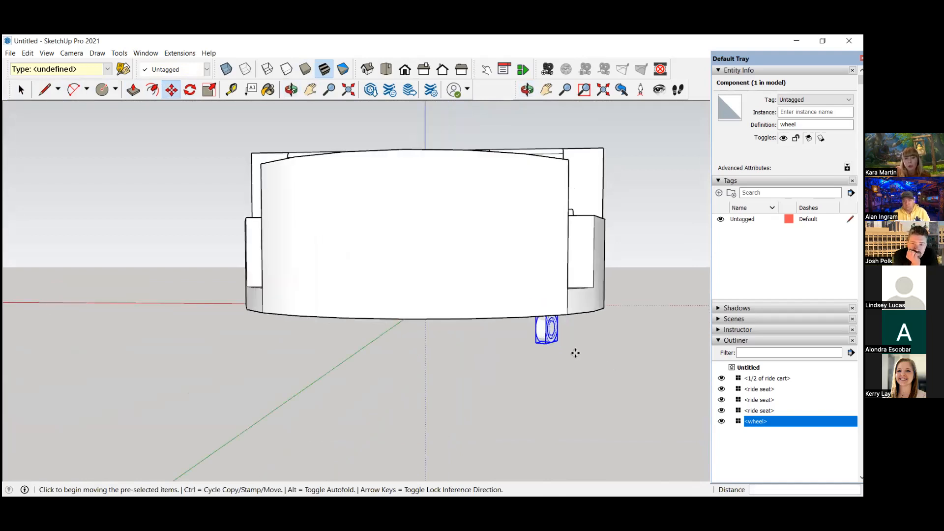
pyautogui.click(561, 344)
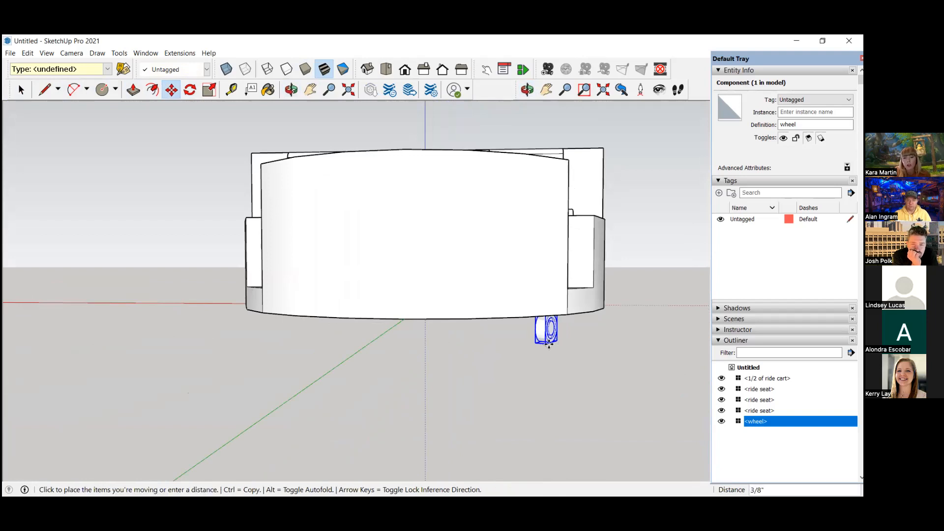
pyautogui.press('ctrl')
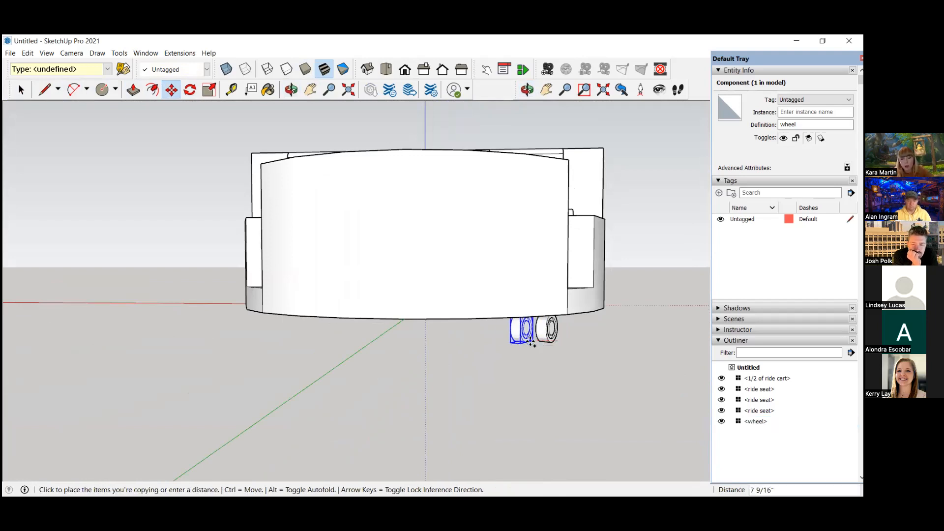
pyautogui.scroll(-3, 350, 373)
pyautogui.moveTo(348, 379); pyautogui.dragTo(263, 459, button='middle')
pyautogui.click(231, 432)
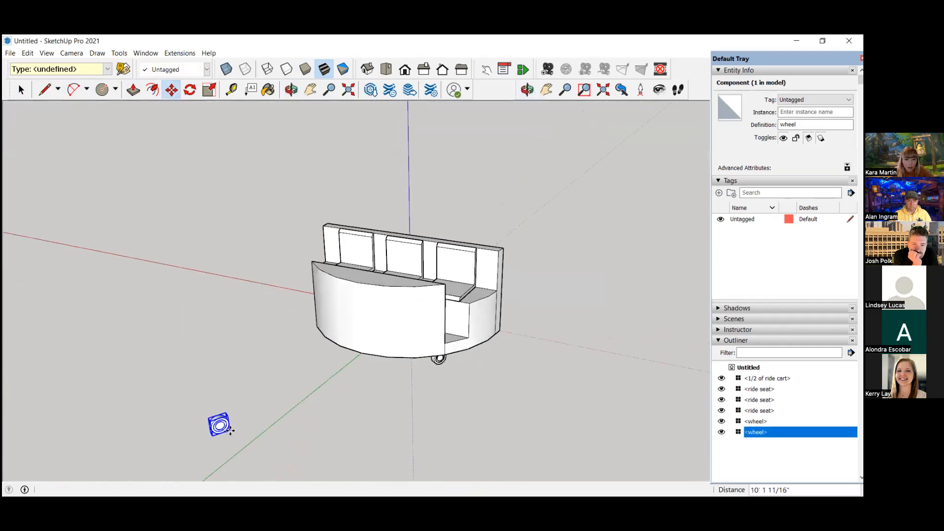
# - Rotate the copied wheel 90 degrees in the ground plane around a point beside it
pyautogui.scroll(-2, 121, 205)
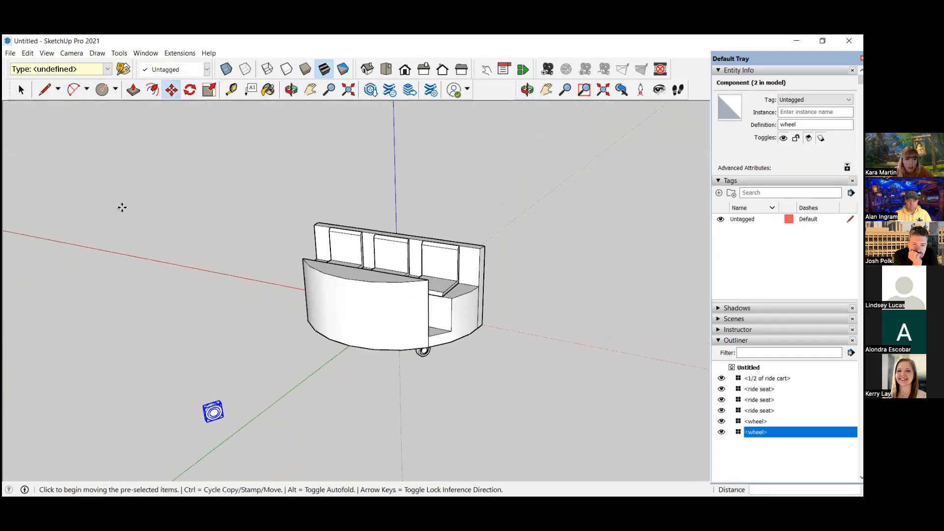
pyautogui.click(190, 91)
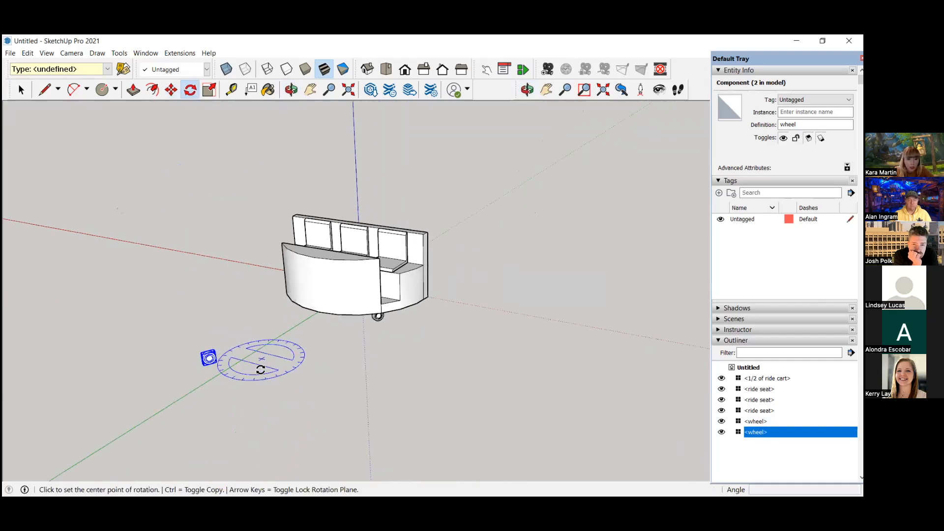
pyautogui.click(245, 371)
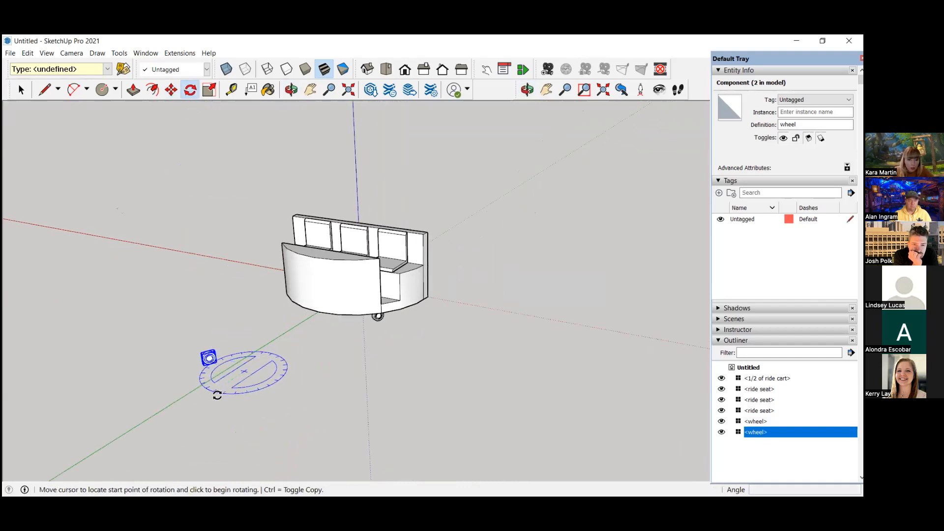
pyautogui.click(188, 408)
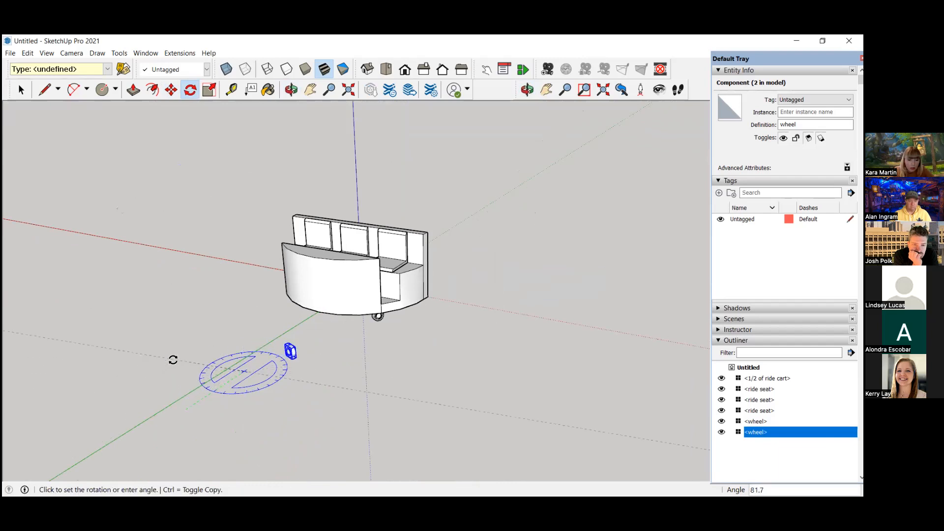
pyautogui.click(174, 357)
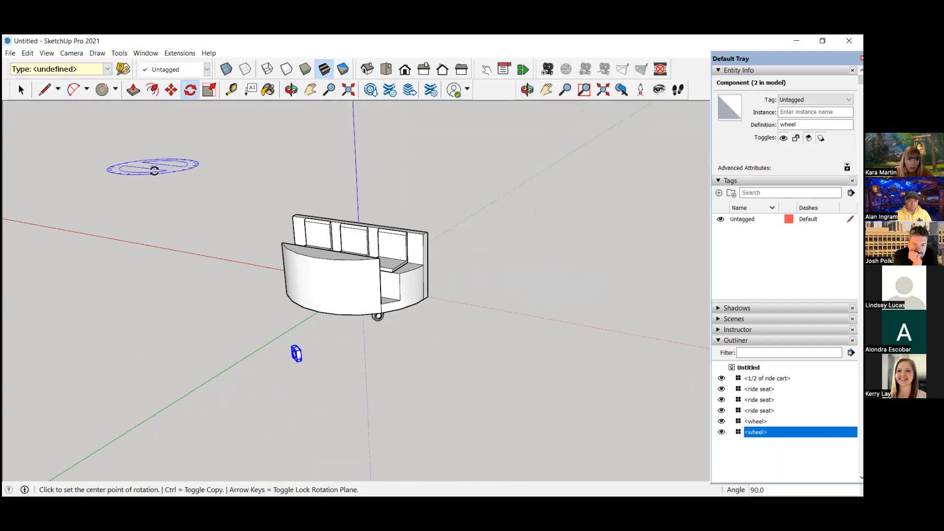
# - Move the rotated wheel copy by an upper corner of its bounding box onto the cart's underside, near the end opposite the first wheel, then deselect it
pyautogui.click(172, 89)
pyautogui.scroll(2, 172, 285)
pyautogui.scroll(3, 224, 361)
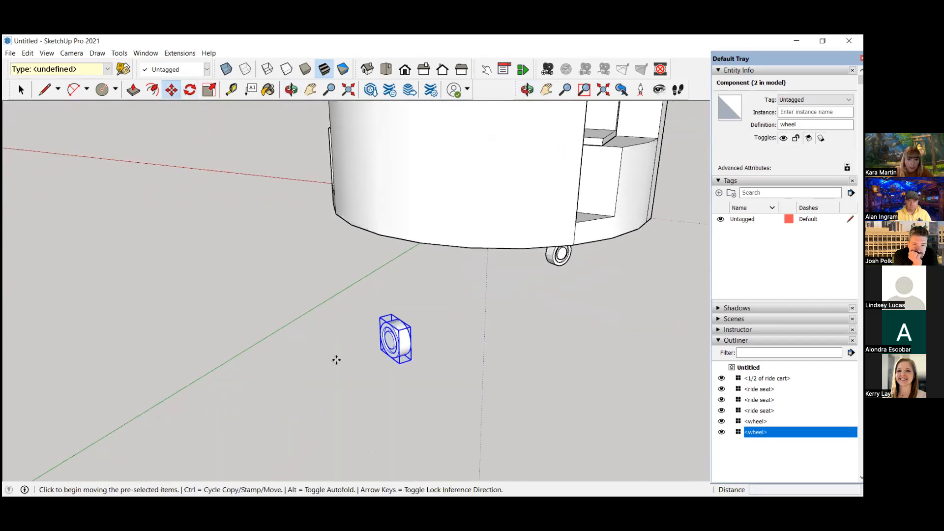
pyautogui.click(416, 326)
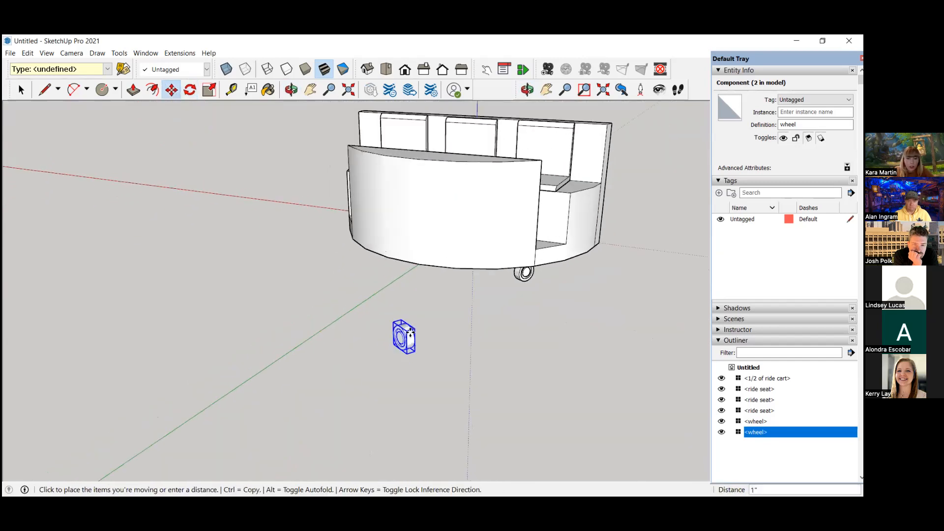
pyautogui.moveTo(382, 316); pyautogui.dragTo(484, 126, button='middle')
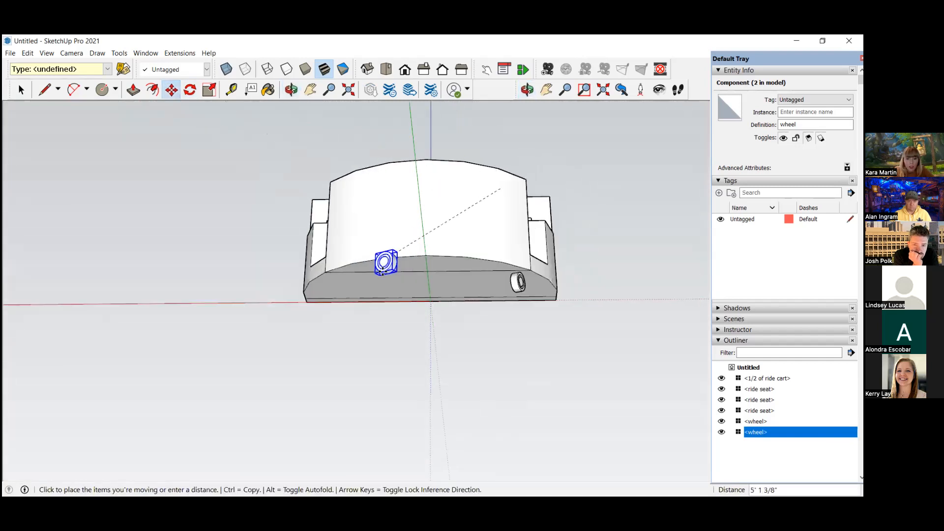
pyautogui.scroll(3, 374, 268)
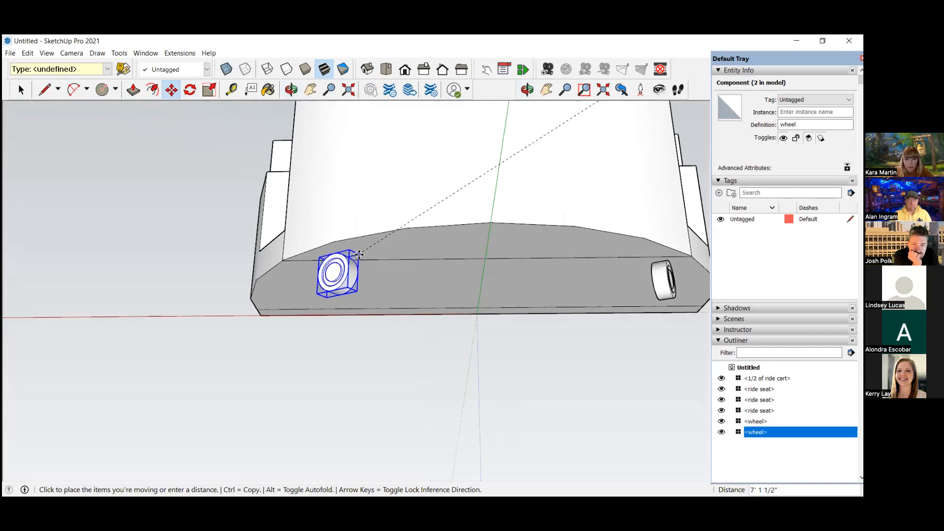
pyautogui.click(359, 255)
pyautogui.scroll(-5, 422, 220)
pyautogui.moveTo(533, 212); pyautogui.dragTo(226, 281, button='middle')
pyautogui.click(21, 91)
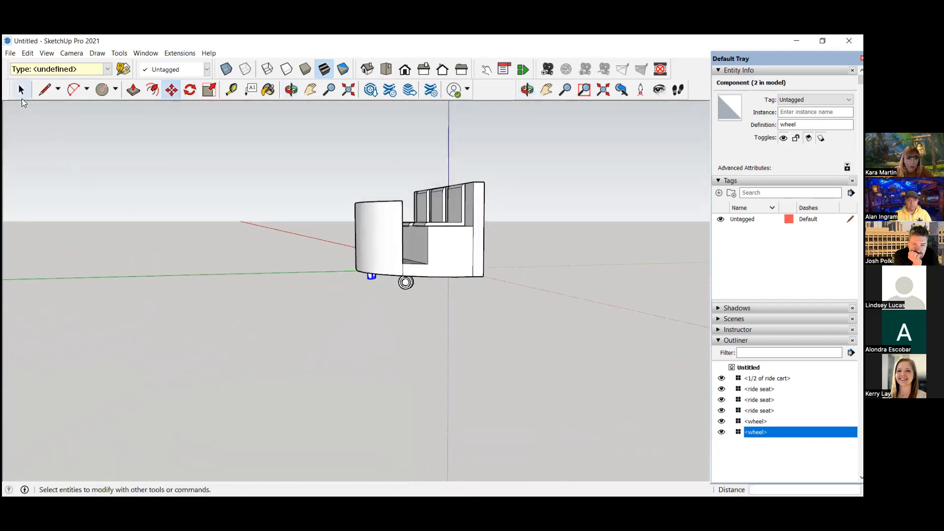
pyautogui.press('space')
pyautogui.scroll(-2, 243, 299)
pyautogui.click(246, 268)
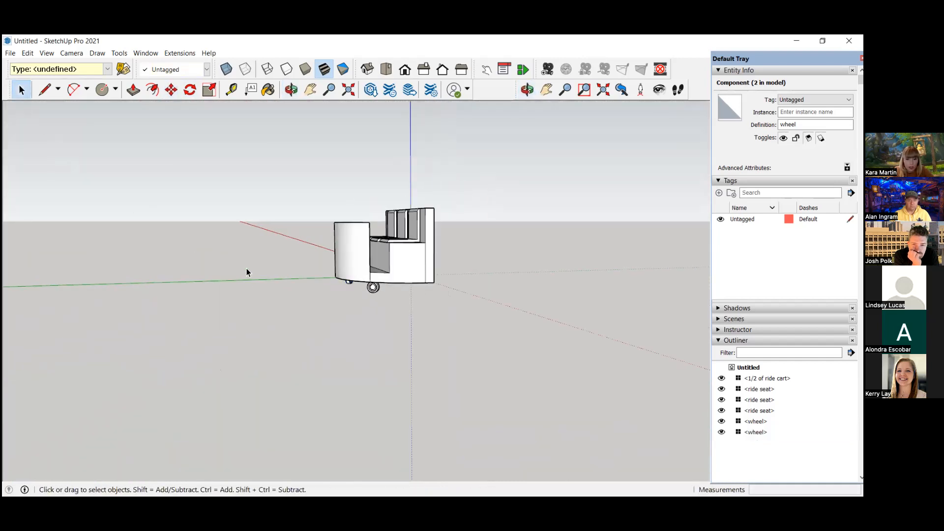
# - Examine the cart with its seats and wheels from the front, the end and the back
pyautogui.moveTo(270, 255); pyautogui.dragTo(615, 384, button='middle')
pyautogui.moveTo(266, 321); pyautogui.dragTo(426, 310, button='middle')
pyautogui.scroll(3, 370, 281)
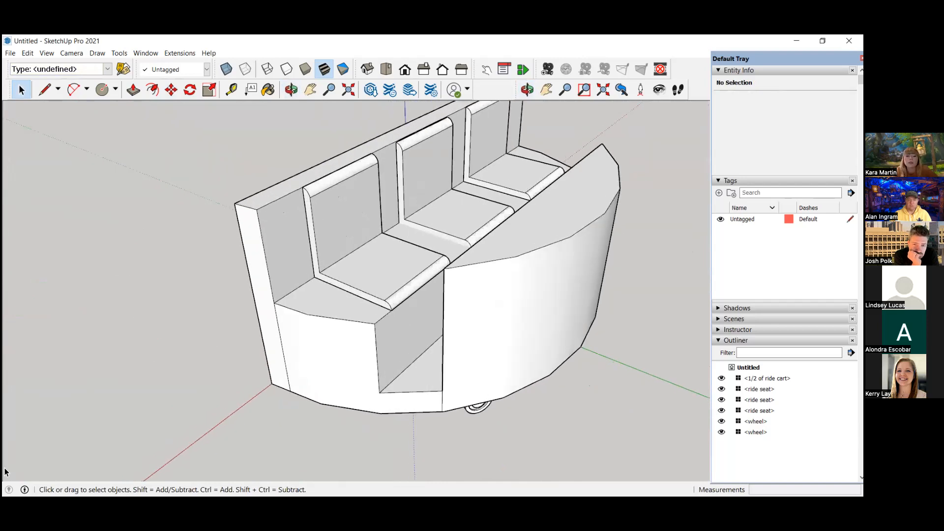
pyautogui.scroll(-2, 181, 363)
pyautogui.moveTo(169, 352); pyautogui.dragTo(439, 364, button='middle')
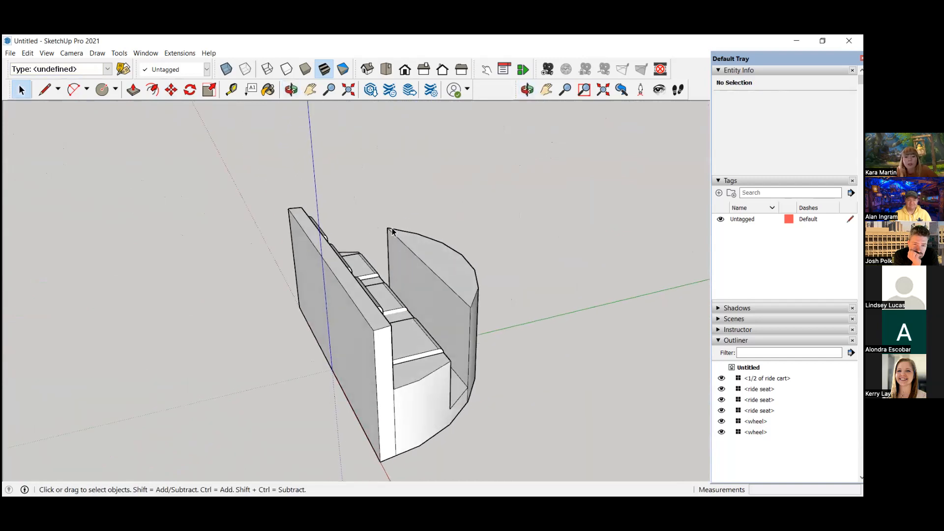
pyautogui.scroll(-1, 496, 334)
pyautogui.moveTo(497, 335); pyautogui.dragTo(158, 282, button='middle')
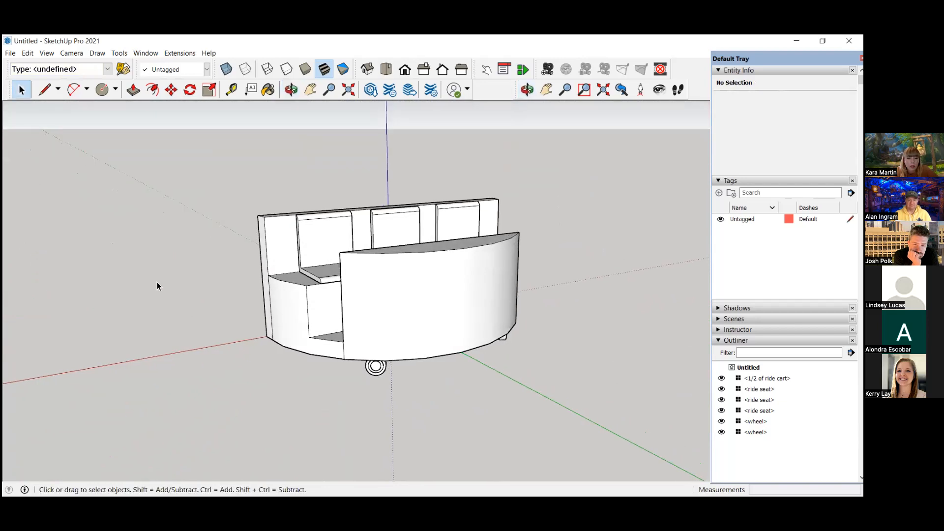
pyautogui.scroll(2, 343, 203)
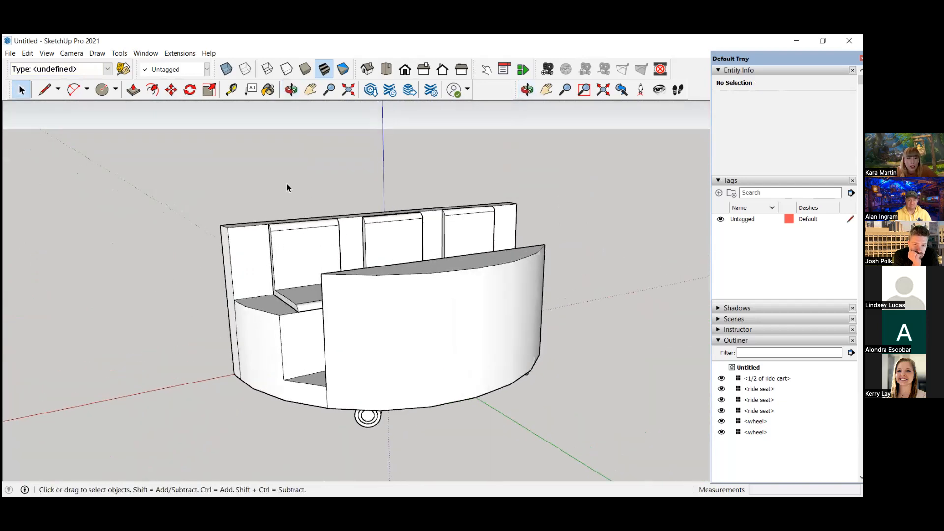
# - Draw a 2" by 2" square on the front face of the backrest wall, beside the end seat
pyautogui.click(116, 90)
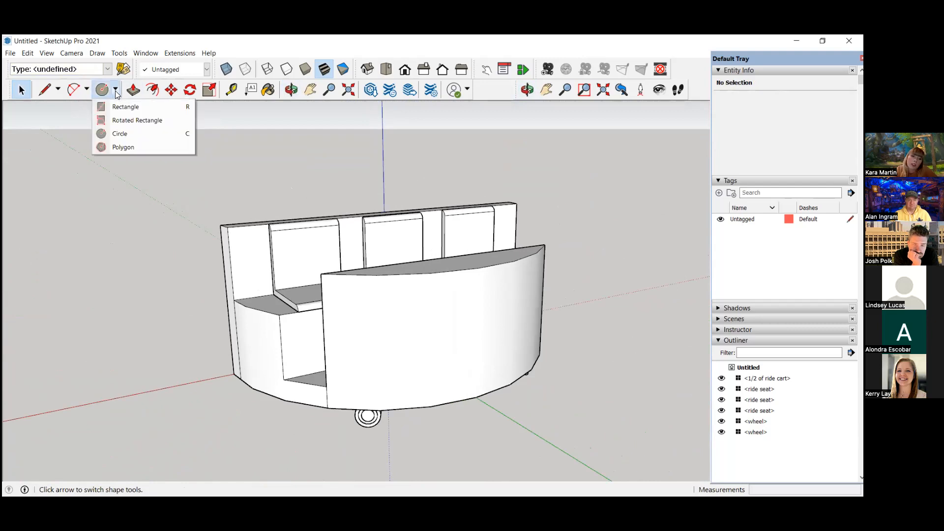
pyautogui.click(132, 108)
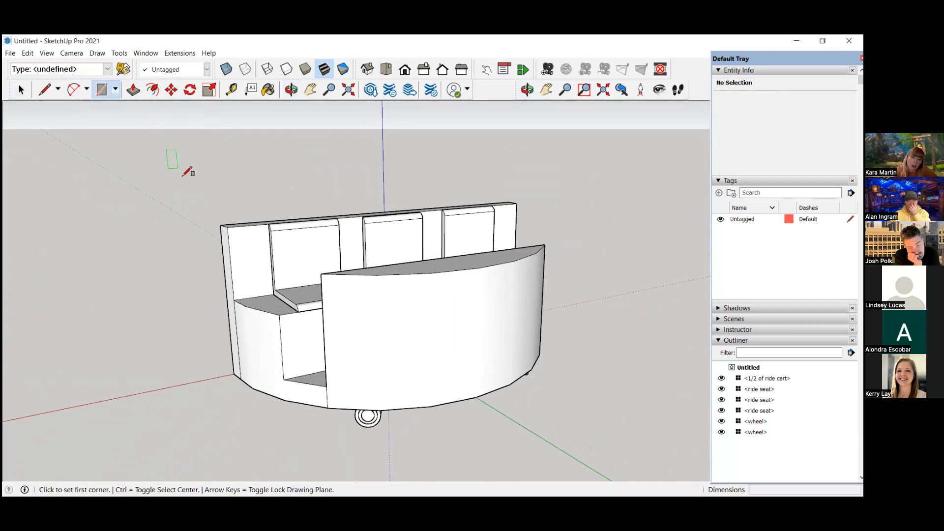
pyautogui.scroll(2, 251, 258)
pyautogui.scroll(1, 248, 259)
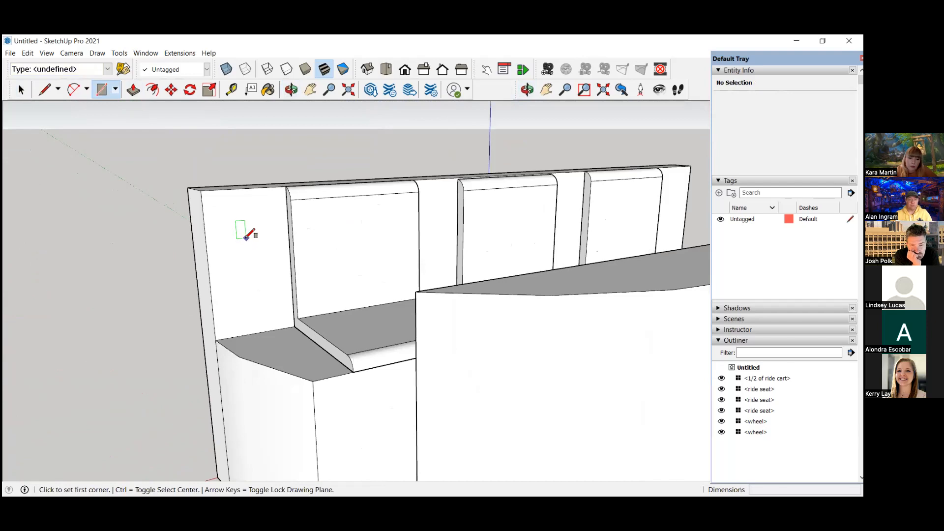
pyautogui.scroll(1, 241, 229)
pyautogui.click(239, 223)
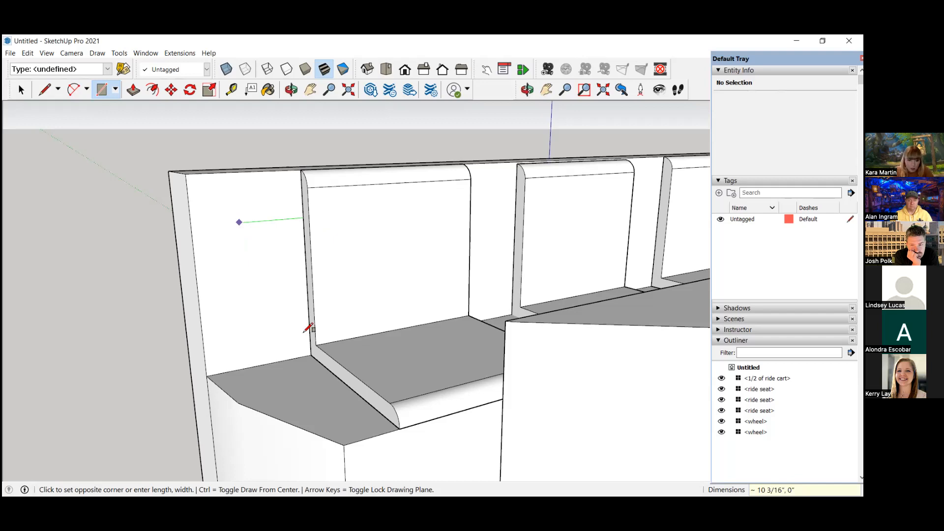
pyautogui.press('Escape')
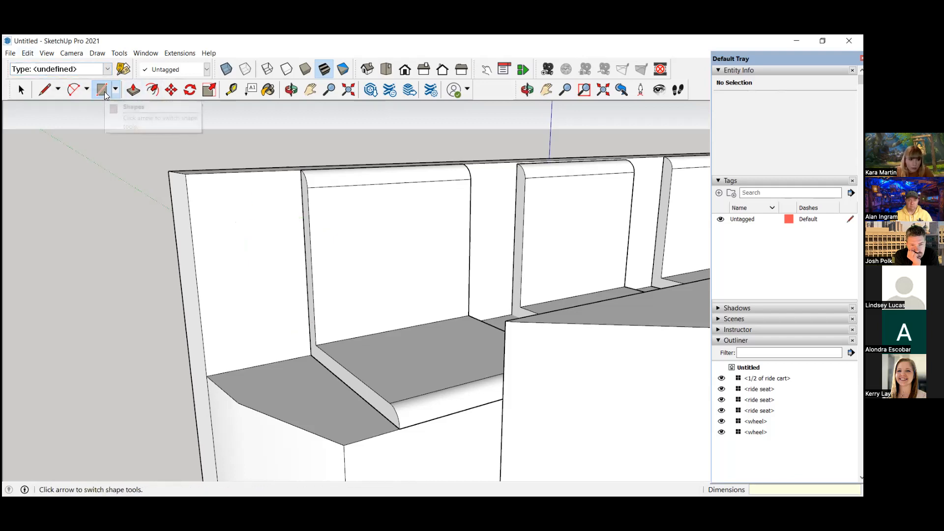
pyautogui.click(237, 233)
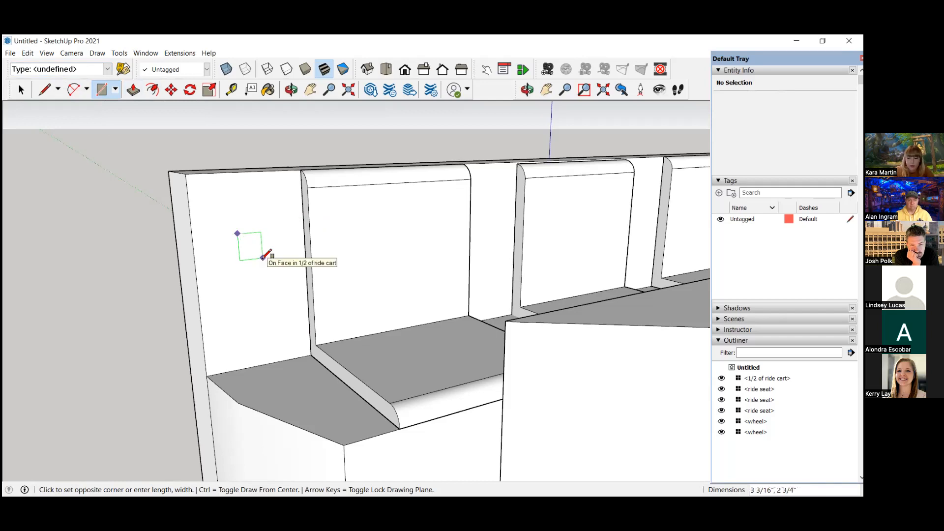
pyautogui.write('2","')
pyautogui.press('BackSpace')
pyautogui.write('2')
pyautogui.press('Return')
pyautogui.scroll(-1, 293, 312)
pyautogui.scroll(-6, 289, 317)
pyautogui.scroll(2, 160, 373)
pyautogui.moveTo(160, 372); pyautogui.dragTo(218, 421, button='middle')
pyautogui.scroll(2, 219, 419)
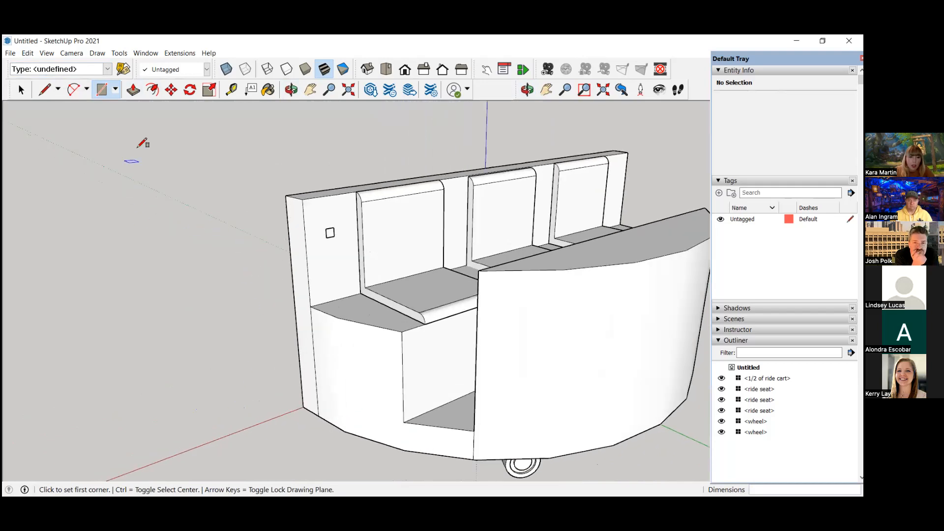
# - Push/Pull the small square on the backrest wall 10" outward into a horizontal armrest bar
pyautogui.click(133, 91)
pyautogui.scroll(-1, 222, 306)
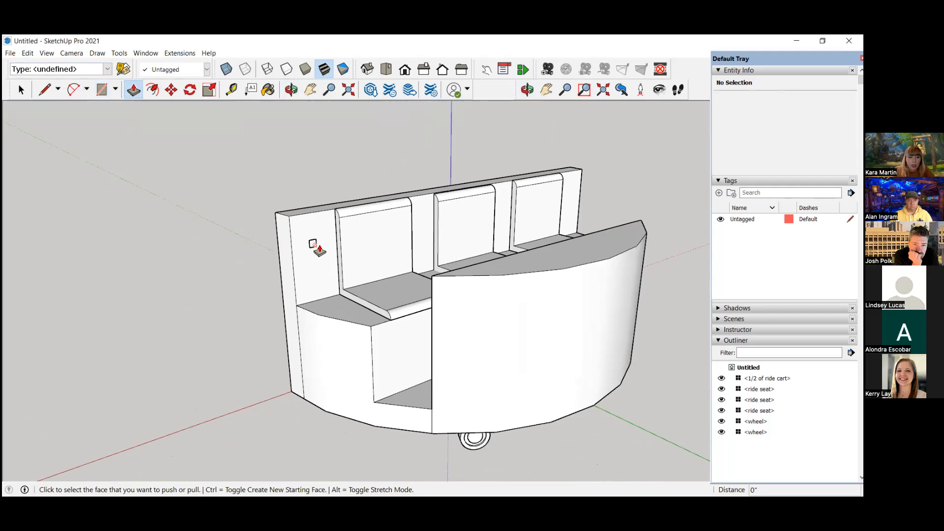
pyautogui.scroll(3, 315, 248)
pyautogui.press('space')
pyautogui.scroll(2, 308, 246)
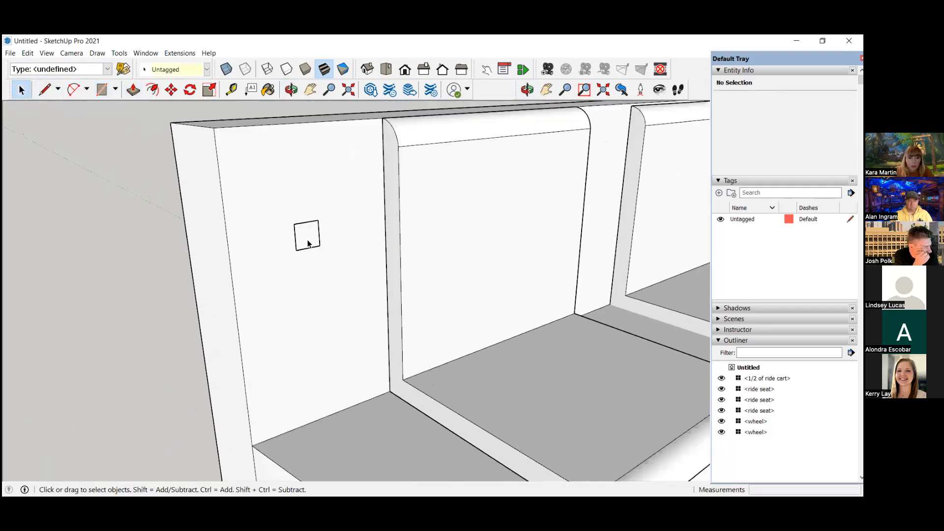
pyautogui.click(308, 243)
pyautogui.scroll(-4, 308, 243)
pyautogui.scroll(2, 308, 241)
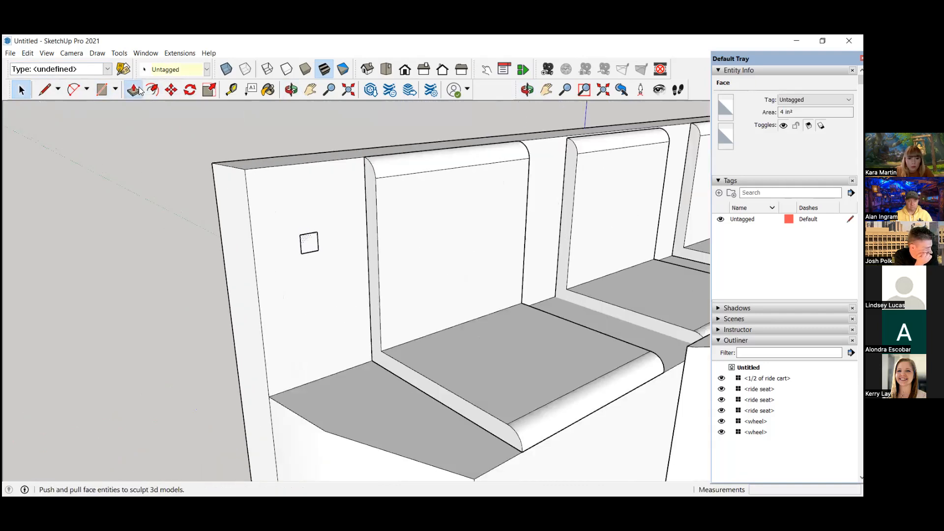
pyautogui.click(139, 90)
pyautogui.click(309, 241)
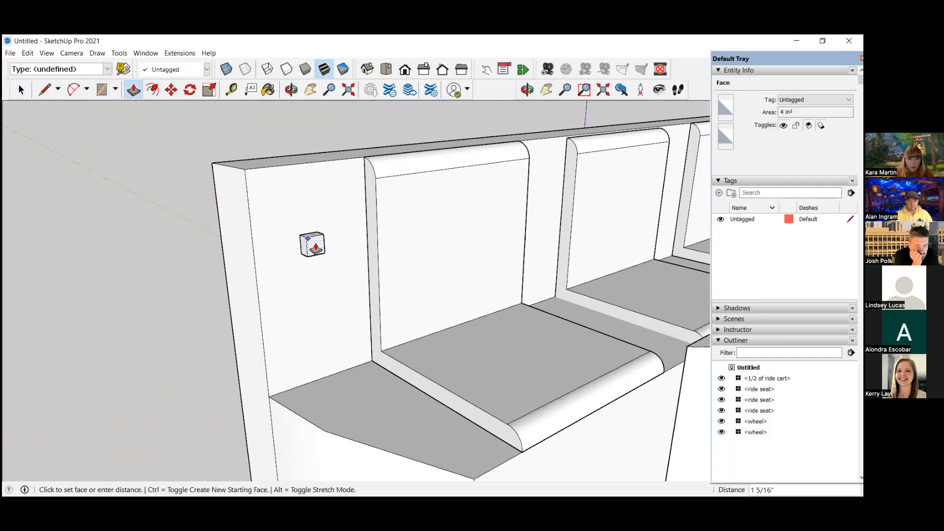
pyautogui.scroll(-1, 340, 282)
pyautogui.moveTo(339, 282); pyautogui.dragTo(525, 249, button='middle')
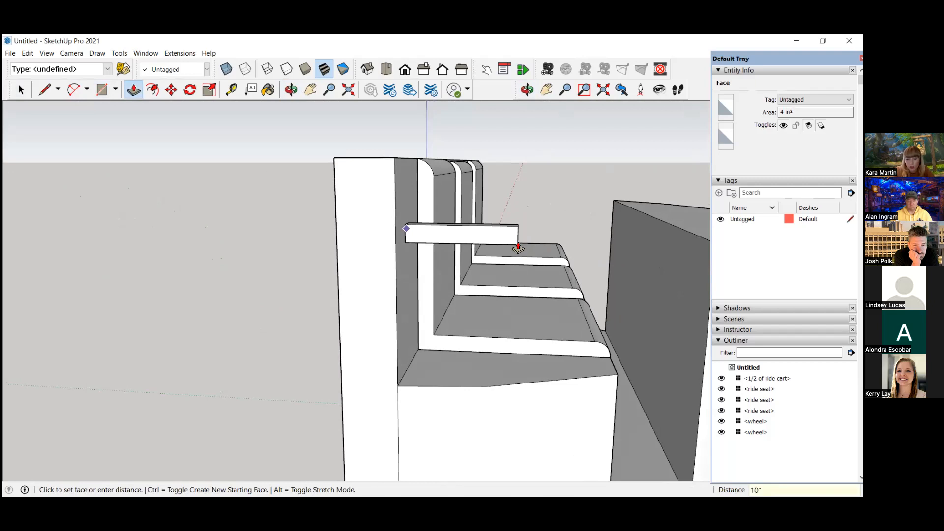
pyautogui.click(518, 246)
pyautogui.scroll(-2, 518, 251)
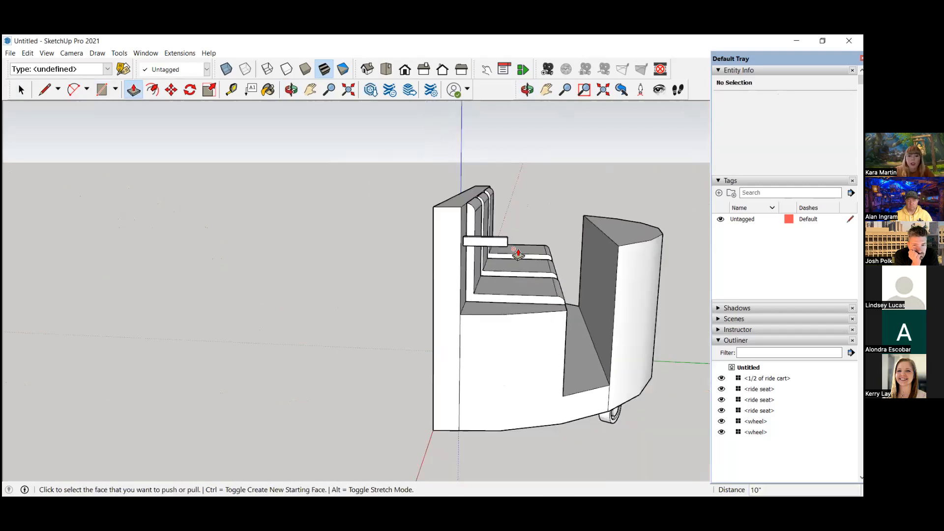
pyautogui.scroll(-1, 518, 253)
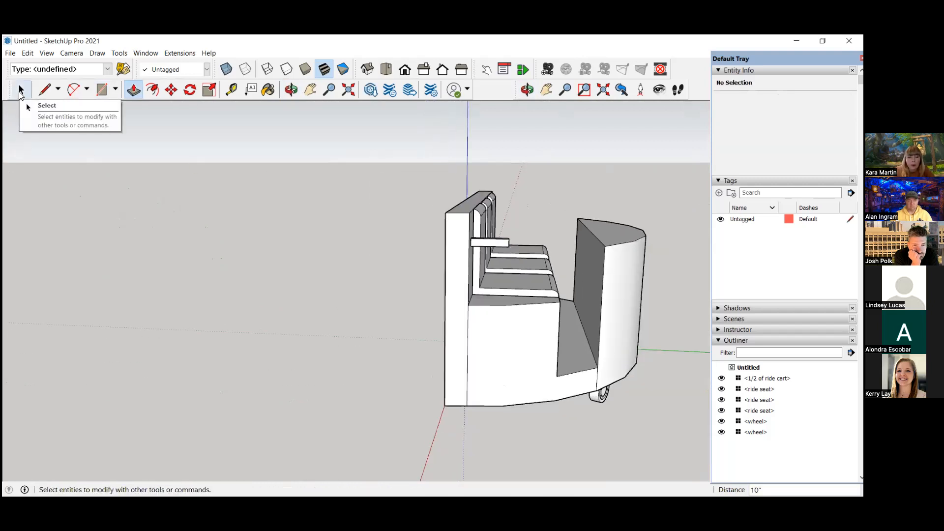
# - Draw a line across the armrest bar's underside, 2" from its free end, to mark off a square there
pyautogui.click(21, 90)
pyautogui.scroll(-1, 352, 290)
pyautogui.moveTo(363, 283); pyautogui.dragTo(463, 151, button='middle')
pyautogui.scroll(5, 464, 152)
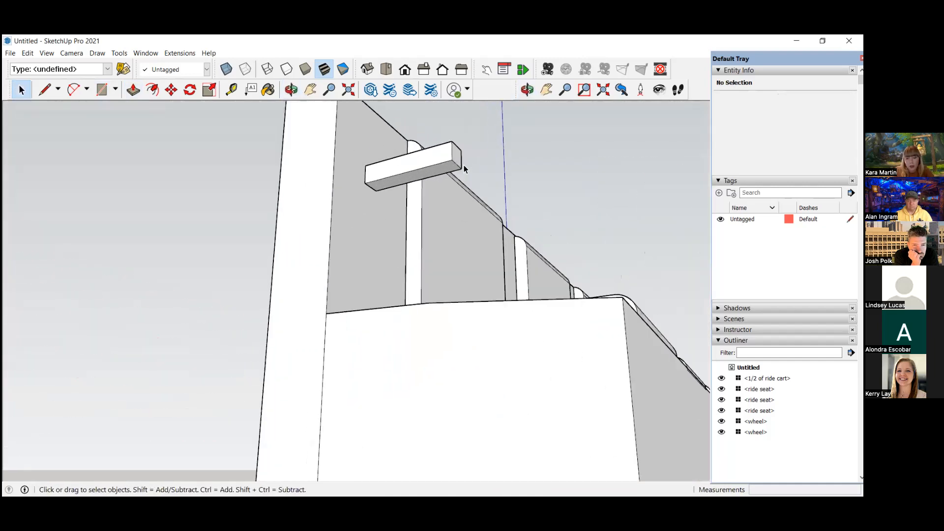
pyautogui.click(45, 90)
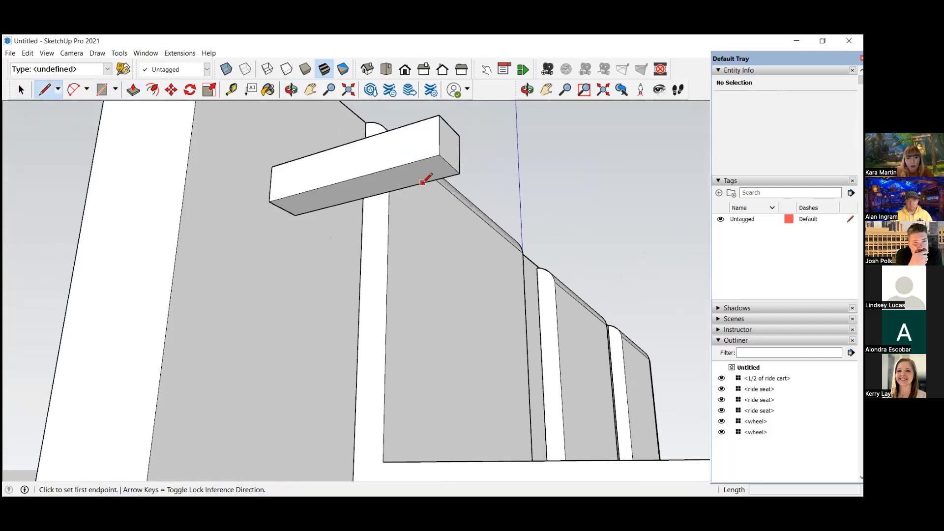
pyautogui.click(460, 173)
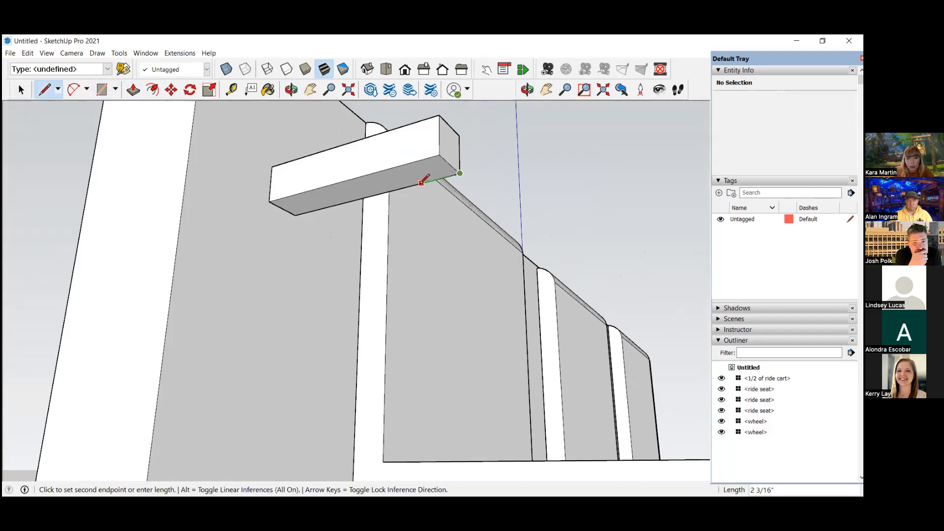
pyautogui.write('2')
pyautogui.press('Return')
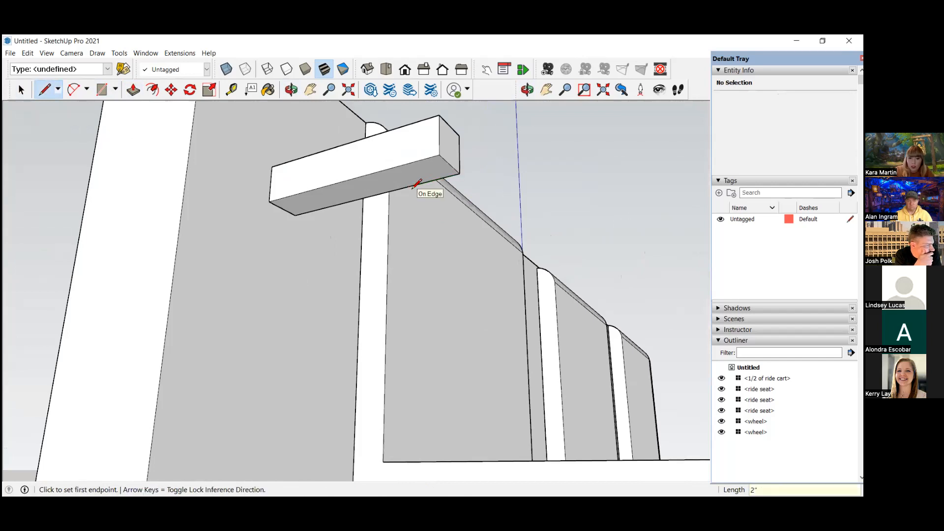
pyautogui.click(422, 182)
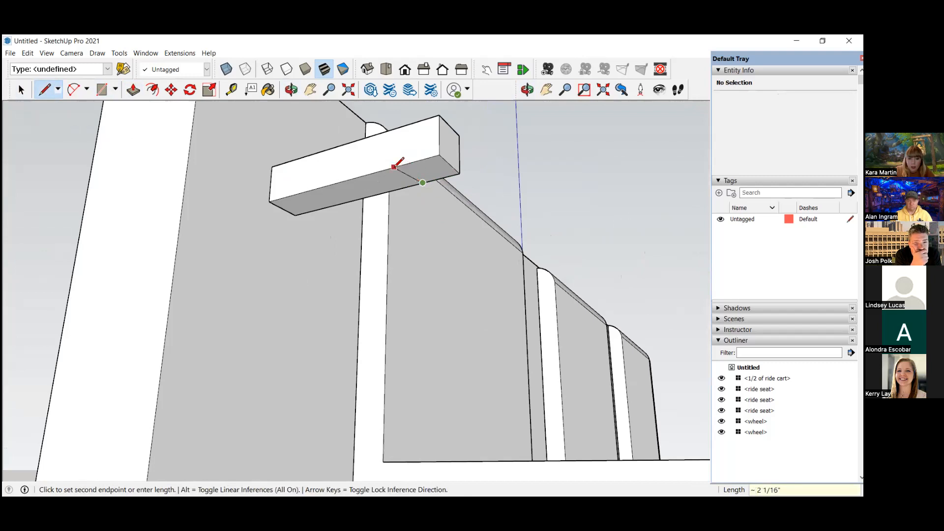
pyautogui.scroll(-3, 403, 193)
pyautogui.press('Escape')
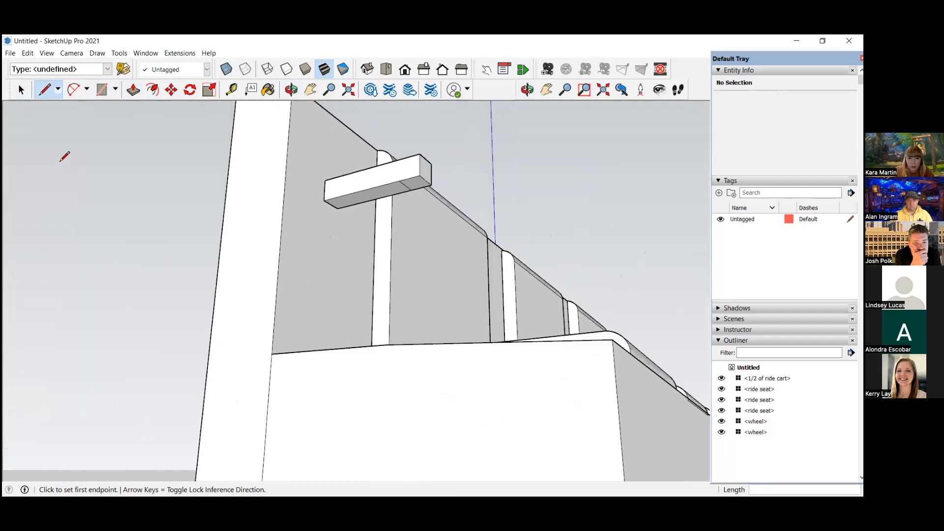
pyautogui.click(22, 89)
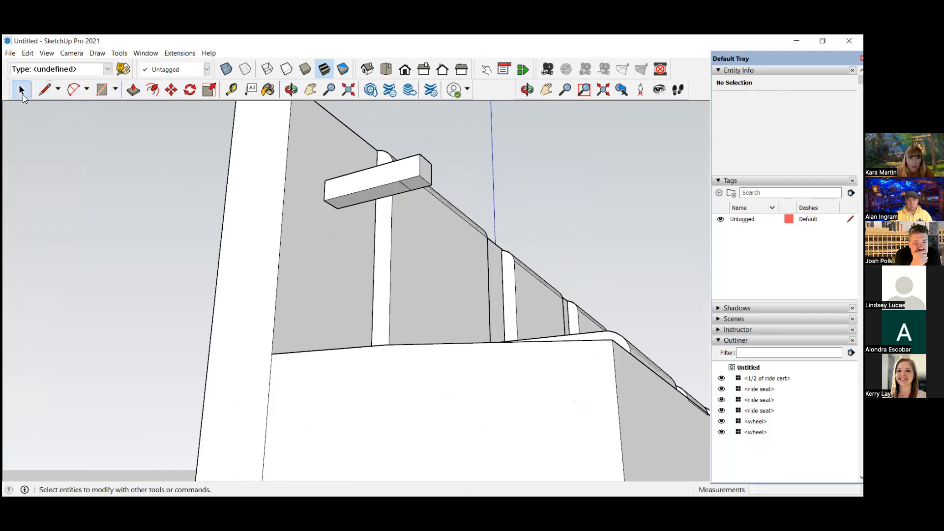
# - Push/Pull the marked square under the armrest bar's free end down about 1' 2 7/8" to the bench surface as a vertical post
pyautogui.click(134, 90)
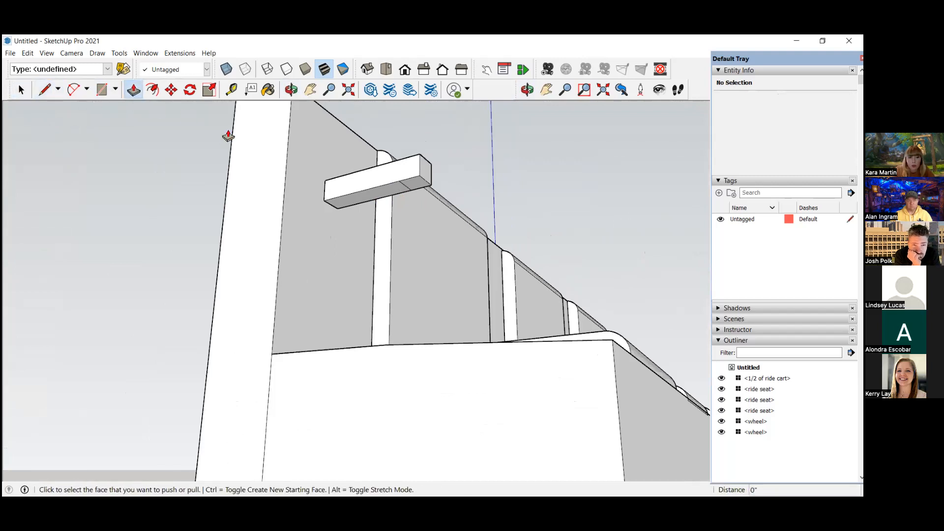
pyautogui.scroll(1, 408, 183)
pyautogui.click(411, 185)
pyautogui.scroll(-3, 411, 185)
pyautogui.moveTo(411, 187); pyautogui.dragTo(439, 364, button='middle')
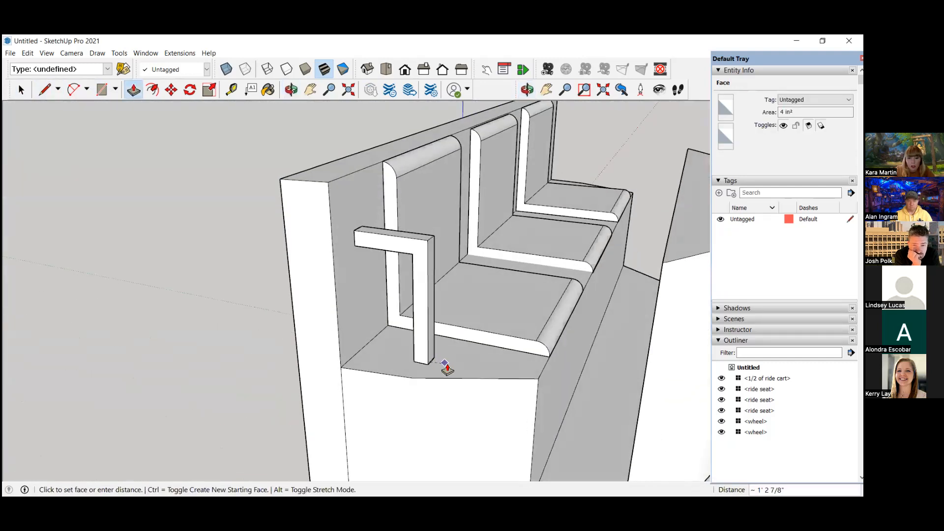
pyautogui.click(456, 364)
pyautogui.scroll(-4, 452, 368)
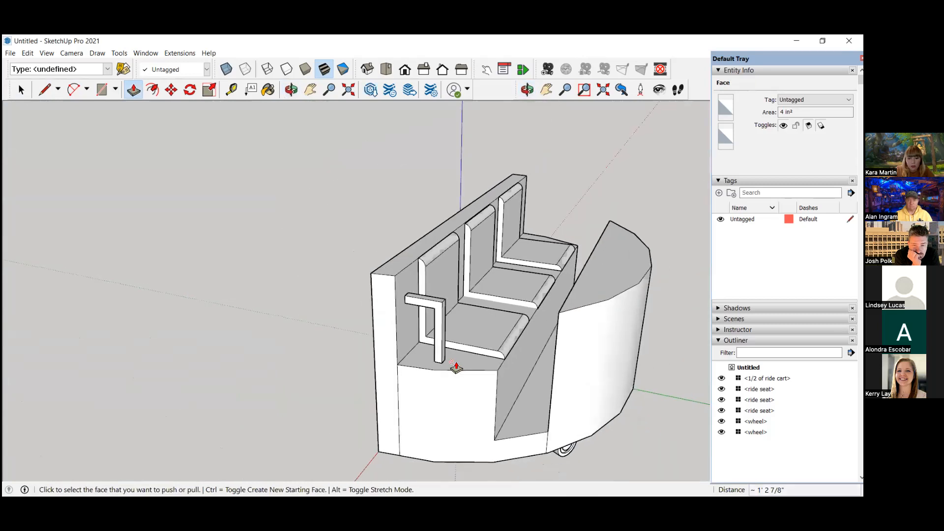
pyautogui.scroll(1, 328, 347)
pyautogui.moveTo(329, 347); pyautogui.dragTo(224, 328, button='middle')
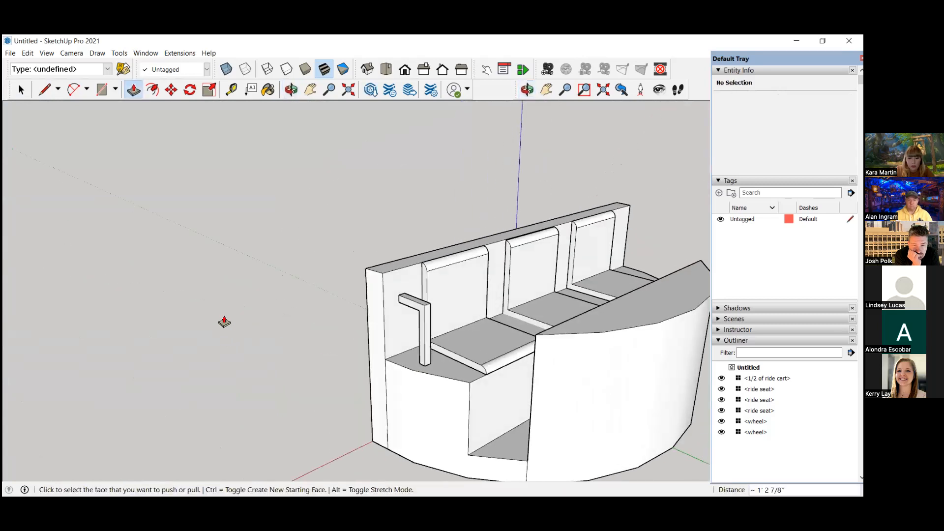
# - Make the armrest bar and its post into a component named "safety"
pyautogui.scroll(-1, 243, 328)
pyautogui.click(21, 90)
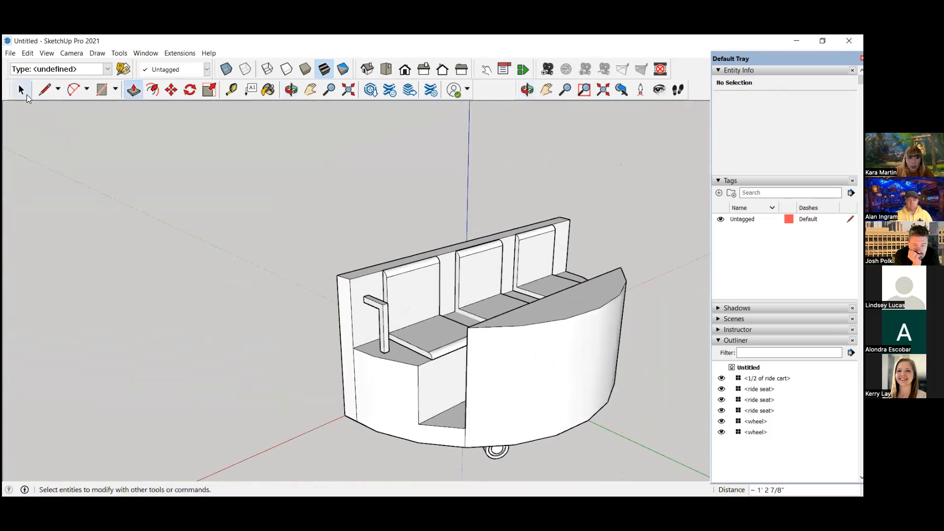
pyautogui.scroll(-2, 40, 131)
pyautogui.scroll(1, 343, 314)
pyautogui.scroll(2, 343, 330)
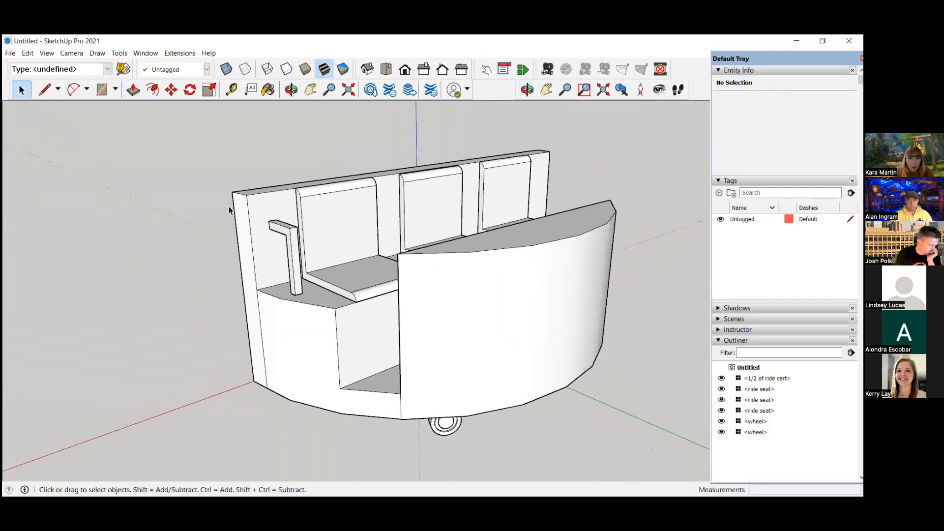
pyautogui.moveTo(207, 159); pyautogui.dragTo(356, 352)
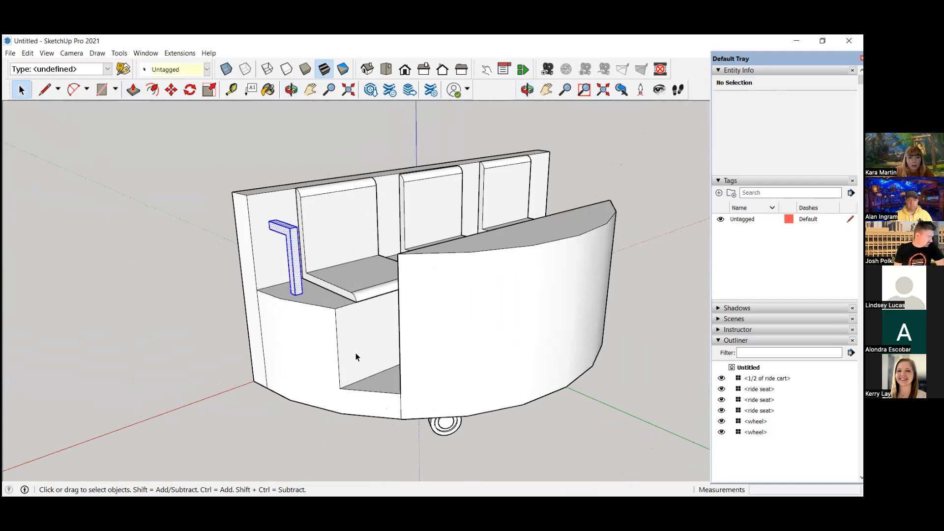
pyautogui.rightClick(300, 285)
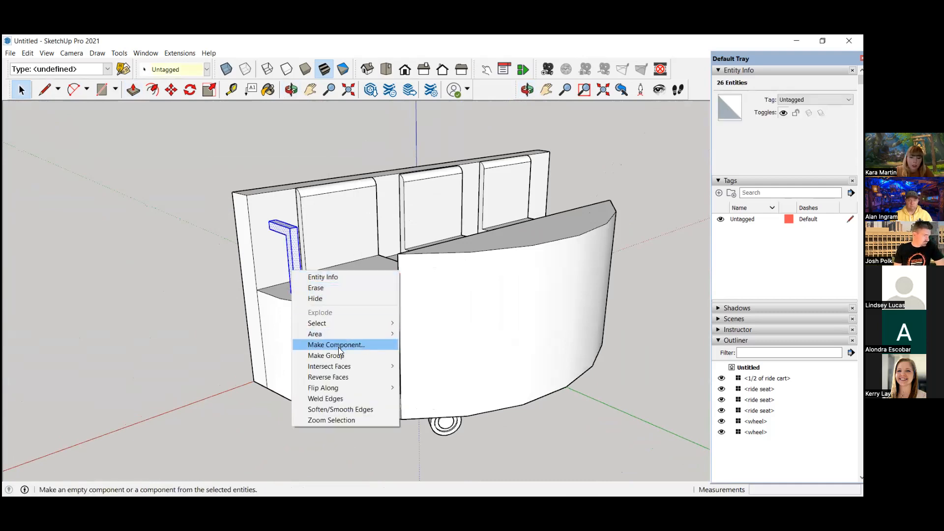
pyautogui.click(338, 346)
pyautogui.press('BackSpace')
pyautogui.write('safety')
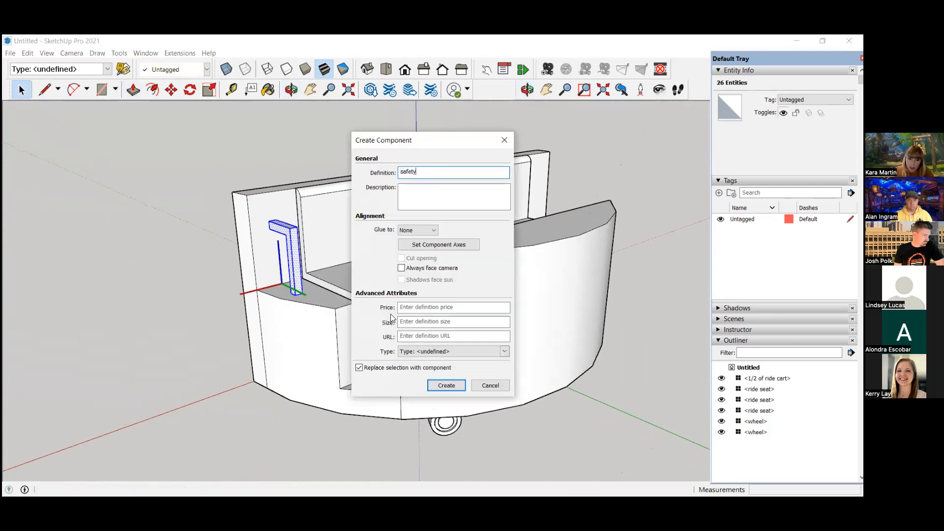
pyautogui.click(446, 385)
# - Copy the safety armrest about 8' 10 5/16" along the backrest to the opposite end of the bench
pyautogui.moveTo(517, 317); pyautogui.dragTo(374, 295, button='middle')
pyautogui.scroll(3, 385, 284)
pyautogui.scroll(-1, 385, 279)
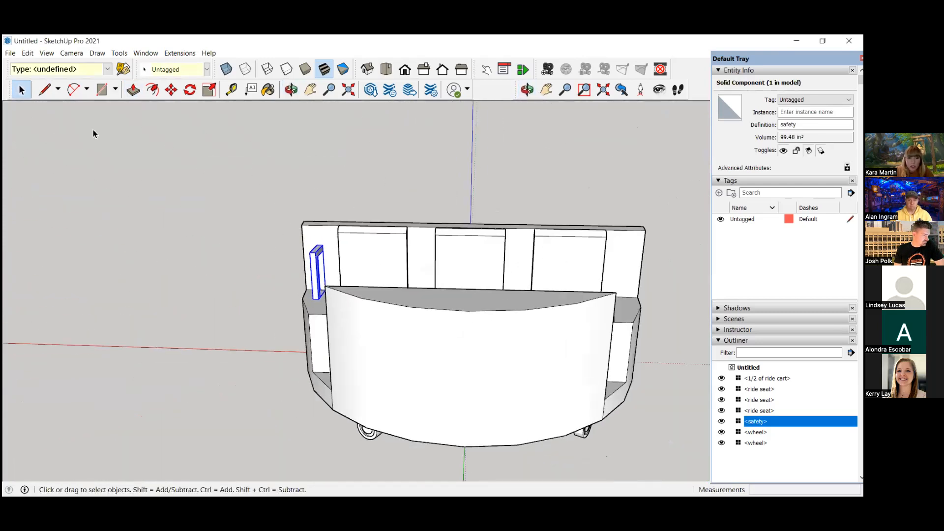
pyautogui.click(171, 90)
pyautogui.scroll(1, 274, 256)
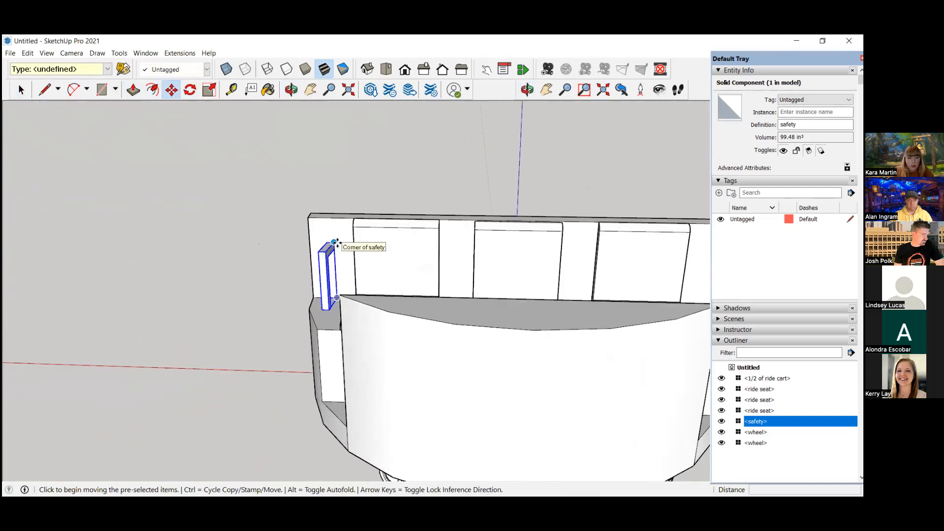
pyautogui.click(335, 242)
pyautogui.scroll(-2, 336, 242)
pyautogui.press('ctrl')
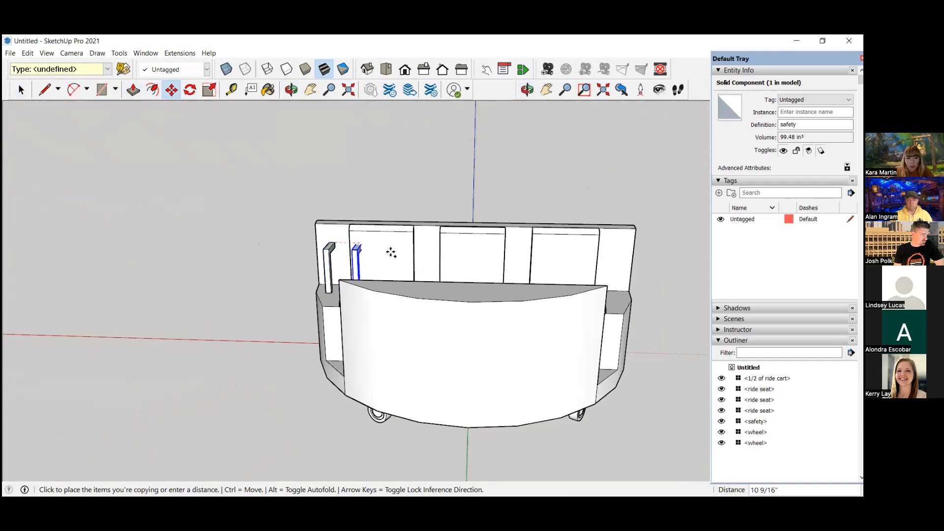
pyautogui.scroll(2, 620, 248)
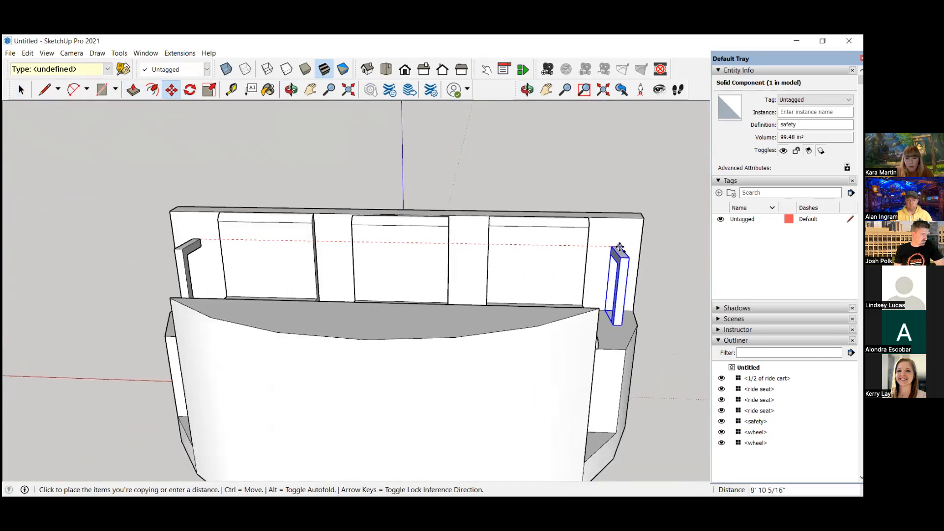
pyautogui.click(621, 246)
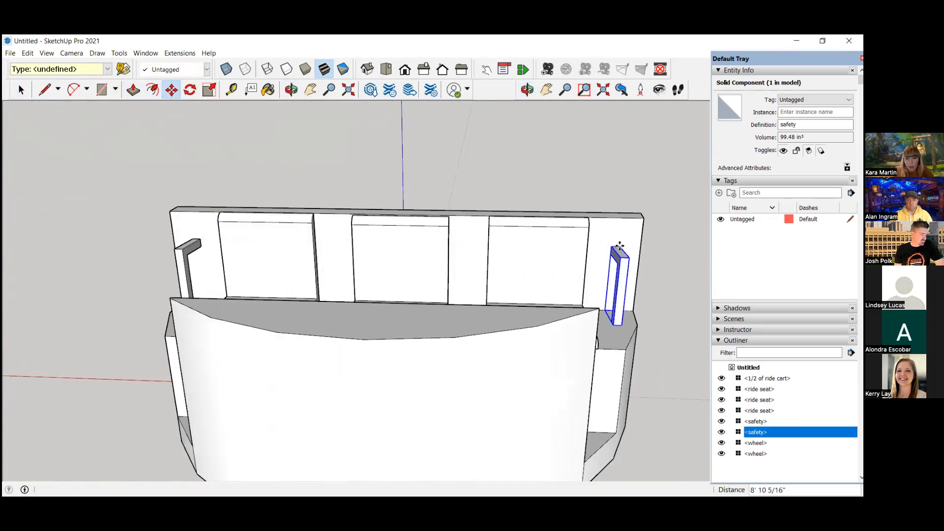
pyautogui.scroll(-3, 517, 204)
pyautogui.moveTo(535, 173); pyautogui.dragTo(494, 183, button='middle')
pyautogui.click(22, 90)
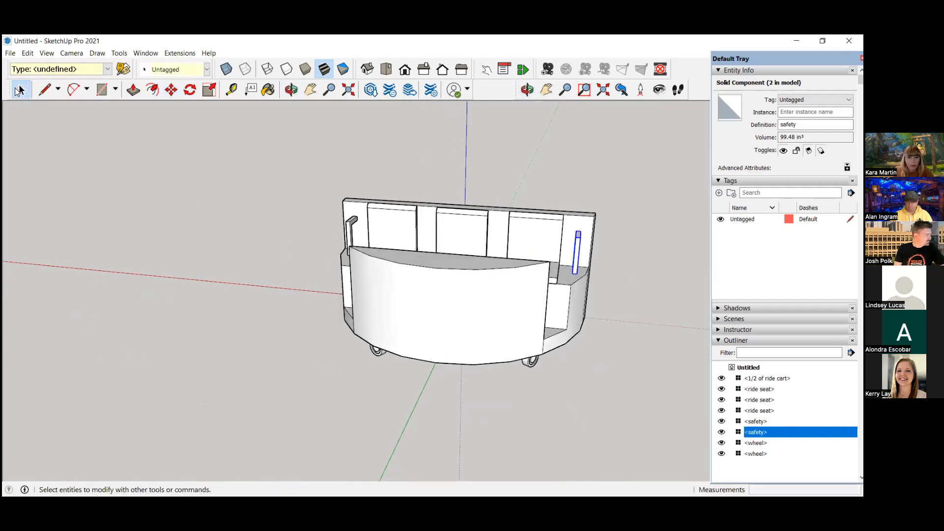
pyautogui.click(42, 149)
# - Group all the cart's components: the half cart body, ride seats, safety armrests and wheels
pyautogui.scroll(-1, 43, 149)
pyautogui.moveTo(531, 209); pyautogui.dragTo(443, 198, button='middle')
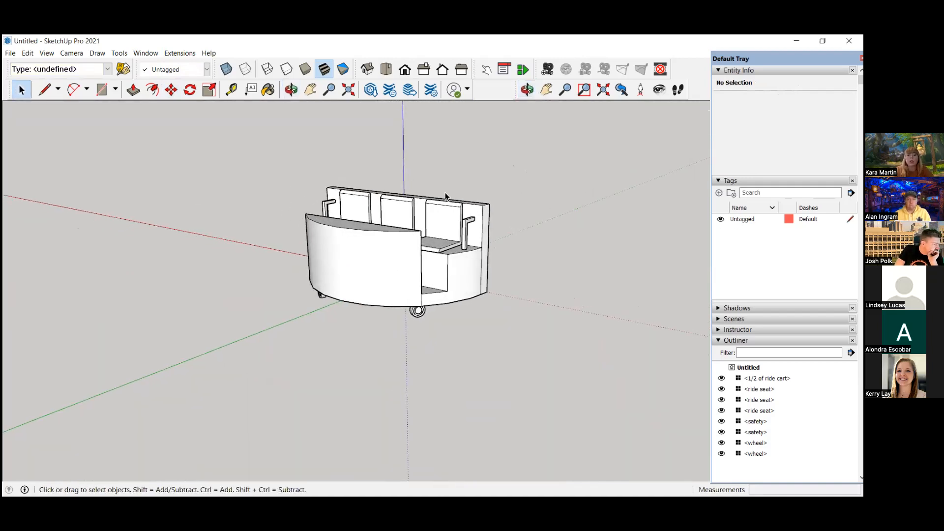
pyautogui.scroll(2, 477, 181)
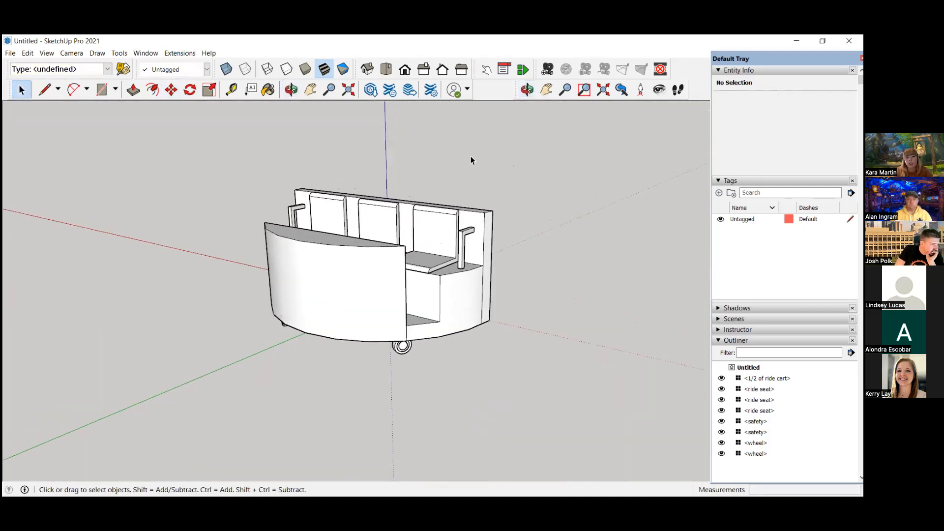
pyautogui.scroll(-1, 461, 170)
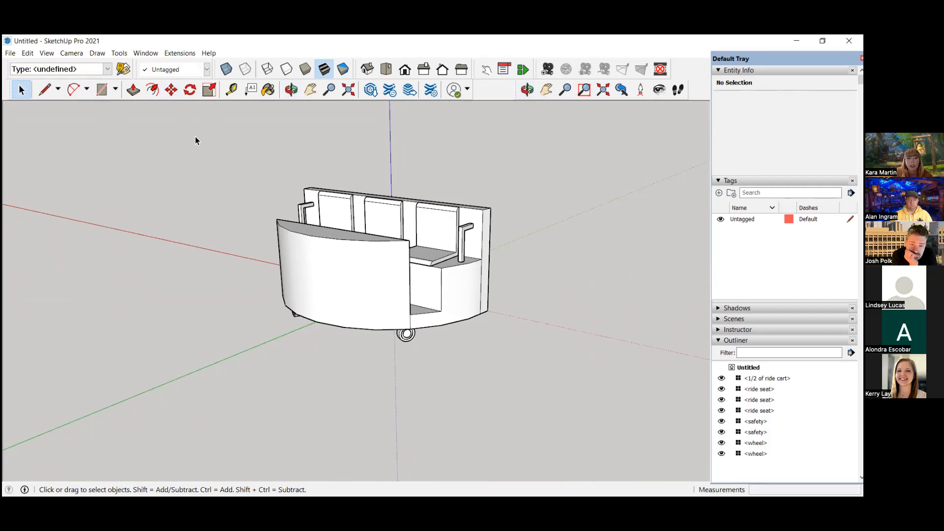
pyautogui.moveTo(196, 128); pyautogui.dragTo(638, 411)
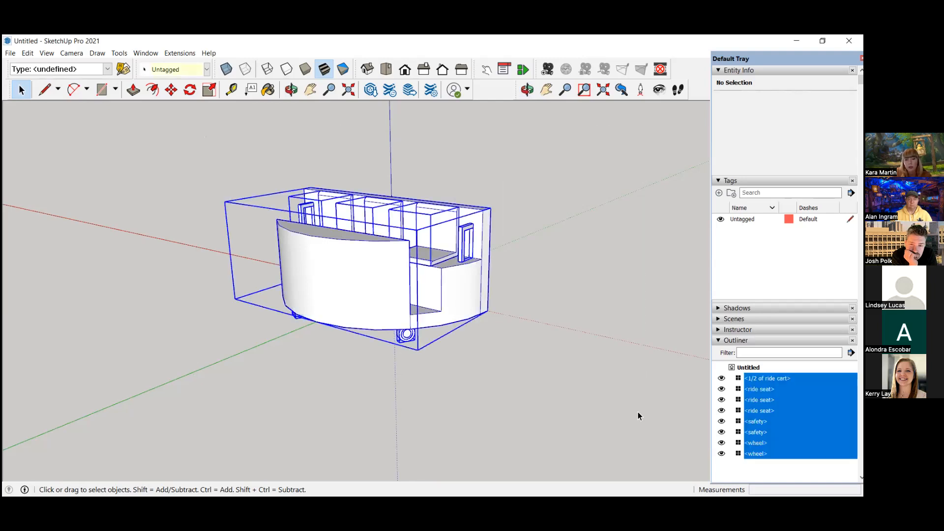
pyautogui.scroll(-2, 636, 412)
pyautogui.moveTo(626, 398); pyautogui.dragTo(520, 299, button='middle')
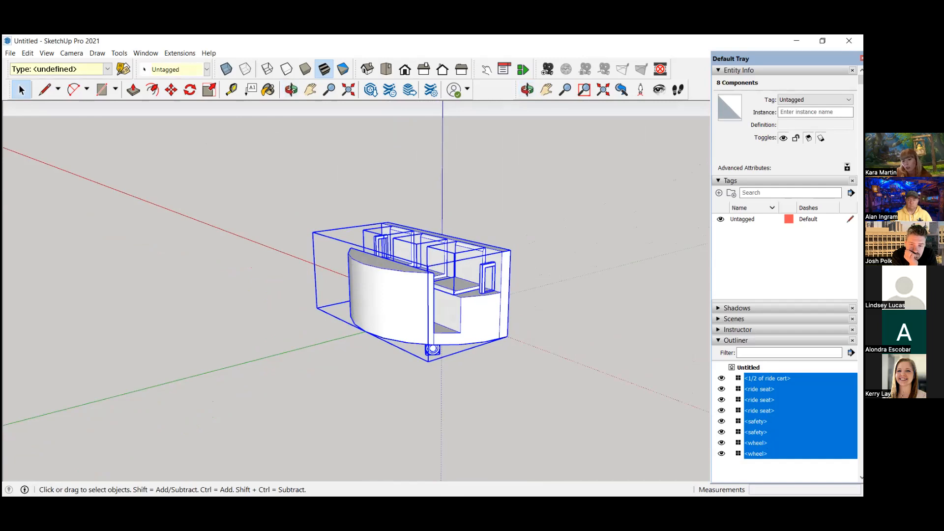
pyautogui.scroll(3, 501, 293)
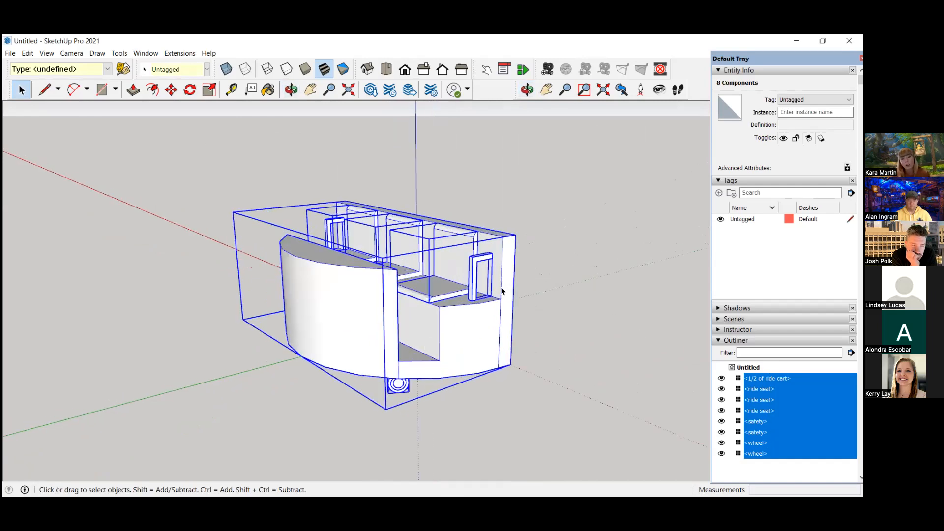
pyautogui.rightClick(443, 272)
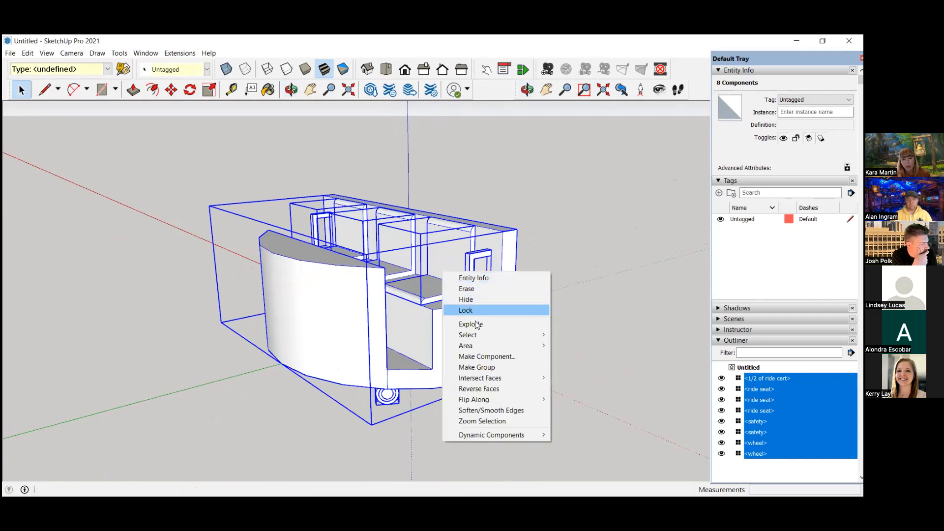
pyautogui.click(488, 368)
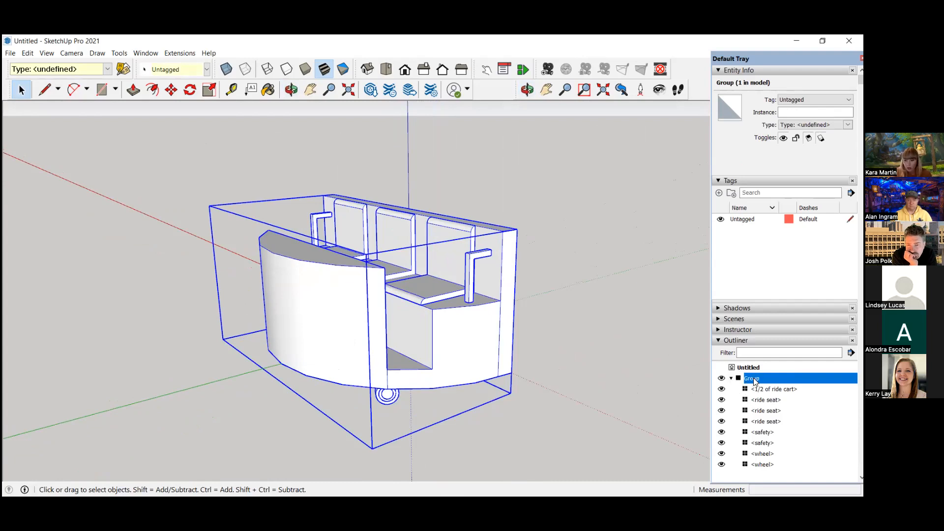
# - Name the new cart group "Final half" and select it in the model
pyautogui.doubleClick(755, 380)
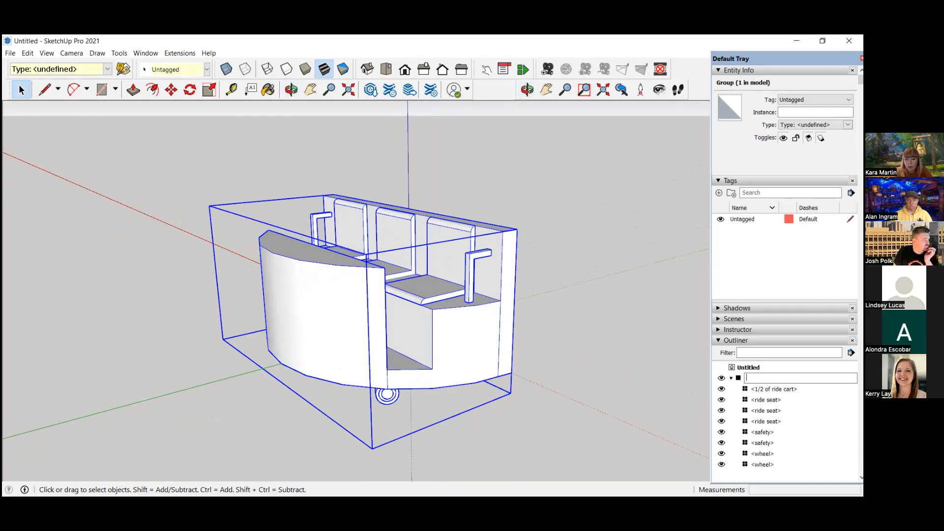
pyautogui.write('Final')
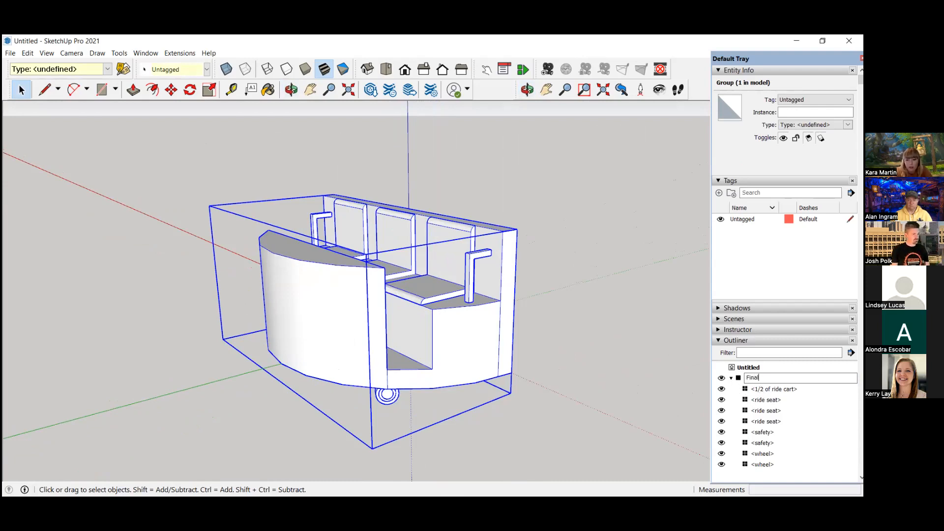
pyautogui.write(' half')
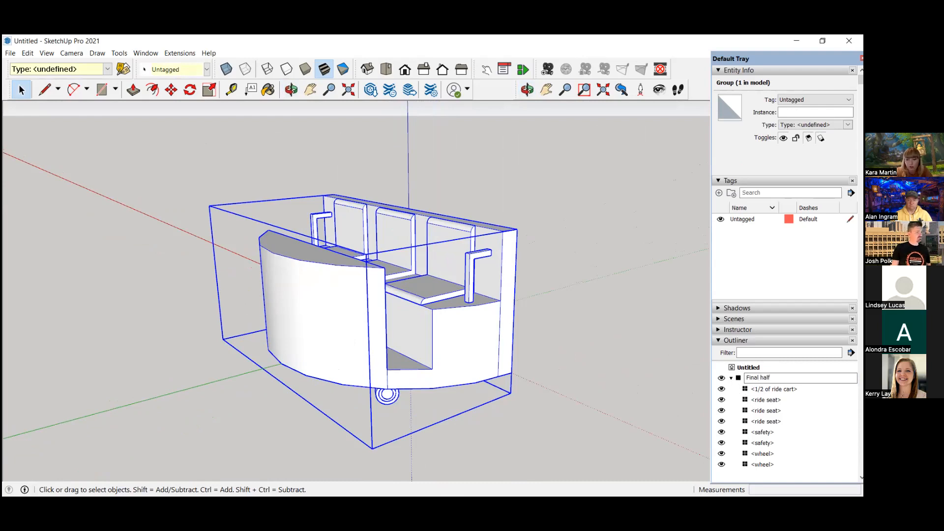
pyautogui.click(629, 391)
pyautogui.scroll(-2, 599, 382)
pyautogui.click(532, 364)
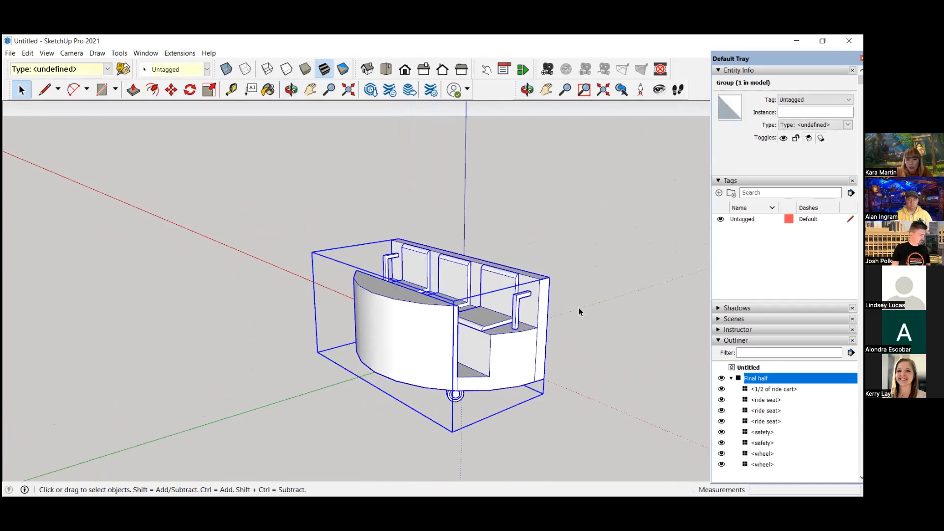
pyautogui.click(172, 90)
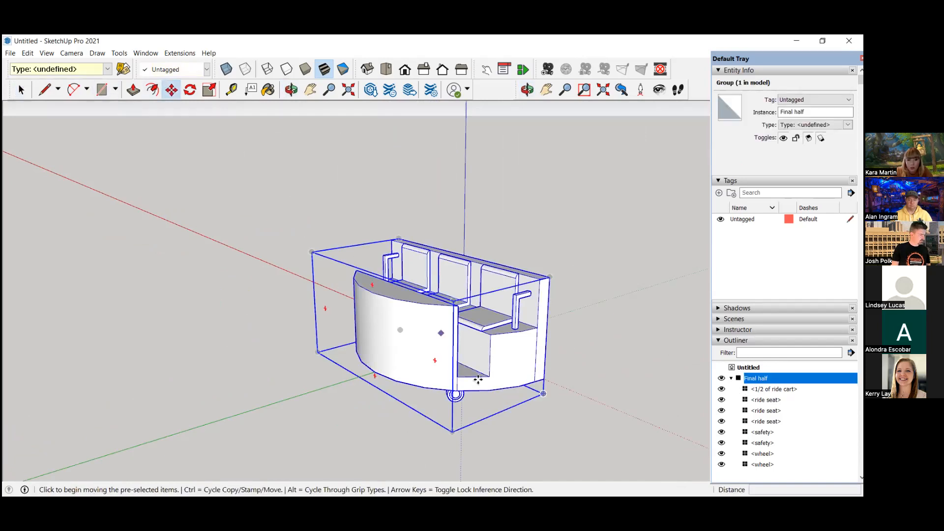
pyautogui.click(543, 393)
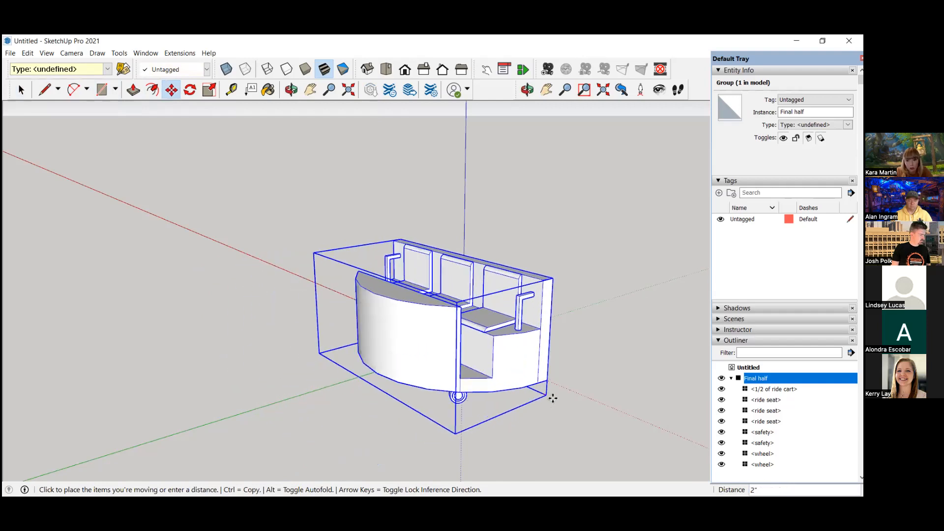
pyautogui.click(600, 320)
pyautogui.scroll(-3, 600, 320)
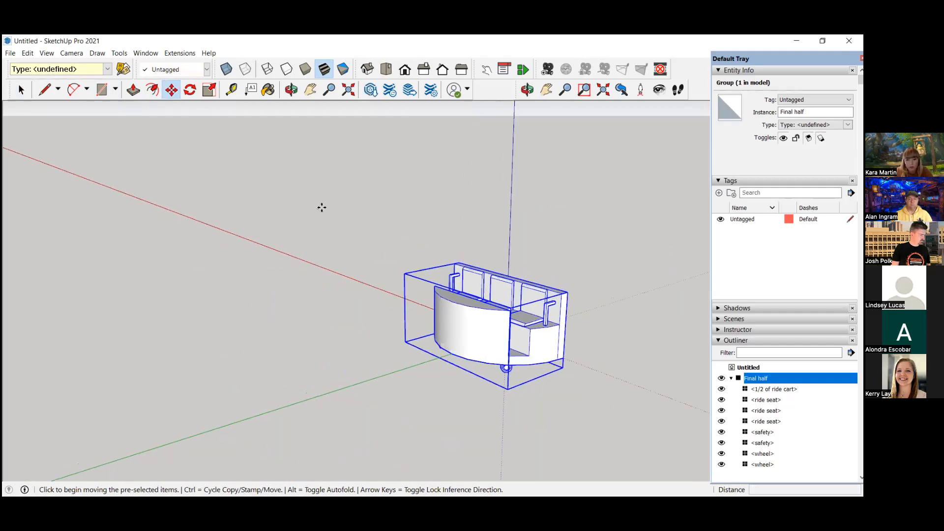
pyautogui.click(21, 90)
# - Copy the Final half group about 13' 6 1/4" along the green axis, behind the original's backrest
pyautogui.scroll(-2, 194, 217)
pyautogui.moveTo(522, 266); pyautogui.dragTo(476, 293, button='middle')
pyautogui.scroll(3, 493, 260)
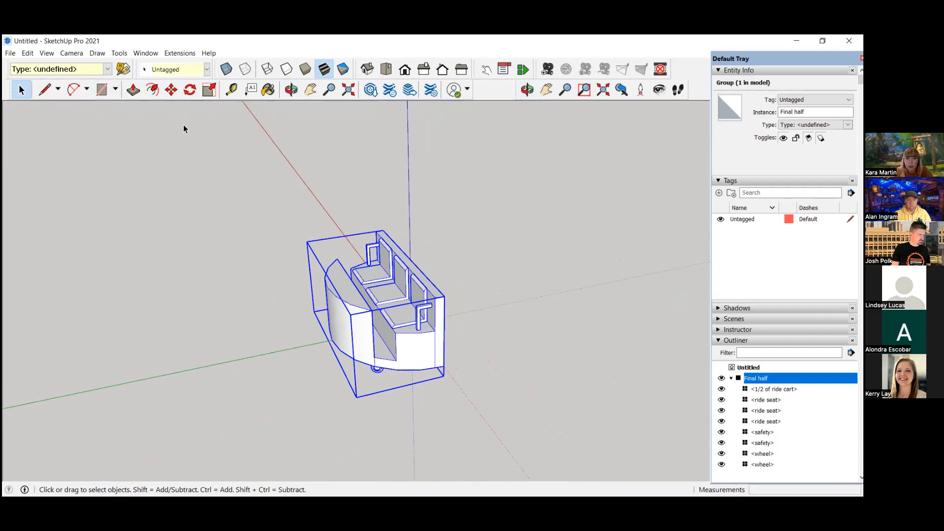
pyautogui.click(170, 91)
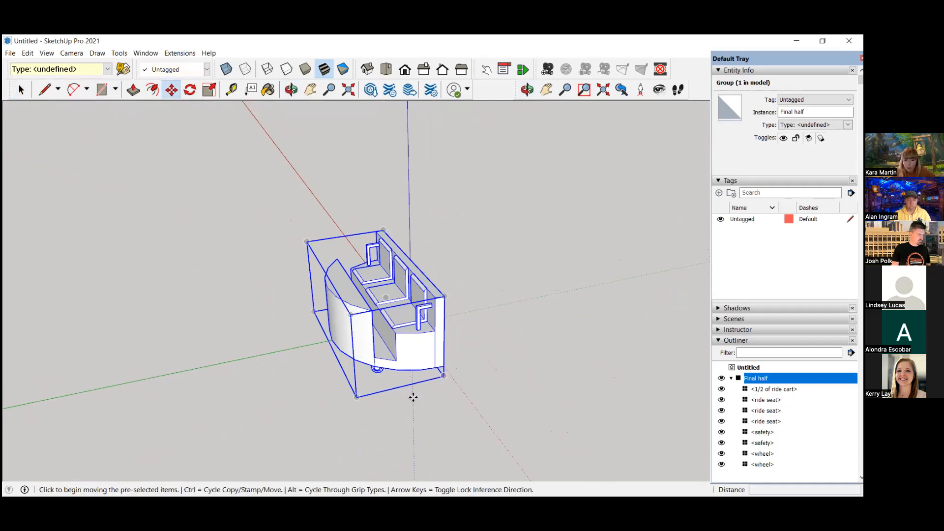
pyautogui.scroll(3, 418, 404)
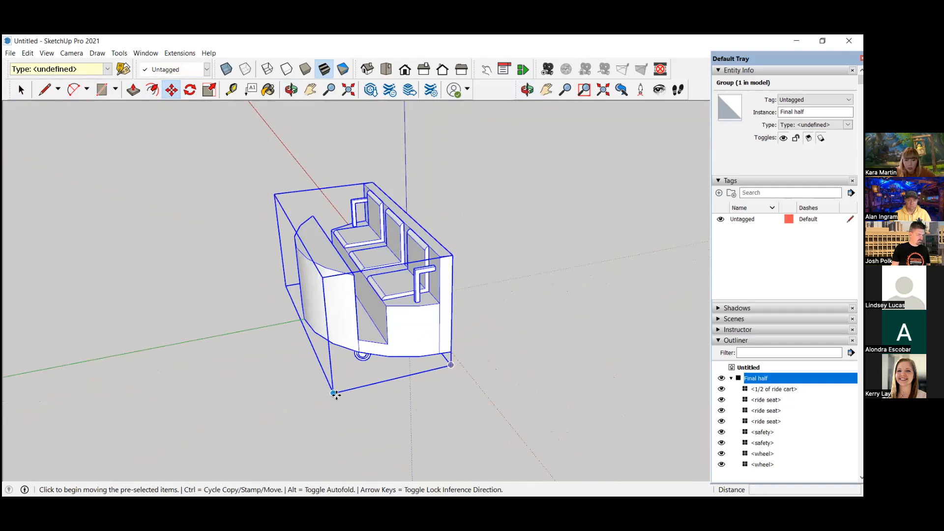
pyautogui.click(334, 394)
pyautogui.scroll(-2, 333, 394)
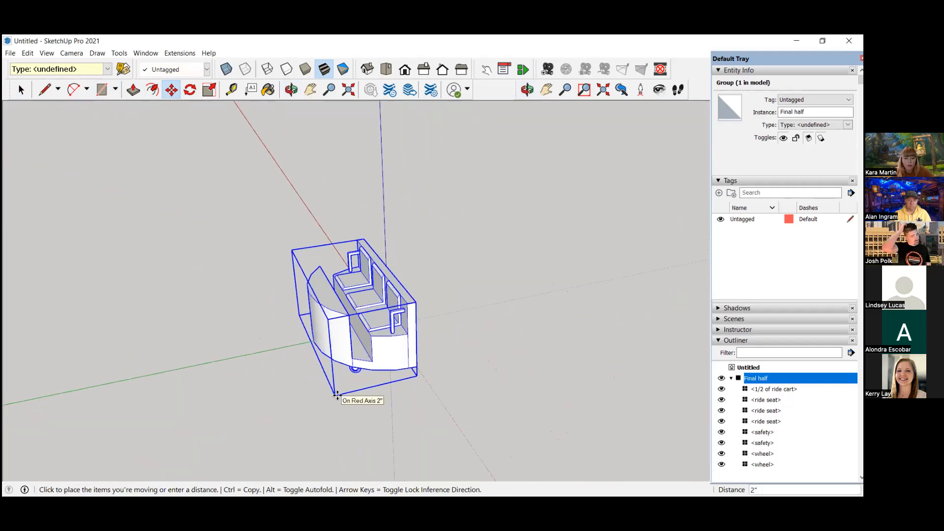
pyautogui.press('ctrl')
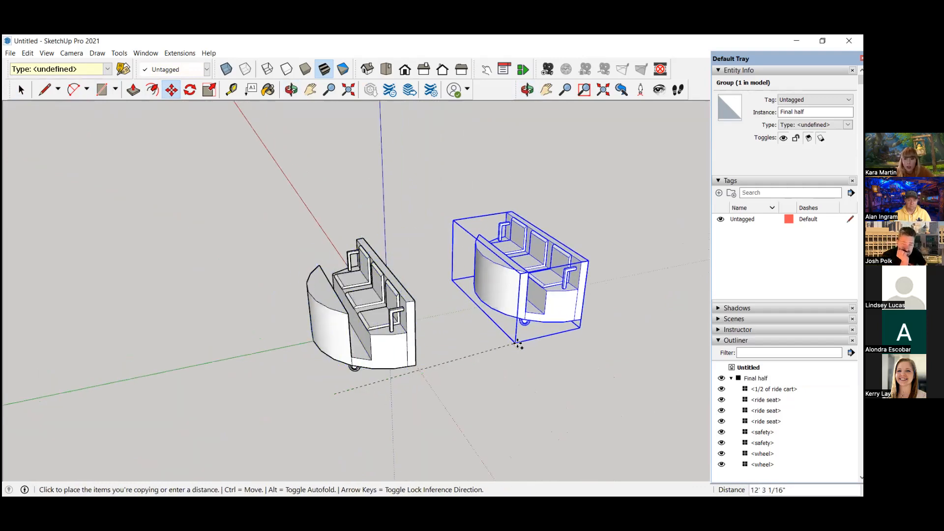
pyautogui.click(539, 344)
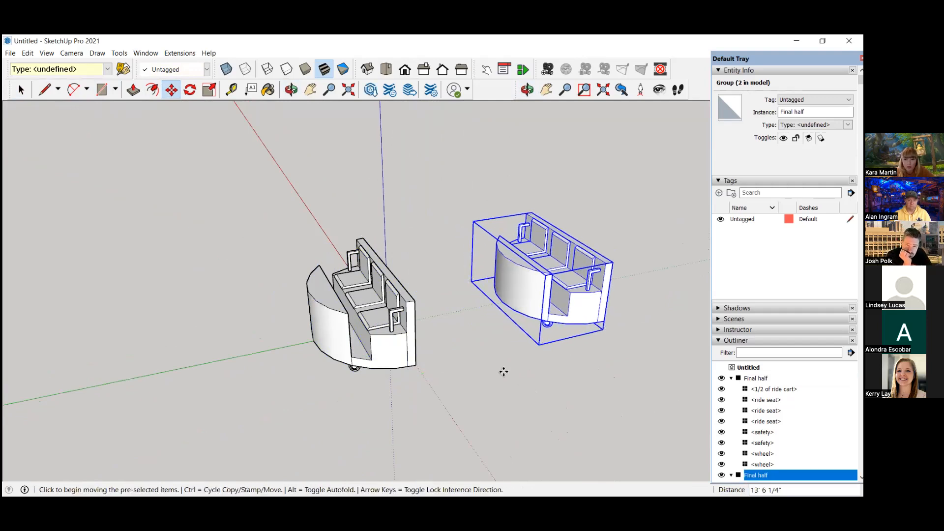
# - Rotate the copied Final half group 180° in the ground plane about a point between the two halves
pyautogui.scroll(-2, 503, 372)
pyautogui.moveTo(626, 297); pyautogui.dragTo(589, 372, button='middle')
pyautogui.scroll(3, 610, 337)
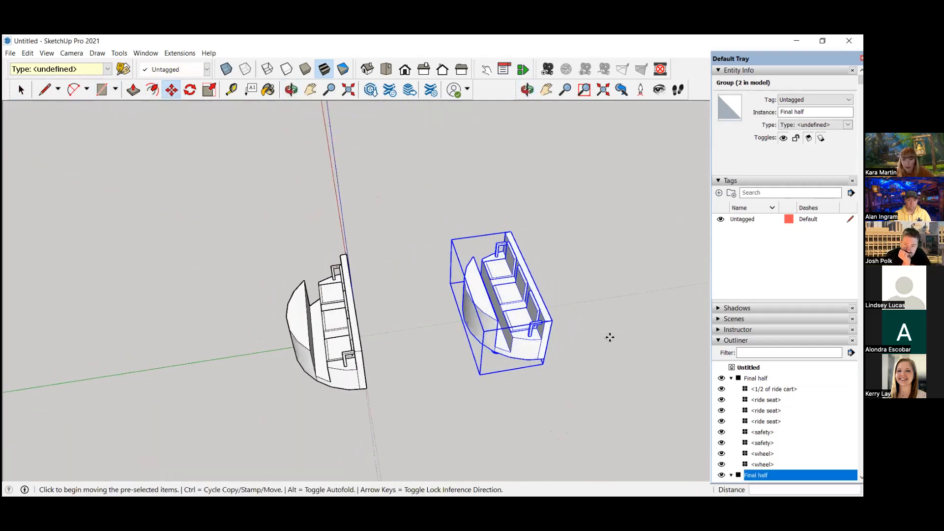
pyautogui.click(190, 91)
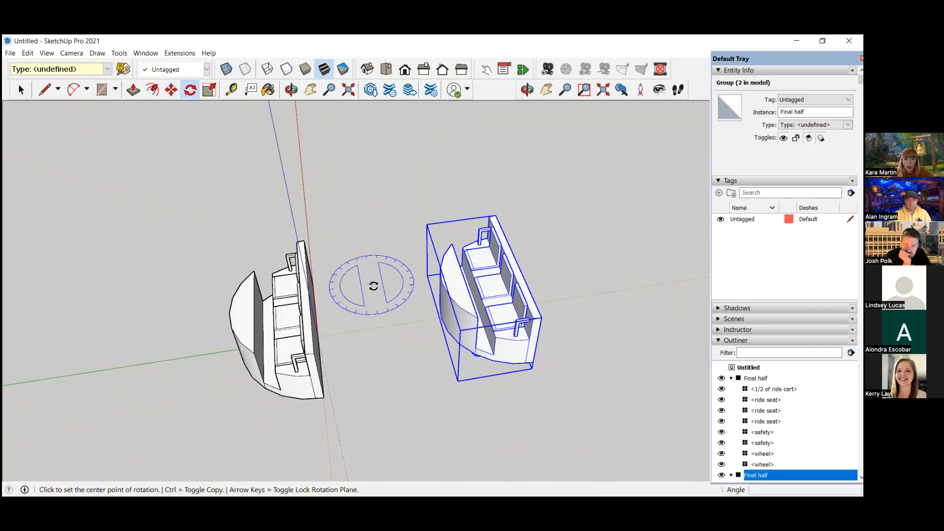
pyautogui.click(402, 324)
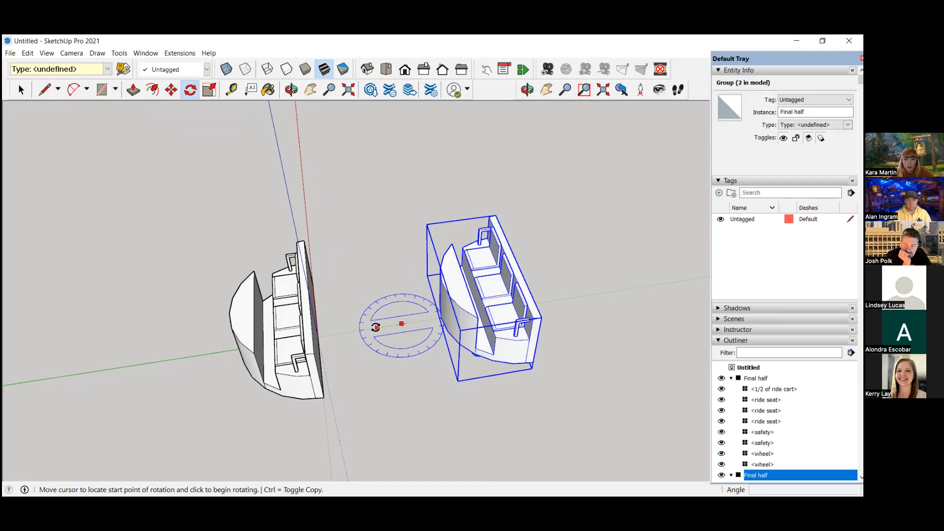
pyautogui.click(341, 308)
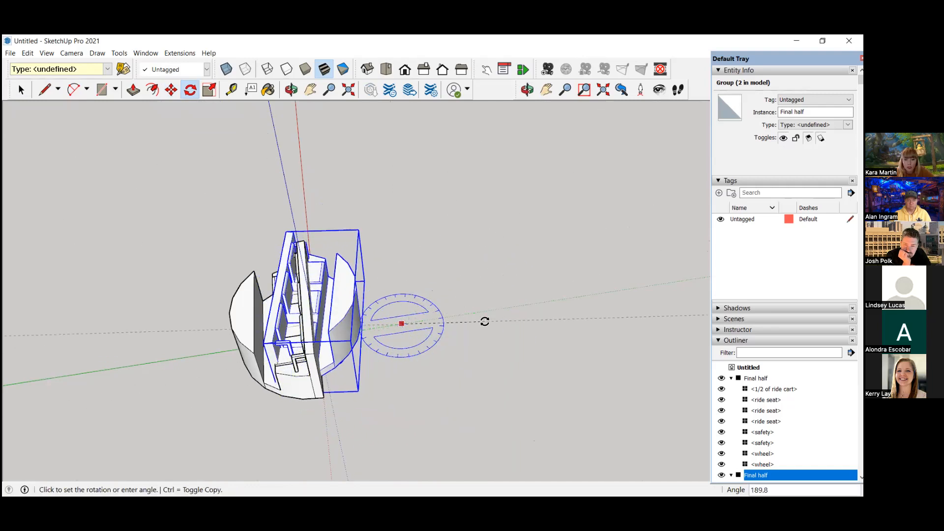
pyautogui.click(486, 313)
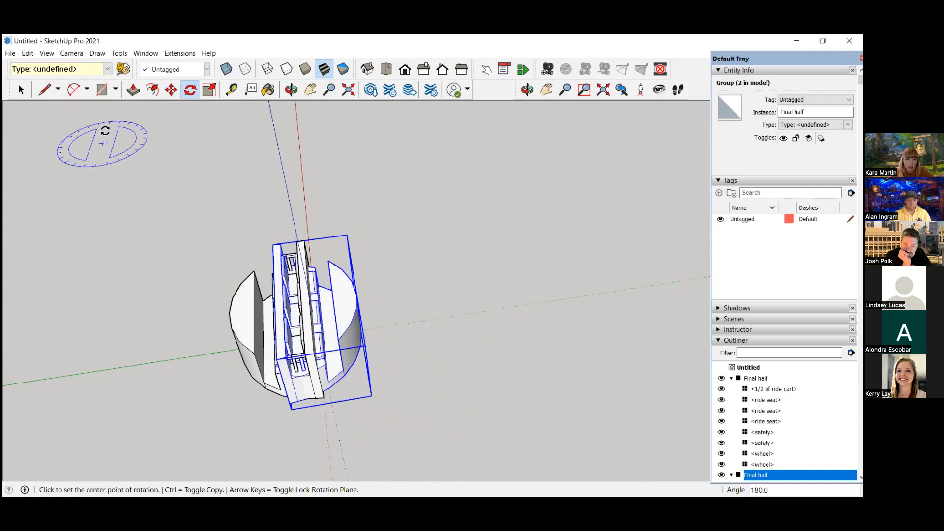
# - Move the rotated half about 2' 1" from its bottom back corner so its back meets the back of the original half
pyautogui.click(171, 90)
pyautogui.moveTo(270, 328); pyautogui.dragTo(270, 308, button='middle')
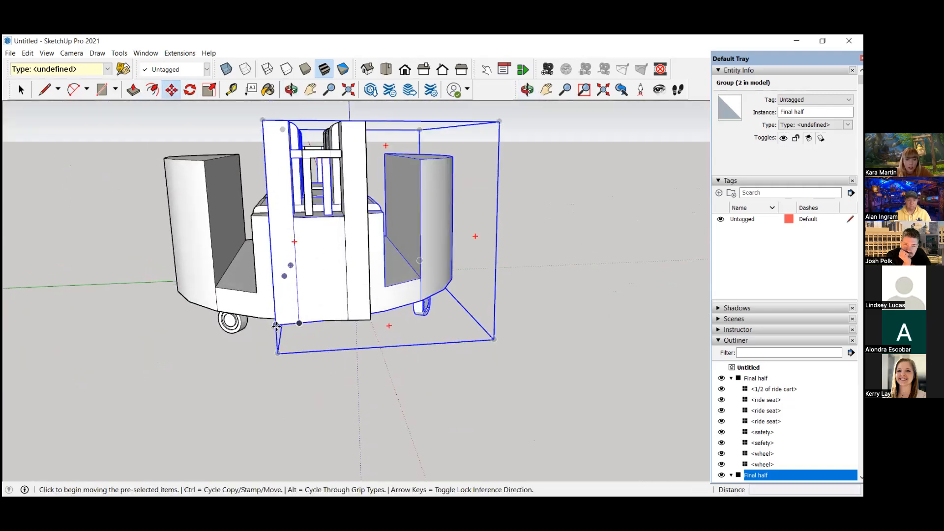
pyautogui.click(277, 325)
pyautogui.click(368, 320)
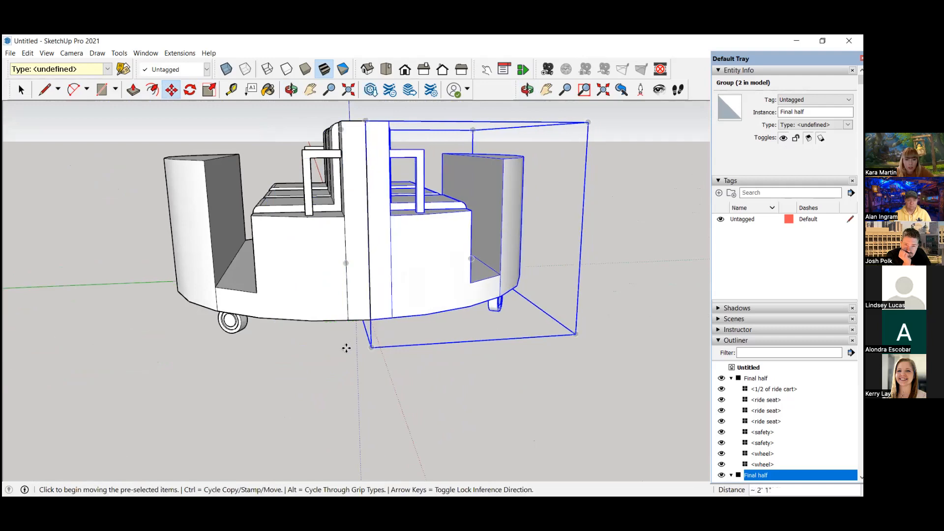
# - Deselect the copied half and examine the assembled full cart from both sides and the end
pyautogui.scroll(-4, 339, 350)
pyautogui.moveTo(495, 276); pyautogui.dragTo(375, 347, button='middle')
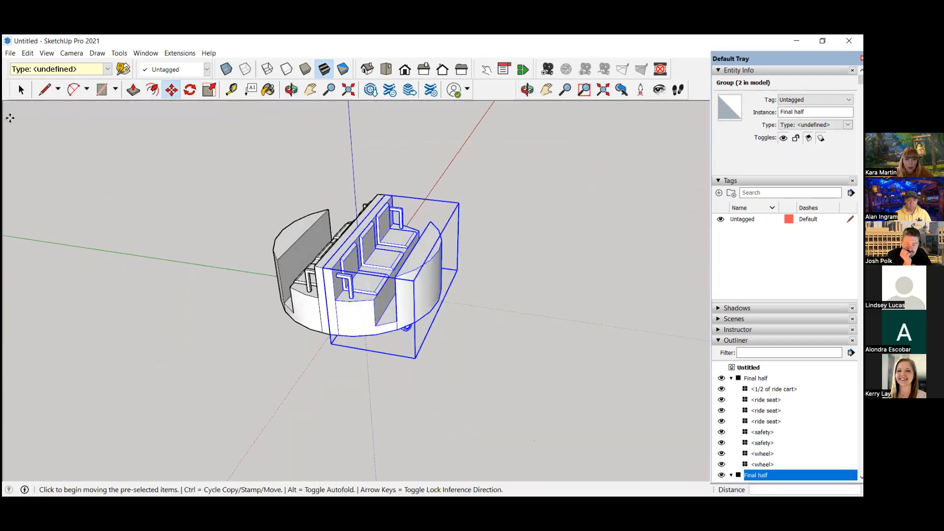
pyautogui.click(21, 90)
pyautogui.click(72, 188)
pyautogui.moveTo(76, 188); pyautogui.dragTo(239, 175, button='middle')
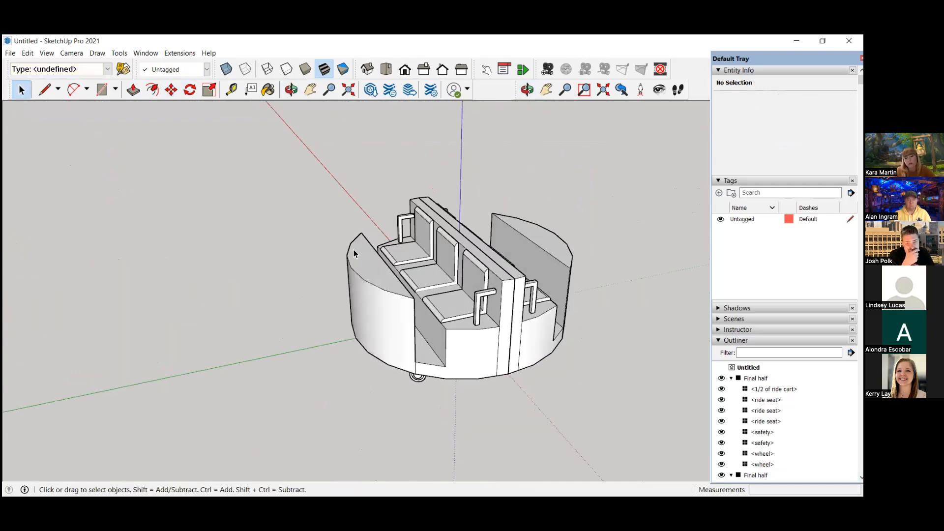
pyautogui.scroll(-1, 353, 250)
pyautogui.moveTo(549, 323); pyautogui.dragTo(429, 291, button='middle')
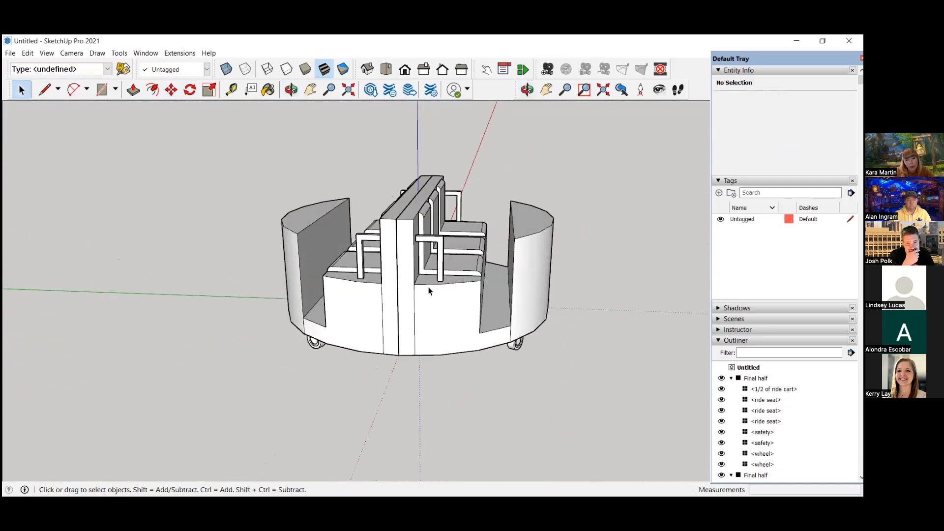
pyautogui.scroll(2, 426, 281)
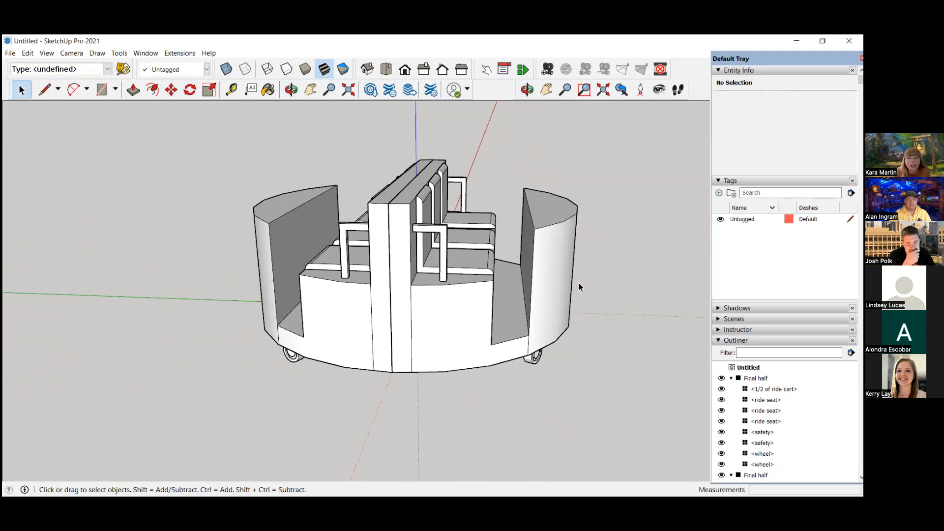
# - Collapse the Outliner to reach Materials and check which panels are enabled in the Default Tray
pyautogui.click(719, 341)
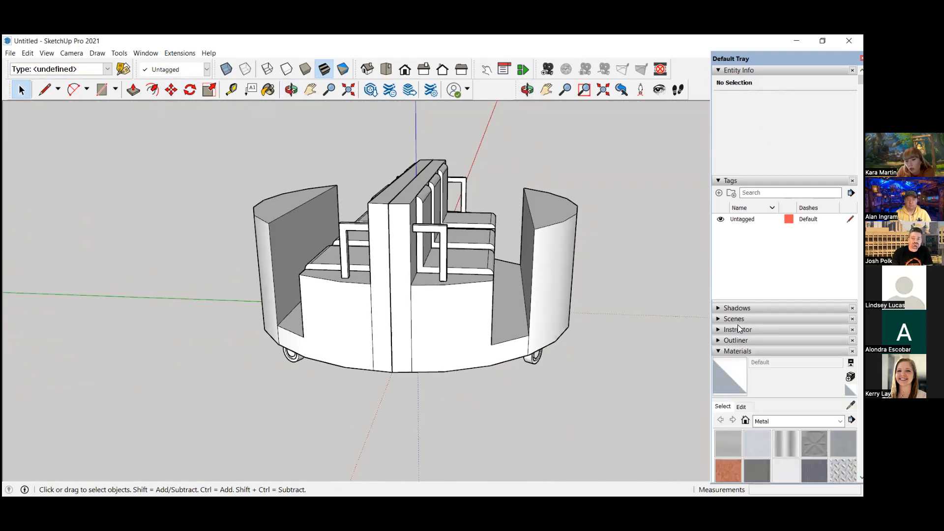
pyautogui.scroll(-3, 722, 212)
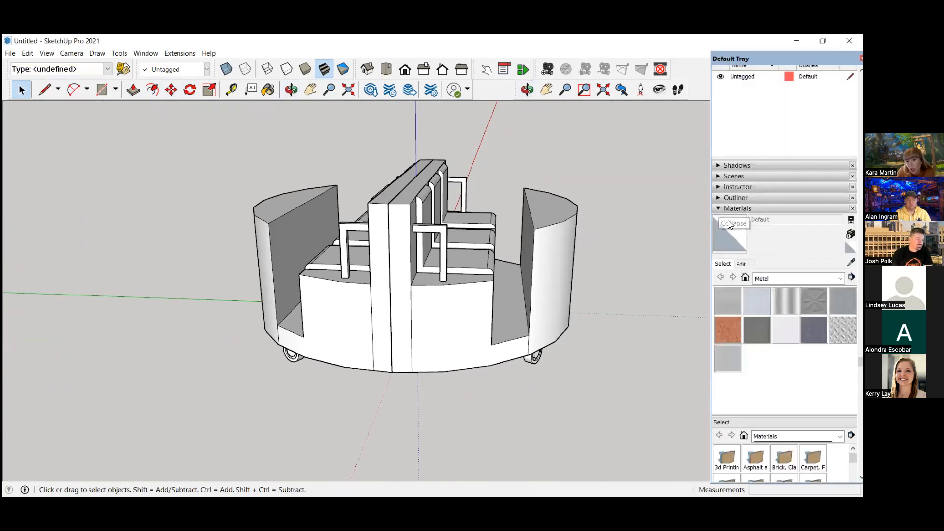
pyautogui.scroll(3, 753, 286)
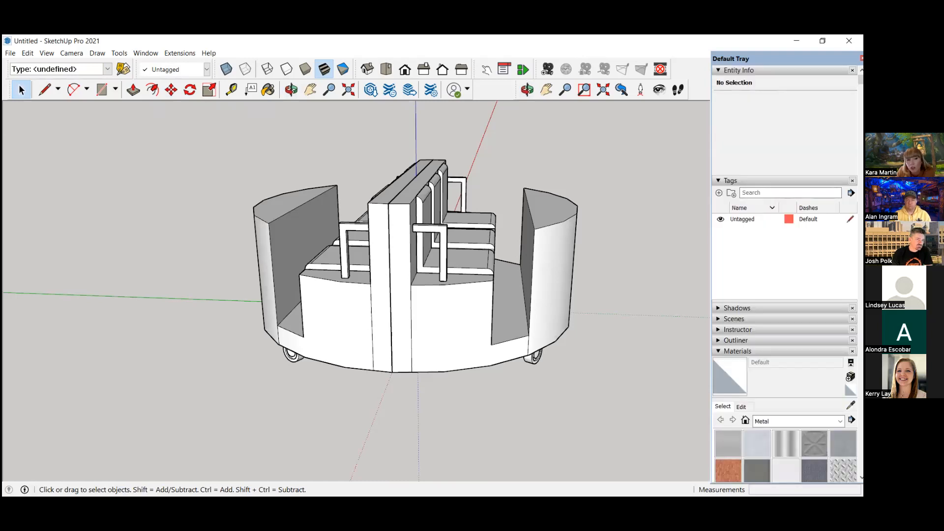
pyautogui.click(150, 53)
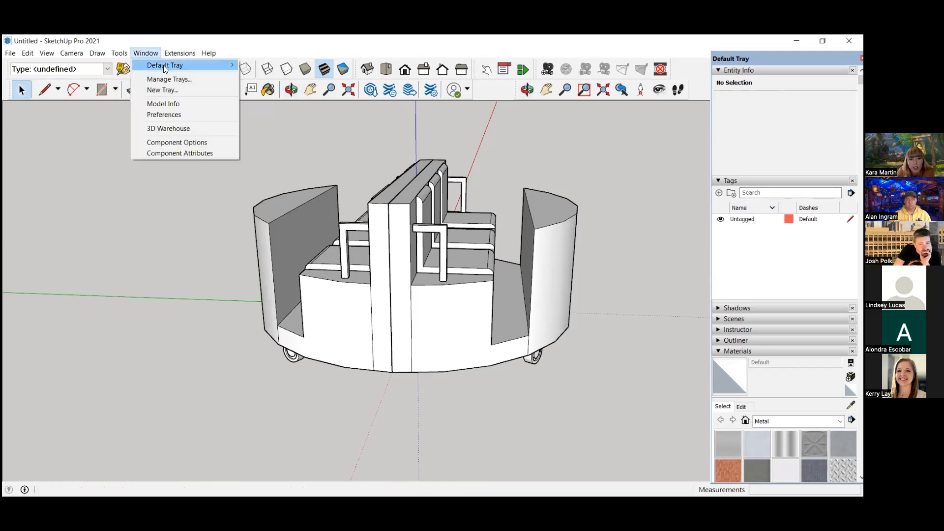
pyautogui.moveTo(165, 68)
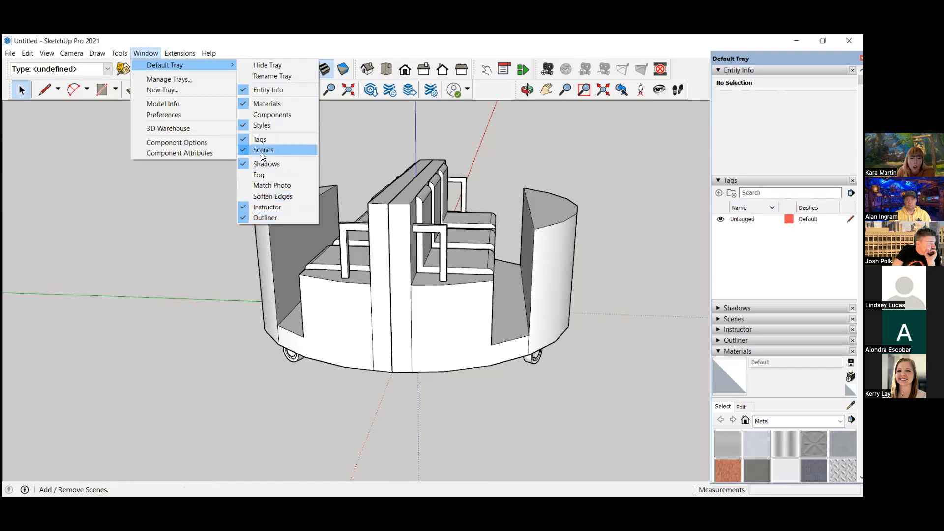
pyautogui.click(404, 143)
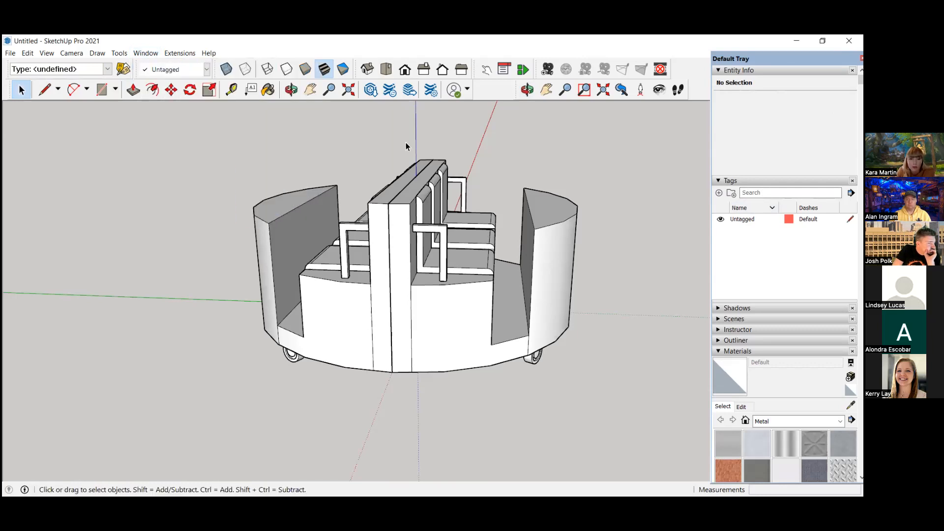
# - Switch the material library from Metal to Colors and browse to the blue, purple and pink swatches
pyautogui.scroll(-2, 405, 146)
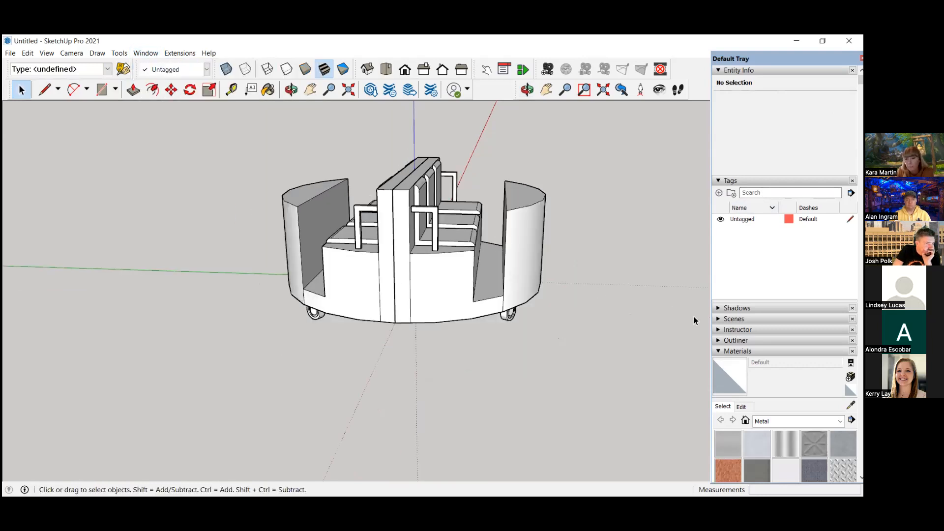
pyautogui.click(852, 70)
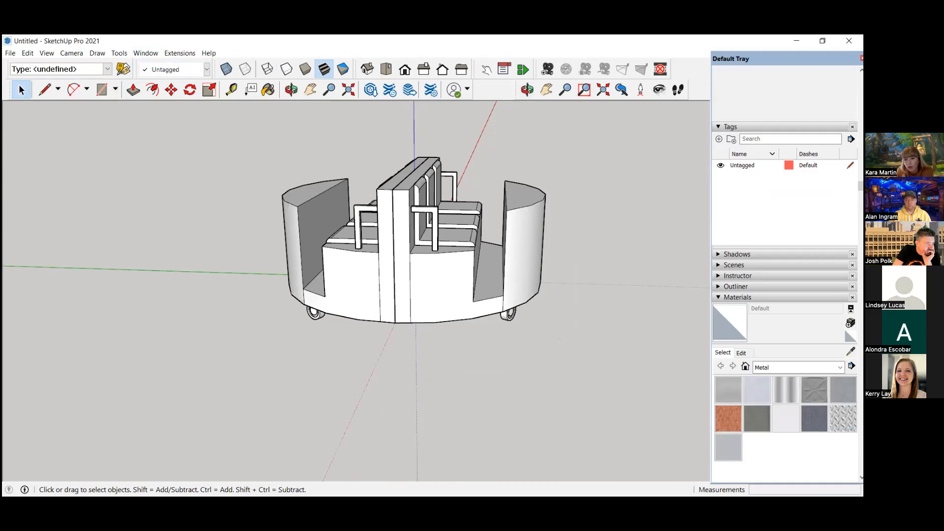
pyautogui.scroll(-1, 785, 320)
pyautogui.click(836, 314)
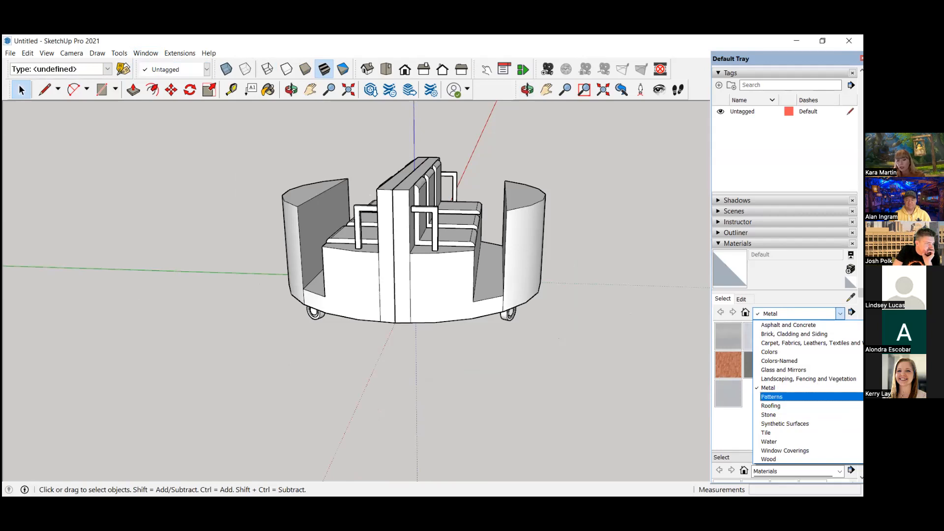
pyautogui.click(768, 387)
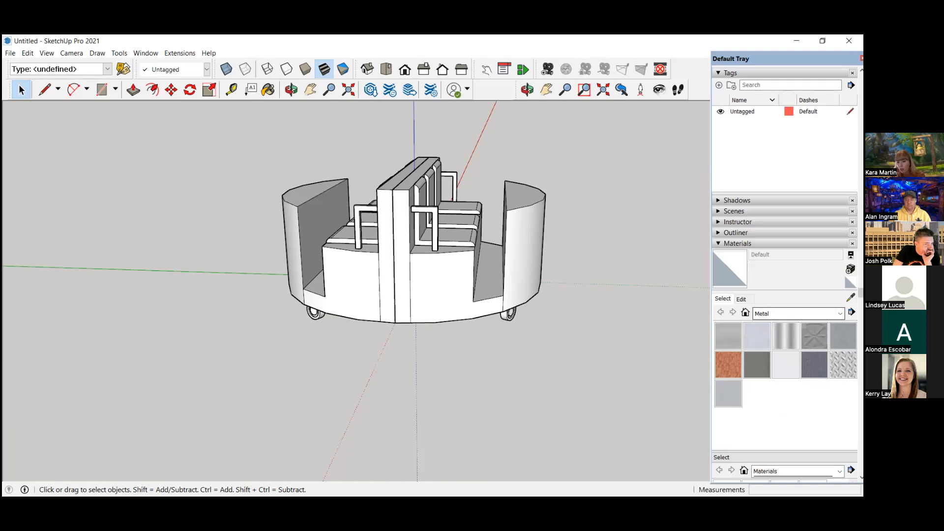
pyautogui.click(836, 313)
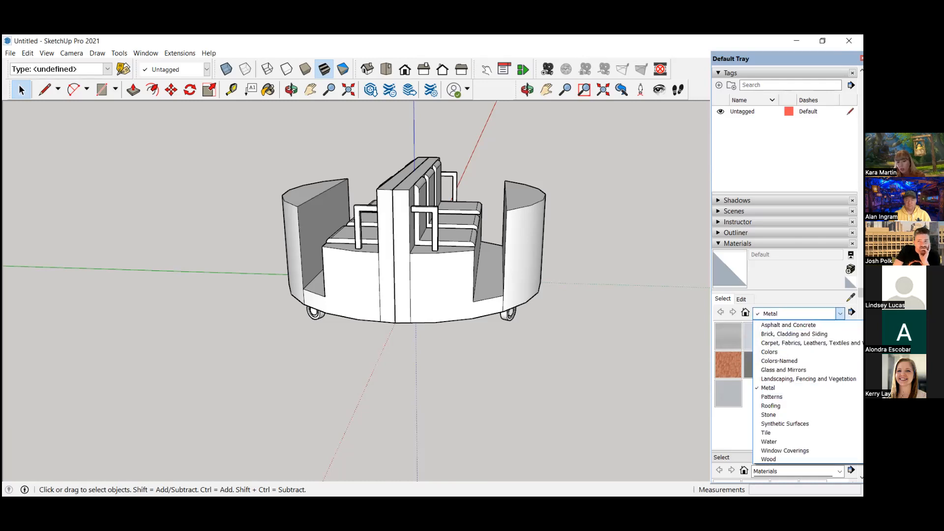
pyautogui.click(781, 352)
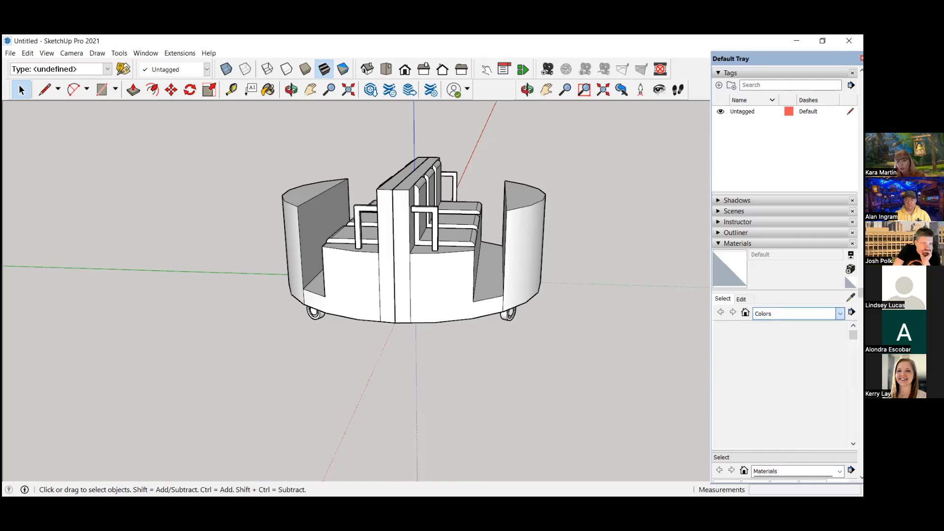
pyautogui.scroll(-8, 771, 385)
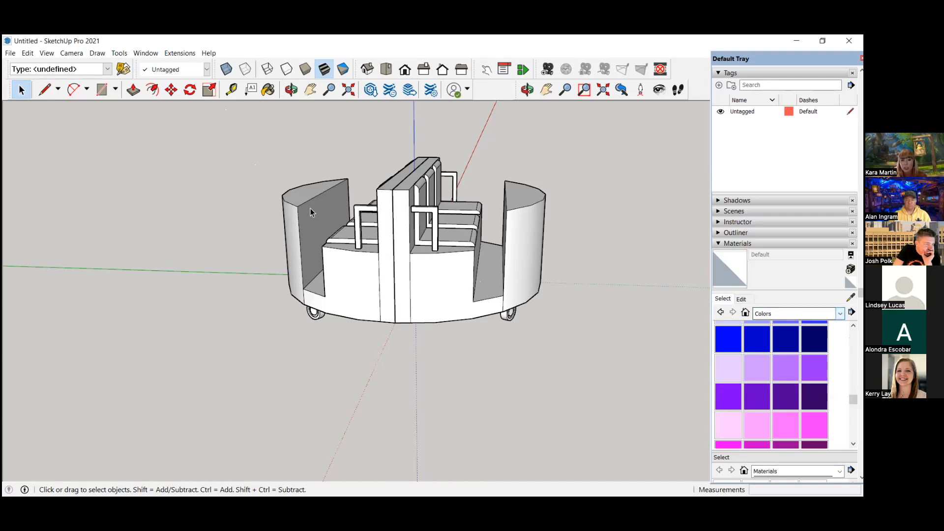
# - Search the 3D Warehouse for "green metal" and look through the product results
pyautogui.moveTo(234, 167); pyautogui.dragTo(341, 205, button='middle')
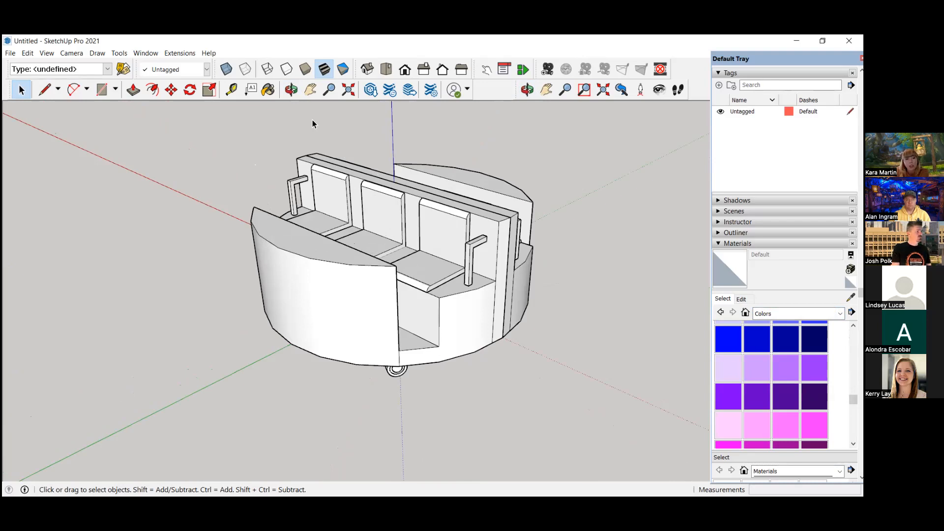
pyautogui.click(145, 55)
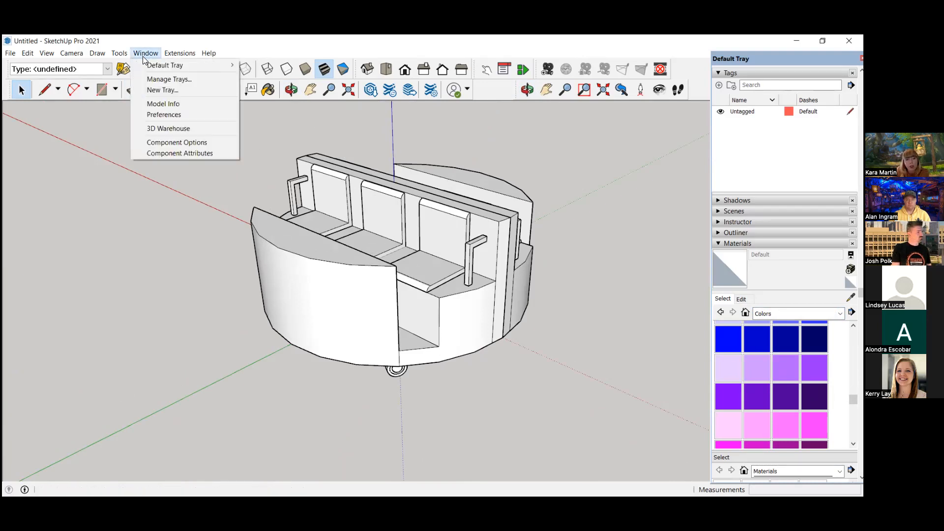
pyautogui.click(154, 128)
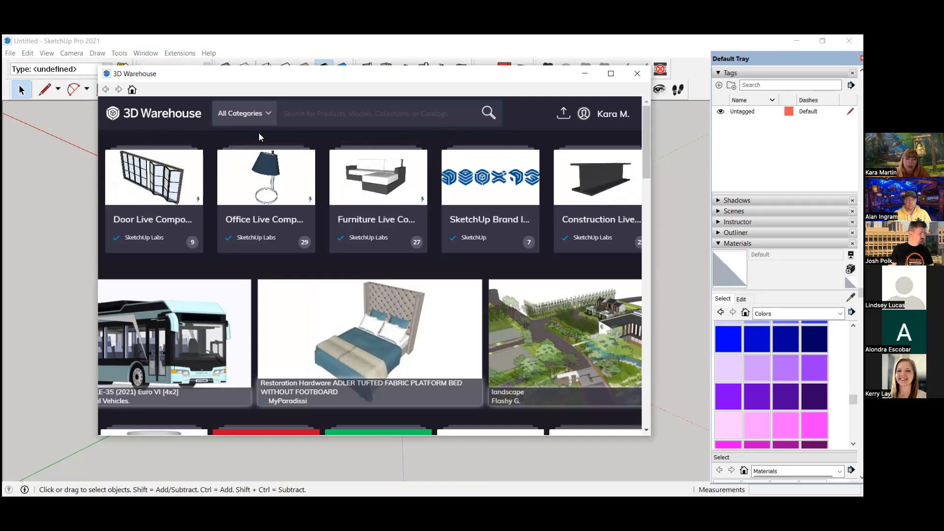
pyautogui.write('g')
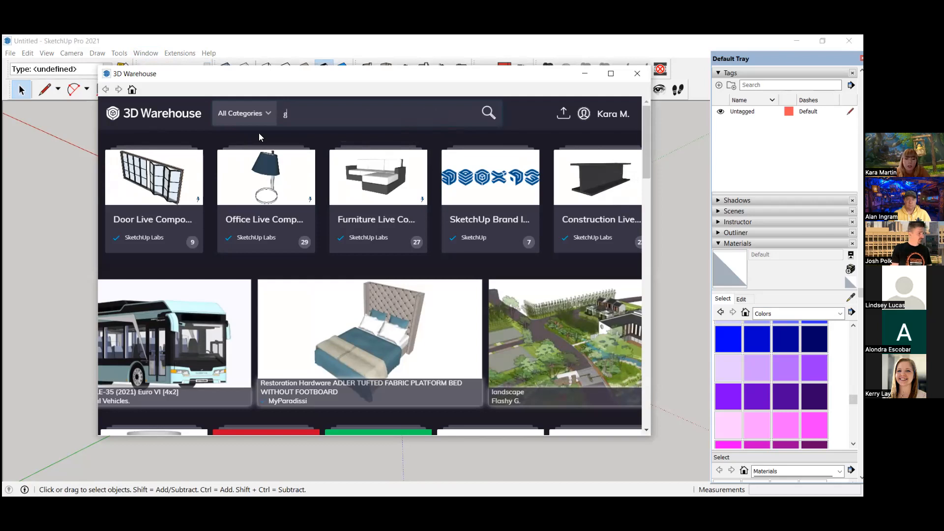
pyautogui.write('reen')
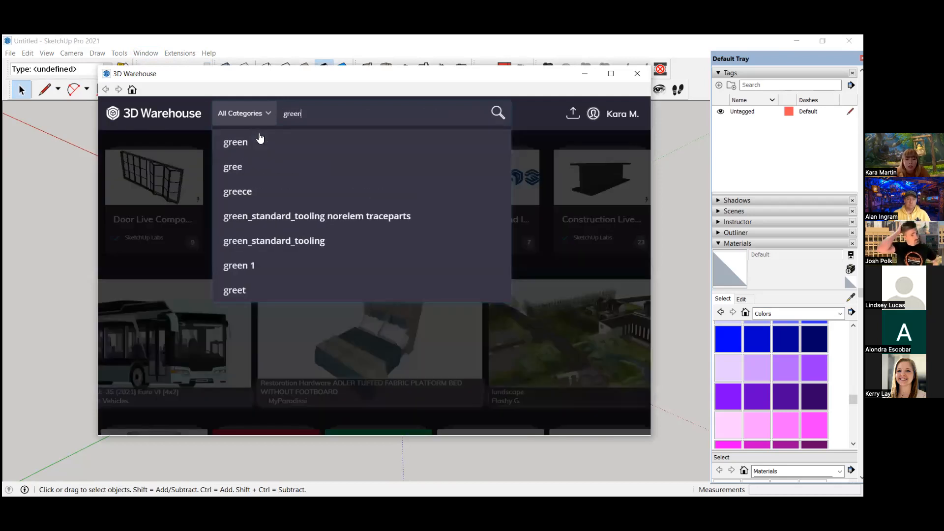
pyautogui.write(' metal')
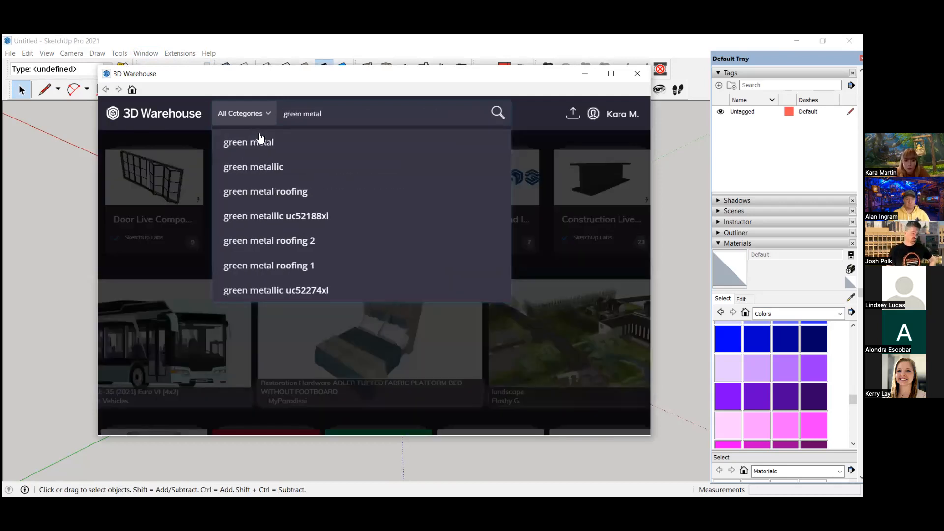
pyautogui.press('Return')
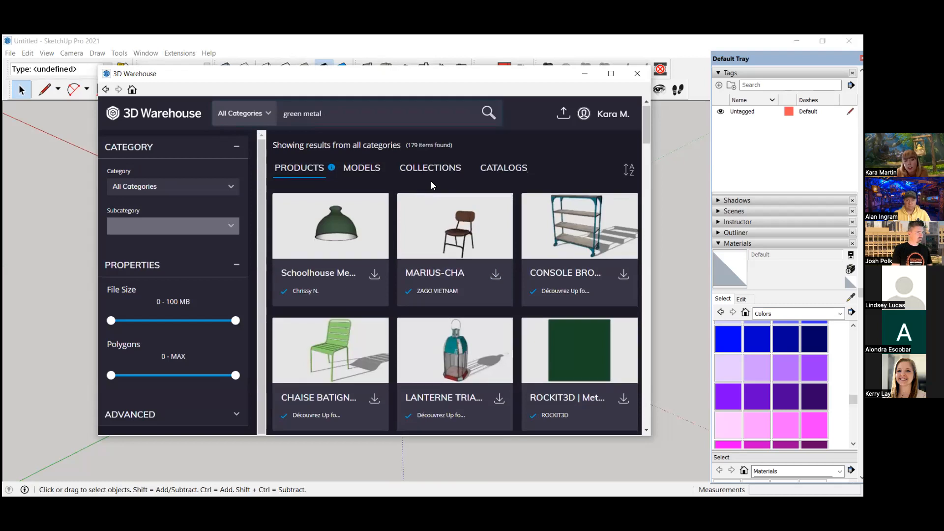
pyautogui.scroll(-2, 431, 184)
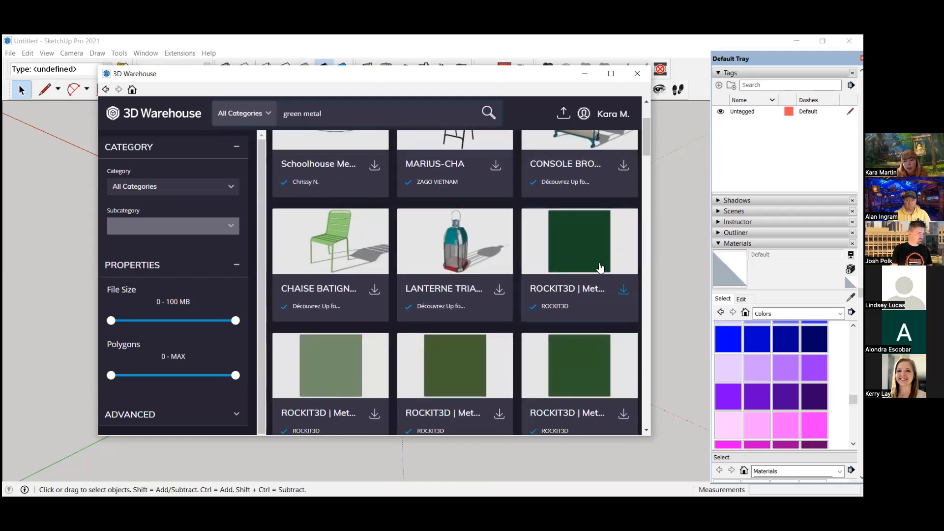
pyautogui.scroll(-2, 599, 246)
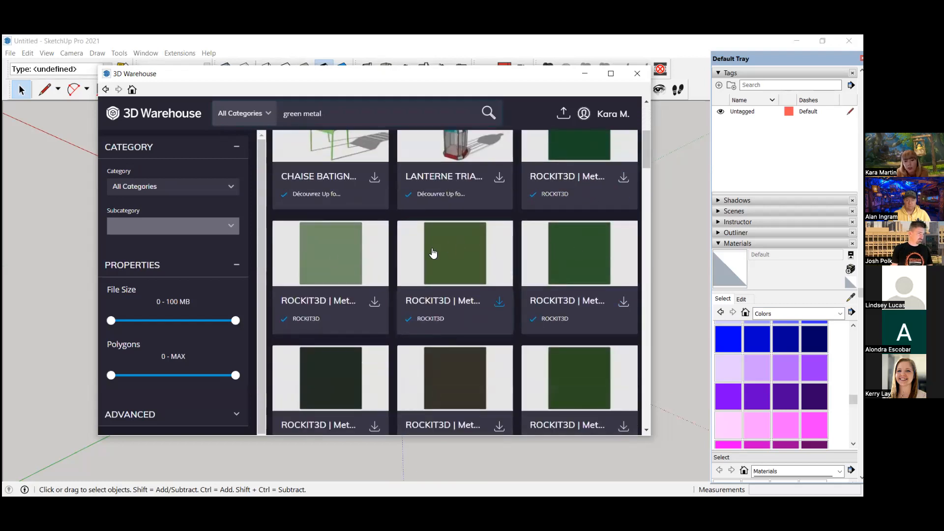
pyautogui.scroll(4, 478, 316)
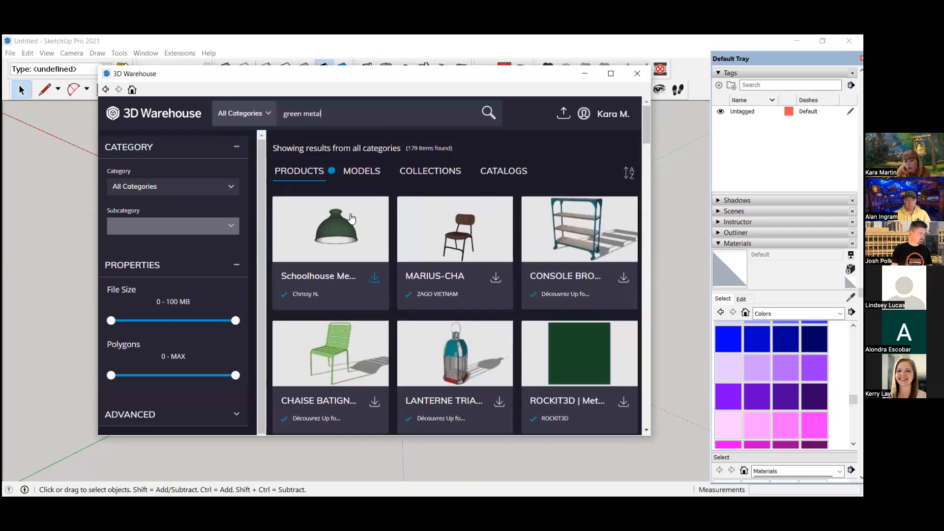
pyautogui.scroll(-1, 357, 196)
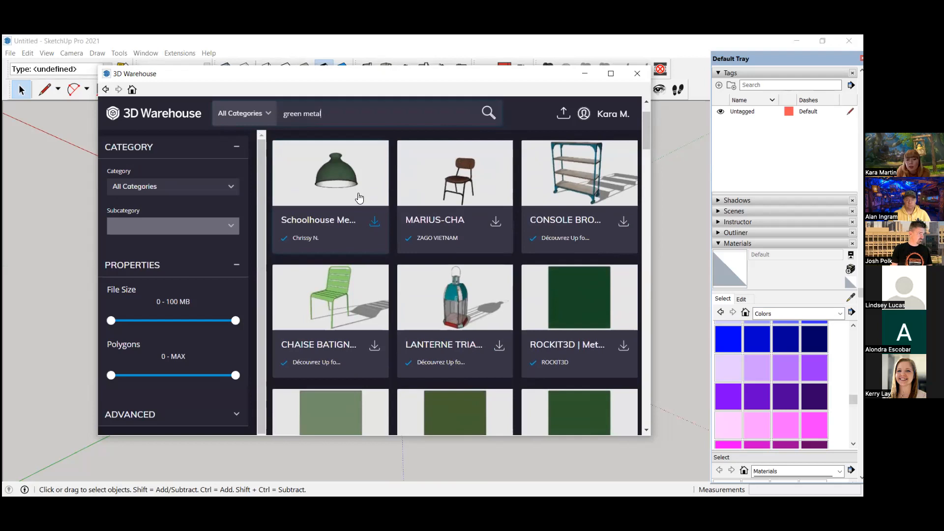
# - Open the full details of the ROCKIT3D Metal Brushed RAL6035 model from the results and load its green material for painting
pyautogui.scroll(-1, 479, 189)
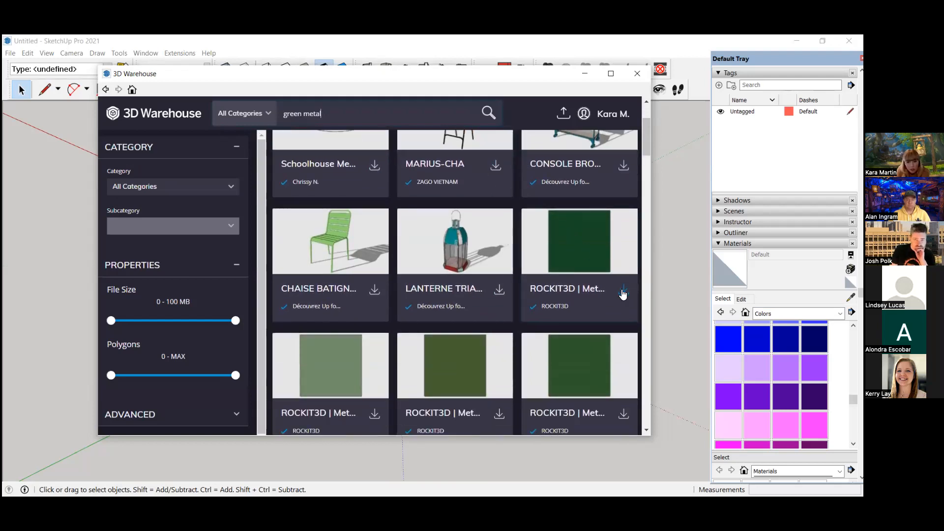
pyautogui.click(580, 246)
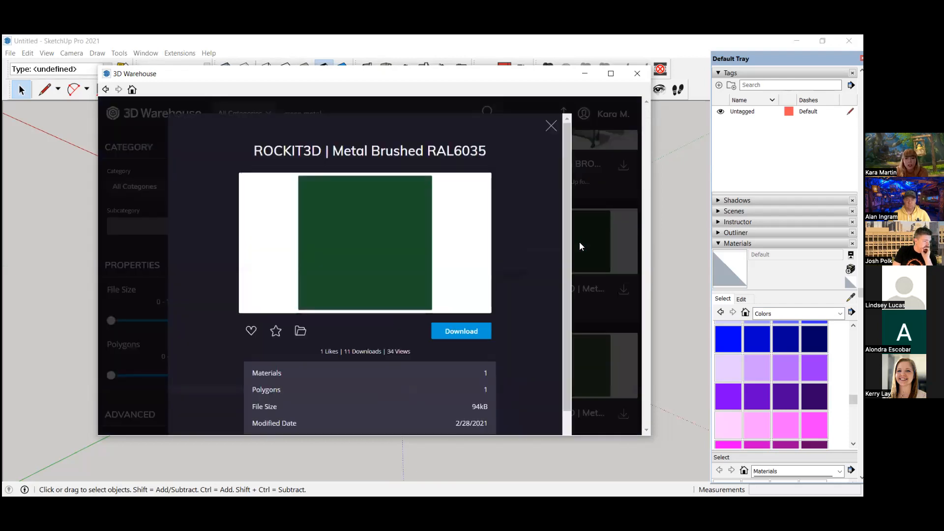
pyautogui.scroll(-1, 510, 294)
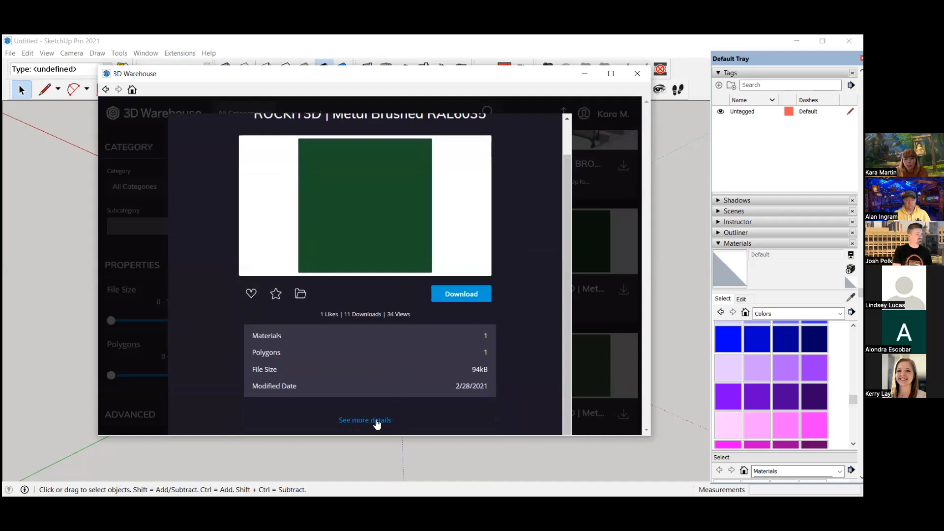
pyautogui.click(376, 422)
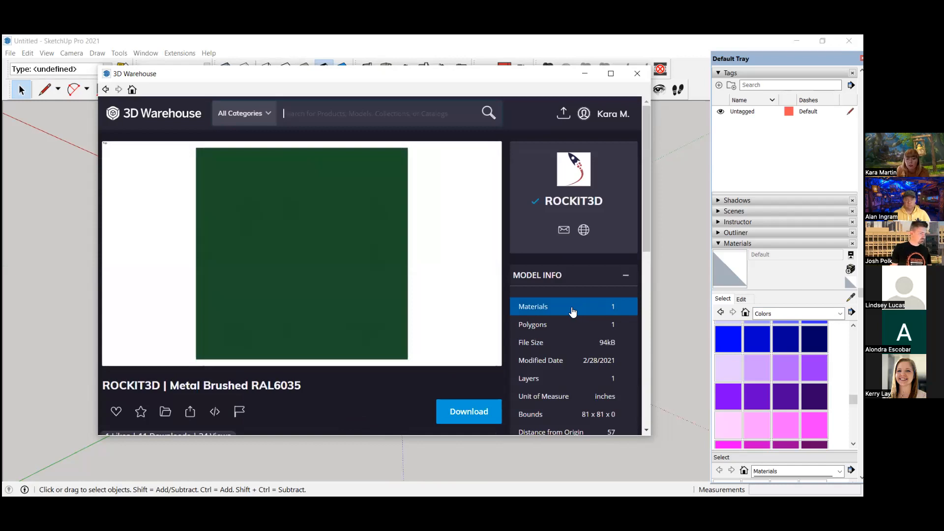
pyautogui.scroll(-1, 572, 311)
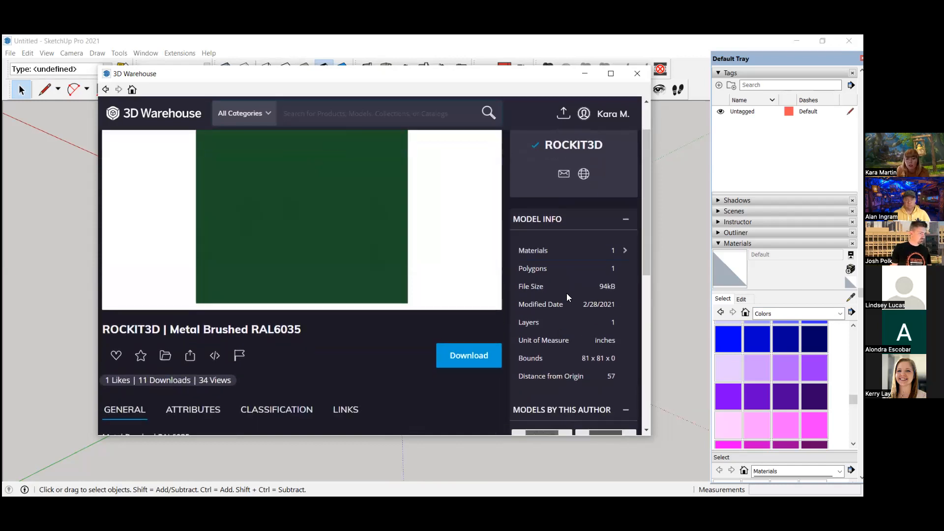
pyautogui.click(546, 252)
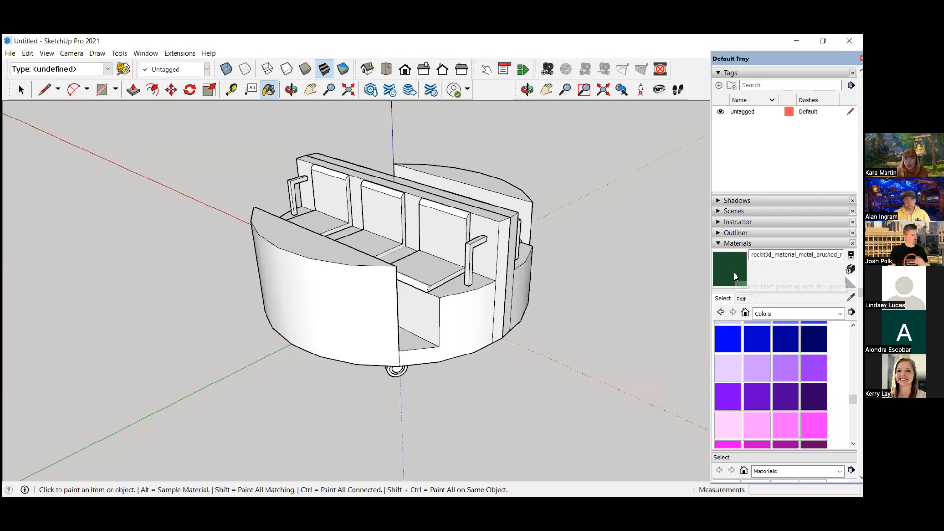
# - Try to paint the entire near half of the cart as one object with the green brushed metal, and undo it
pyautogui.moveTo(423, 398)
pyautogui.mouseDown(button='middle')
pyautogui.moveTo(468, 383)
pyautogui.moveTo(424, 344)
pyautogui.moveTo(676, 313)
pyautogui.mouseUp(button='middle')
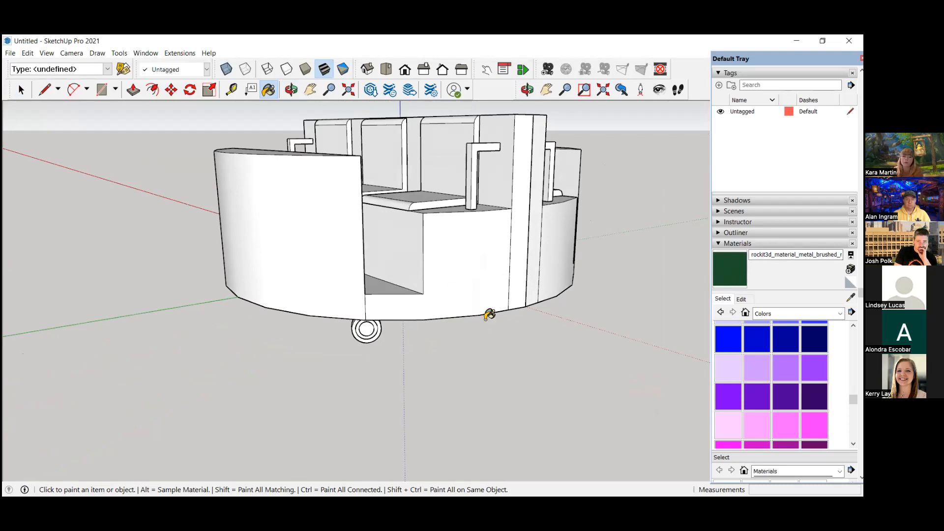
pyautogui.scroll(-1, 488, 367)
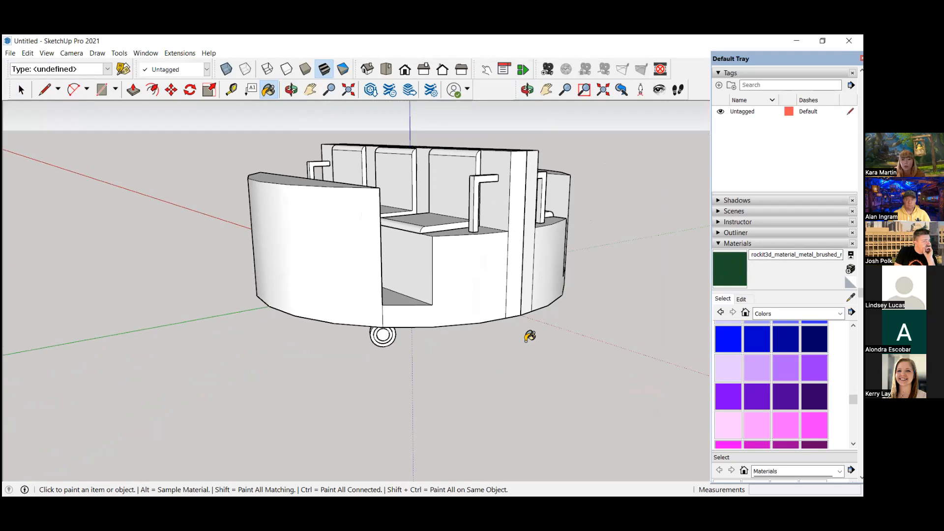
pyautogui.click(465, 249)
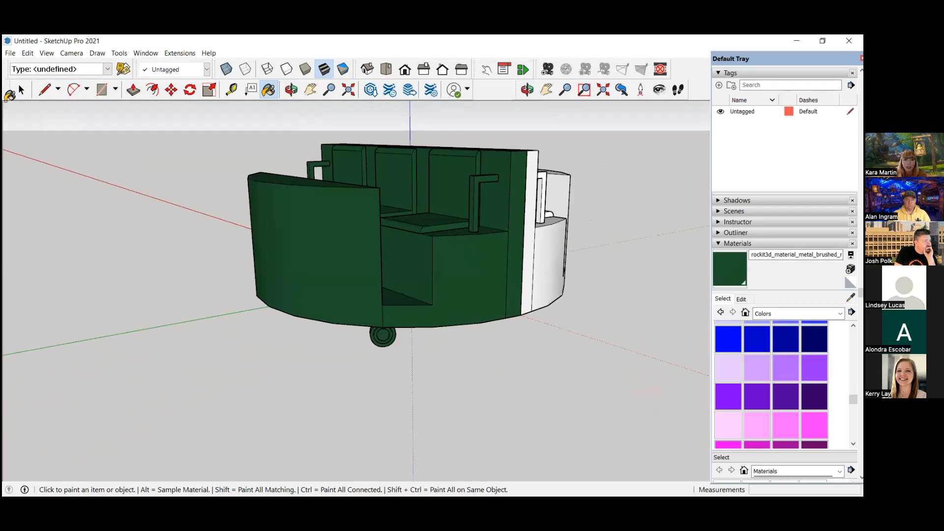
pyautogui.hotkey('ctrl', 'z')
# - Open the near half of the cart for editing
pyautogui.click(20, 90)
pyautogui.scroll(-1, 153, 210)
pyautogui.moveTo(154, 211); pyautogui.dragTo(236, 183, button='middle')
pyautogui.scroll(2, 237, 183)
pyautogui.click(297, 241)
pyautogui.doubleClick(298, 240)
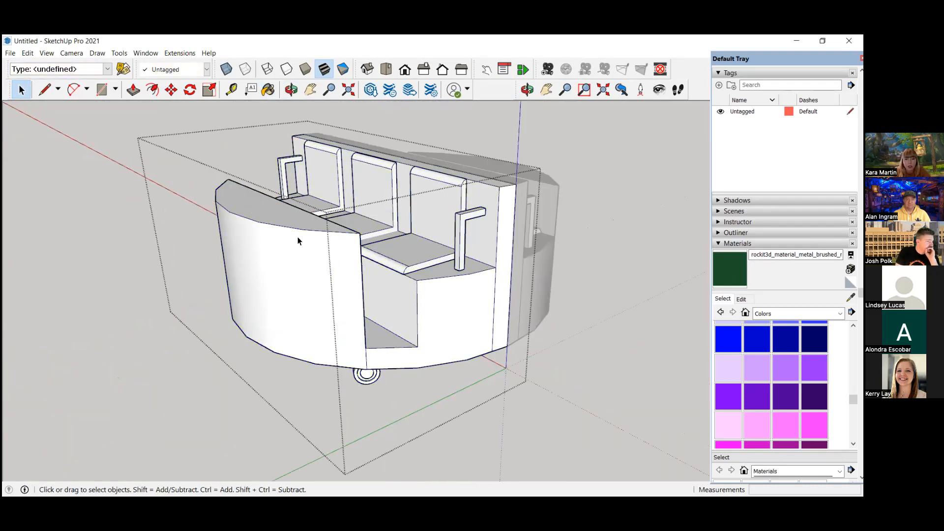
# - Paint the body of the opened half with the green brushed metal, leaving out seats and armrests, and exit editing
pyautogui.click(721, 260)
pyautogui.moveTo(411, 316)
pyautogui.mouseDown(button='middle')
pyautogui.moveTo(354, 274)
pyautogui.moveTo(297, 274)
pyautogui.moveTo(295, 293)
pyautogui.mouseUp(button='middle')
pyautogui.click(368, 277)
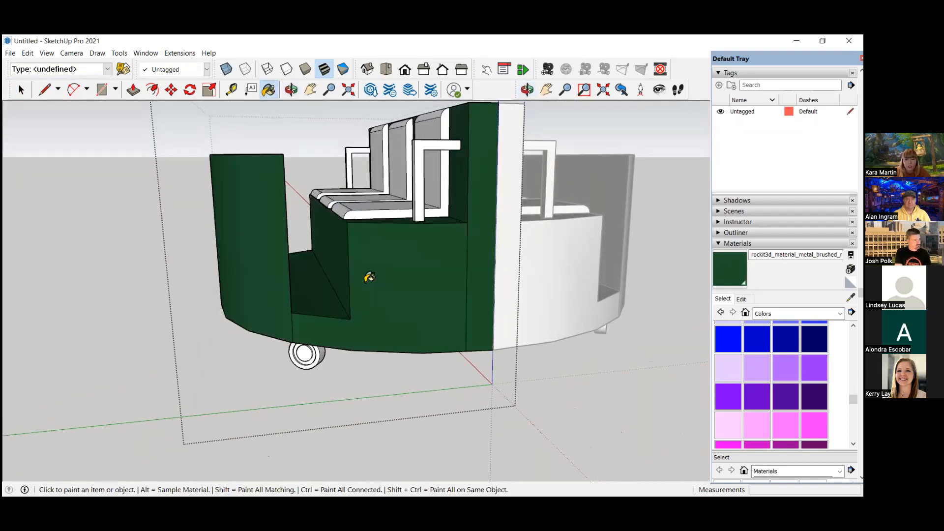
pyautogui.moveTo(369, 277)
pyautogui.mouseDown(button='middle')
pyautogui.moveTo(370, 295)
pyautogui.moveTo(507, 358)
pyautogui.moveTo(415, 330)
pyautogui.moveTo(408, 315)
pyautogui.mouseUp(button='middle')
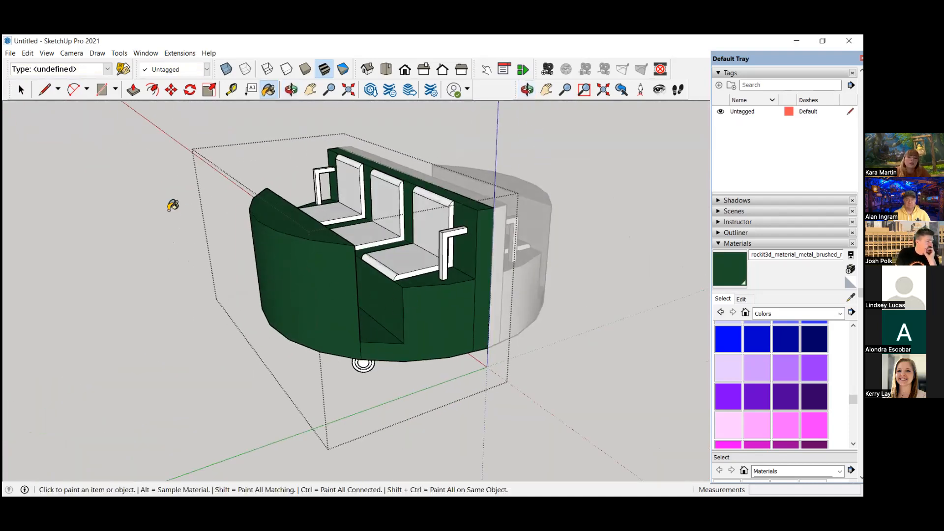
pyautogui.click(22, 90)
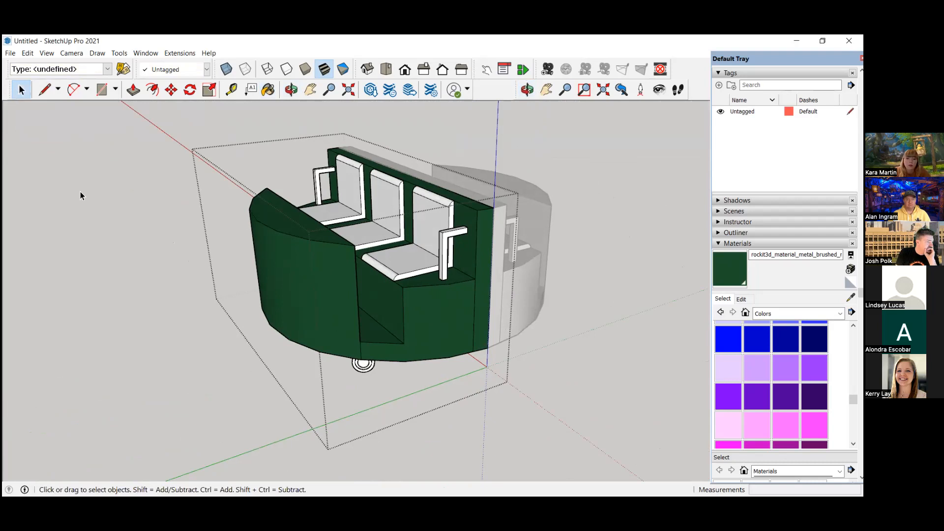
pyautogui.scroll(-2, 81, 194)
pyautogui.click(81, 196)
# - Open the opposite half of the cart, paint its body with the same green brushed metal, and exit editing
pyautogui.scroll(-2, 81, 198)
pyautogui.moveTo(421, 225); pyautogui.dragTo(334, 221, button='middle')
pyautogui.scroll(1, 332, 220)
pyautogui.doubleClick(361, 252)
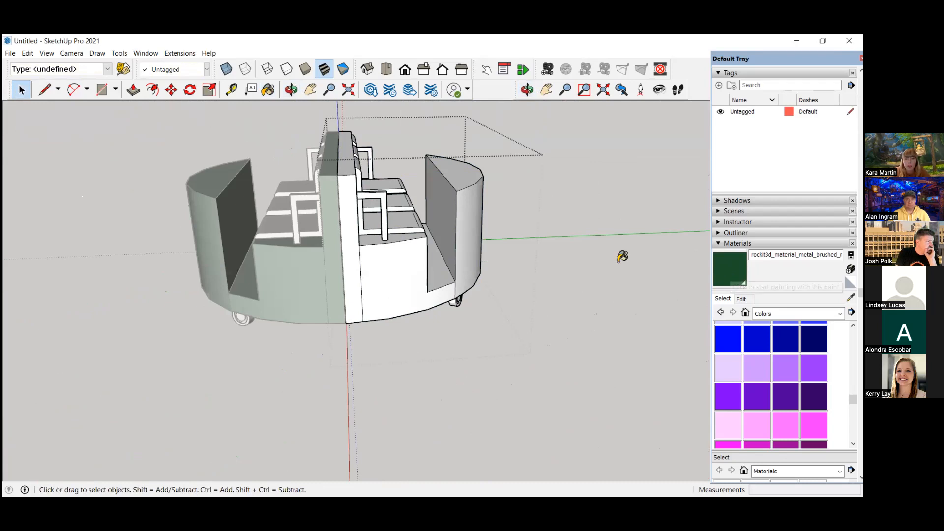
pyautogui.click(386, 261)
pyautogui.scroll(-3, 386, 263)
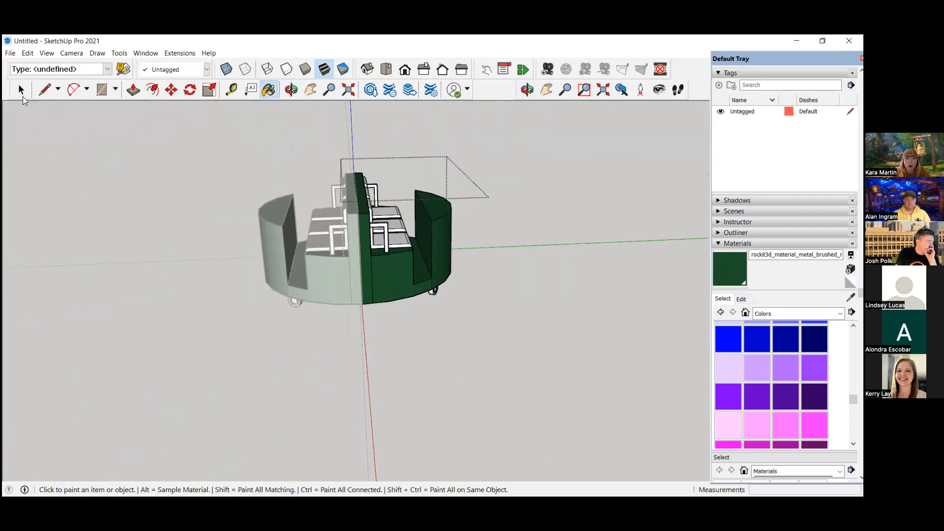
pyautogui.click(21, 89)
pyautogui.click(118, 206)
pyautogui.moveTo(120, 208); pyautogui.dragTo(240, 166, button='middle')
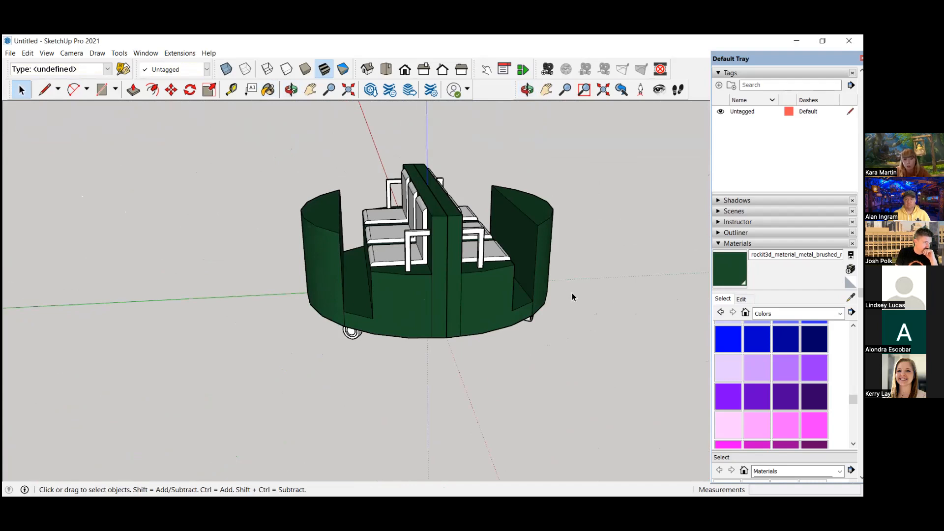
# - Open the nearest armrest inside the near half of the cart for editing
pyautogui.scroll(3, 426, 259)
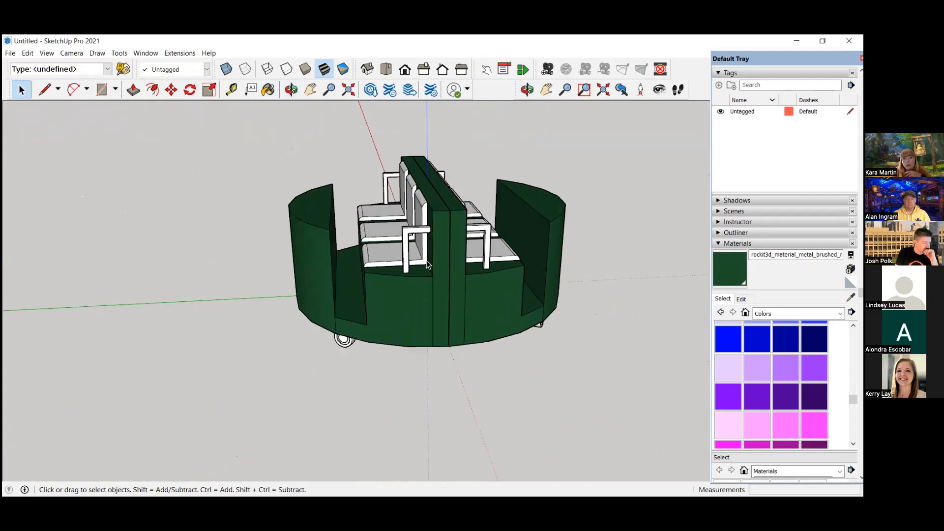
pyautogui.moveTo(399, 240); pyautogui.dragTo(505, 219, button='middle')
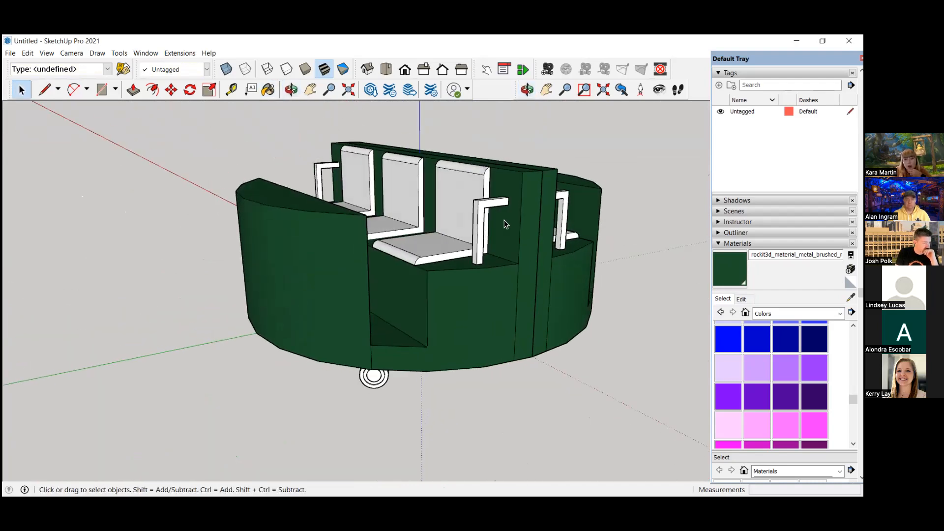
pyautogui.scroll(3, 502, 246)
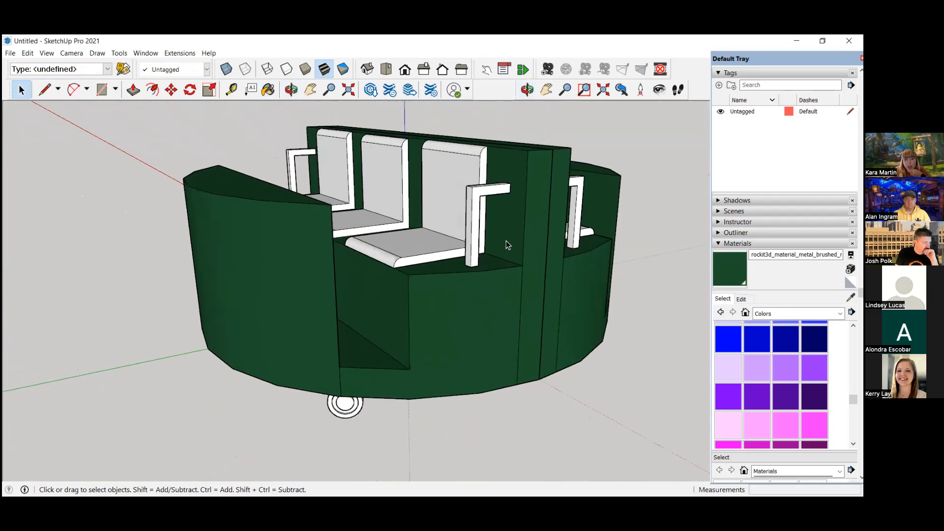
pyautogui.scroll(3, 498, 199)
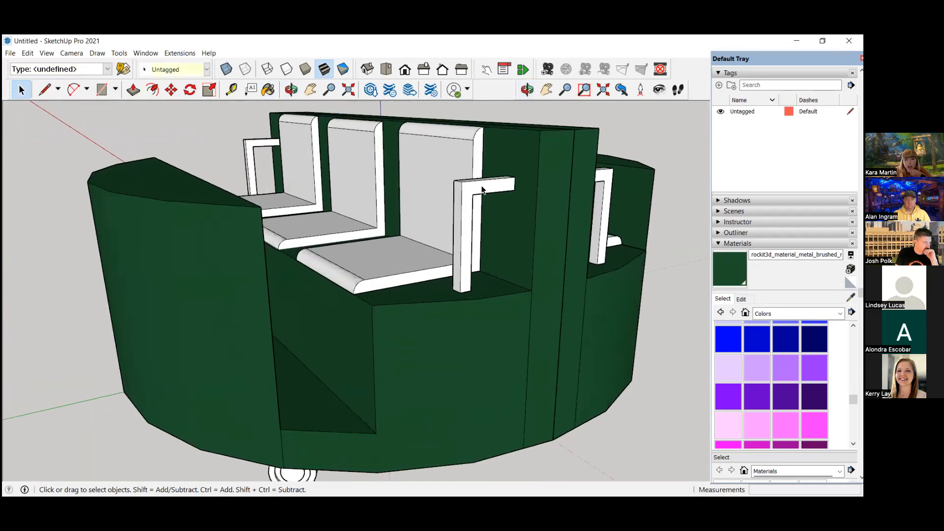
pyautogui.doubleClick(482, 190)
pyautogui.doubleClick(482, 190)
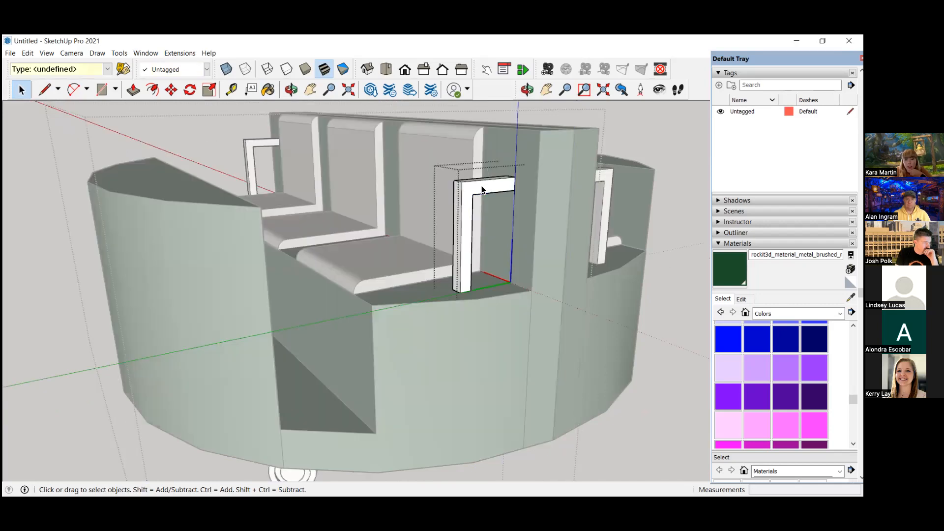
# - Try to widen the armrest by about 1' from its outer side face with Push/Pull
pyautogui.click(134, 90)
pyautogui.scroll(5, 520, 182)
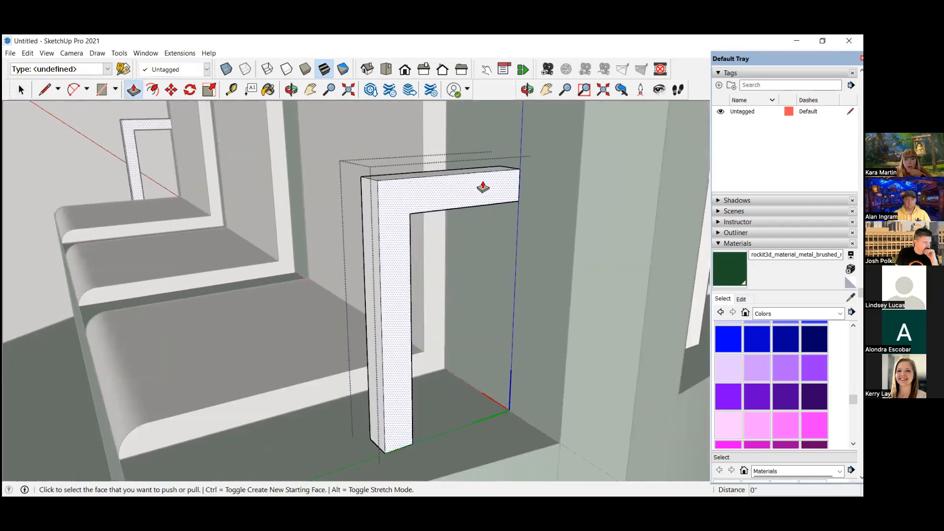
pyautogui.click(482, 186)
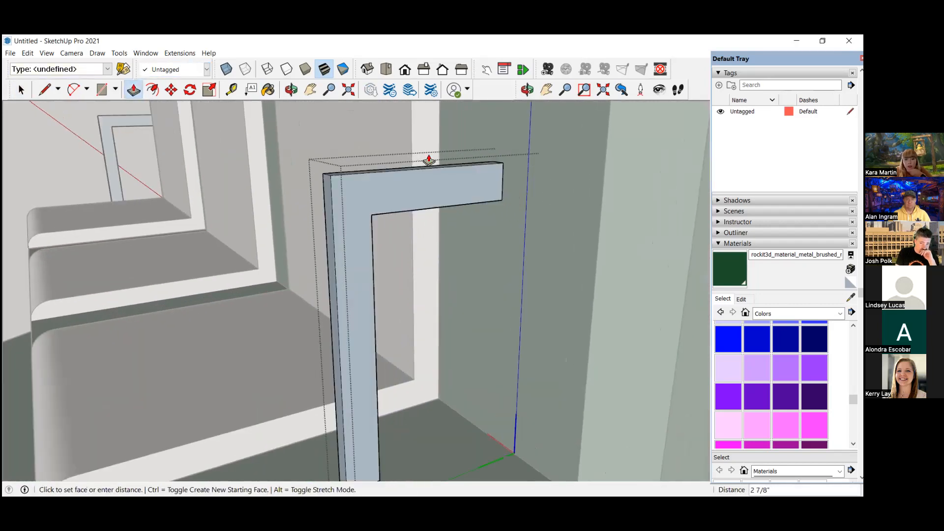
pyautogui.scroll(-5, 472, 243)
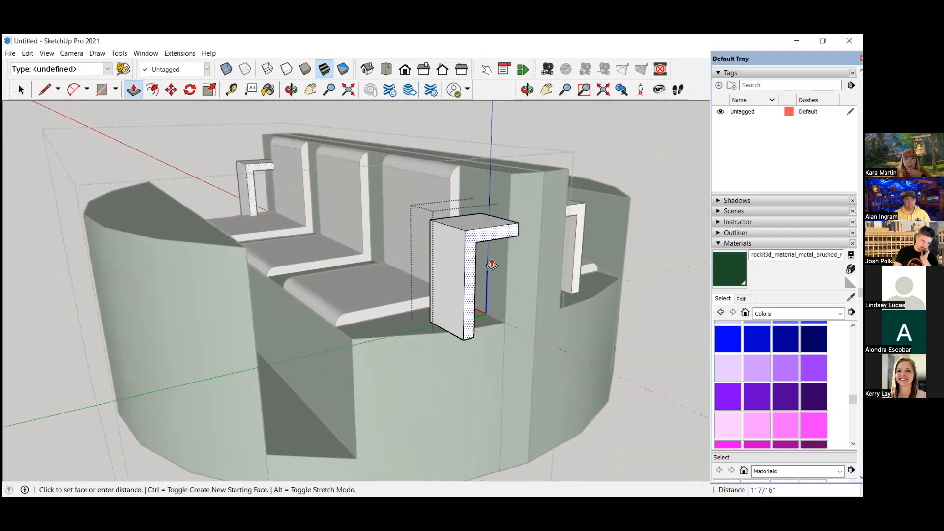
pyautogui.click(492, 270)
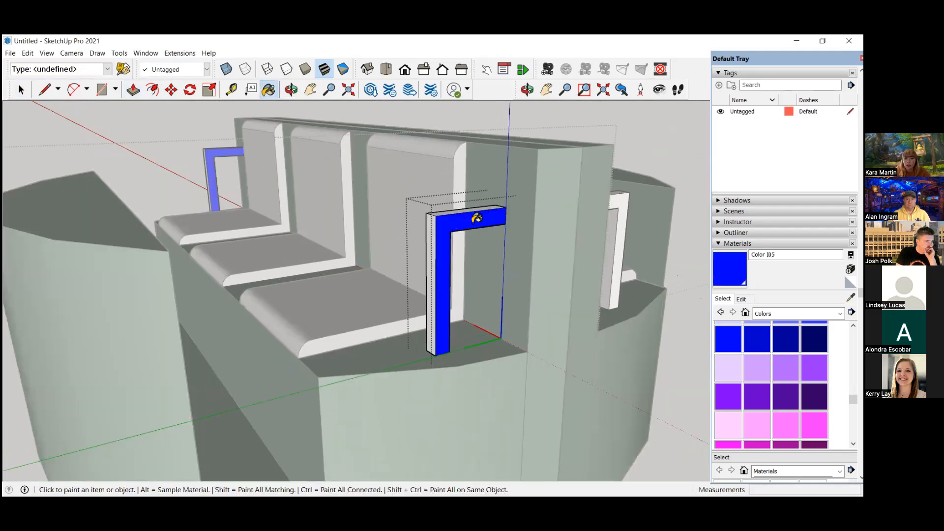
# - Undo the blue paint on the armrest and exit the armrest and cart half
pyautogui.scroll(-4, 479, 216)
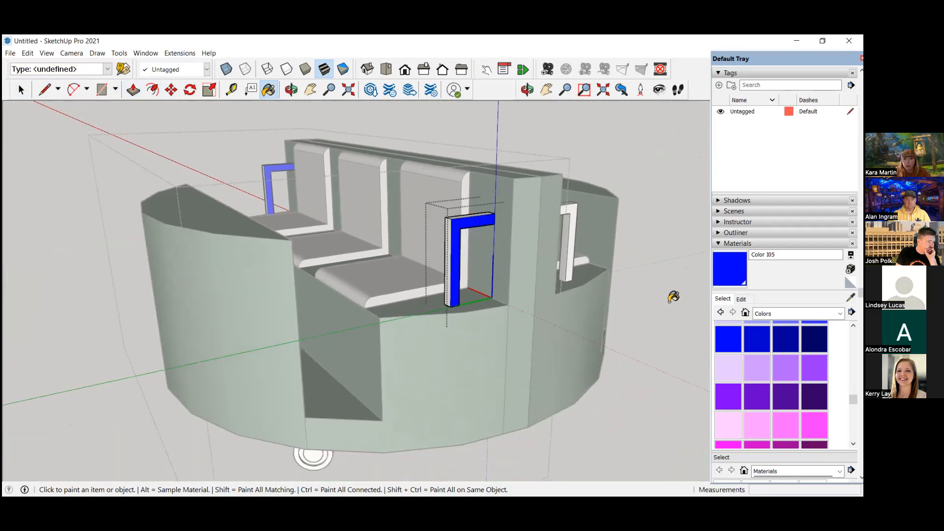
pyautogui.hotkey('ctrl', 'z')
pyautogui.hotkey('ctrl', 'z')
pyautogui.hotkey('ctrl', 'z')
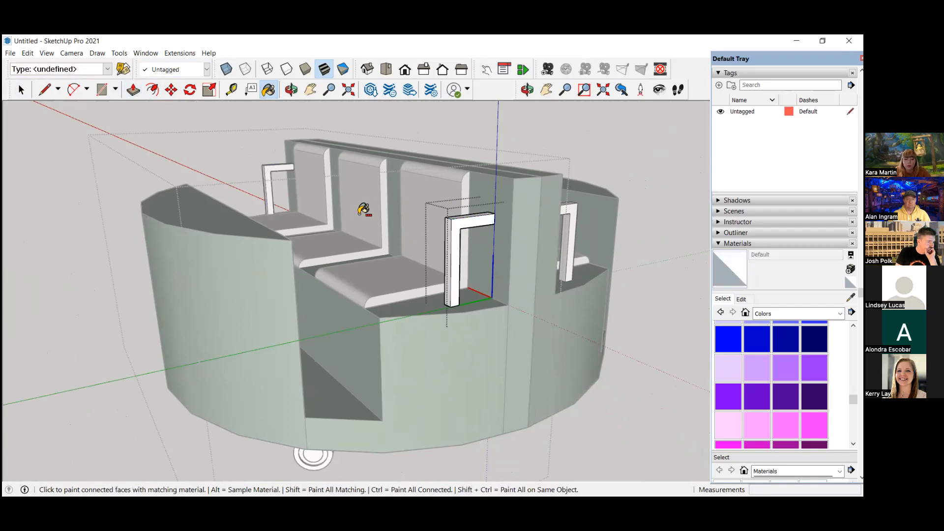
pyautogui.scroll(-3, 530, 247)
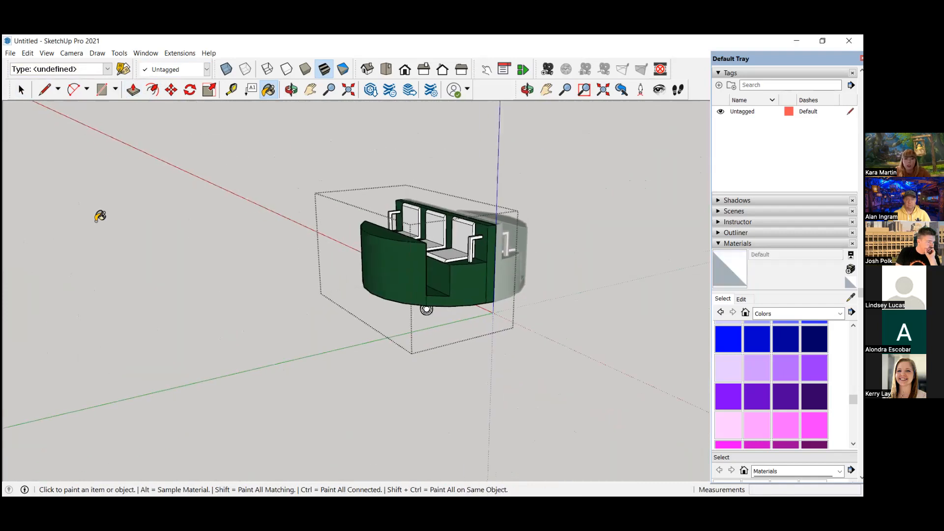
pyautogui.scroll(1, 582, 280)
pyautogui.click(21, 90)
pyautogui.click(100, 198)
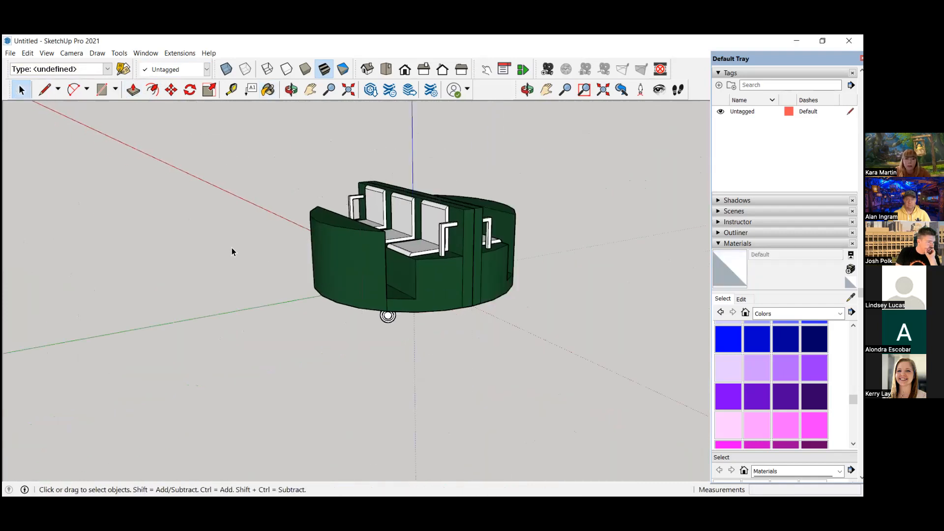
# - Switch the material library from Colors to Metal and choose Aluminum as the paint material for the armrests
pyautogui.scroll(2, 399, 274)
pyautogui.scroll(3, 617, 293)
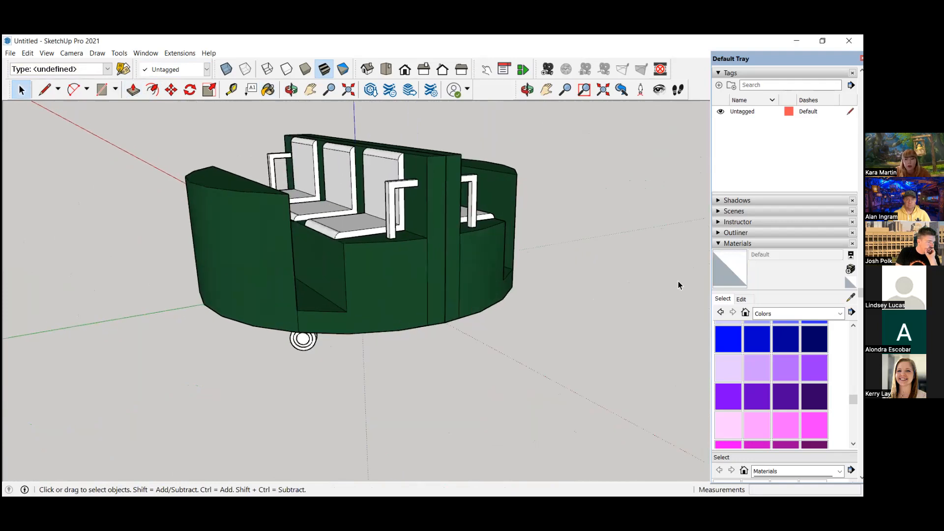
pyautogui.click(798, 313)
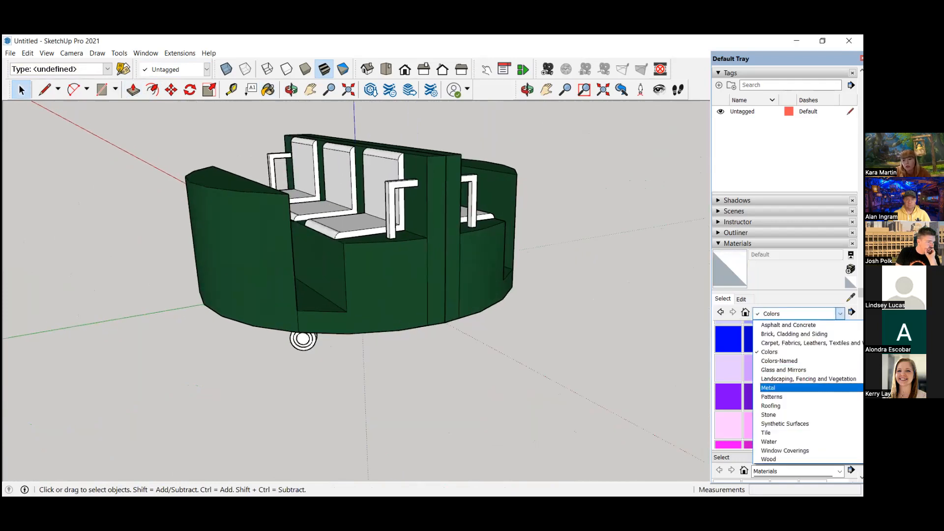
pyautogui.click(782, 396)
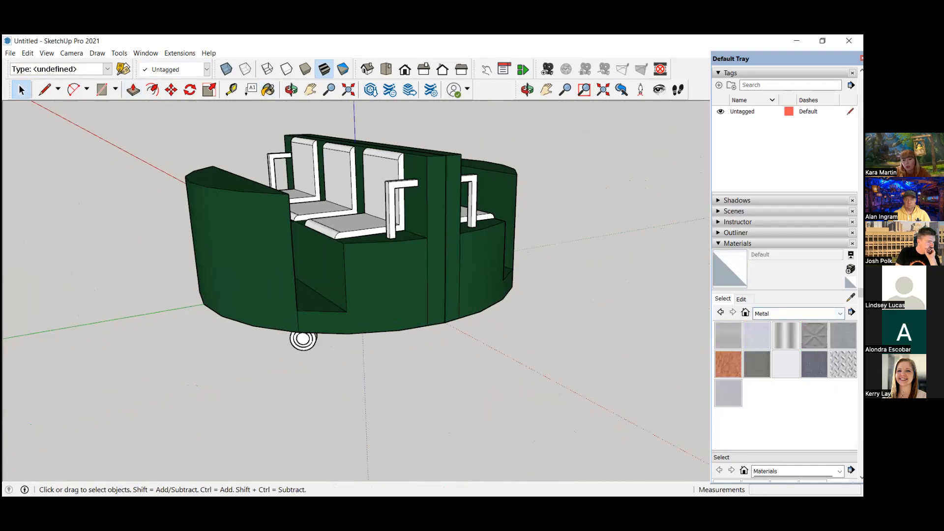
pyautogui.click(787, 313)
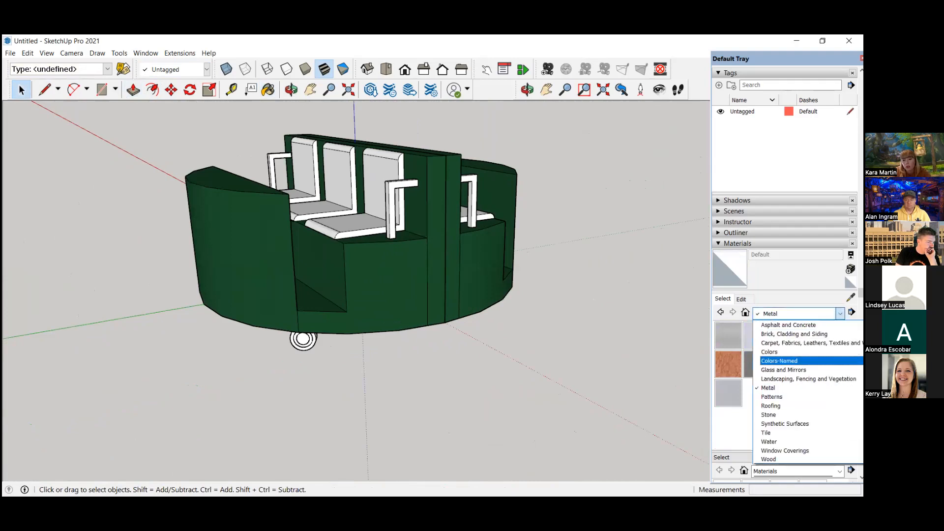
pyautogui.click(776, 387)
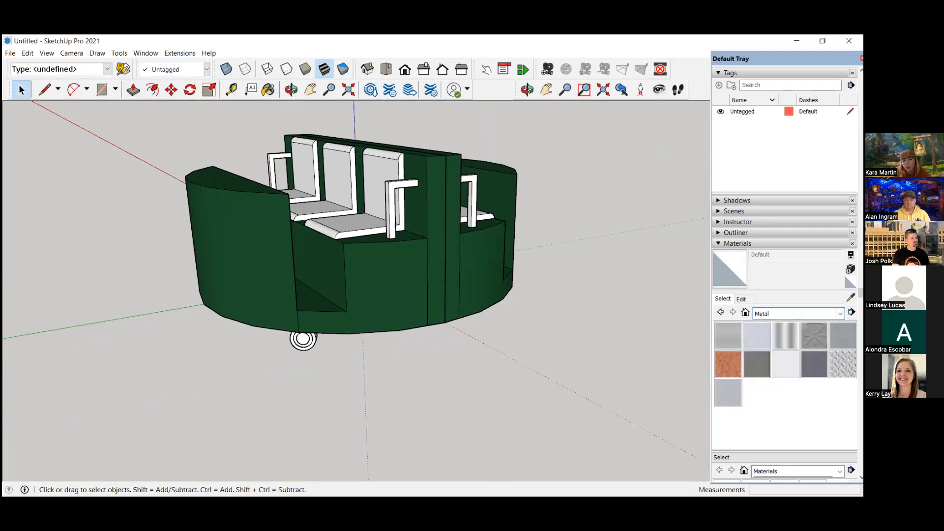
pyautogui.click(730, 337)
pyautogui.scroll(5, 472, 206)
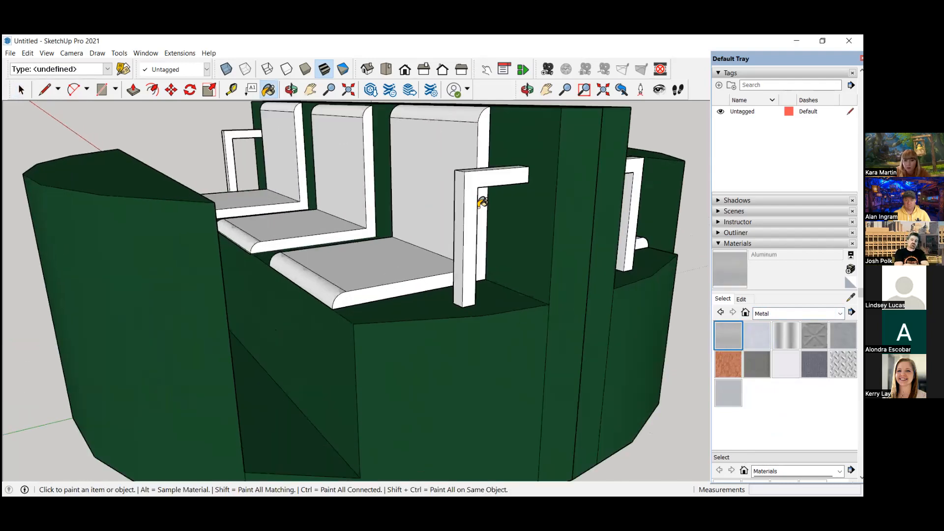
pyautogui.click(469, 188)
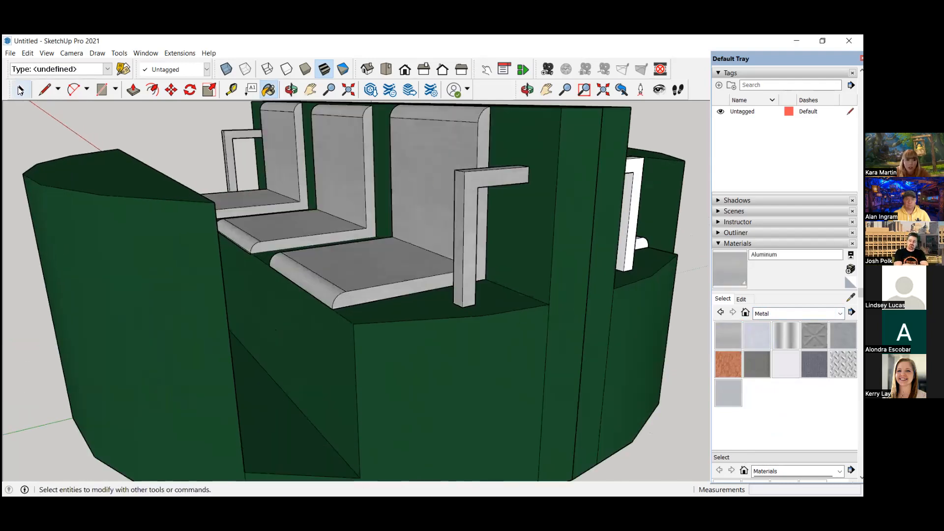
pyautogui.hotkey('ctrl', 'z')
pyautogui.press('space')
pyautogui.scroll(-3, 163, 187)
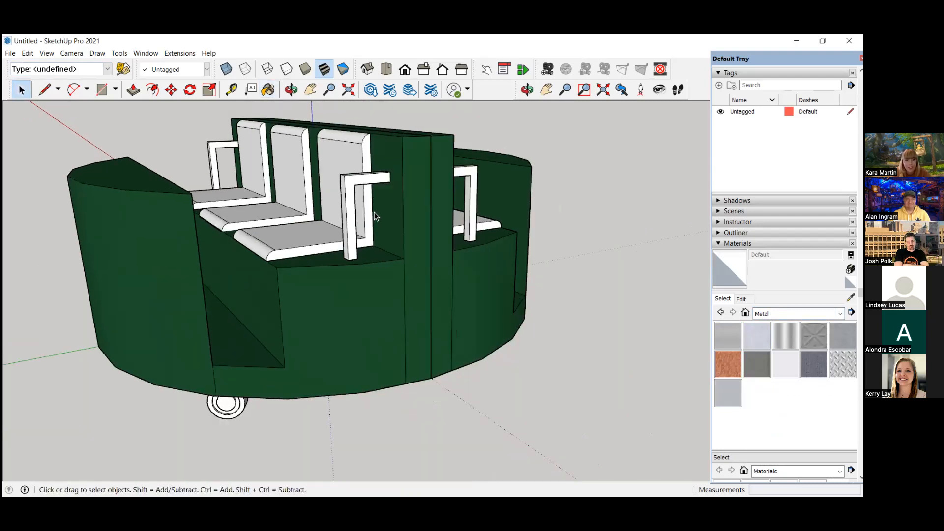
# - Open the near cart half for editing and paint its armrests with Aluminum
pyautogui.doubleClick(351, 201)
pyautogui.click(727, 336)
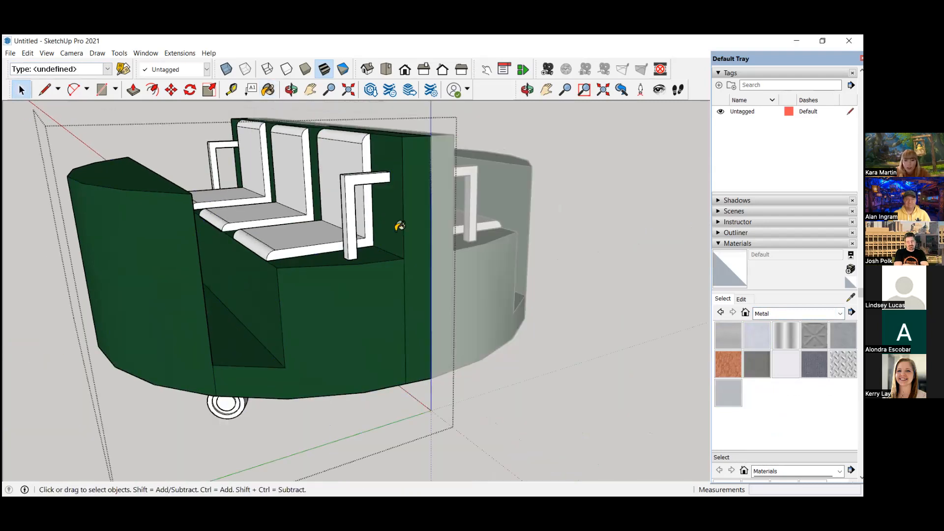
pyautogui.scroll(6, 343, 175)
pyautogui.click(395, 206)
pyautogui.scroll(-5, 388, 202)
pyautogui.scroll(-5, 166, 119)
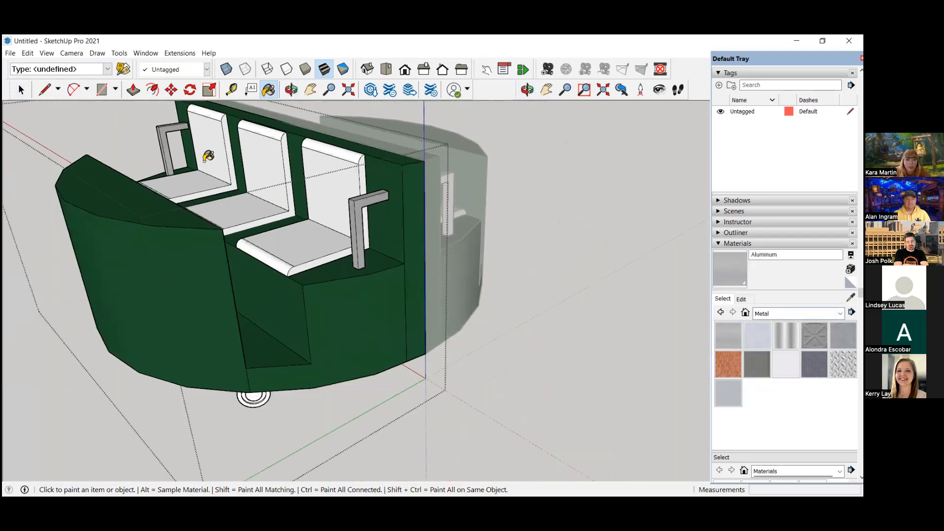
pyautogui.click(21, 90)
# - Open the opposite cart half for editing and paint its armrests with Aluminum
pyautogui.moveTo(485, 217); pyautogui.dragTo(270, 187, button='middle')
pyautogui.scroll(8, 443, 150)
pyautogui.scroll(3, 446, 154)
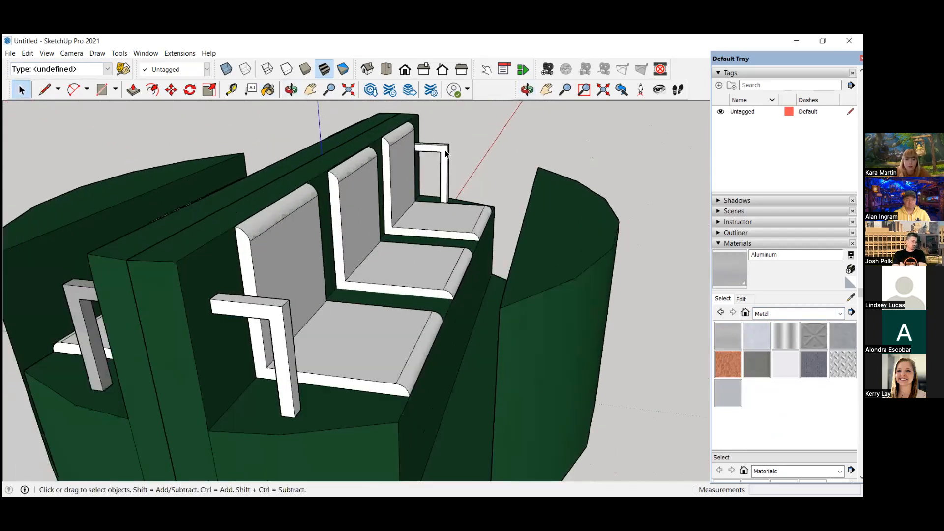
pyautogui.doubleClick(445, 154)
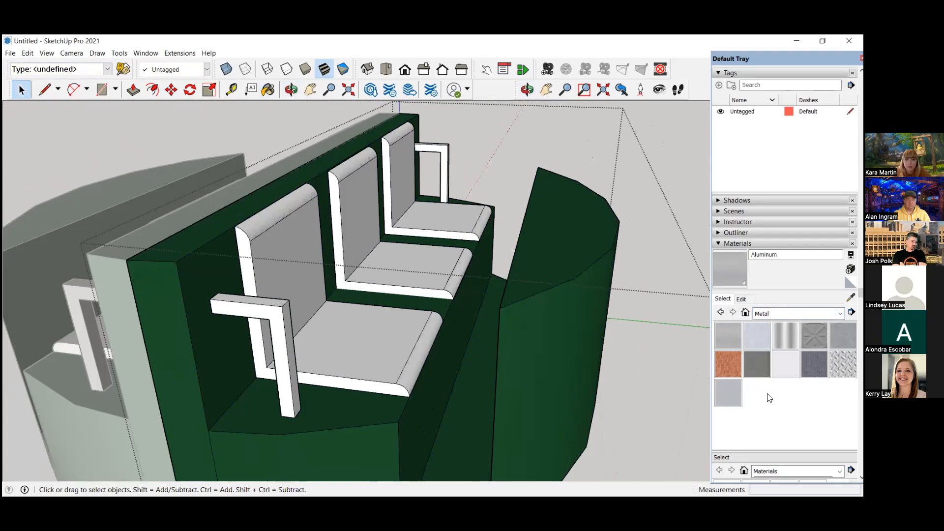
pyautogui.click(727, 336)
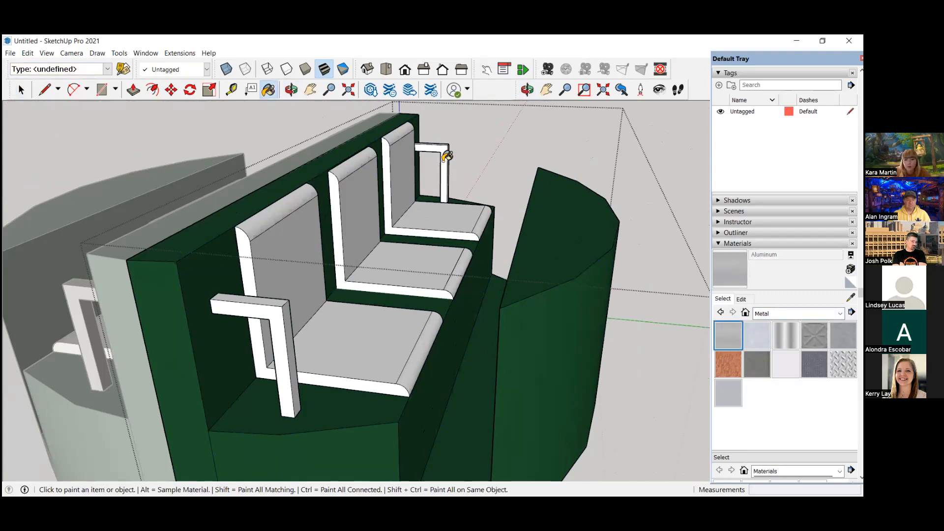
pyautogui.click(280, 307)
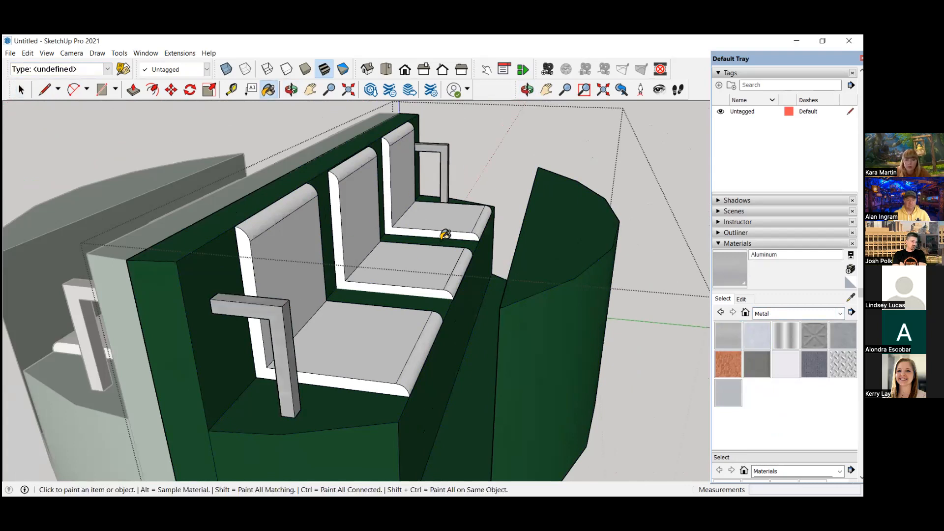
pyautogui.scroll(-4, 447, 230)
pyautogui.scroll(-3, 454, 223)
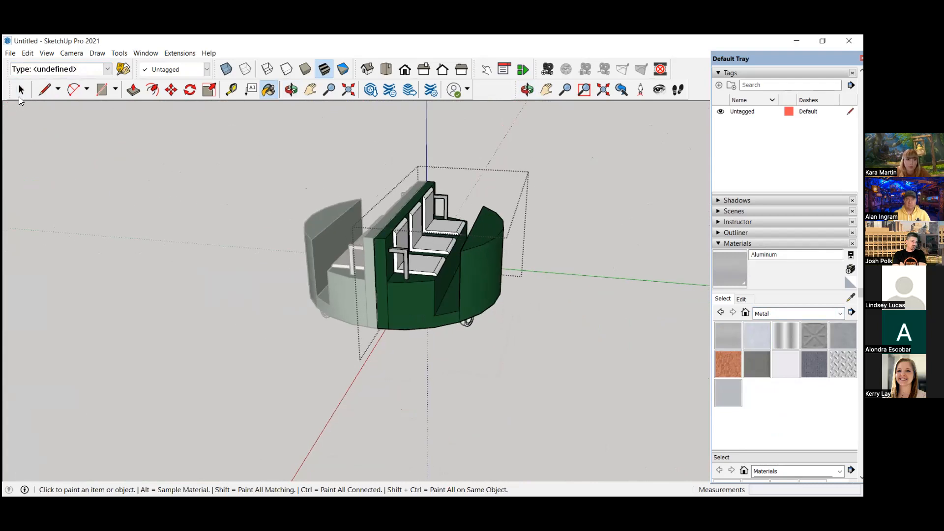
pyautogui.click(22, 91)
# - Open the front wheel beneath the near cart half for editing
pyautogui.moveTo(262, 307); pyautogui.dragTo(505, 267, button='middle')
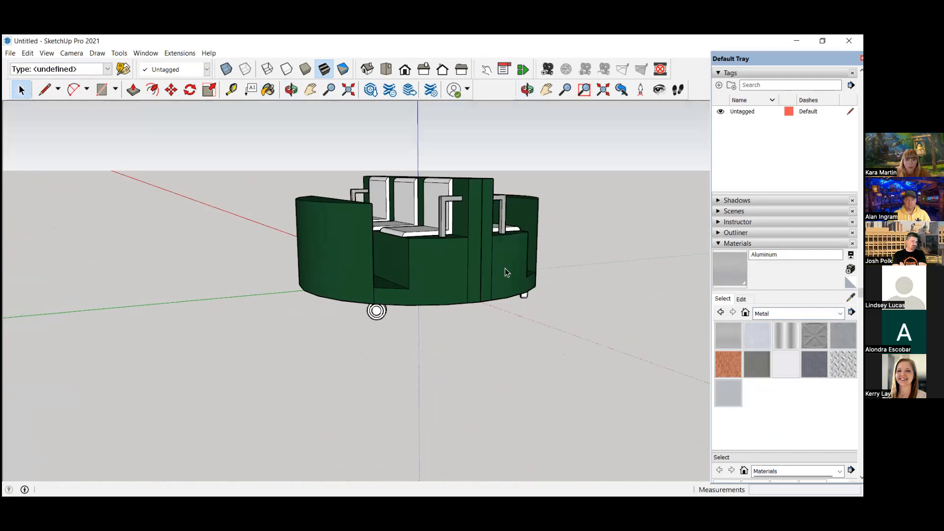
pyautogui.scroll(5, 388, 328)
pyautogui.moveTo(405, 309); pyautogui.dragTo(370, 277, button='middle')
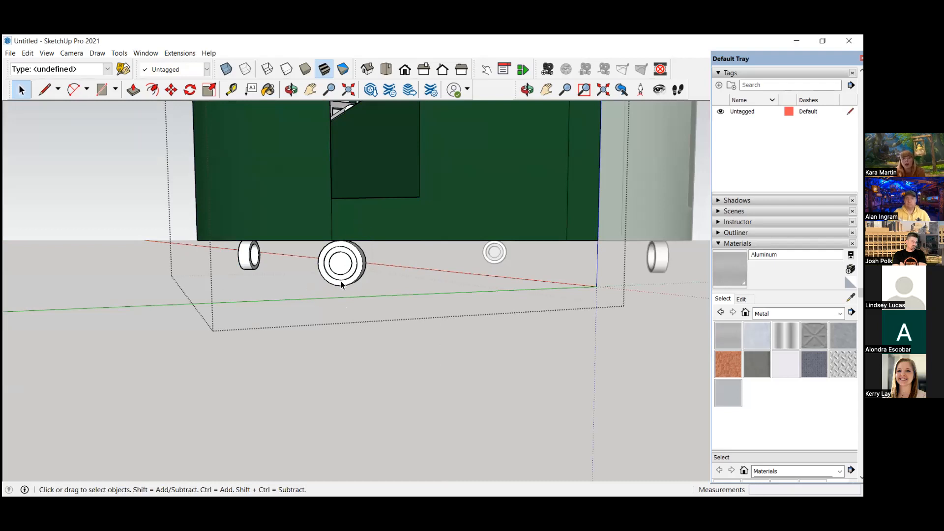
pyautogui.scroll(3, 341, 283)
pyautogui.click(348, 263)
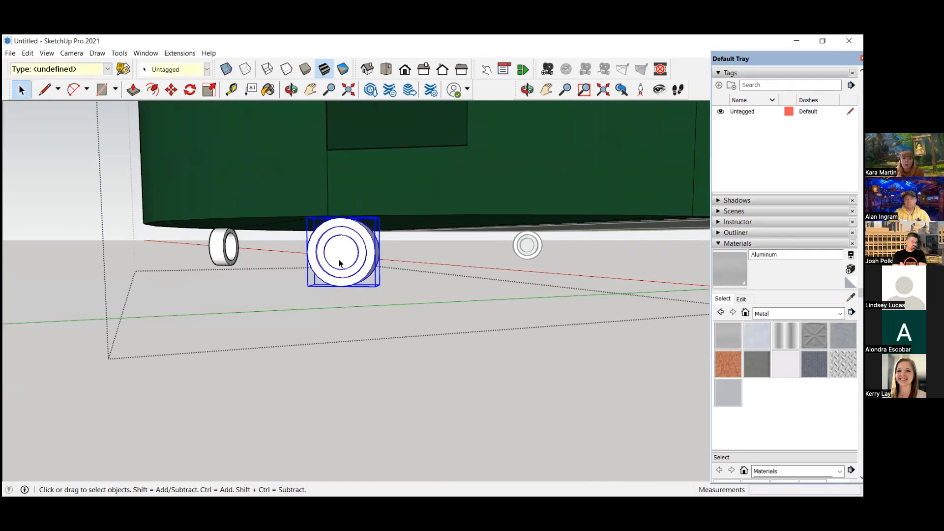
pyautogui.doubleClick(346, 255)
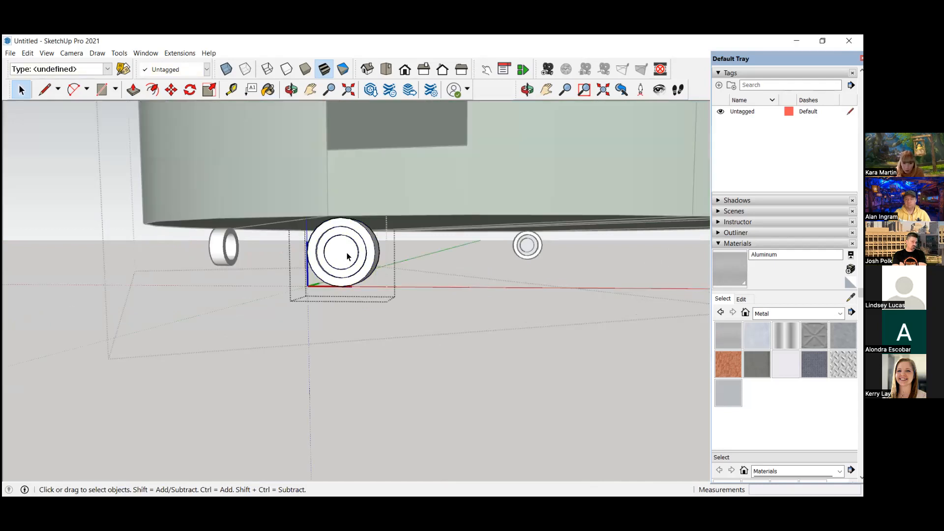
# - Paint the wheel's round center face with Aluminum and exit the wheel
pyautogui.click(726, 273)
pyautogui.scroll(5, 346, 248)
pyautogui.click(344, 248)
pyautogui.moveTo(346, 245)
pyautogui.mouseDown(button='middle')
pyautogui.moveTo(341, 255)
pyautogui.moveTo(274, 261)
pyautogui.moveTo(383, 231)
pyautogui.mouseUp(button='middle')
pyautogui.scroll(-3, 382, 231)
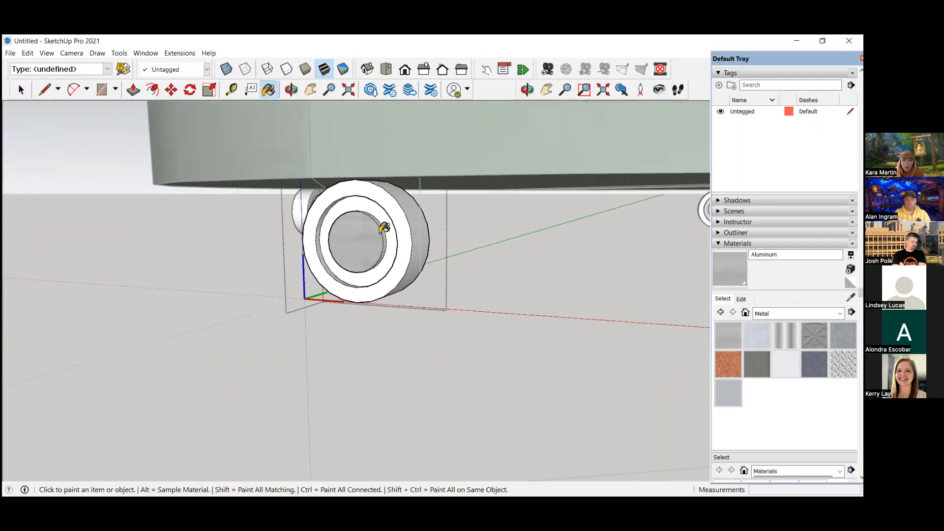
pyautogui.click(21, 90)
pyautogui.click(21, 90)
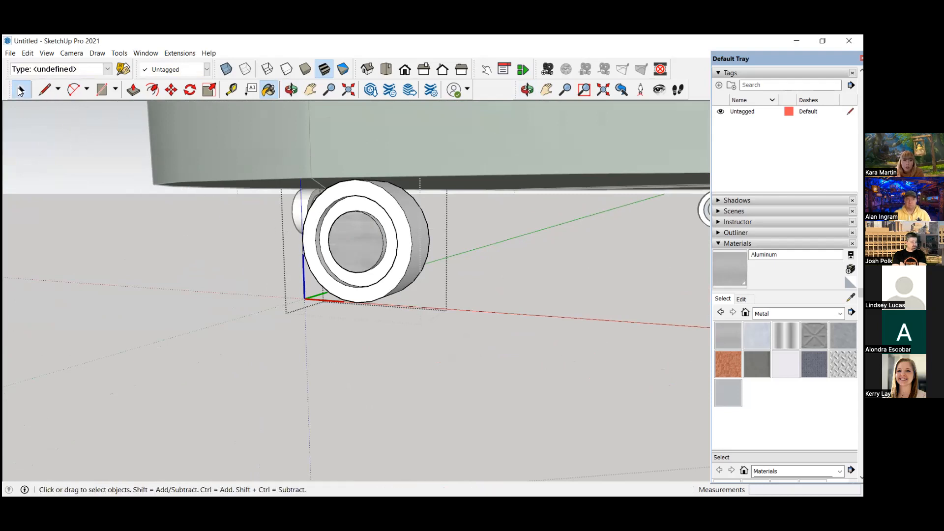
pyautogui.moveTo(341, 362); pyautogui.dragTo(359, 335, button='middle')
pyautogui.scroll(-5, 359, 333)
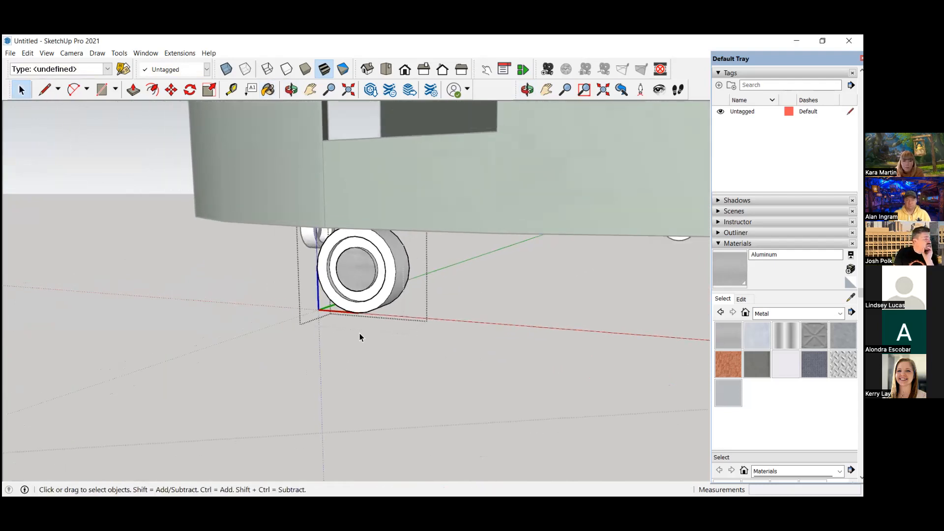
pyautogui.scroll(-5, 362, 332)
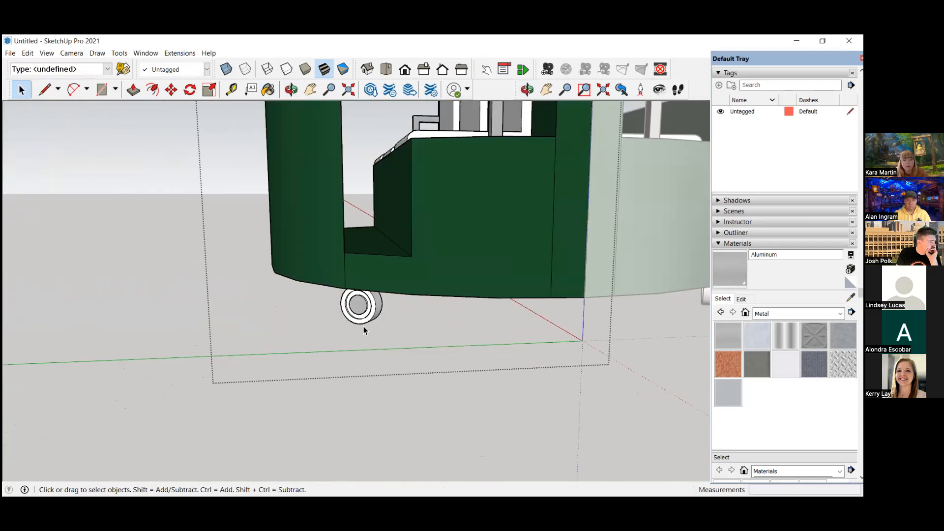
# - Search 3D Warehouse for "pink leather"
pyautogui.moveTo(370, 328); pyautogui.dragTo(286, 302, button='middle')
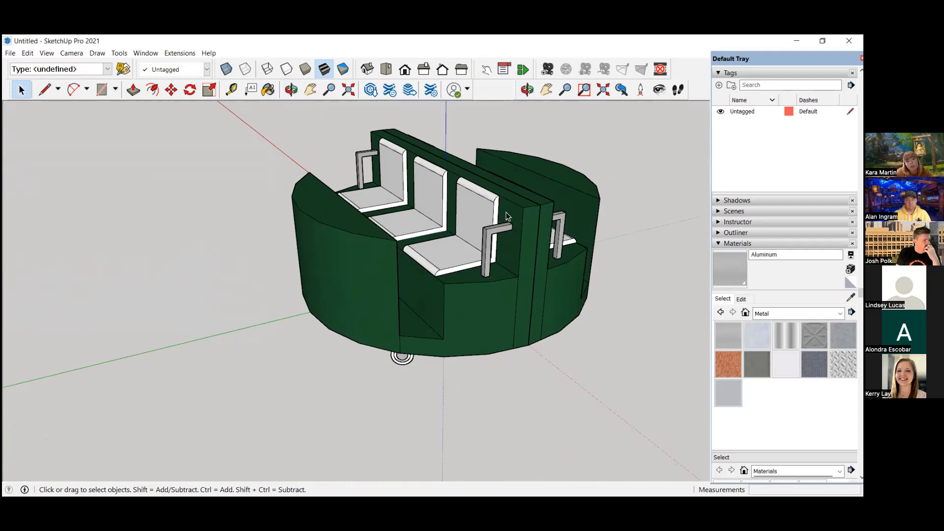
pyautogui.scroll(3, 505, 184)
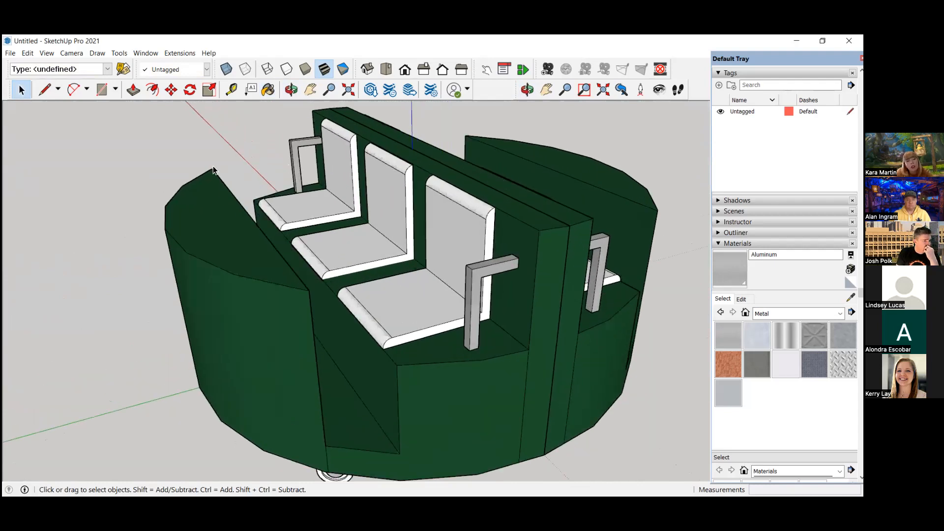
pyautogui.click(153, 55)
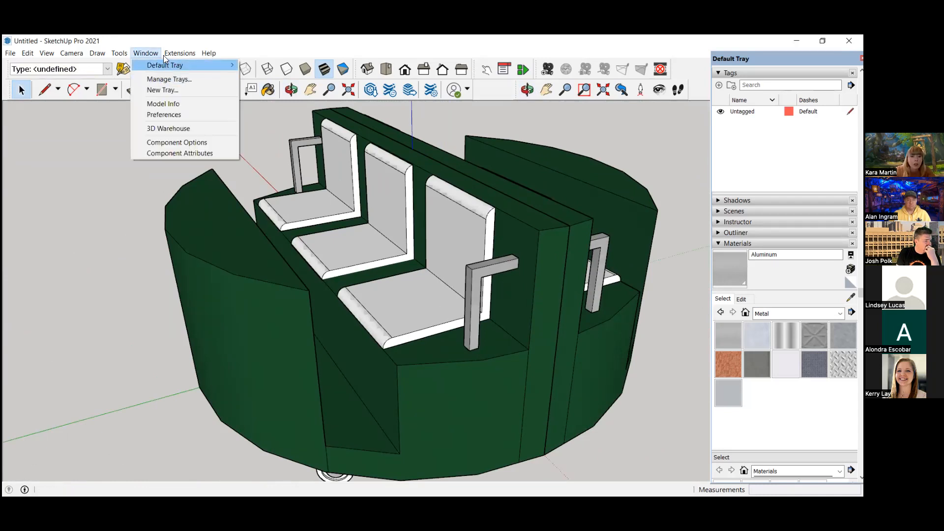
pyautogui.click(183, 128)
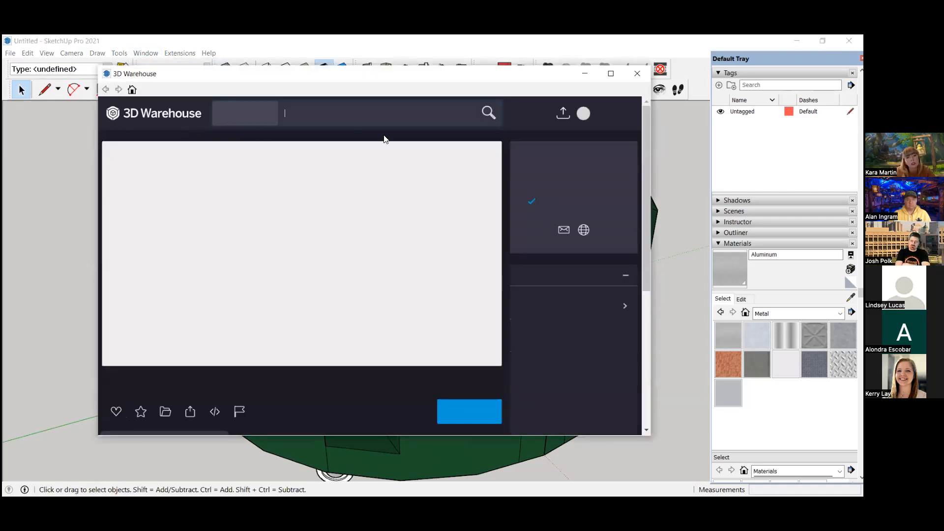
pyautogui.write('p')
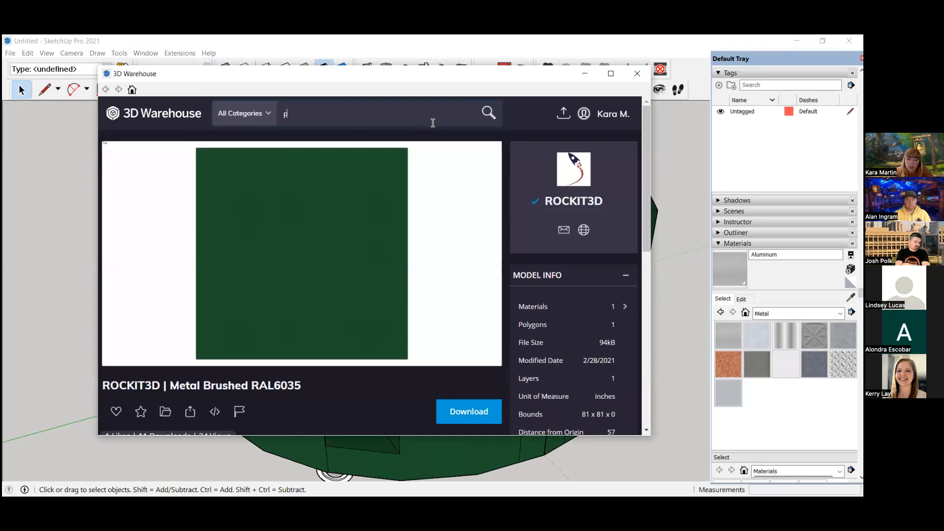
pyautogui.write('ink leather')
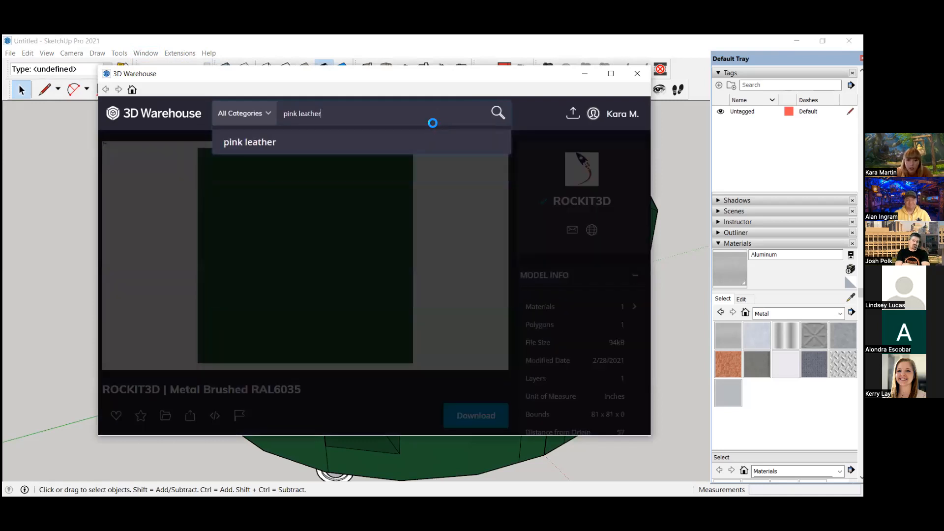
pyautogui.press('Return')
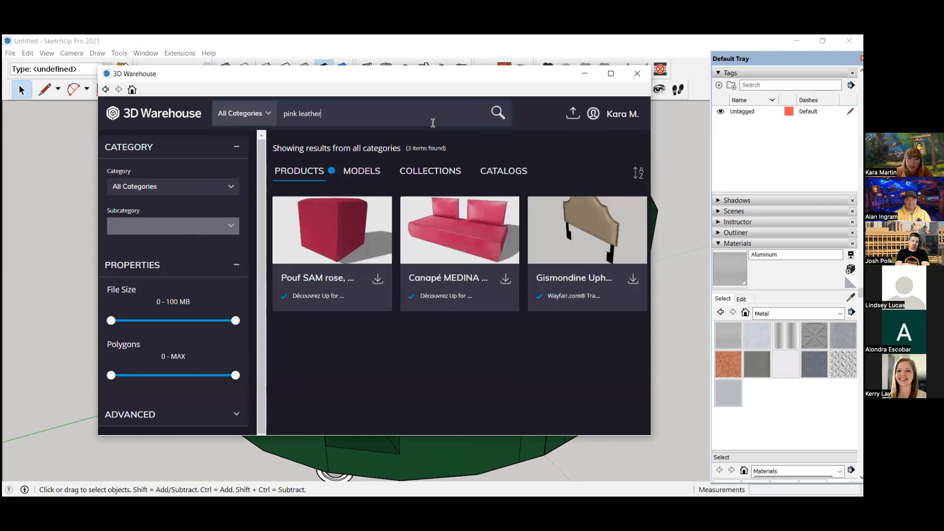
# - Open the full details of the Canapé MEDINA fuchsia sofa and download its plain pink leather material "_1"
pyautogui.click(448, 238)
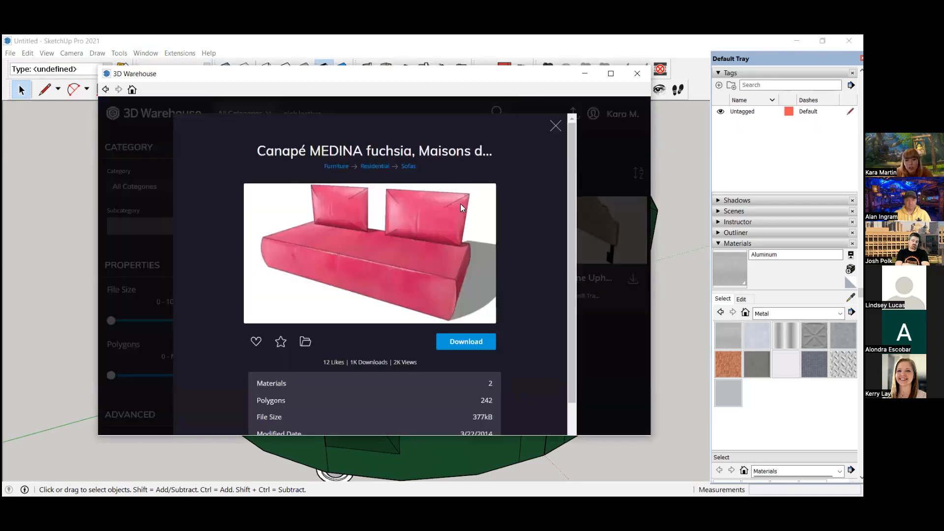
pyautogui.scroll(-1, 448, 187)
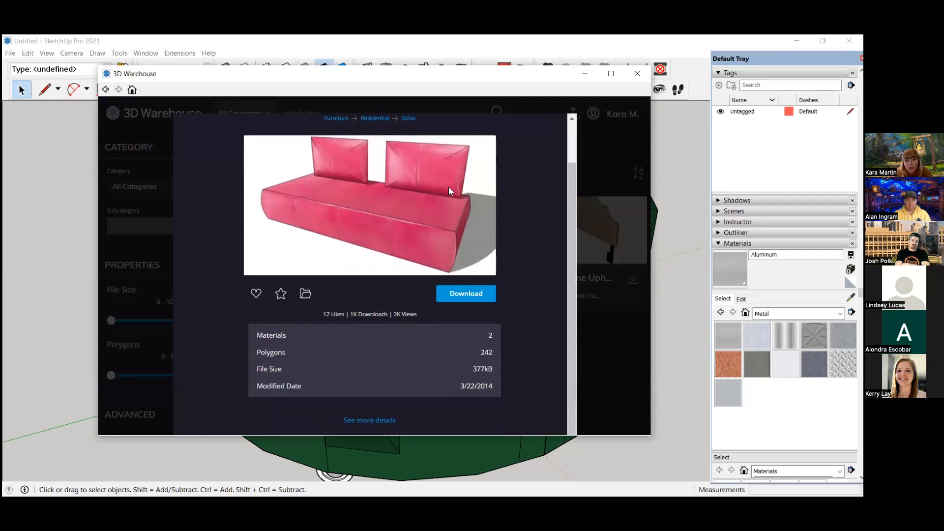
pyautogui.click(373, 421)
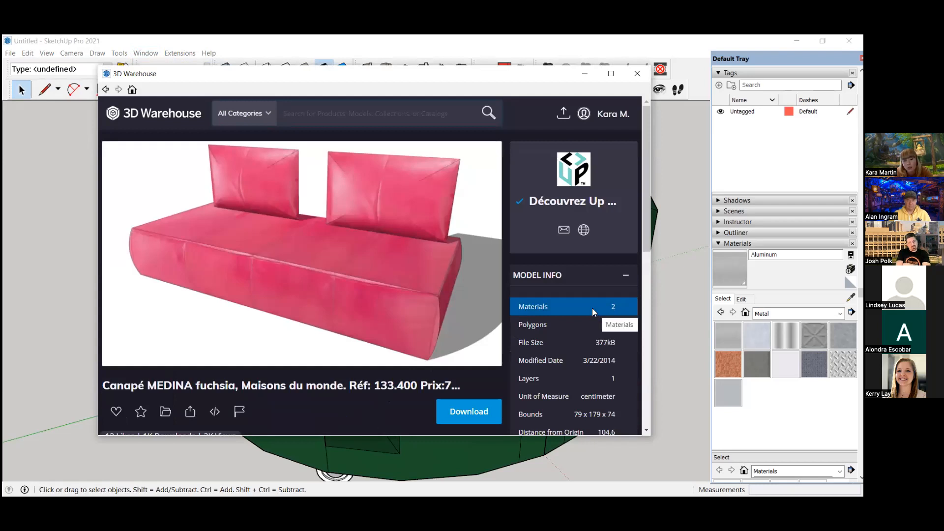
pyautogui.click(592, 308)
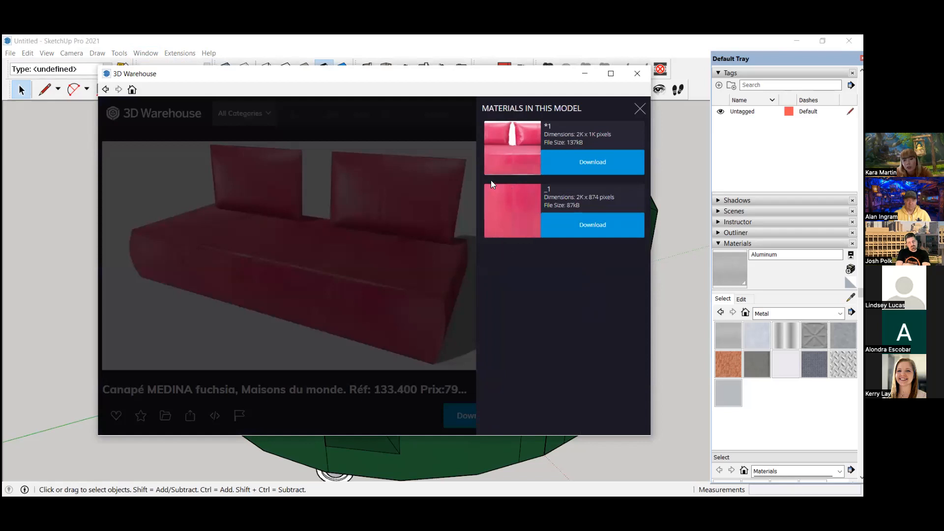
pyautogui.click(592, 226)
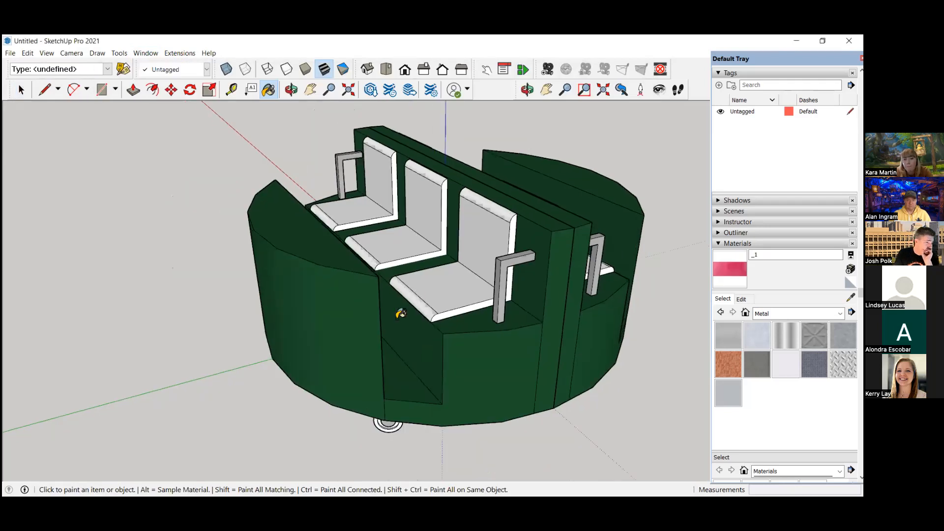
# - Paint all three seats inside the near cart half with the pink leather material "_1" and exit the half
pyautogui.scroll(4, 405, 311)
pyautogui.scroll(-4, 509, 256)
pyautogui.press('space')
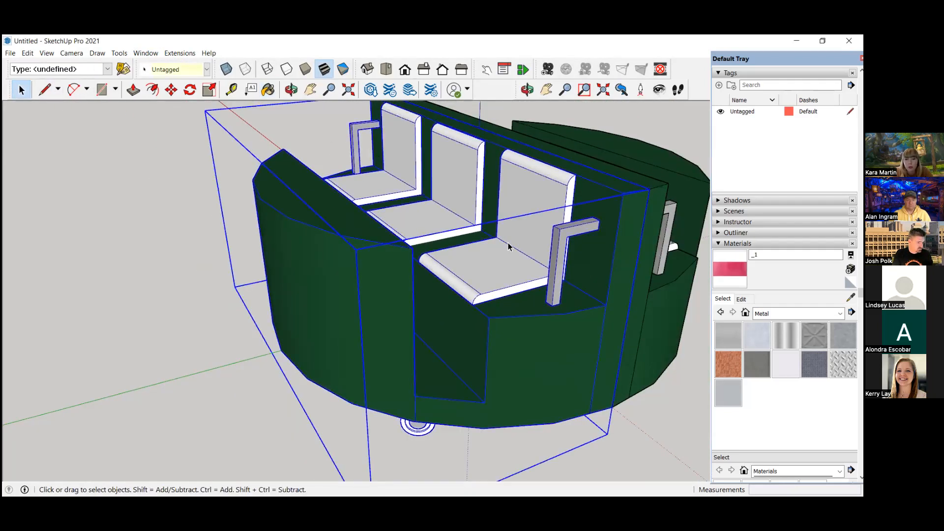
pyautogui.doubleClick(509, 246)
pyautogui.click(732, 279)
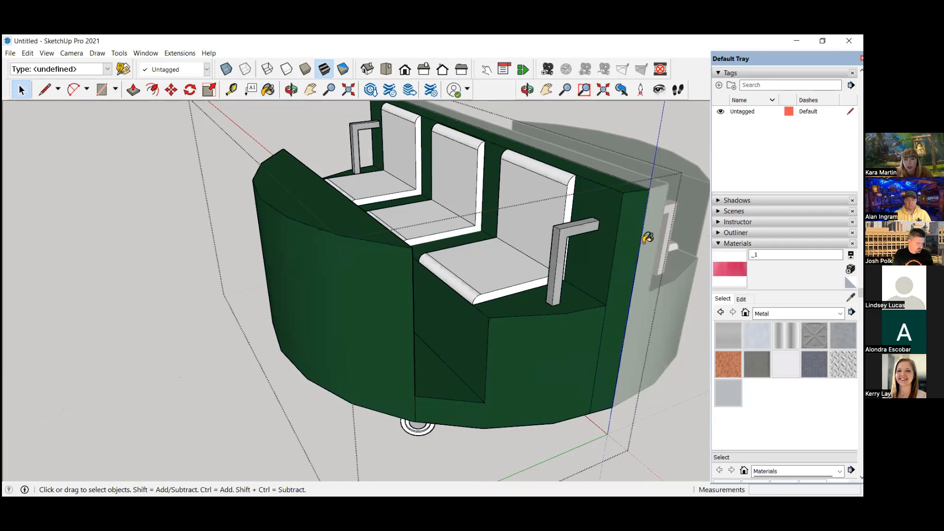
pyautogui.click(548, 207)
pyautogui.click(450, 171)
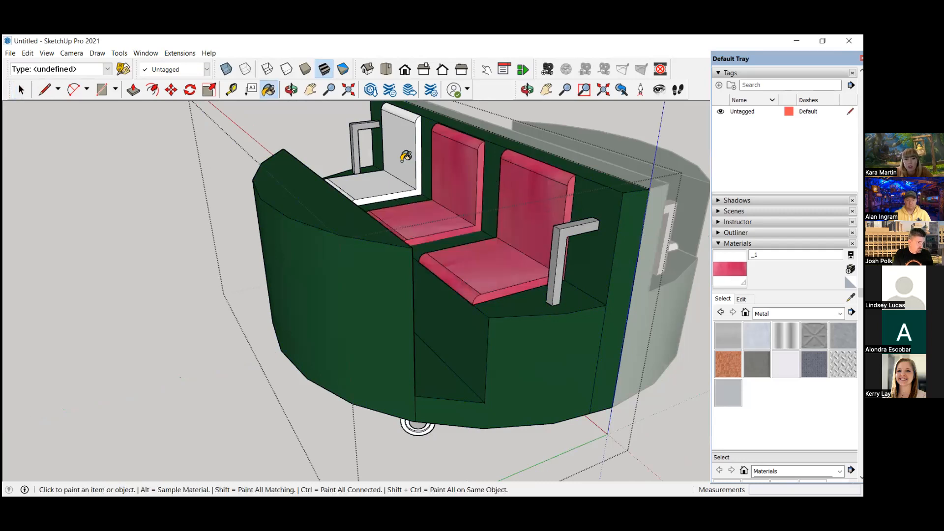
pyautogui.click(406, 157)
pyautogui.scroll(-6, 406, 158)
pyautogui.moveTo(508, 164); pyautogui.dragTo(371, 158, button='middle')
pyautogui.press('space')
pyautogui.click(562, 161)
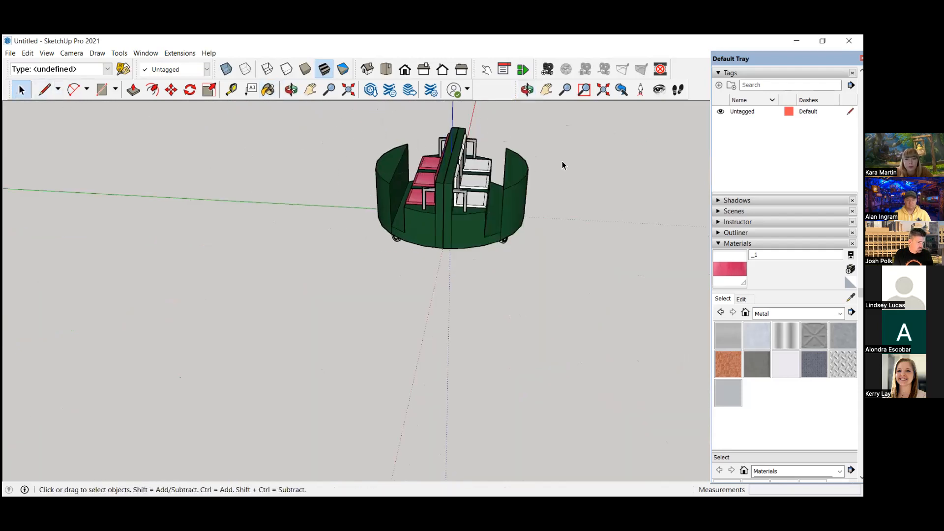
# - Paint all three seats inside the other cart half with the pink leather material "_1" and exit the half
pyautogui.scroll(3, 563, 161)
pyautogui.click(451, 188)
pyautogui.doubleClick(452, 188)
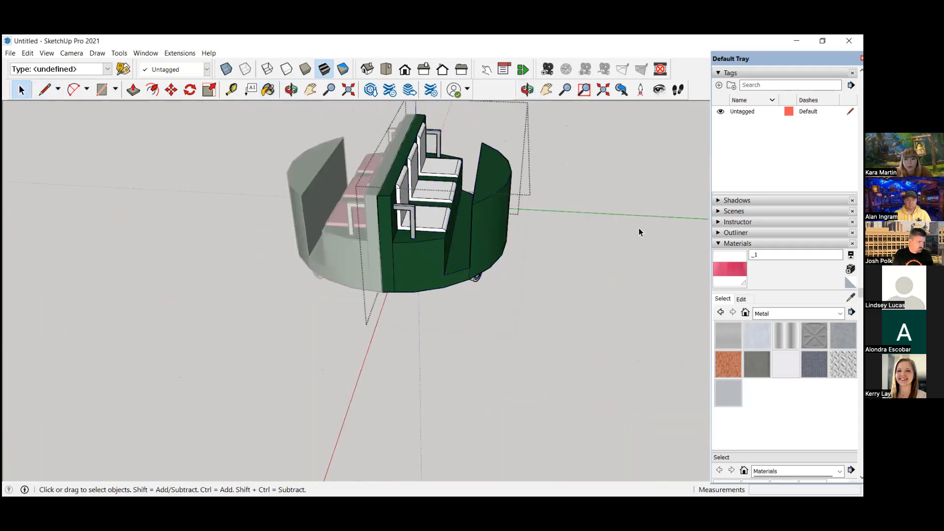
pyautogui.click(732, 264)
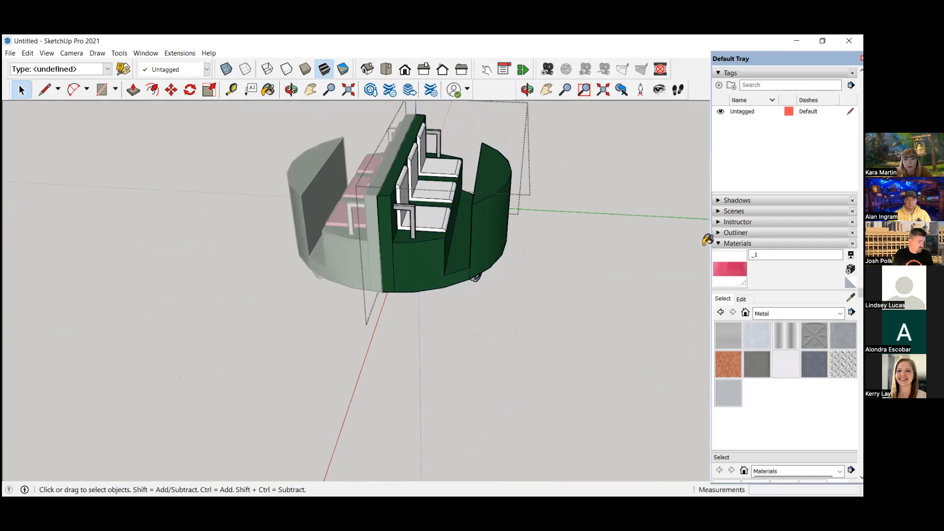
pyautogui.click(451, 165)
pyautogui.click(445, 192)
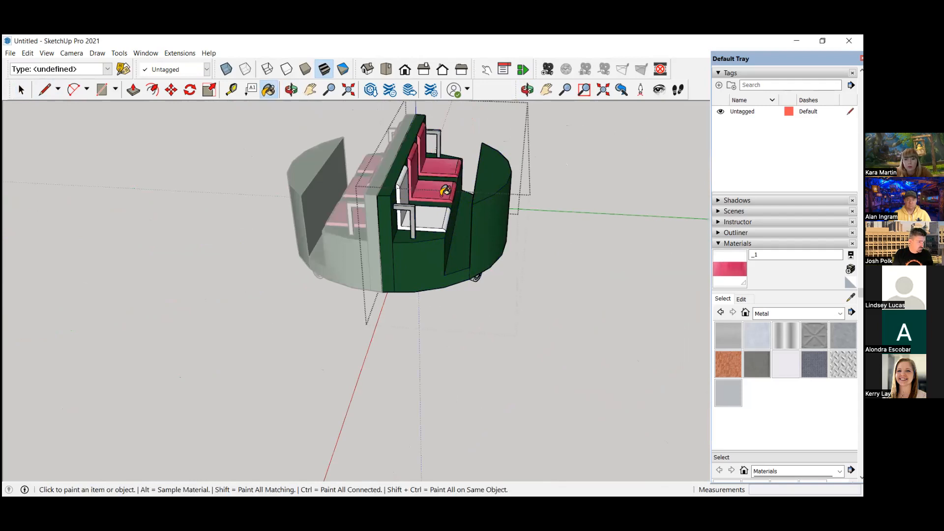
pyautogui.click(442, 220)
pyautogui.moveTo(432, 265)
pyautogui.mouseDown(button='middle')
pyautogui.moveTo(500, 167)
pyautogui.moveTo(533, 193)
pyautogui.mouseUp(button='middle')
pyautogui.click(21, 90)
pyautogui.click(113, 173)
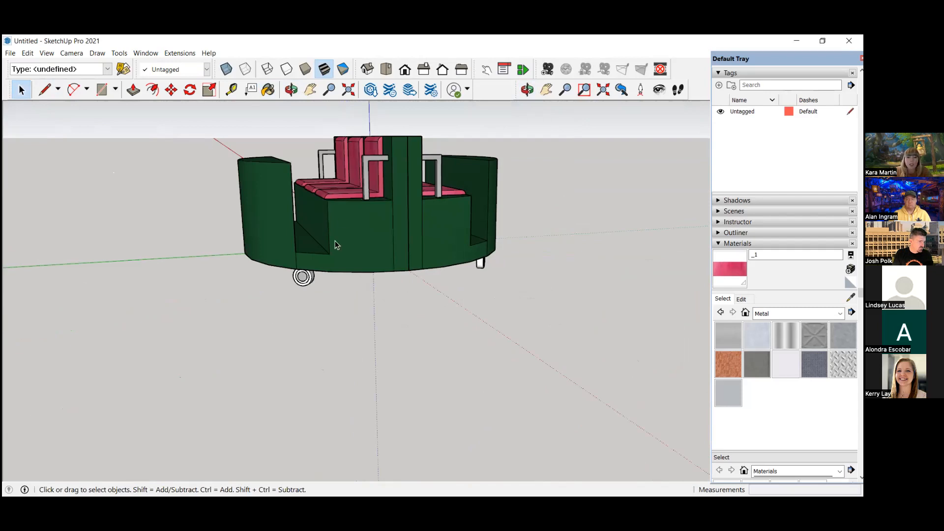
# - Search 3D Warehouse for "black rubber" to find a material for the wheels
pyautogui.scroll(1, 255, 290)
pyautogui.scroll(3, 284, 273)
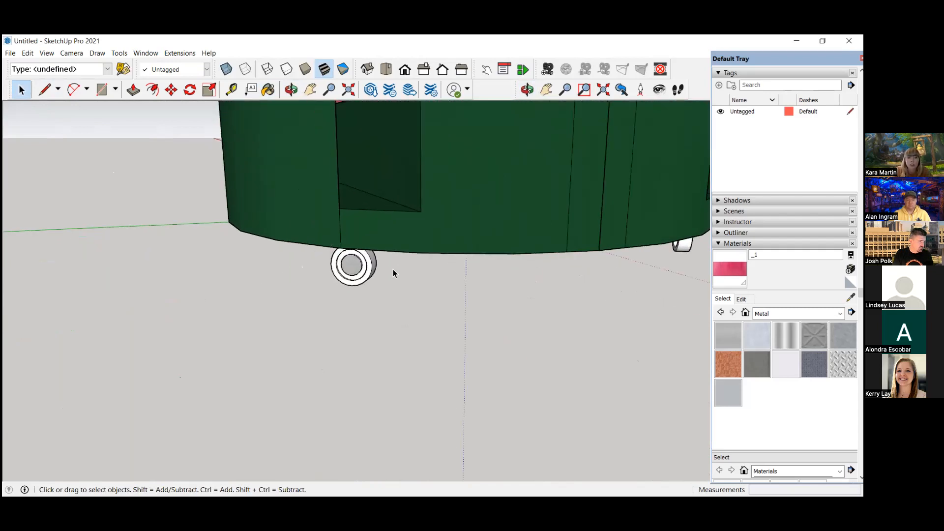
pyautogui.scroll(5, 389, 269)
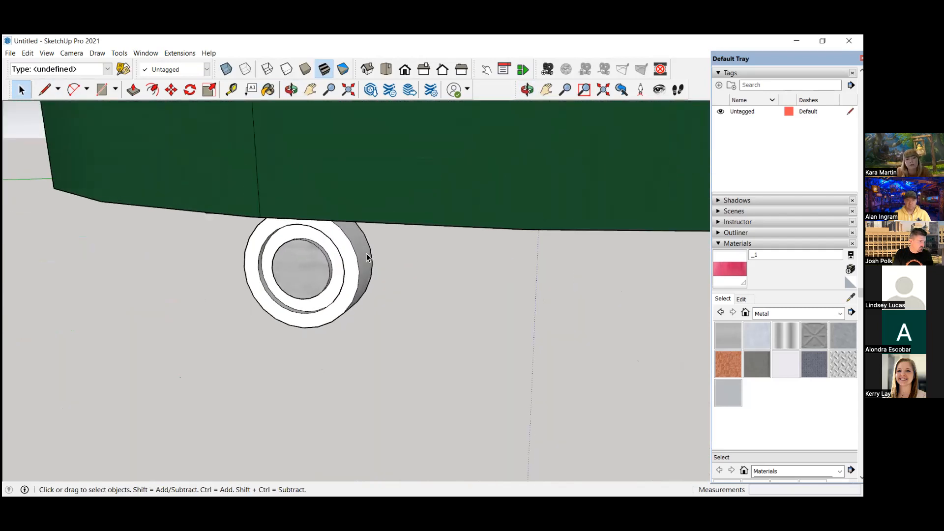
pyautogui.click(146, 52)
pyautogui.click(170, 128)
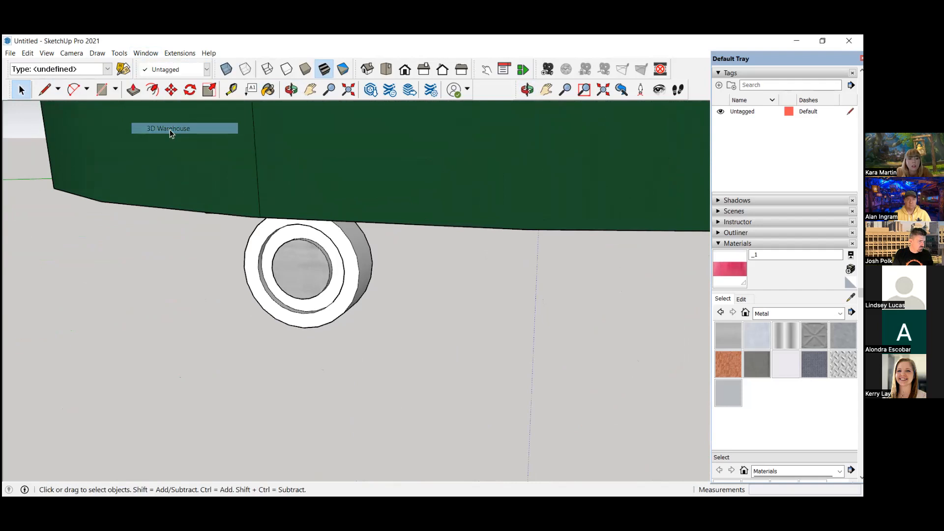
pyautogui.write('b')
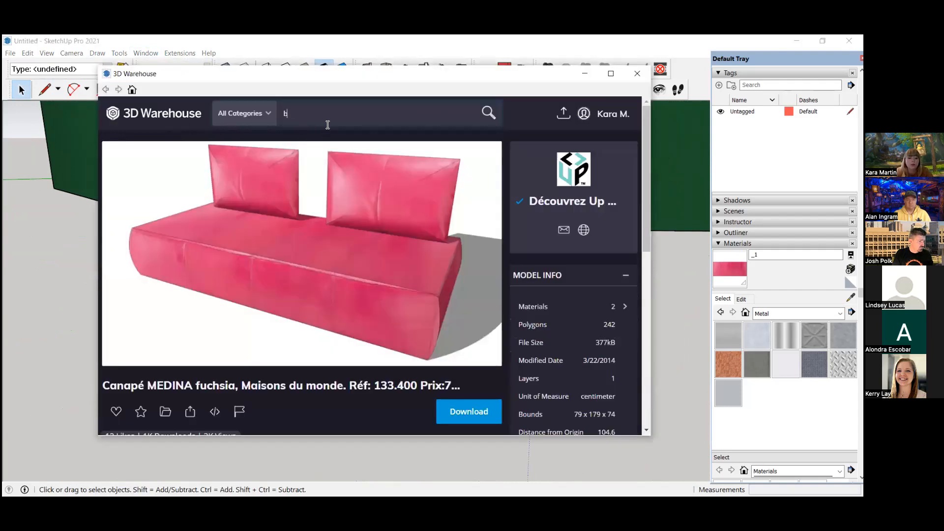
pyautogui.write('lack ru')
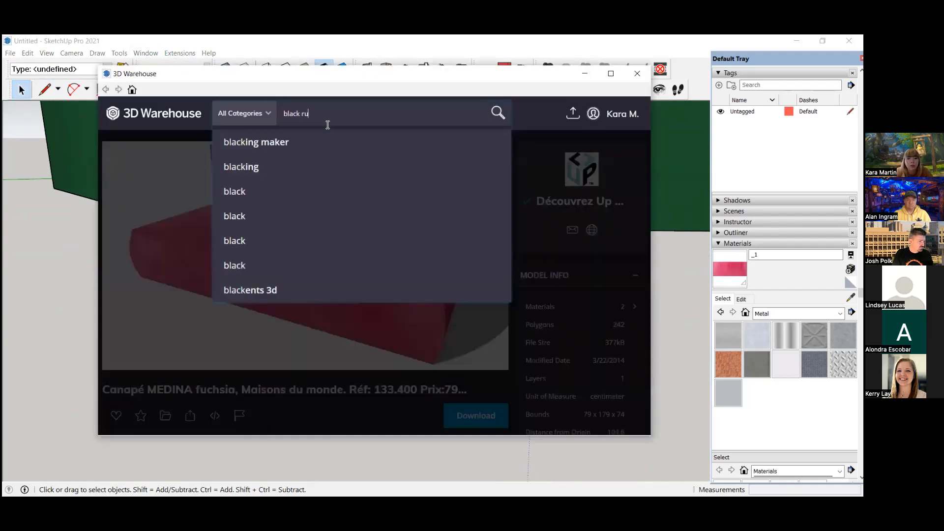
pyautogui.write('bber')
pyautogui.press('Return')
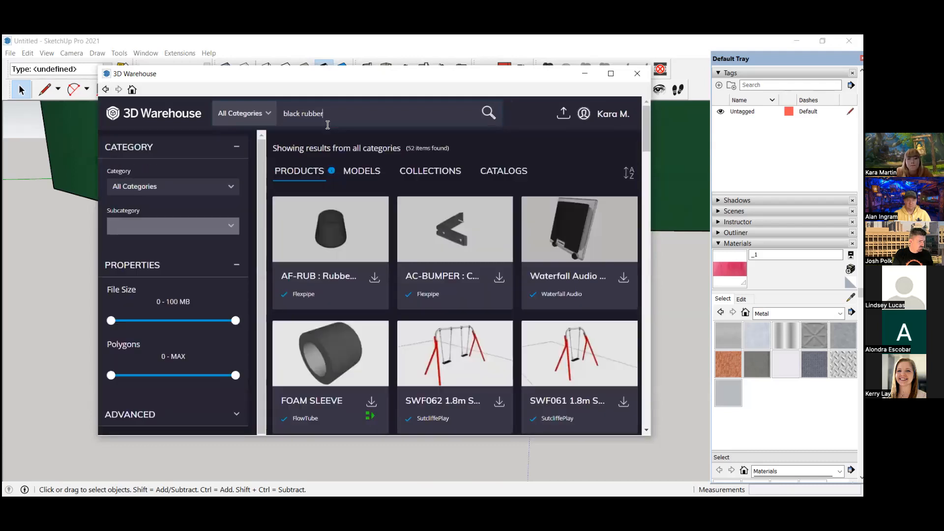
# - Check the full details of the "AF-RUB : Rubber foot black" product for downloadable materials and return to the search results
pyautogui.scroll(-1, 356, 129)
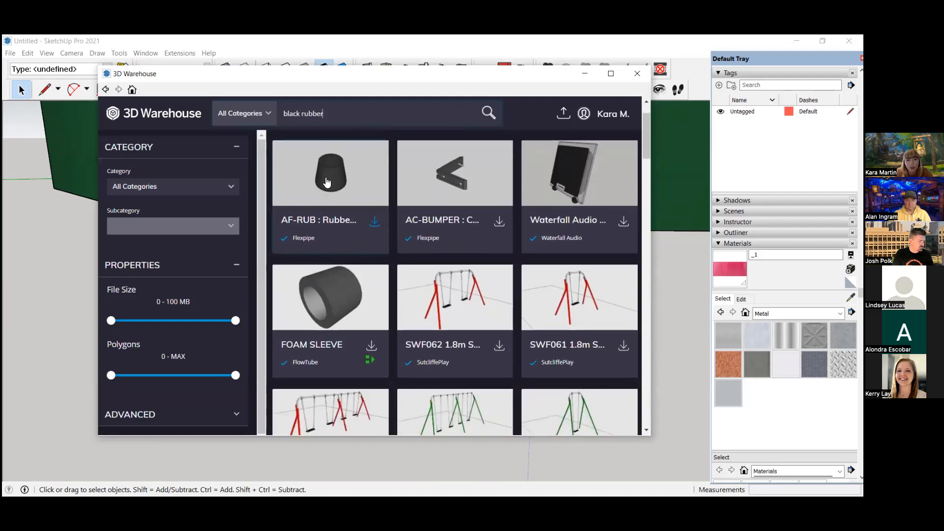
pyautogui.scroll(1, 329, 196)
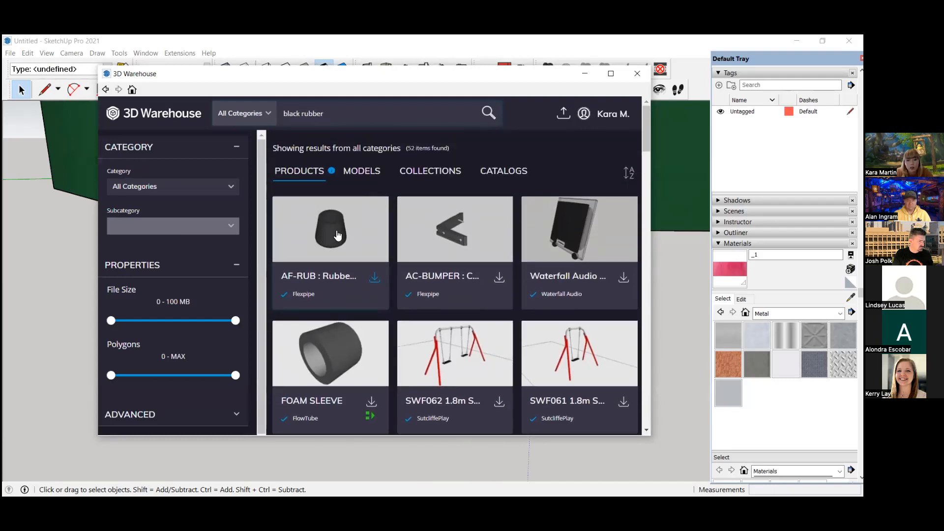
pyautogui.click(337, 233)
pyautogui.scroll(-1, 383, 214)
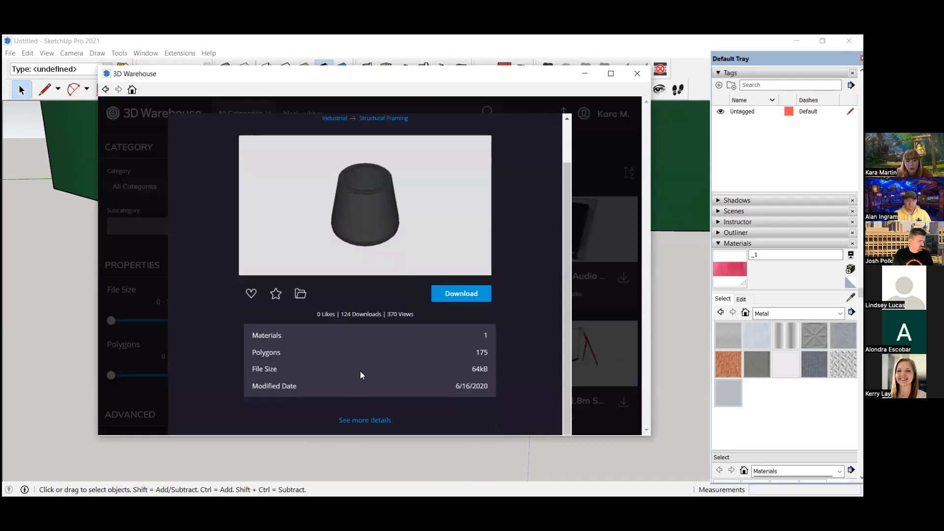
pyautogui.click(378, 420)
pyautogui.click(597, 308)
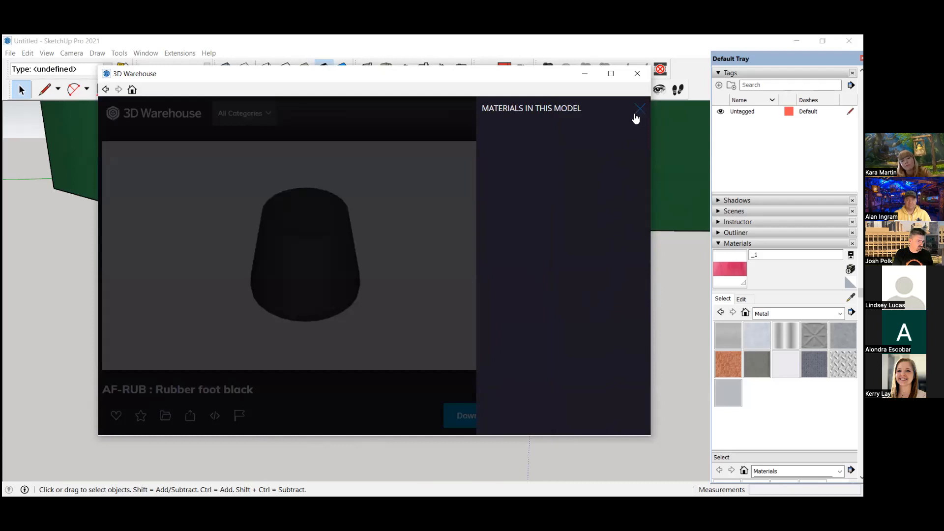
pyautogui.click(404, 197)
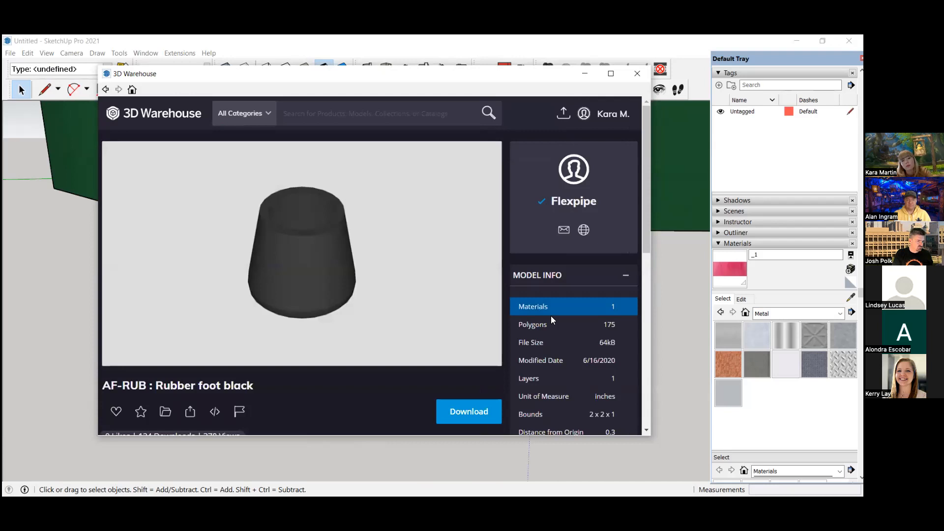
pyautogui.click(551, 315)
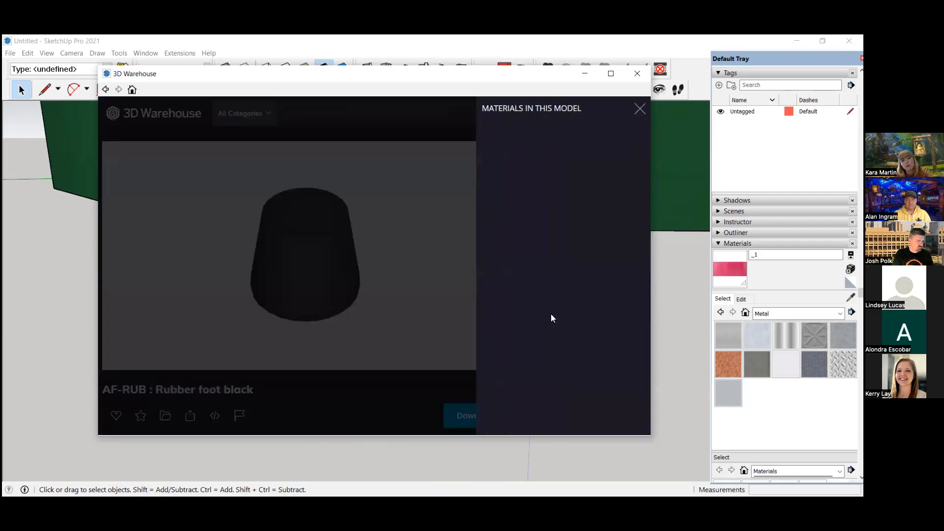
pyautogui.click(639, 111)
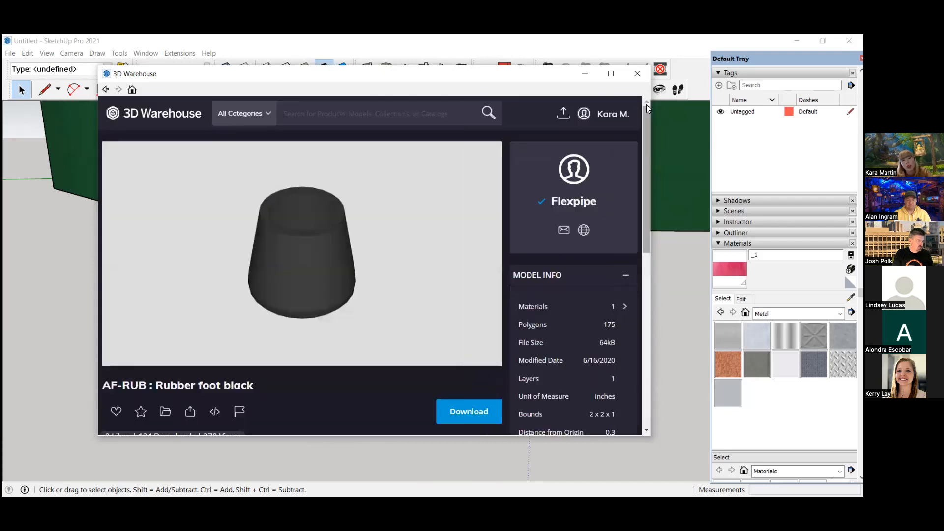
pyautogui.click(104, 90)
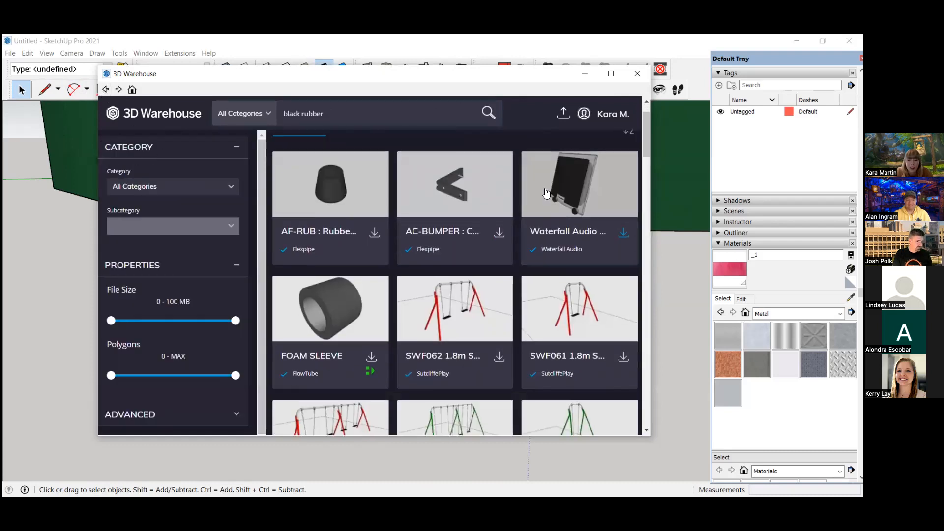
# - Check the materials of the 3" swivel caster among the black rubber models and close 3D Warehouse
pyautogui.scroll(1, 443, 187)
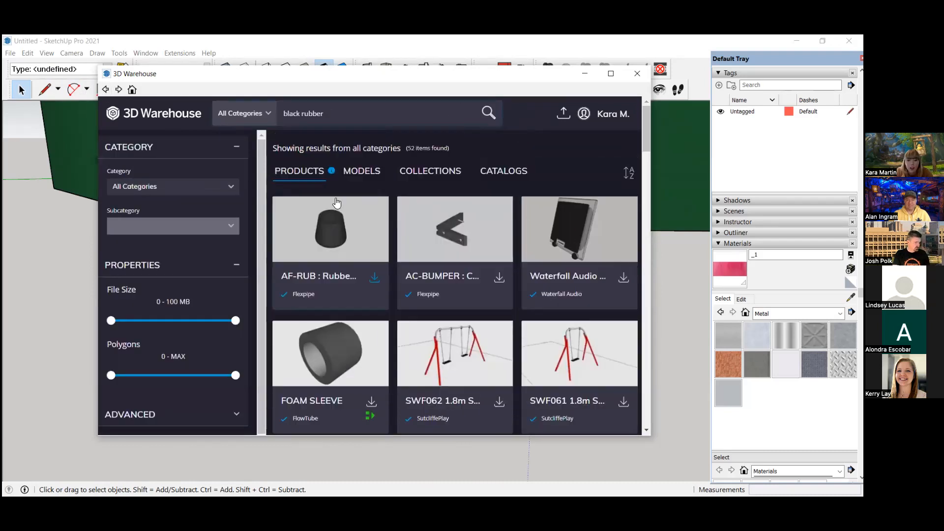
pyautogui.click(364, 175)
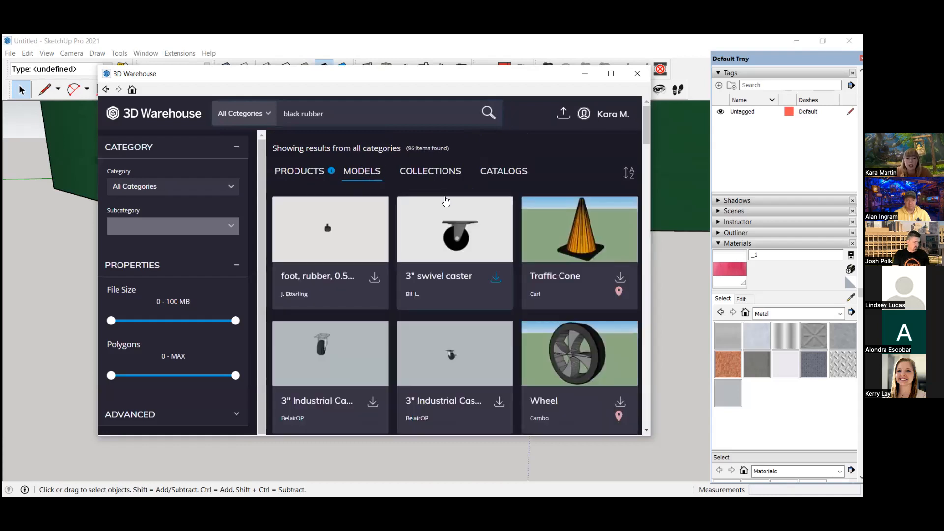
pyautogui.click(458, 229)
pyautogui.scroll(-1, 457, 228)
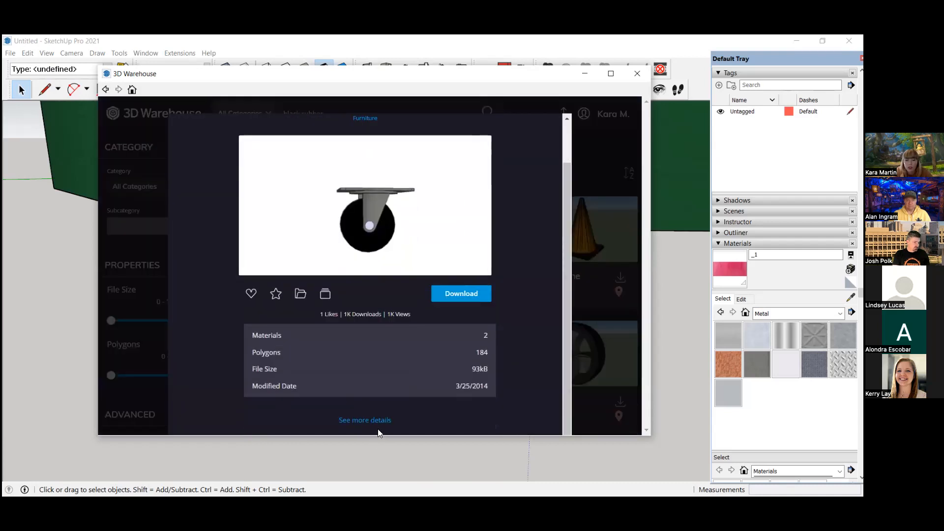
pyautogui.click(382, 422)
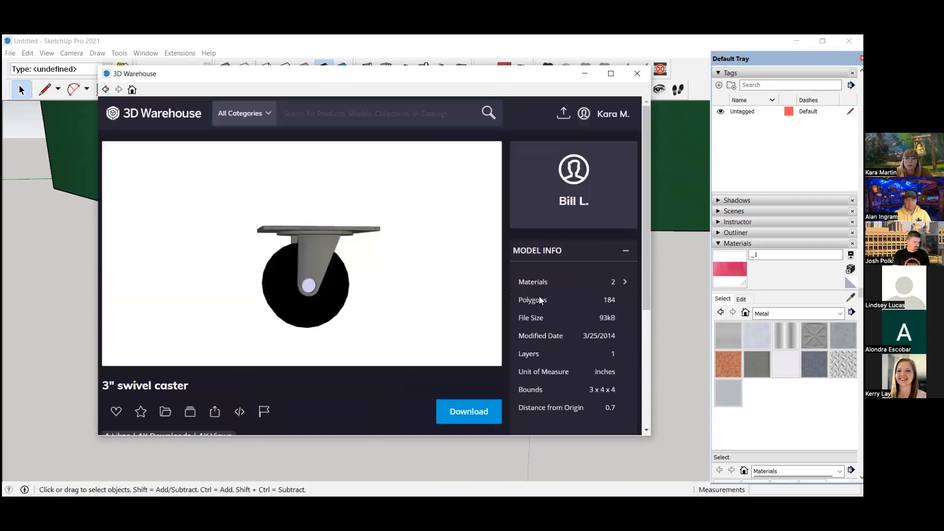
pyautogui.click(599, 283)
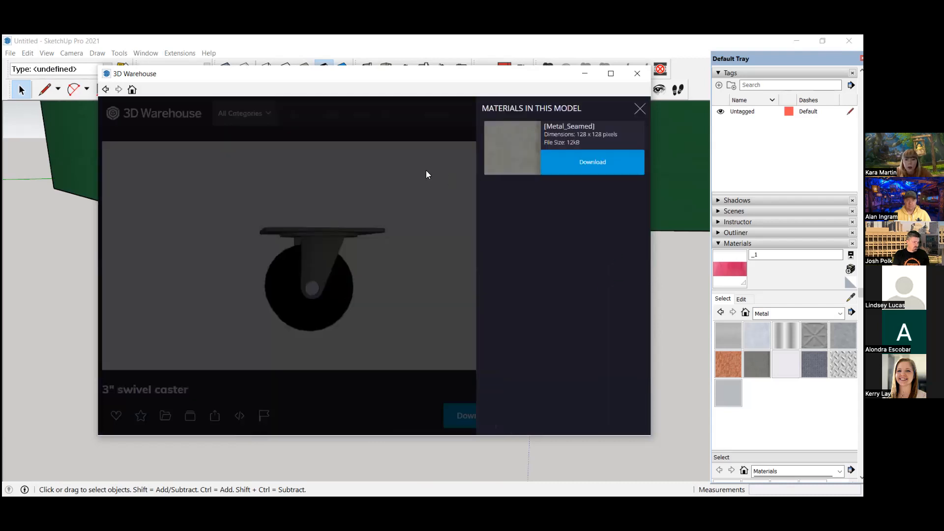
pyautogui.click(642, 109)
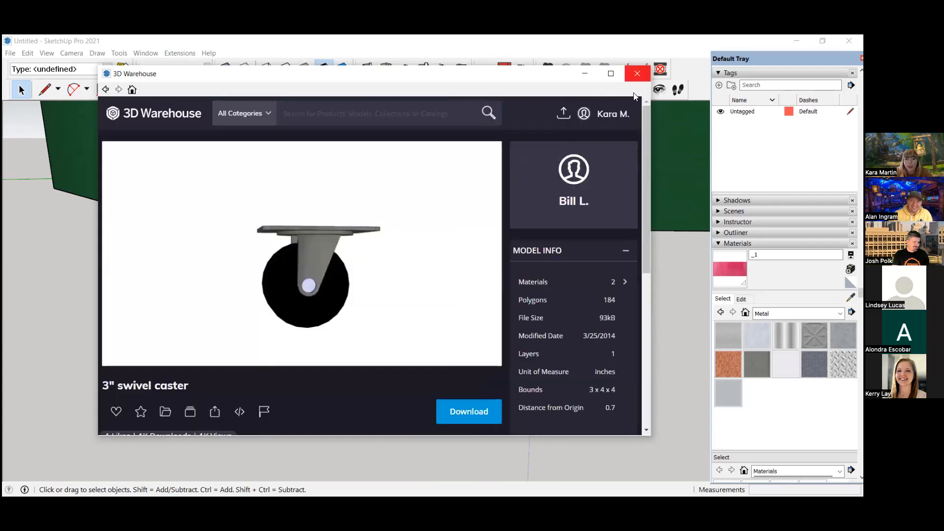
pyautogui.click(637, 73)
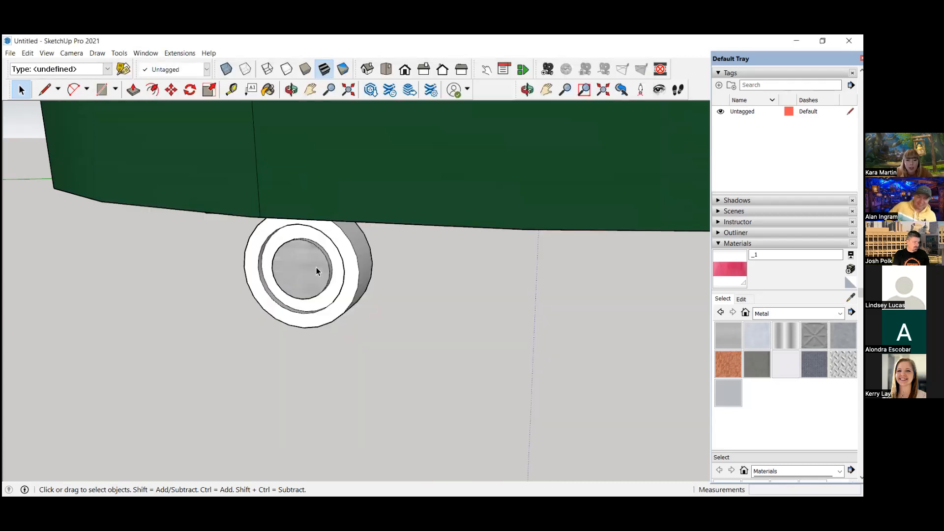
# - Switch the material library to the Colors-Named collection and find its grey and black swatches
pyautogui.scroll(2, 316, 269)
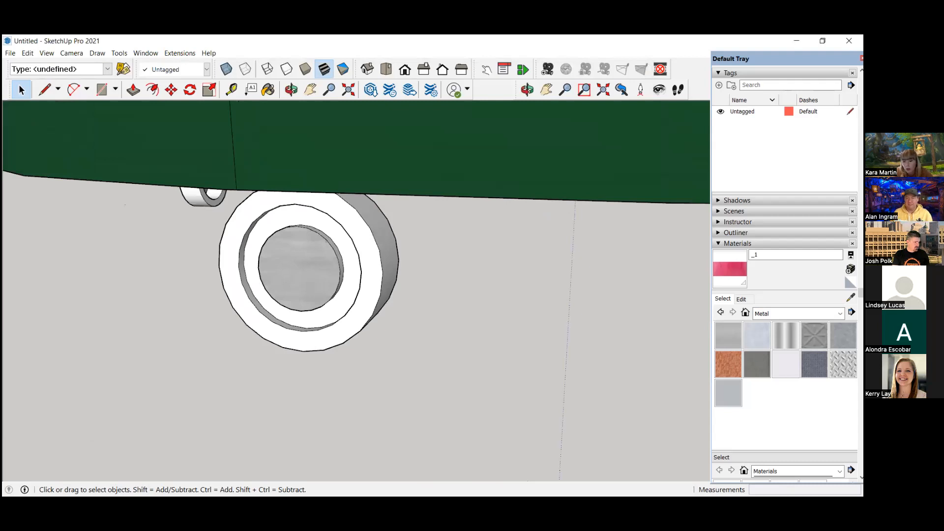
pyautogui.click(840, 313)
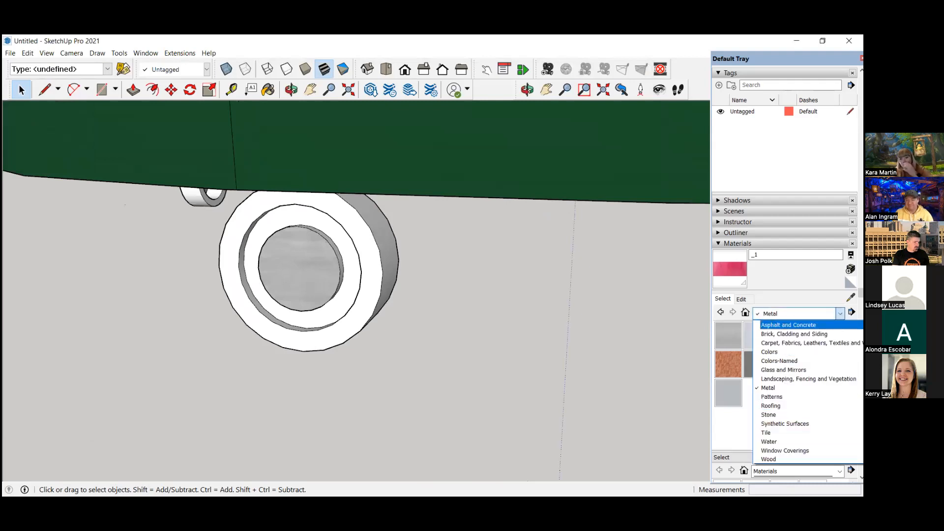
pyautogui.press('Down')
pyautogui.press('Down')
pyautogui.press('Down')
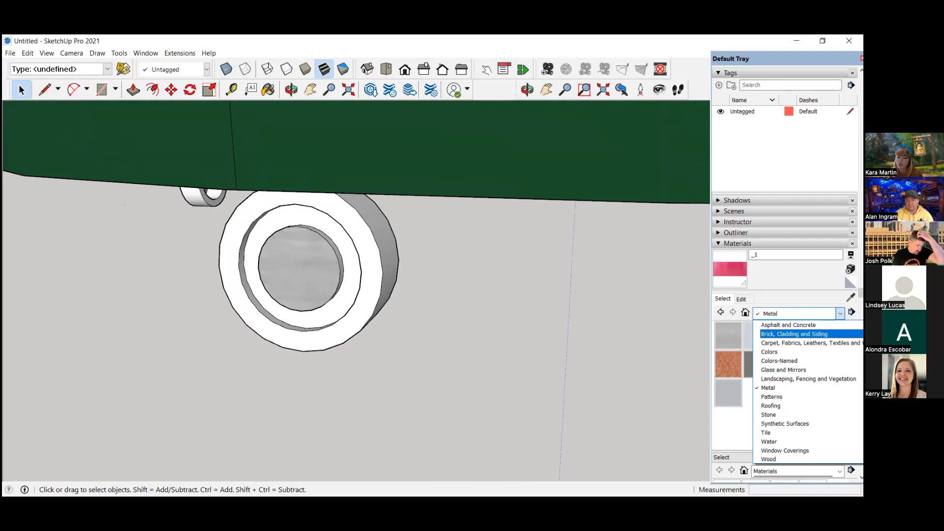
pyautogui.press('Down')
pyautogui.press('Up')
pyautogui.press('Down')
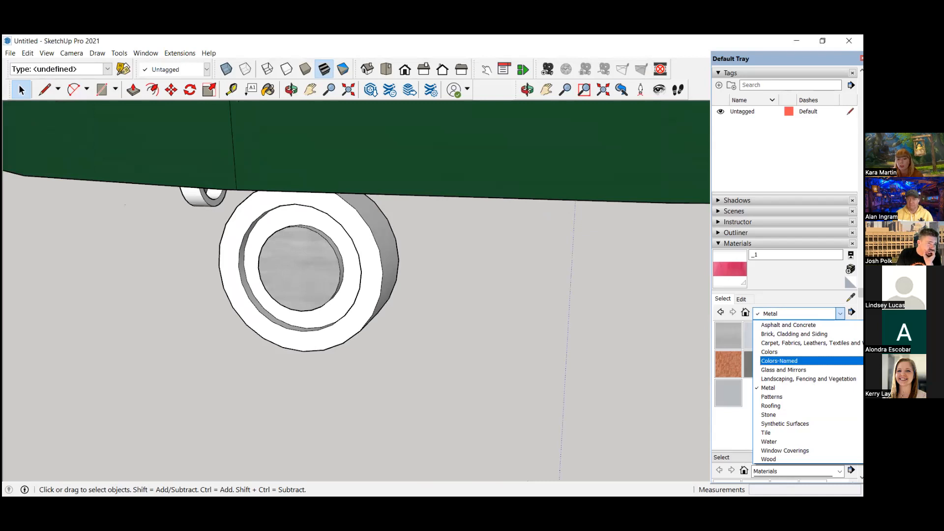
pyautogui.press('Return')
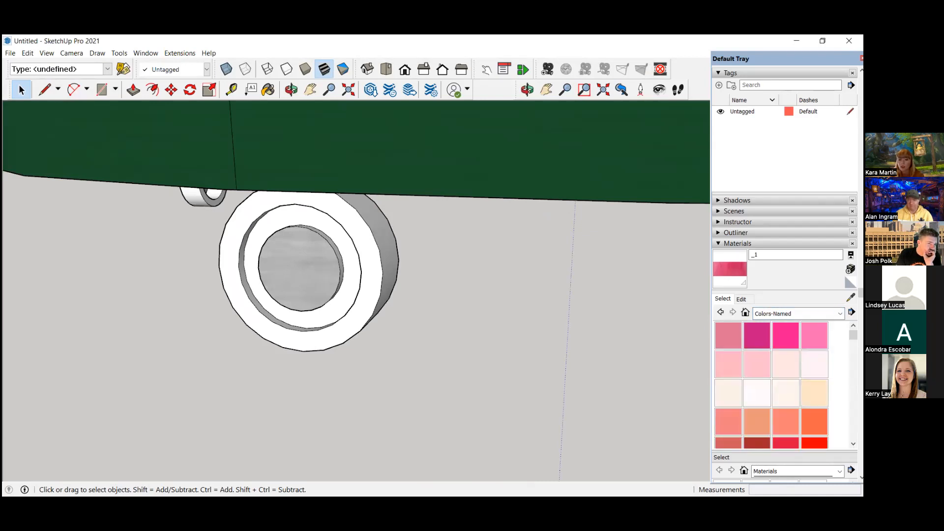
pyautogui.scroll(-3, 749, 372)
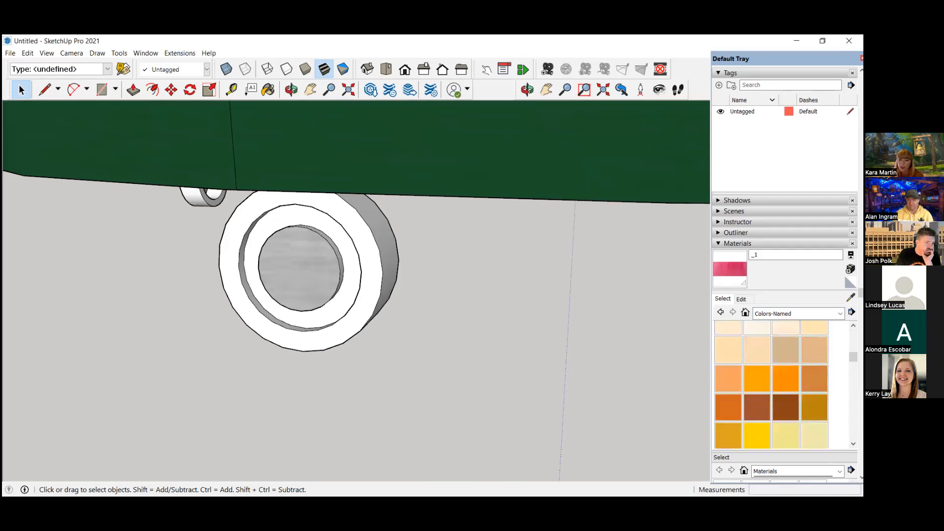
pyautogui.scroll(-3, 767, 378)
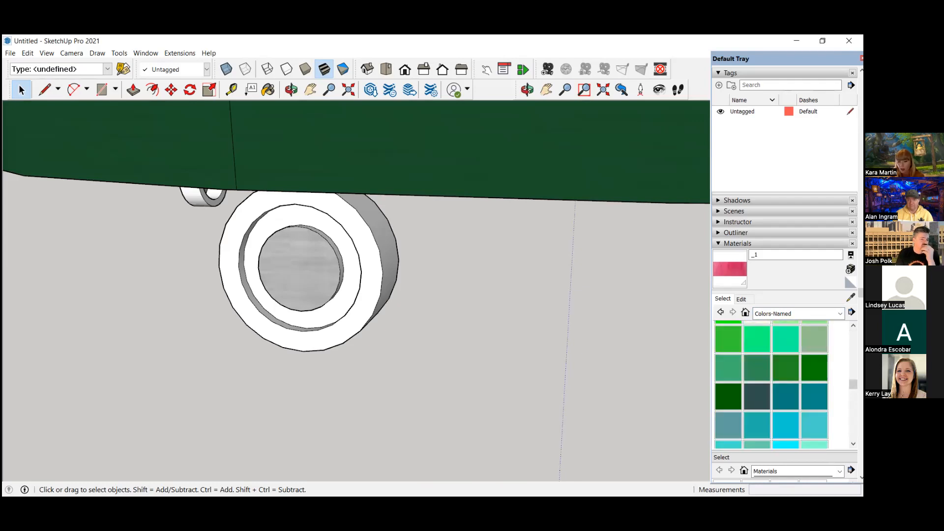
pyautogui.scroll(-6, 771, 385)
pyautogui.scroll(1, 771, 385)
# - Open the wheel component for editing and paint the tire's faces, including the inner lip, with 0137_Black
pyautogui.scroll(2, 314, 287)
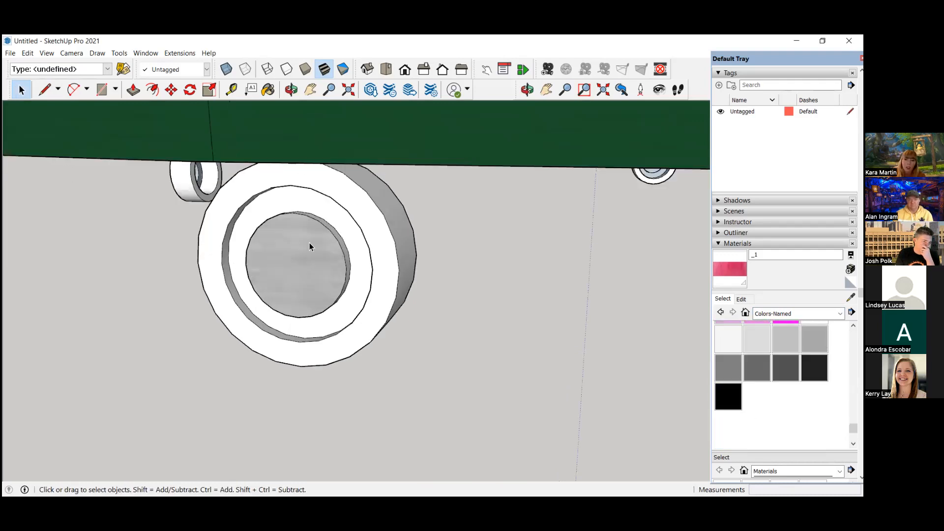
pyautogui.doubleClick(325, 242)
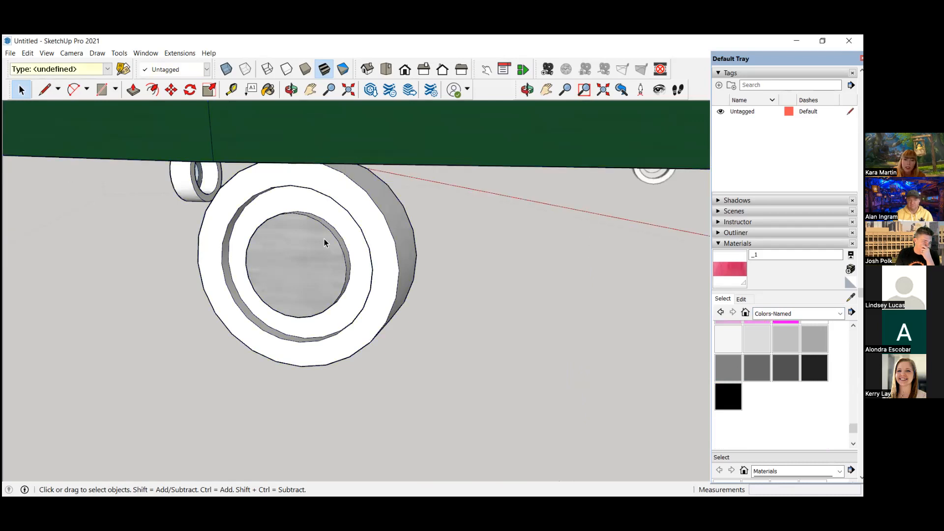
pyautogui.click(324, 243)
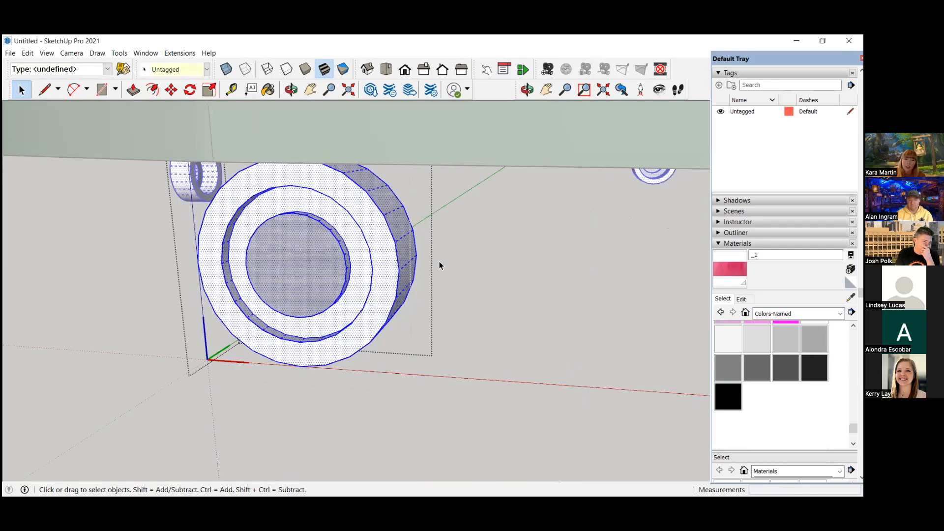
pyautogui.click(439, 265)
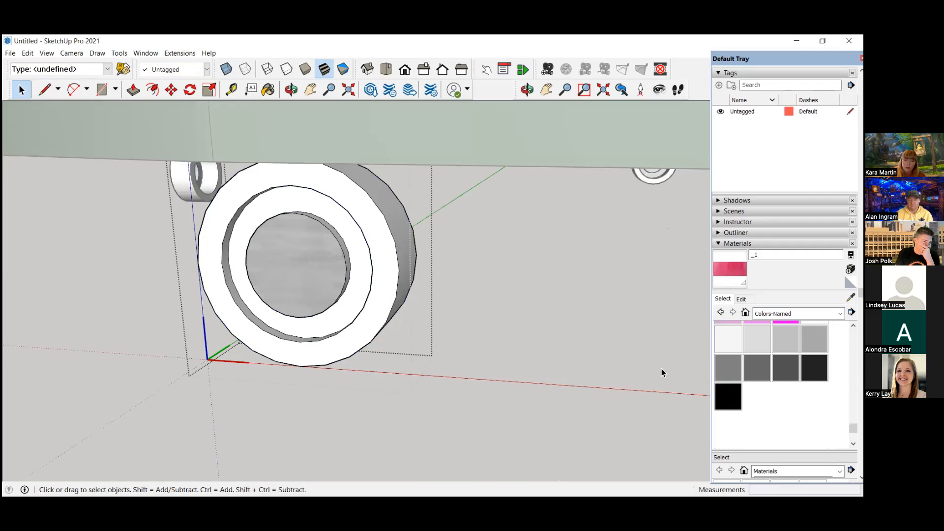
pyautogui.click(728, 390)
pyautogui.click(406, 259)
pyautogui.click(393, 256)
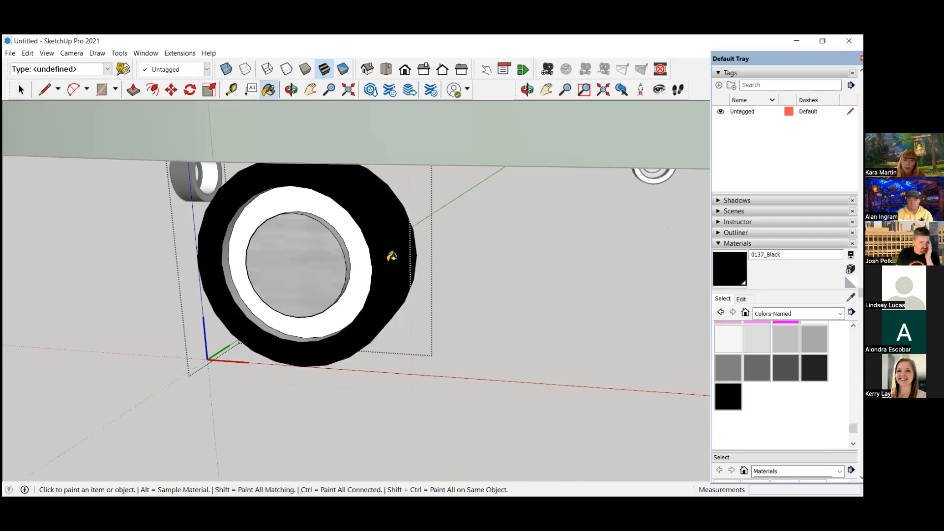
pyautogui.click(228, 263)
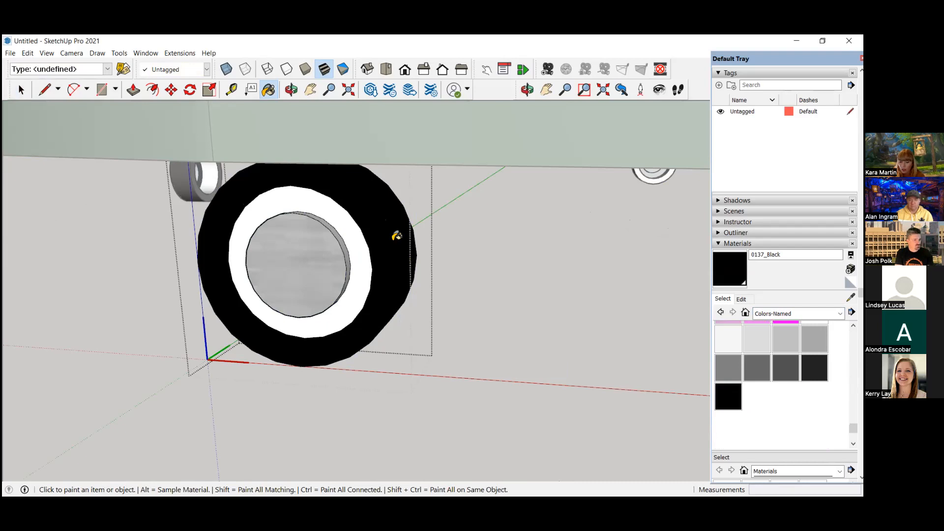
# - Paint the wheel's ring between tire and hub with 0135_DarkGray and leave the wheel component
pyautogui.keyDown('alt'); pyautogui.click(351, 230); pyautogui.keyUp('alt')
pyautogui.click(350, 230)
pyautogui.scroll(-5, 546, 298)
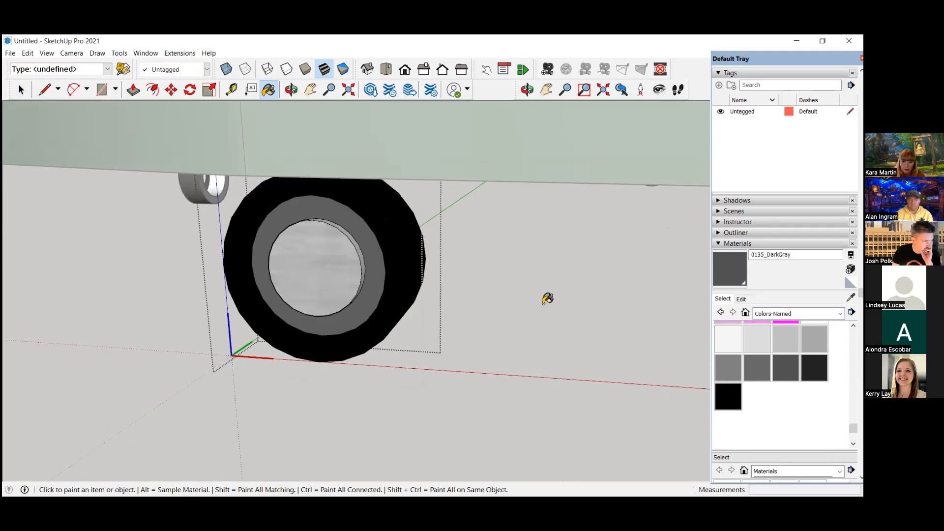
pyautogui.scroll(-2, 539, 292)
pyautogui.press('space')
pyautogui.click(66, 186)
pyautogui.scroll(-6, 83, 200)
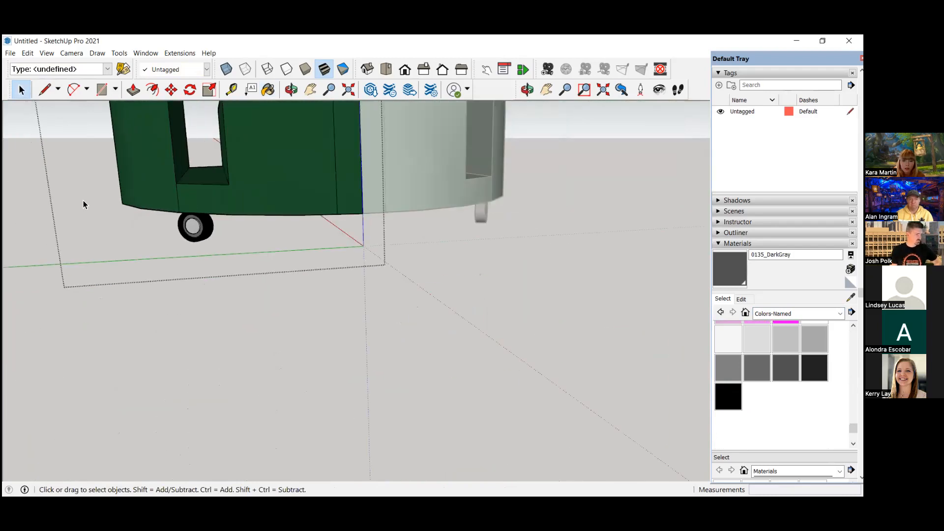
# - Examine the painted cart from all around, checking the body, seats, armrests and wheels
pyautogui.scroll(-4, 438, 238)
pyautogui.moveTo(440, 238); pyautogui.dragTo(551, 280, button='middle')
pyautogui.scroll(-1, 407, 225)
pyautogui.scroll(2, 339, 184)
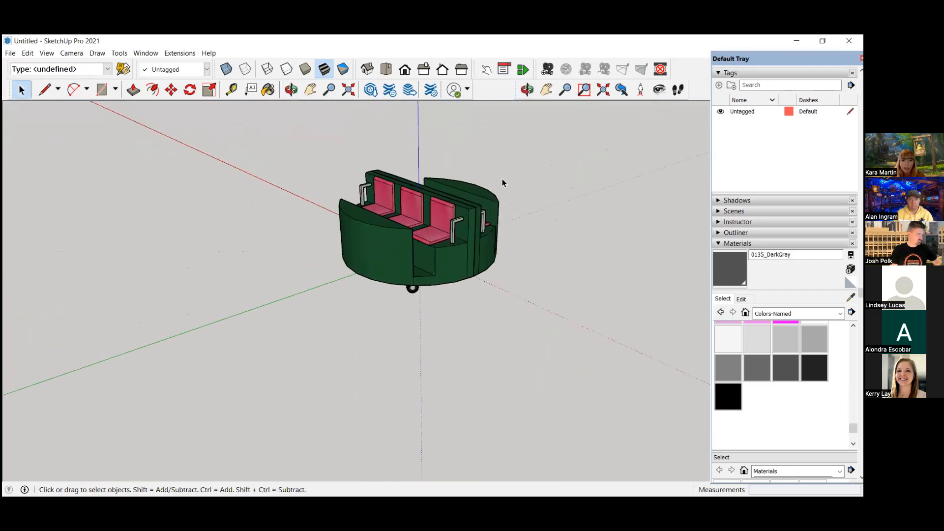
pyautogui.scroll(2, 502, 181)
pyautogui.moveTo(507, 240); pyautogui.dragTo(486, 224, button='middle')
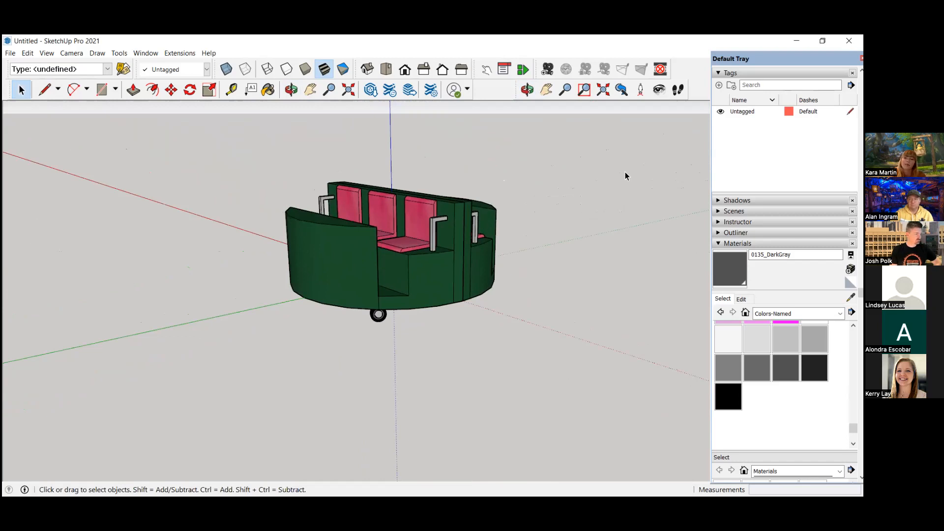
pyautogui.scroll(1, 621, 170)
pyautogui.moveTo(550, 171); pyautogui.dragTo(505, 230, button='middle')
pyautogui.scroll(-2, 519, 211)
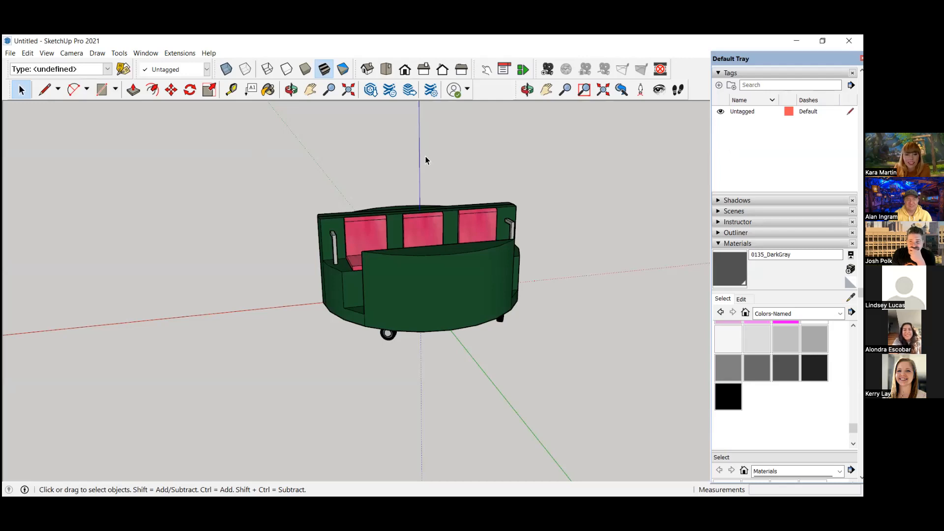
pyautogui.moveTo(425, 160); pyautogui.dragTo(538, 233, button='middle')
pyautogui.moveTo(280, 192); pyautogui.dragTo(295, 192, button='middle')
pyautogui.moveTo(522, 195); pyautogui.dragTo(432, 199, button='middle')
pyautogui.moveTo(355, 273); pyautogui.dragTo(347, 222, button='middle')
pyautogui.moveTo(475, 187); pyautogui.dragTo(534, 231, button='middle')
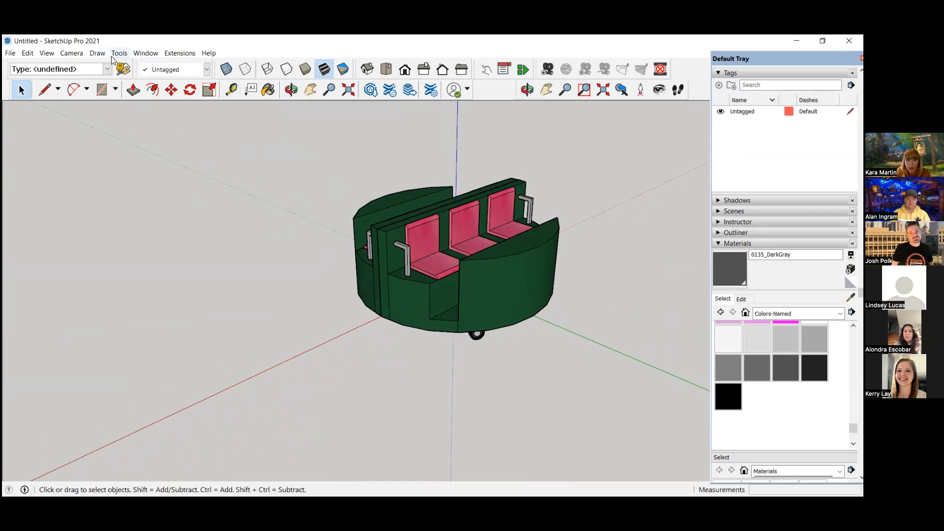
# - Show Scenes in the Default Tray and save the current three-quarter view of the cart as the first scene
pyautogui.click(146, 53)
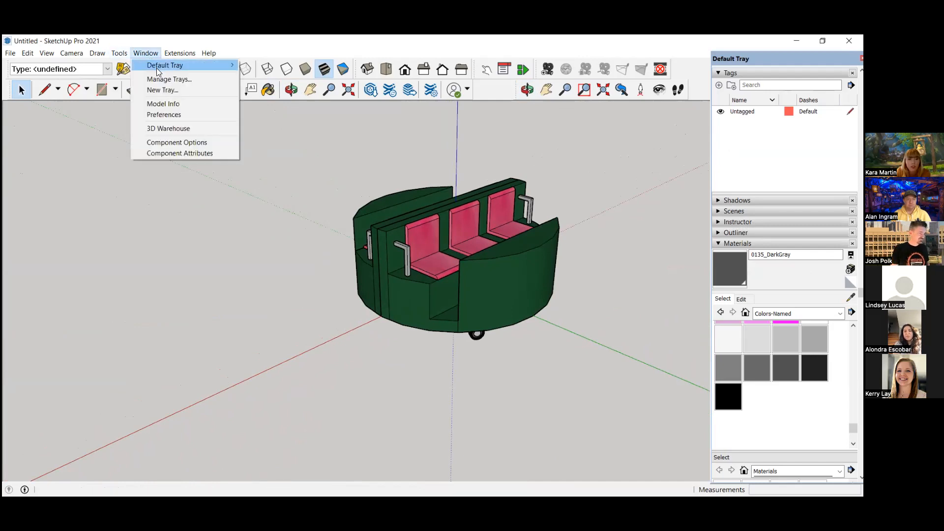
pyautogui.moveTo(212, 68)
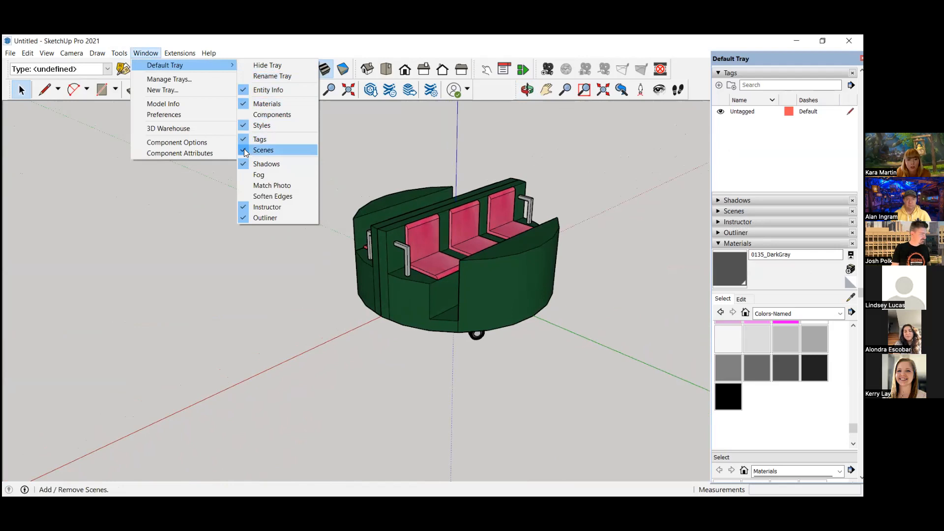
pyautogui.click(138, 52)
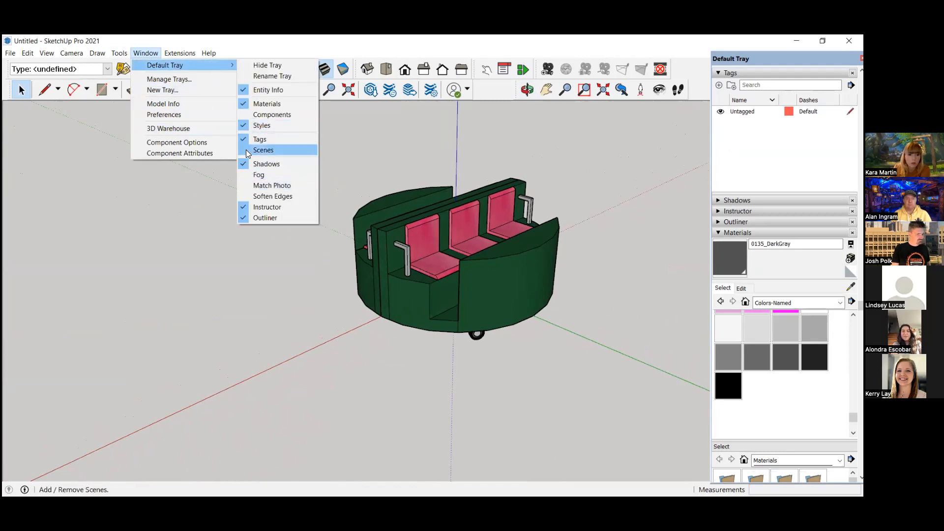
pyautogui.click(247, 153)
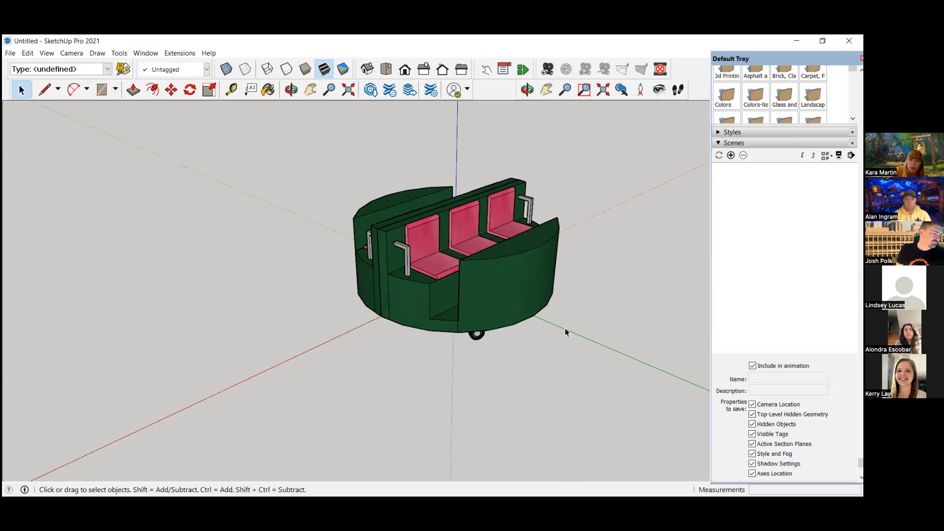
pyautogui.click(731, 157)
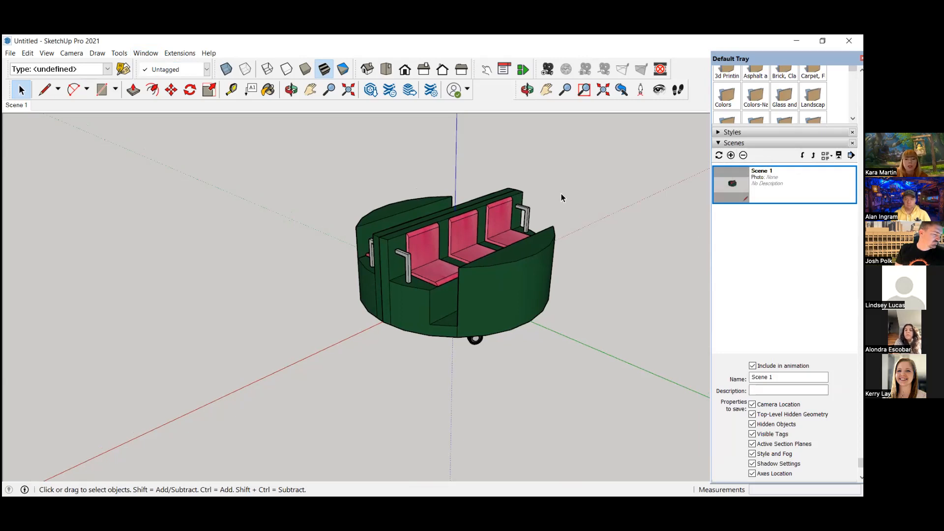
# - Add two more scenes, one from the cart's opposite three-quarter angle and one facing the row of seats
pyautogui.scroll(-1, 561, 195)
pyautogui.scroll(-1, 561, 198)
pyautogui.moveTo(571, 179); pyautogui.dragTo(282, 206, button='middle')
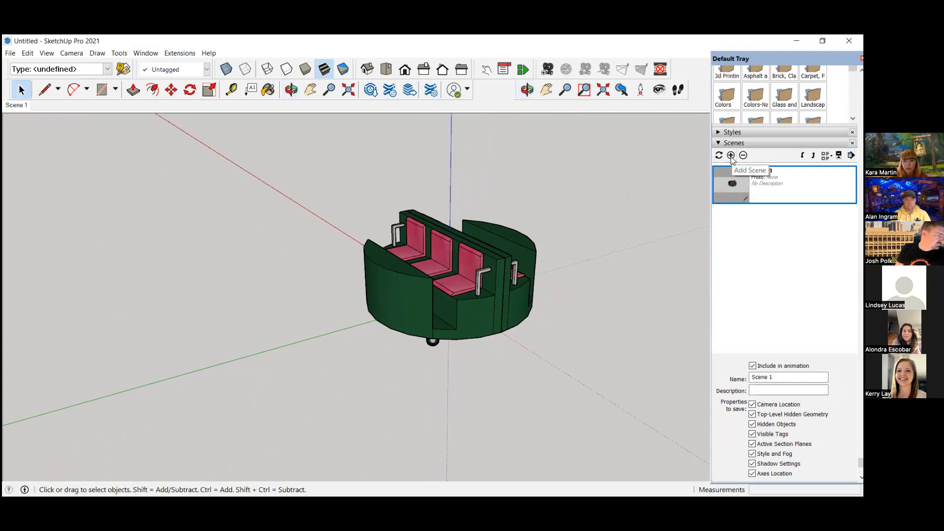
pyautogui.click(731, 156)
pyautogui.moveTo(704, 208); pyautogui.dragTo(305, 341, button='middle')
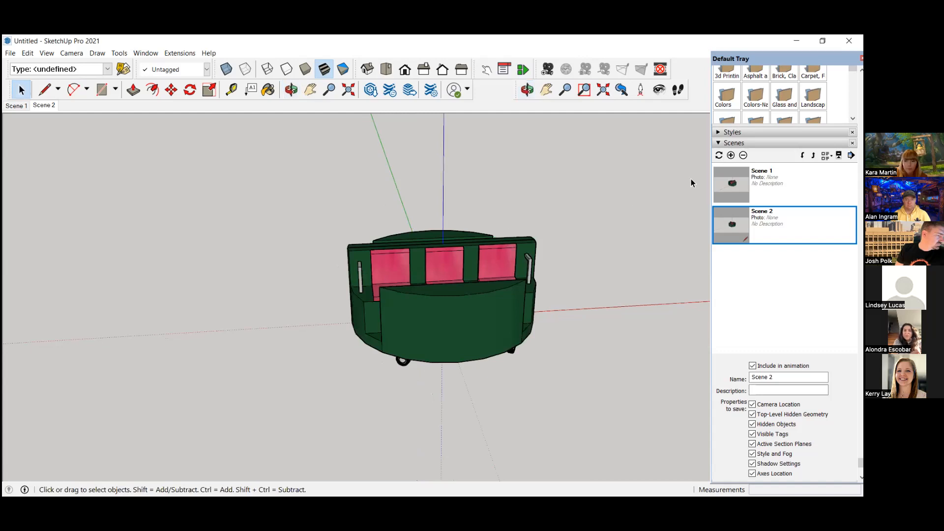
pyautogui.click(731, 155)
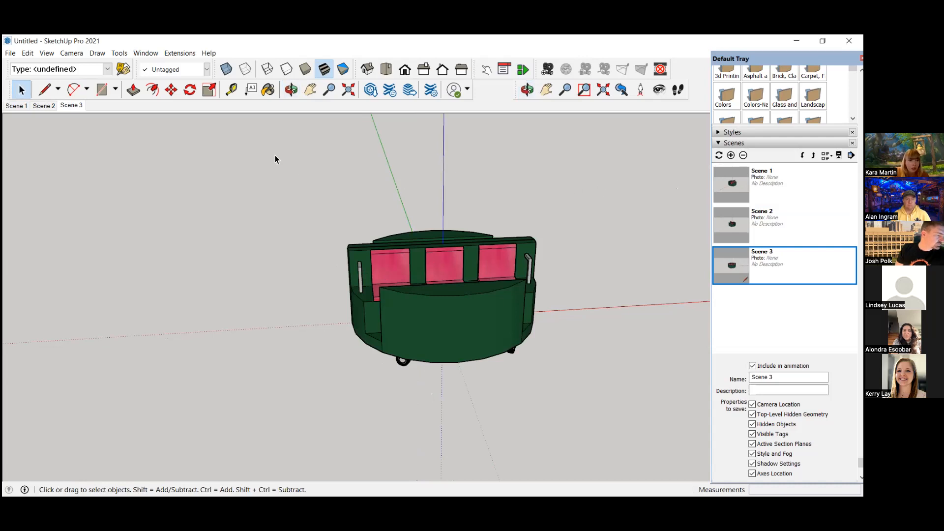
# - Check the scene transition and scene delay durations in the animation settings
pyautogui.click(74, 54)
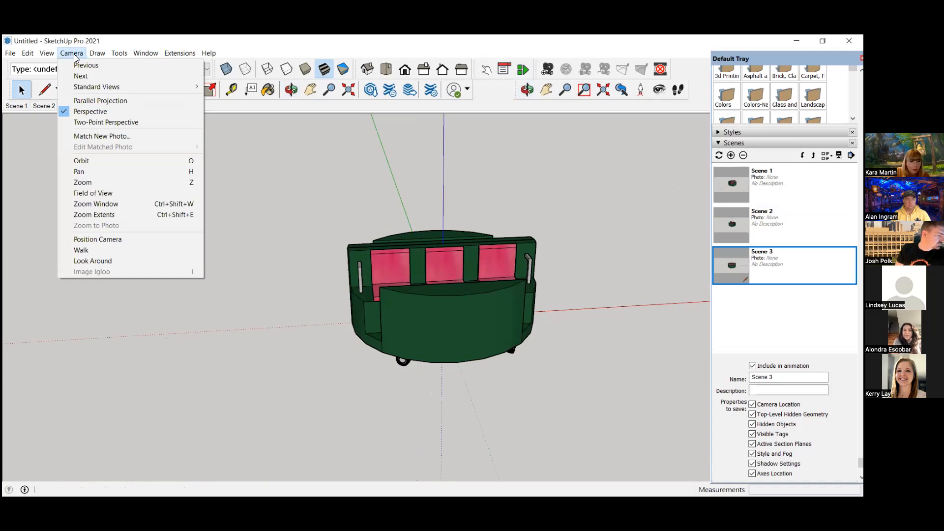
pyautogui.moveTo(48, 55)
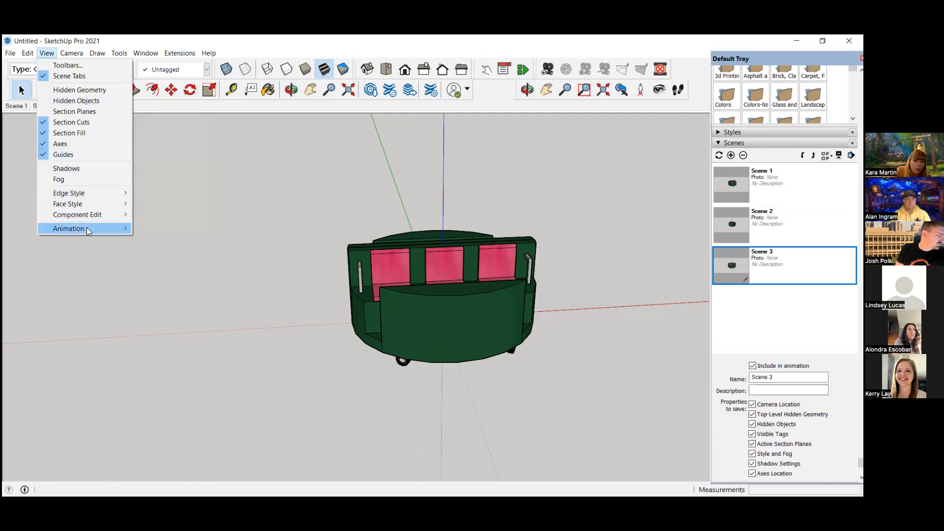
pyautogui.moveTo(88, 231)
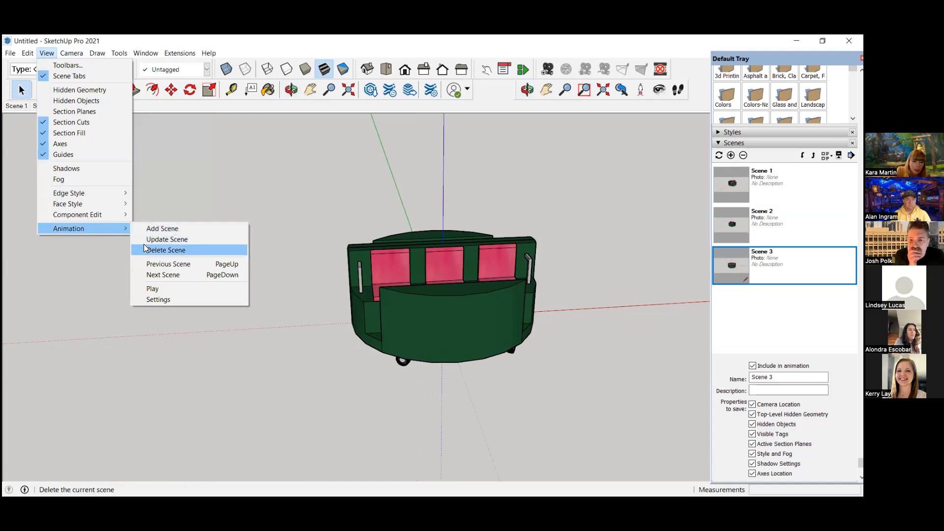
pyautogui.click(158, 300)
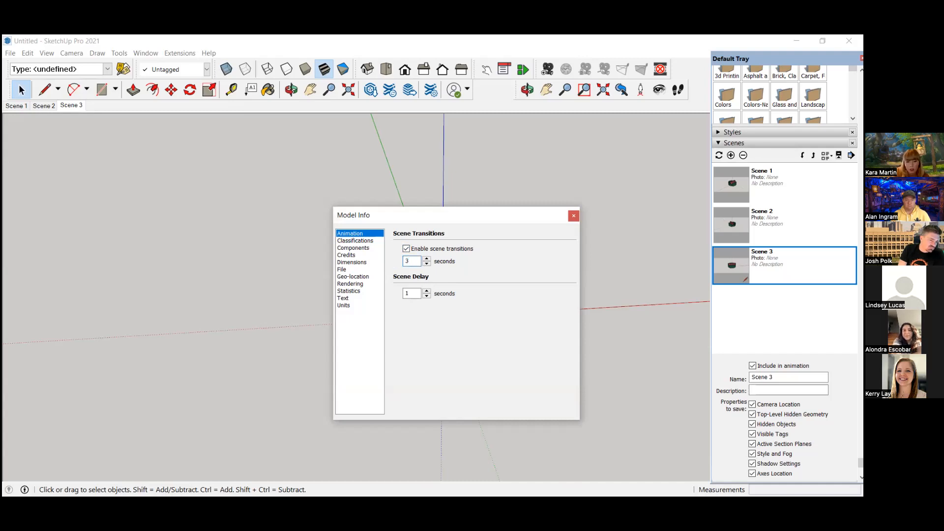
pyautogui.click(415, 295)
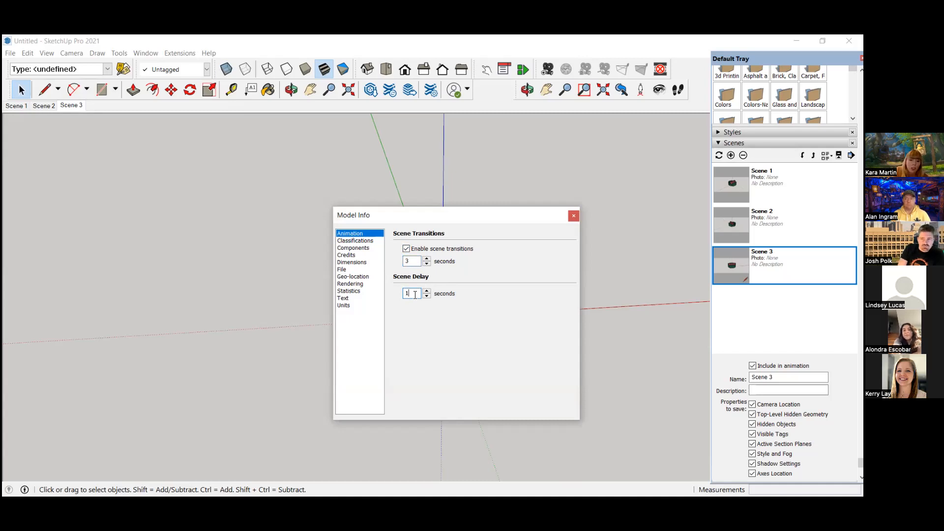
pyautogui.press('BackSpace')
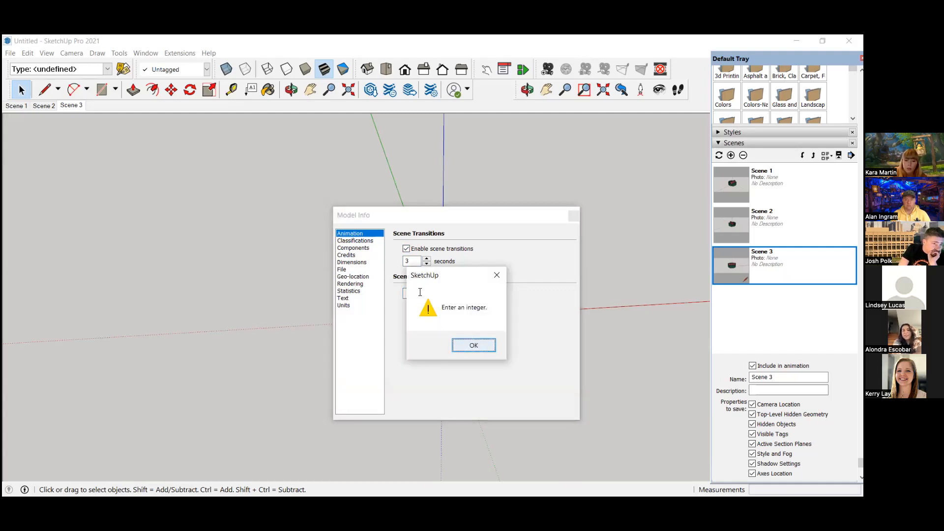
pyautogui.press('Return')
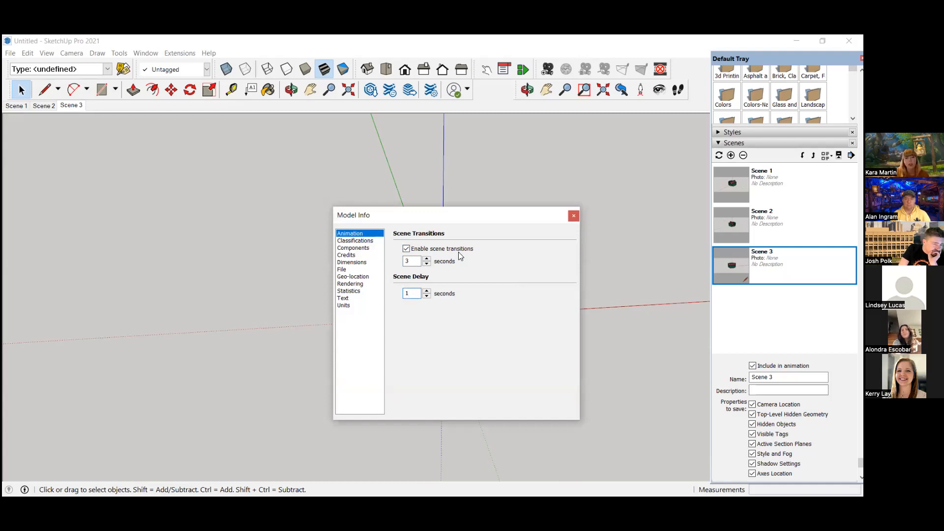
pyautogui.click(573, 217)
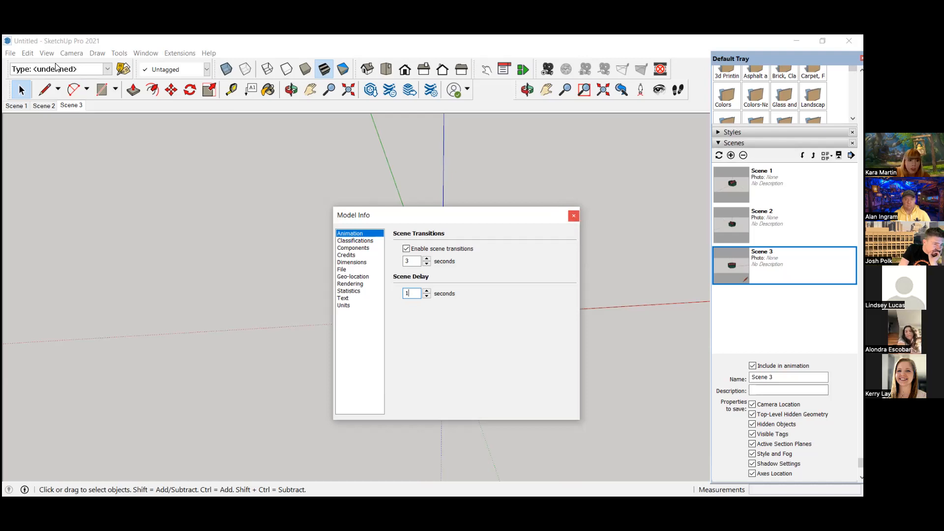
# - Play the scene animation to preview the camera moves around the cart and stop it
pyautogui.click(46, 53)
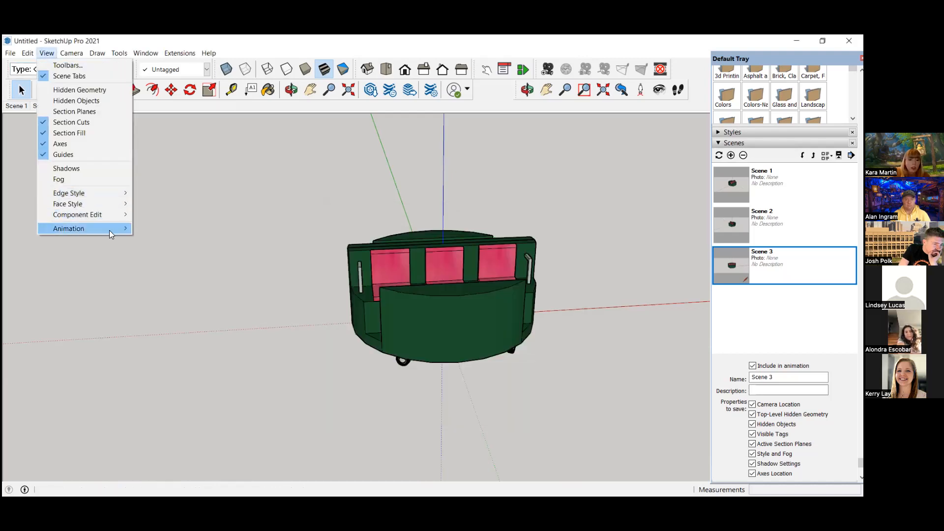
pyautogui.moveTo(109, 229)
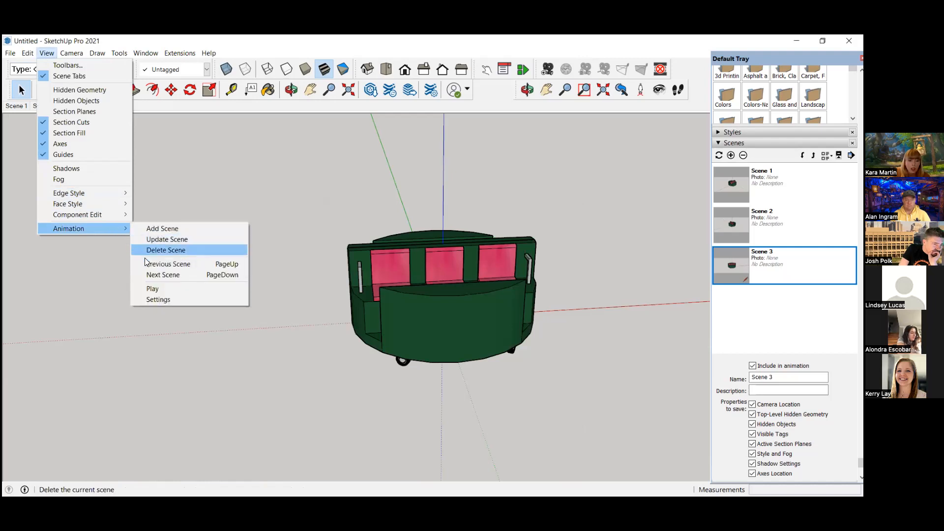
pyautogui.click(146, 290)
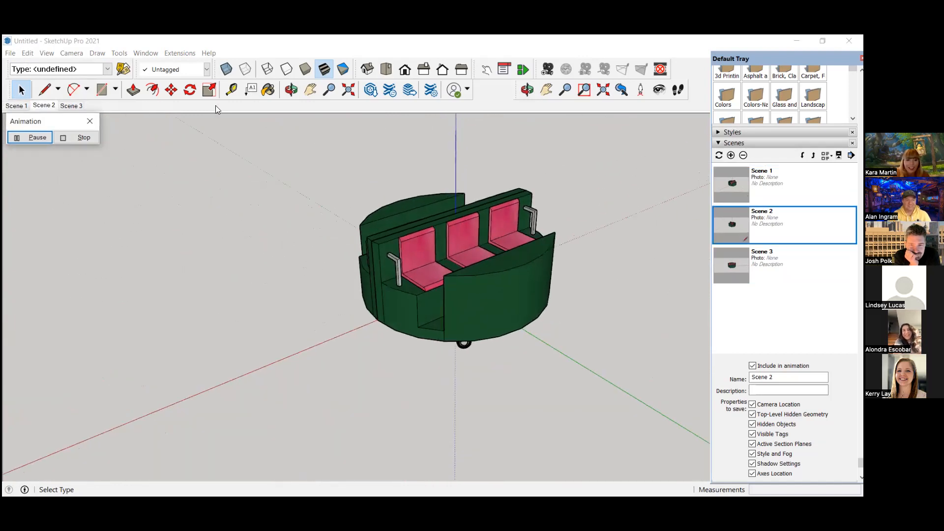
pyautogui.press('Escape')
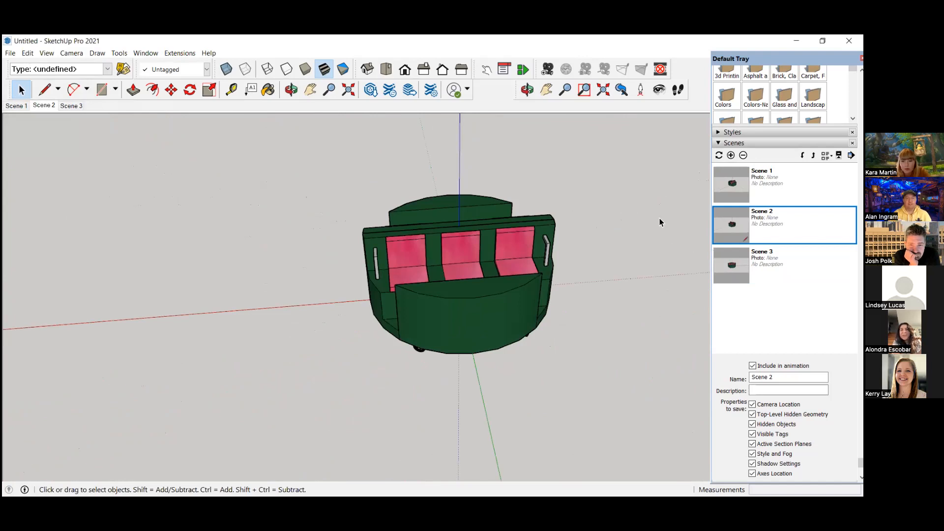
pyautogui.doubleClick(767, 242)
pyautogui.moveTo(455, 290); pyautogui.dragTo(456, 229, button='middle')
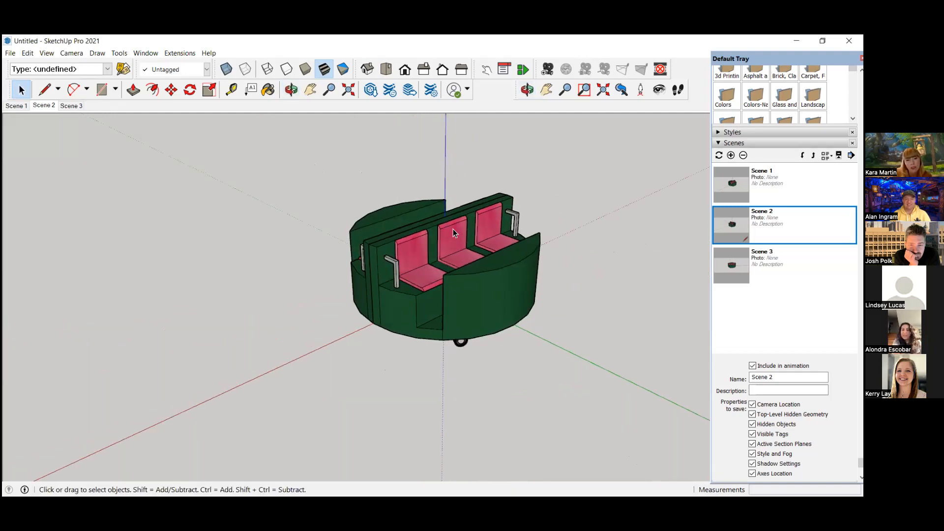
pyautogui.scroll(1, 343, 253)
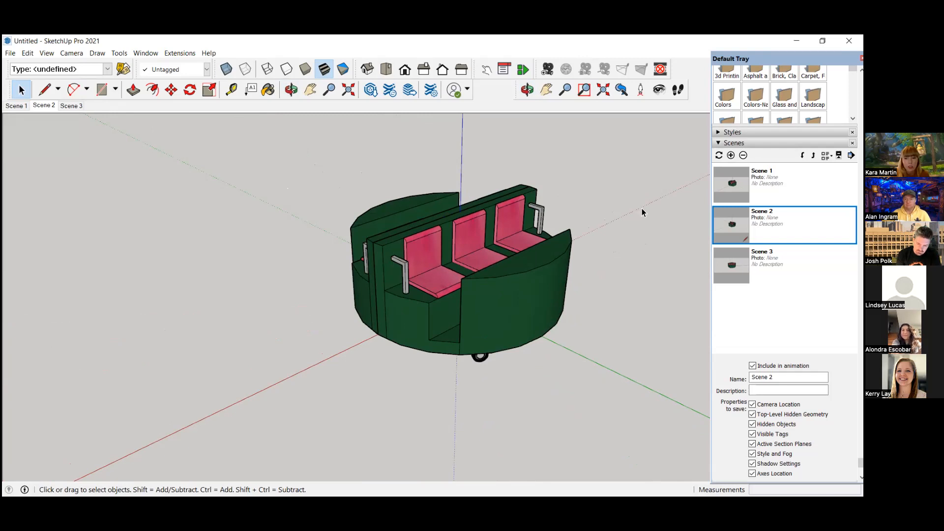
pyautogui.scroll(-1, 640, 211)
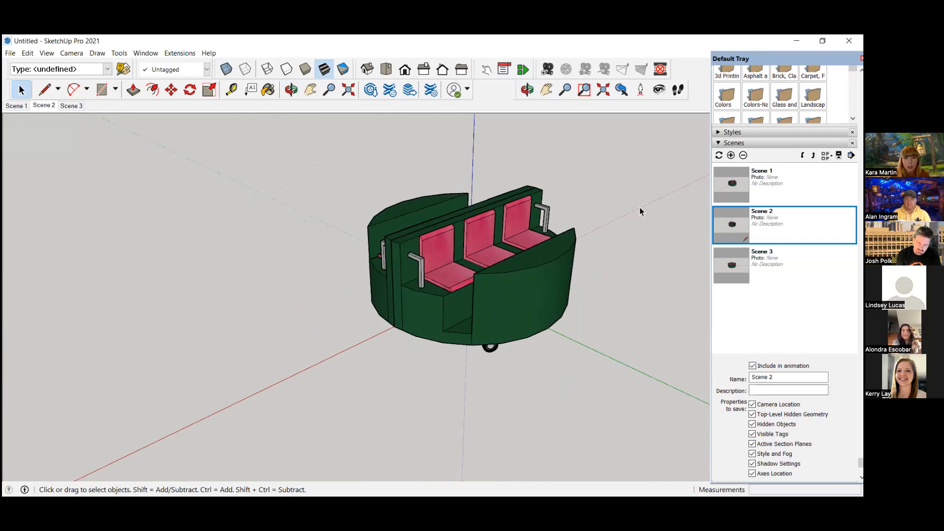